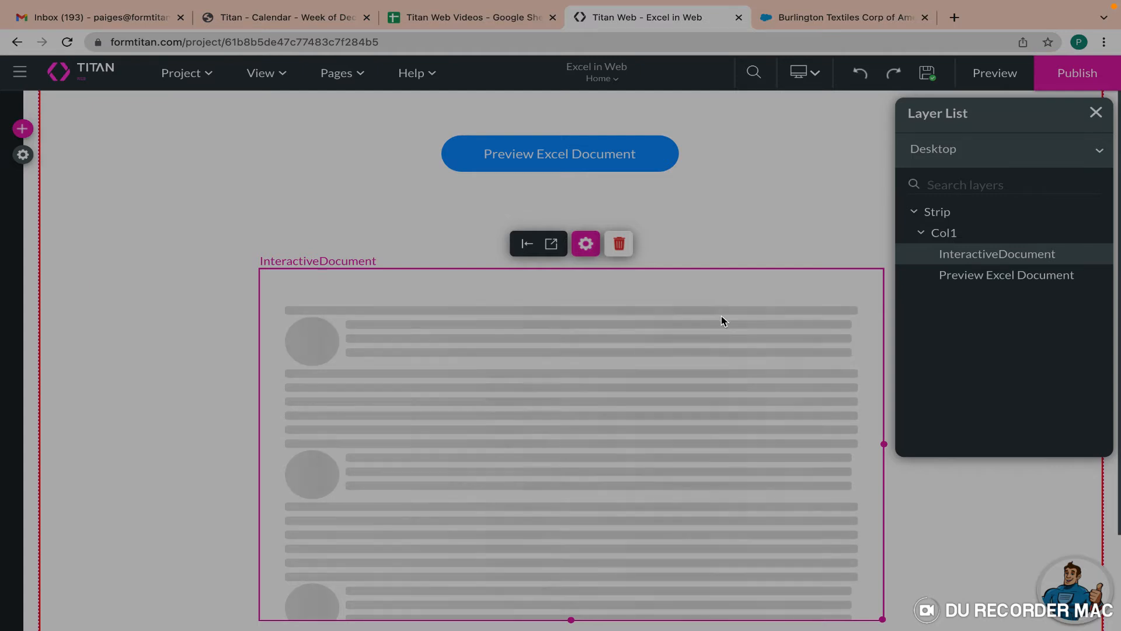
Preview the page in a new tab and load the Burlington Textiles Excel document preview.
click(991, 83)
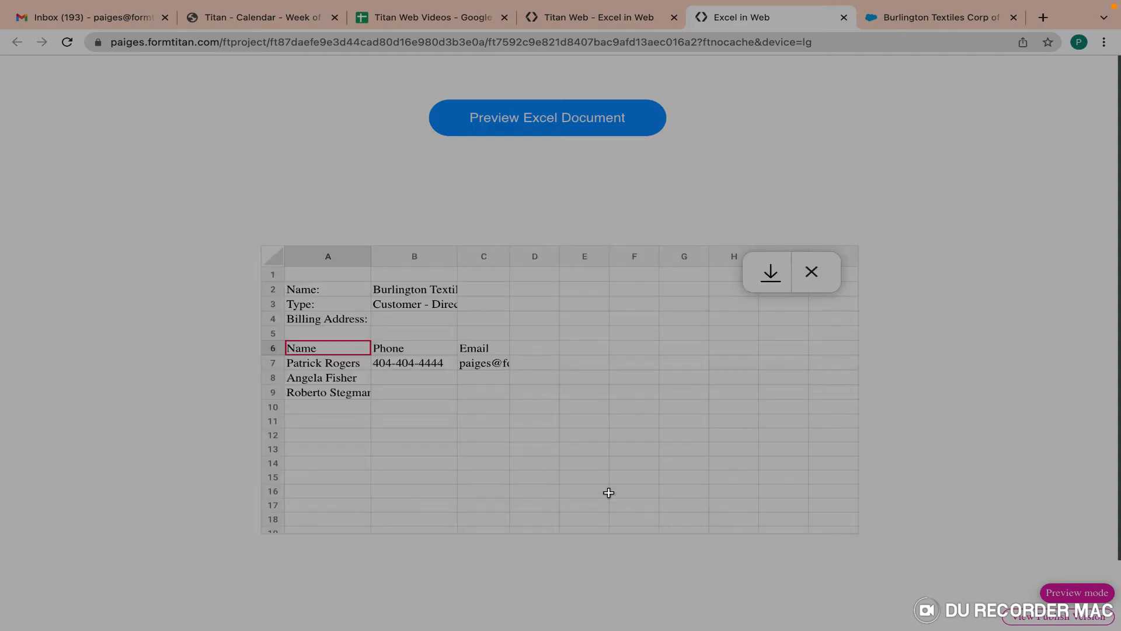
drag(371, 257, 396, 256)
drag(483, 256, 685, 257)
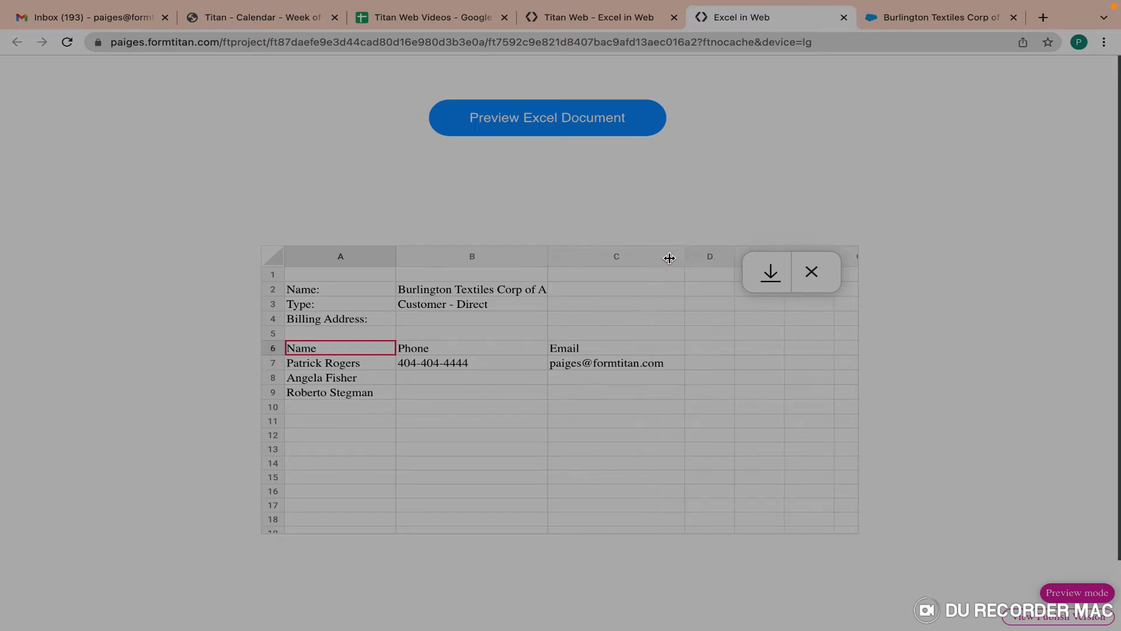
click(559, 124)
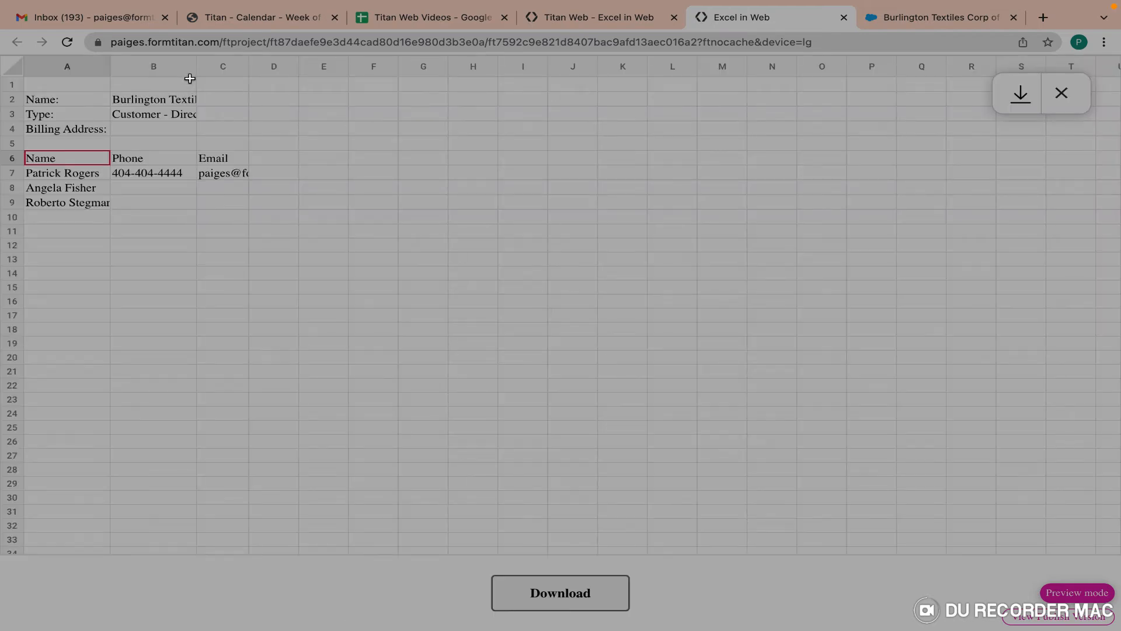
Widen columns A and B of the previewed document to show the full company name.
drag(196, 73, 413, 80)
click(315, 63)
drag(111, 71, 153, 71)
drag(301, 71, 357, 71)
Check the account detail cells, then download Account Details.xlsx and open it.
click(205, 114)
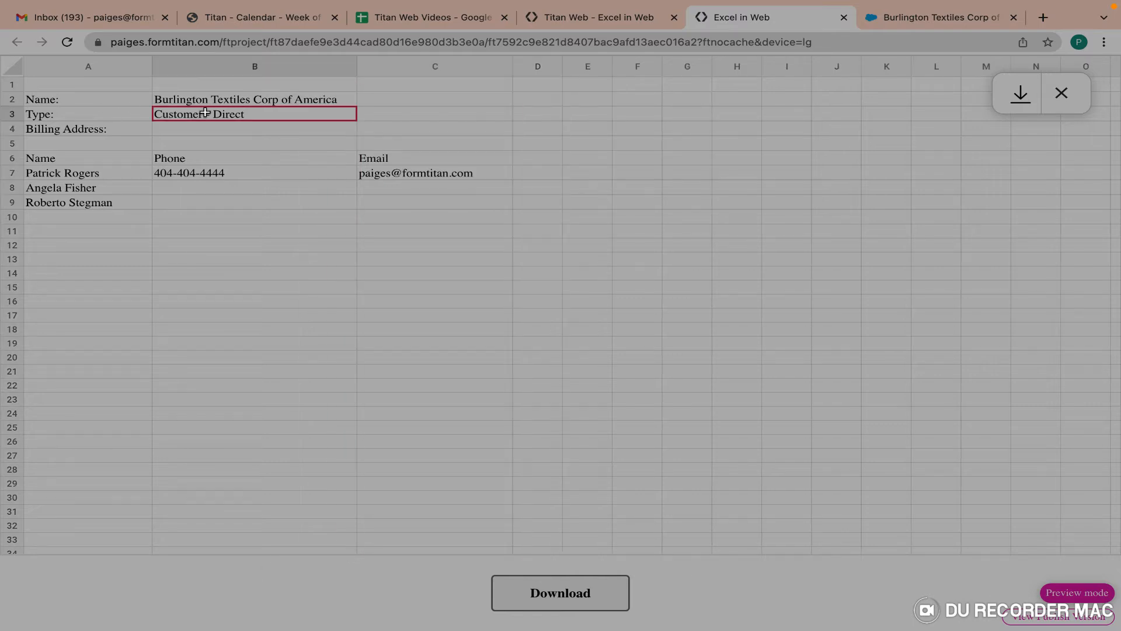
click(189, 129)
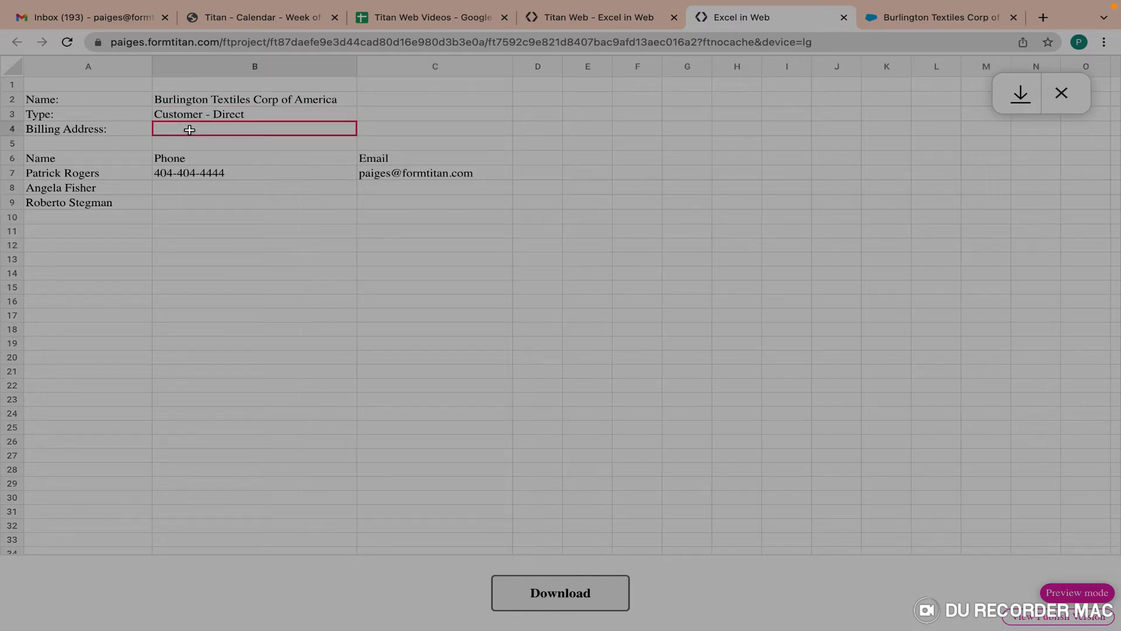
click(187, 174)
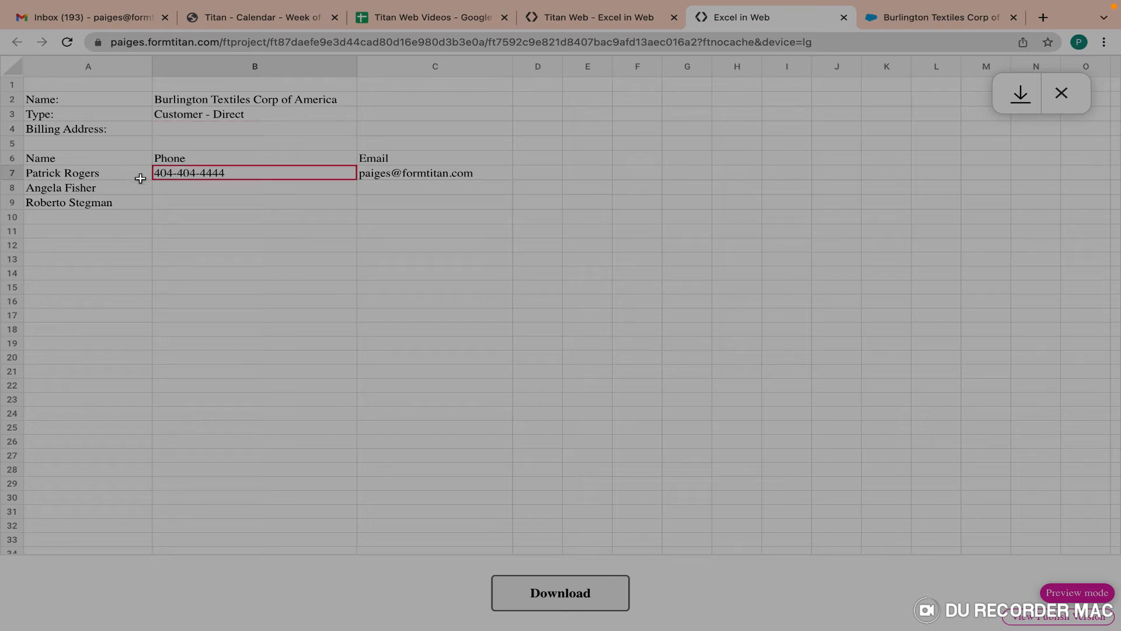
click(182, 187)
click(182, 200)
drag(173, 189, 388, 205)
click(397, 241)
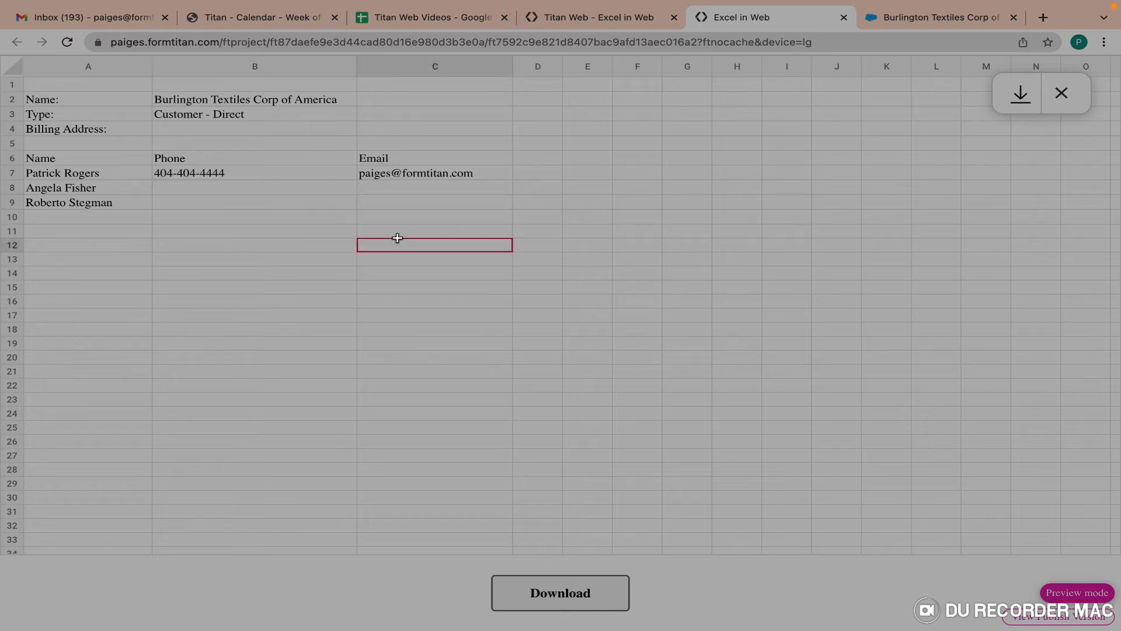
click(1022, 99)
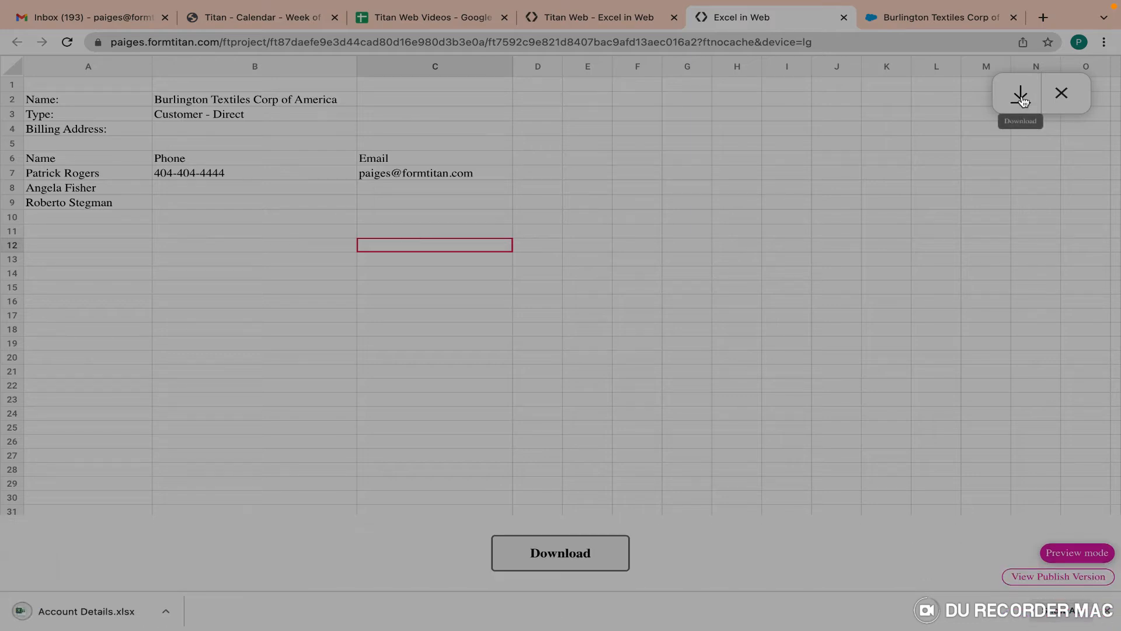
click(93, 614)
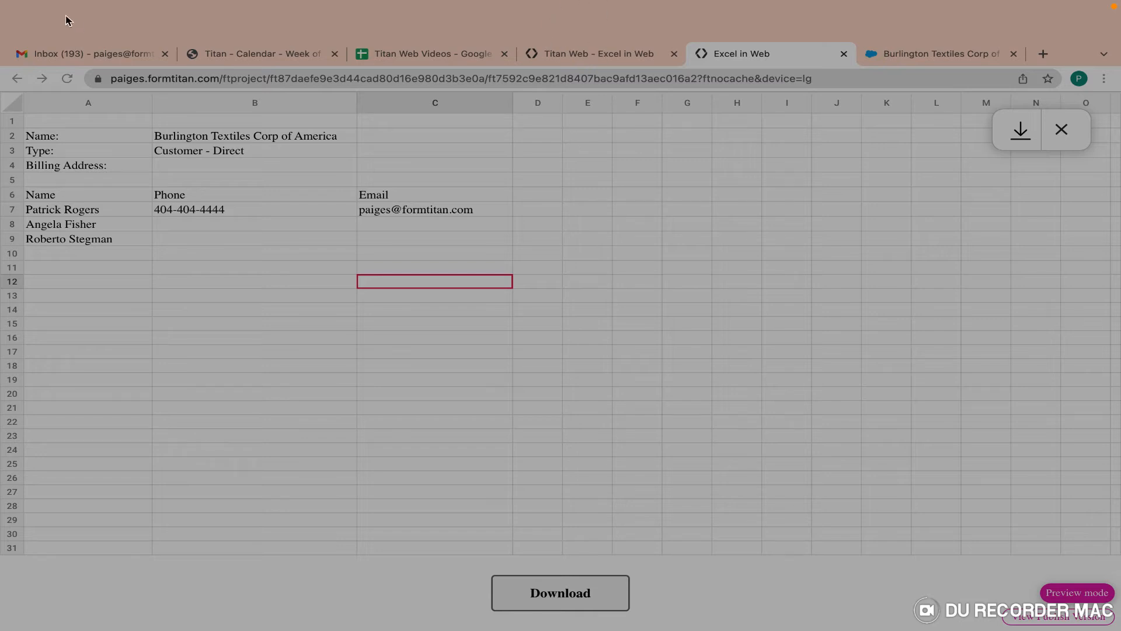
Widen column A in the Account Details workbook, then minimize the Excel and browser windows.
click(50, 30)
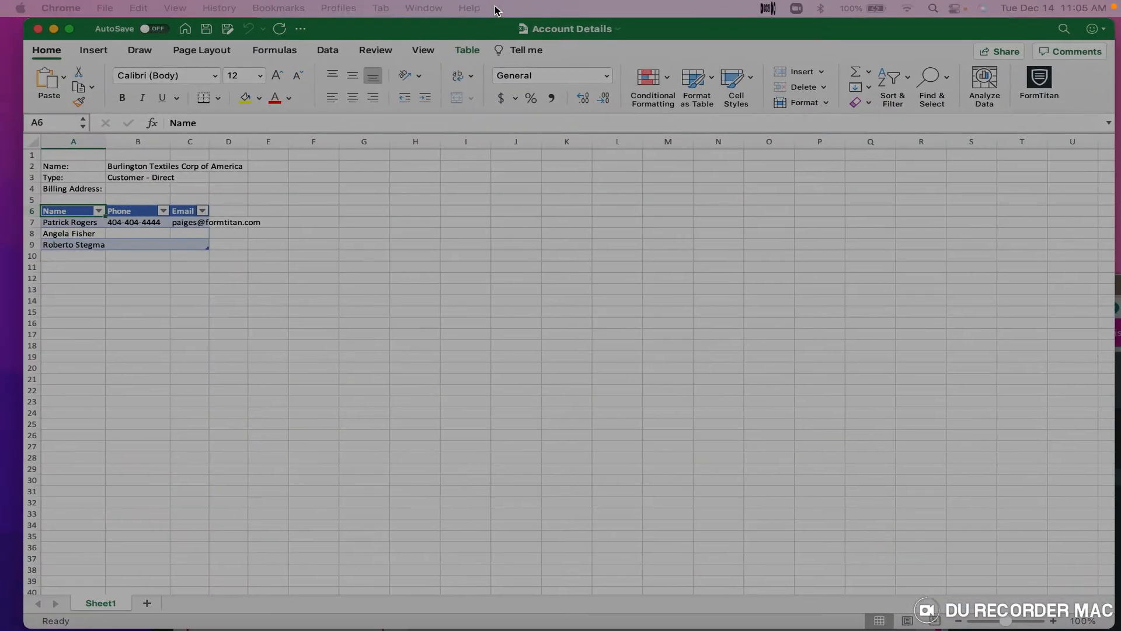
drag(105, 141, 340, 143)
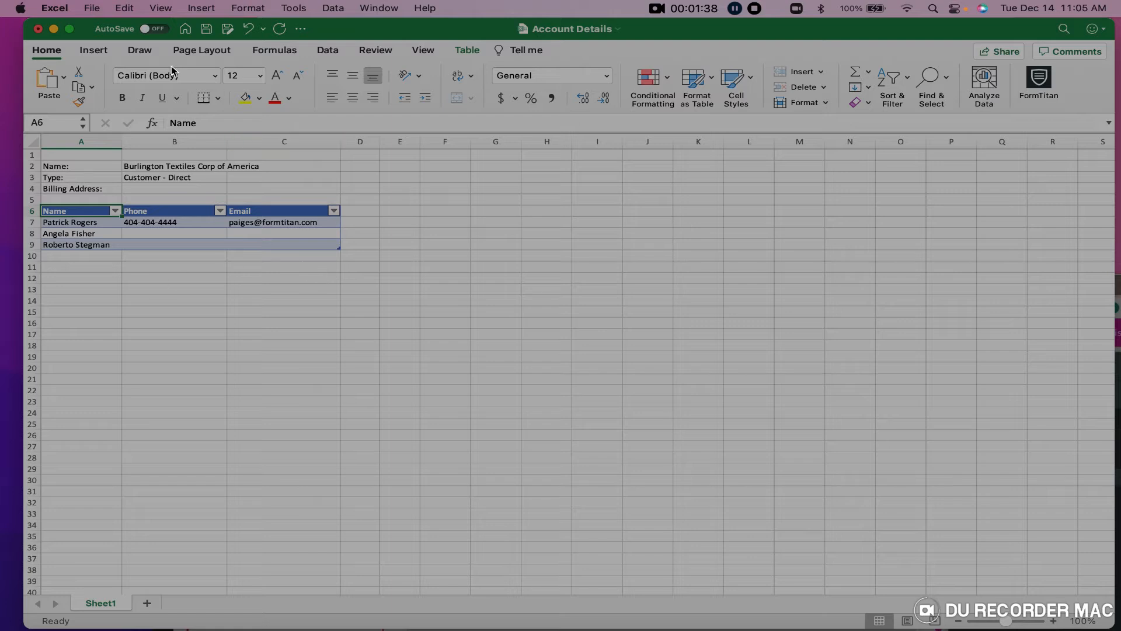
click(54, 29)
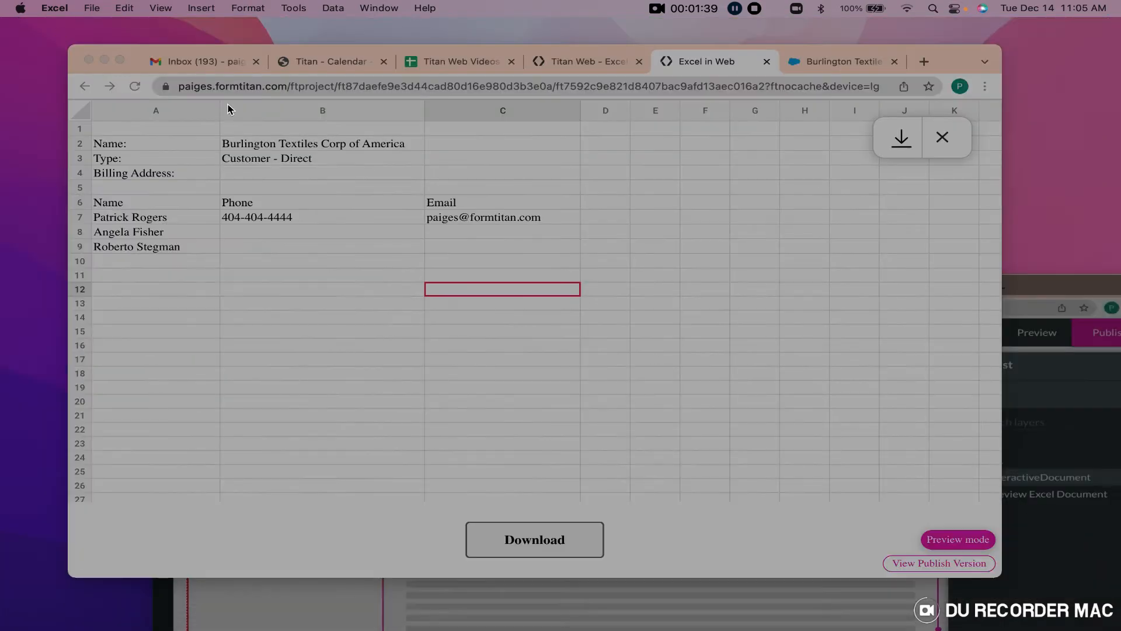
click(106, 61)
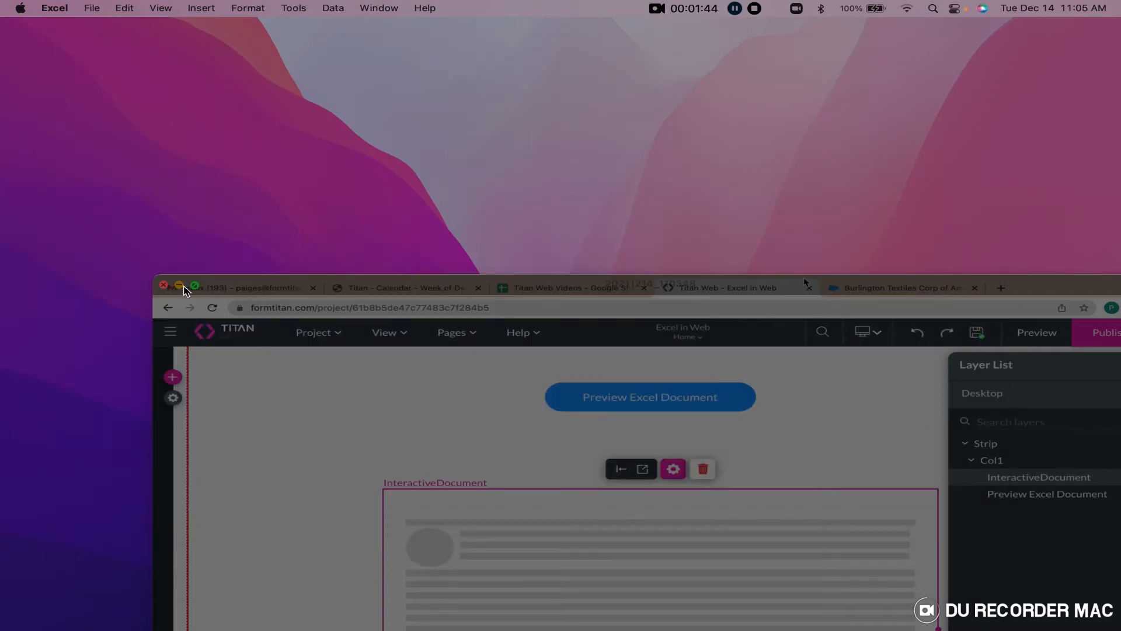
Show Book1 full screen and search the Office add-ins store for the FormTitan add-in.
click(181, 286)
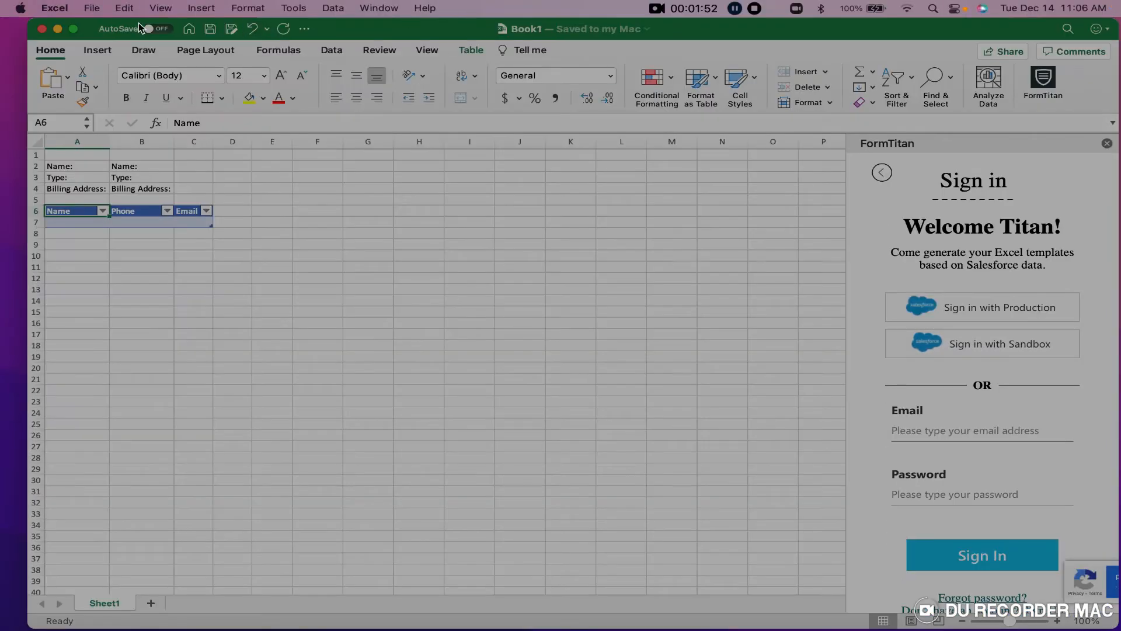
click(73, 29)
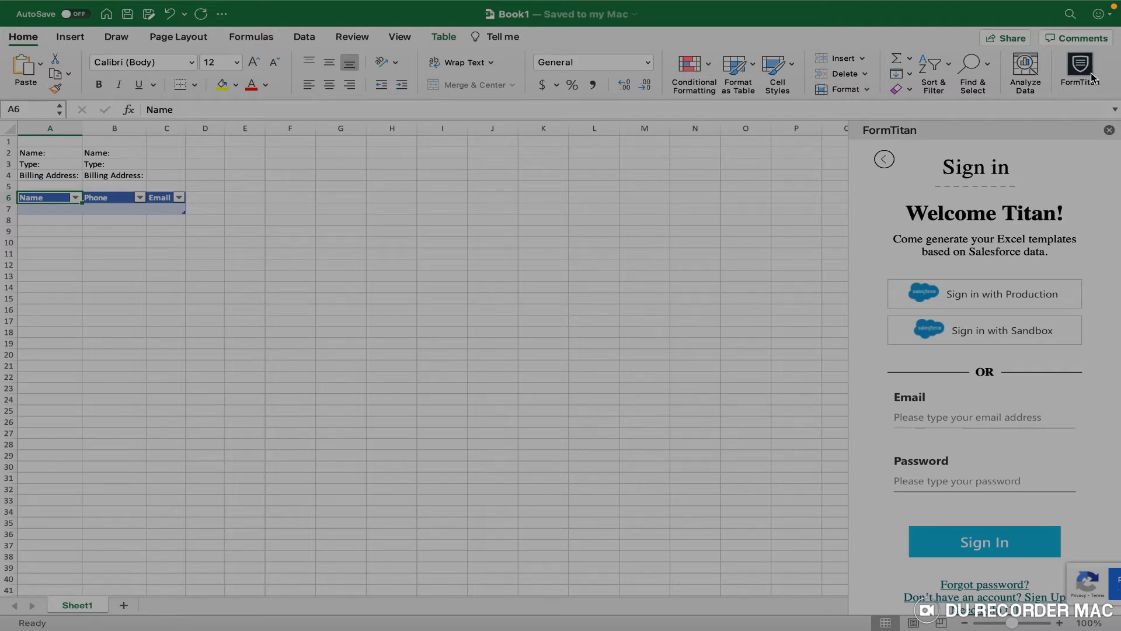
click(70, 36)
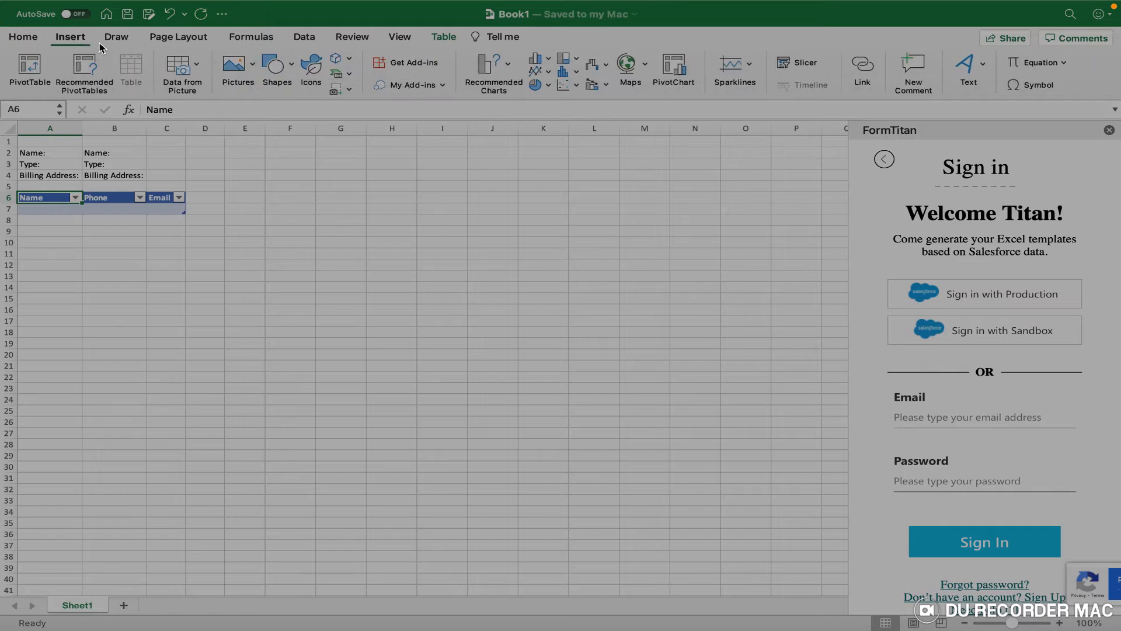
click(407, 64)
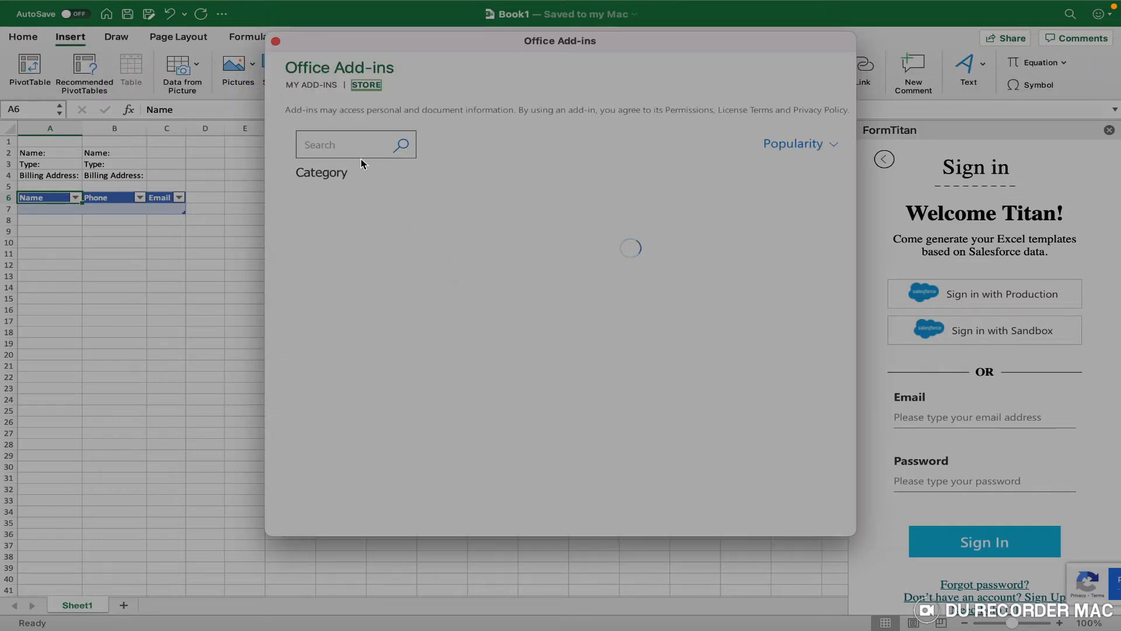
text(formtitan)
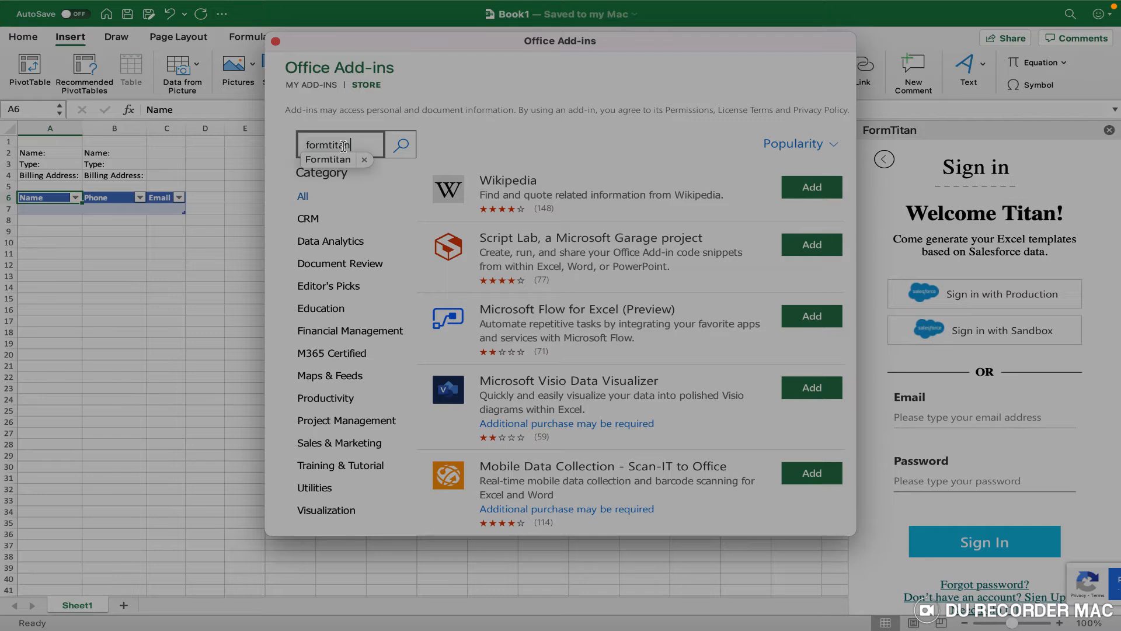
key(Return)
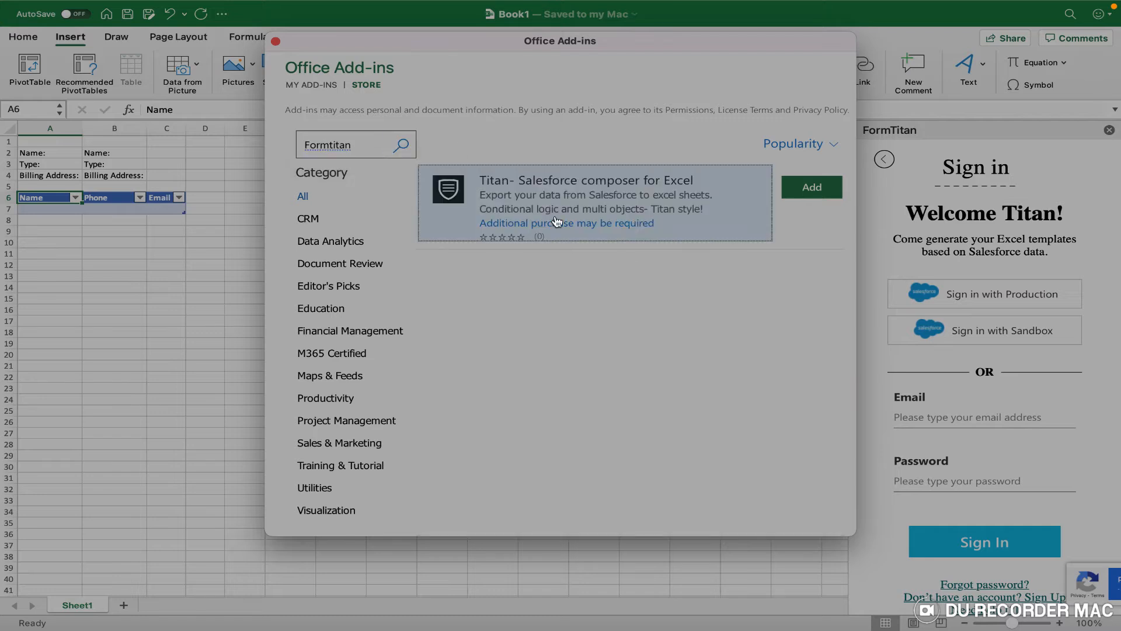
click(275, 41)
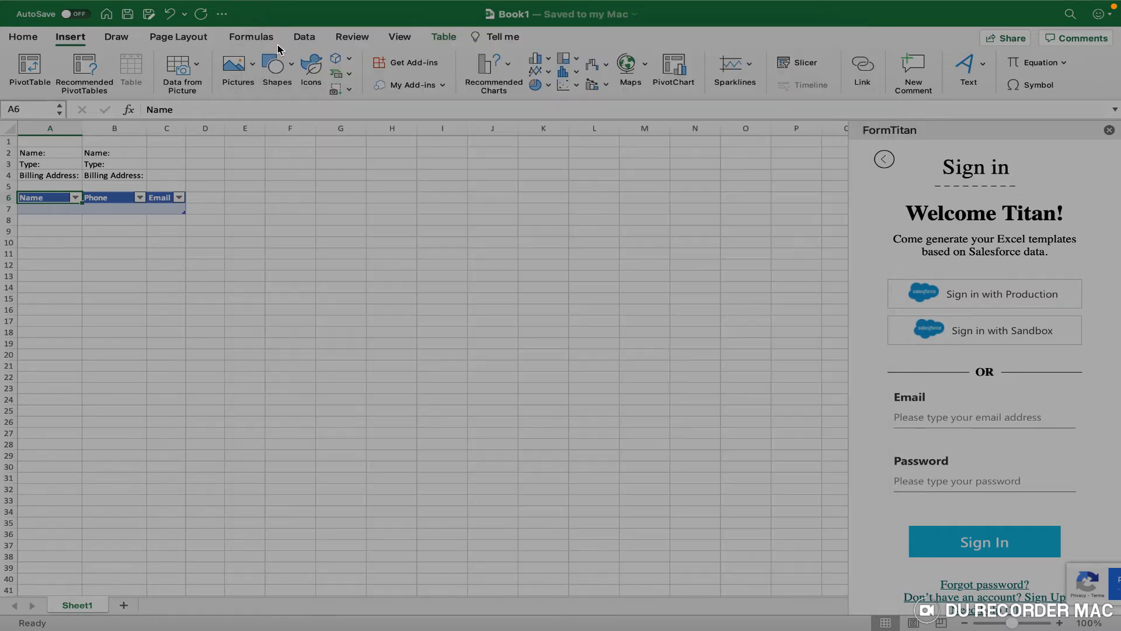
click(26, 37)
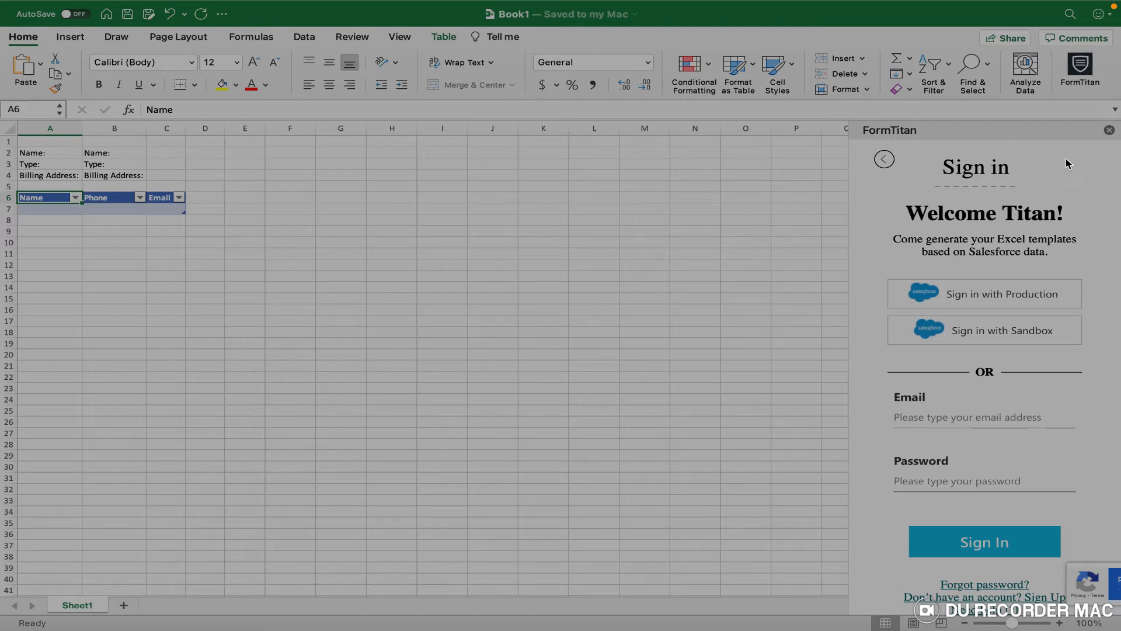
Sign in to FormTitan with the account e-mail and password, connecting to the Main account.
click(1086, 70)
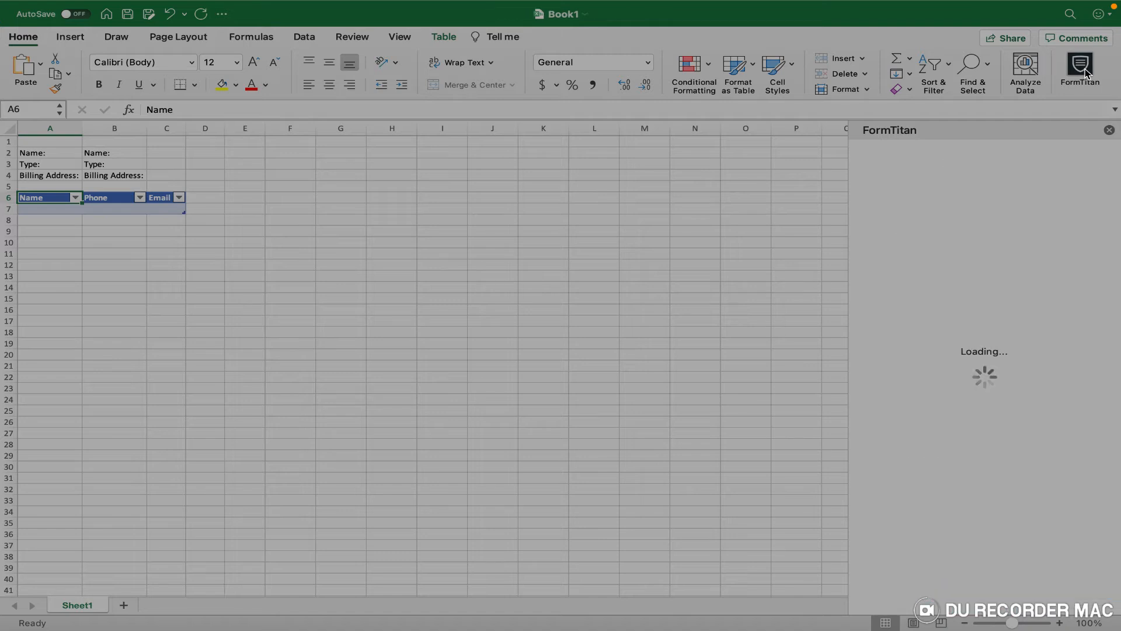
click(989, 519)
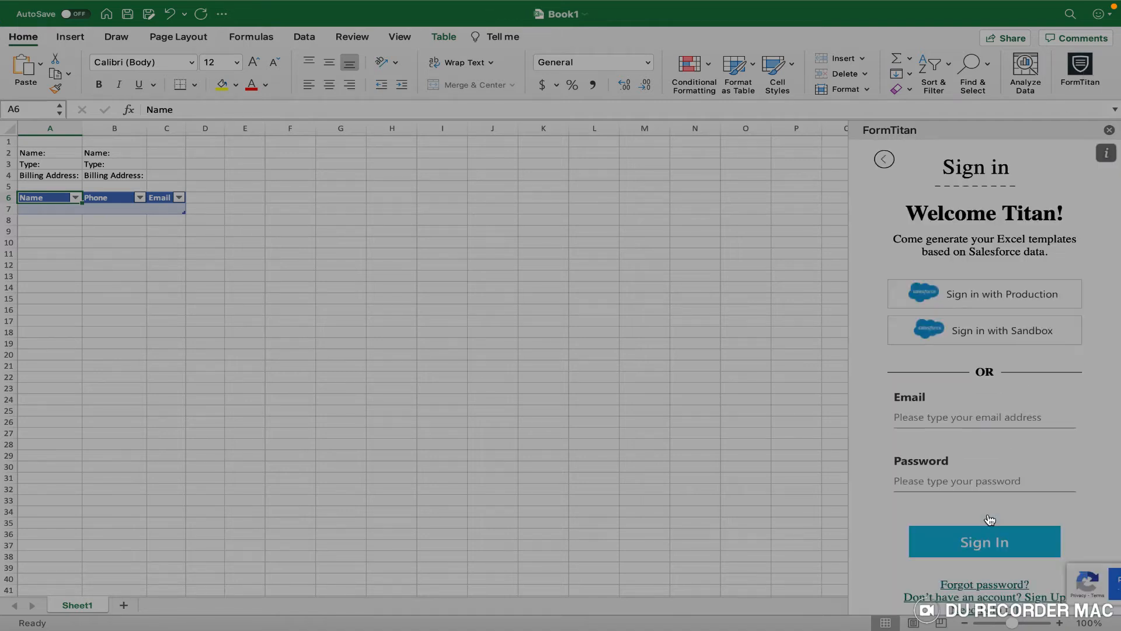
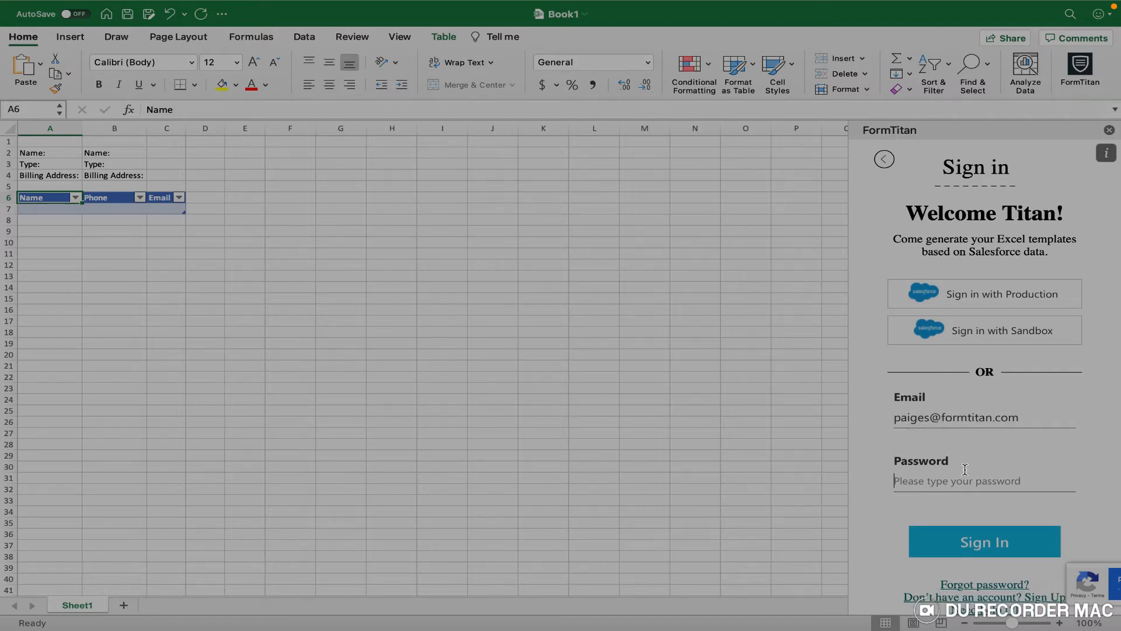
text(••)
key(BackSpace)
key(BackSpace)
text(•••••)
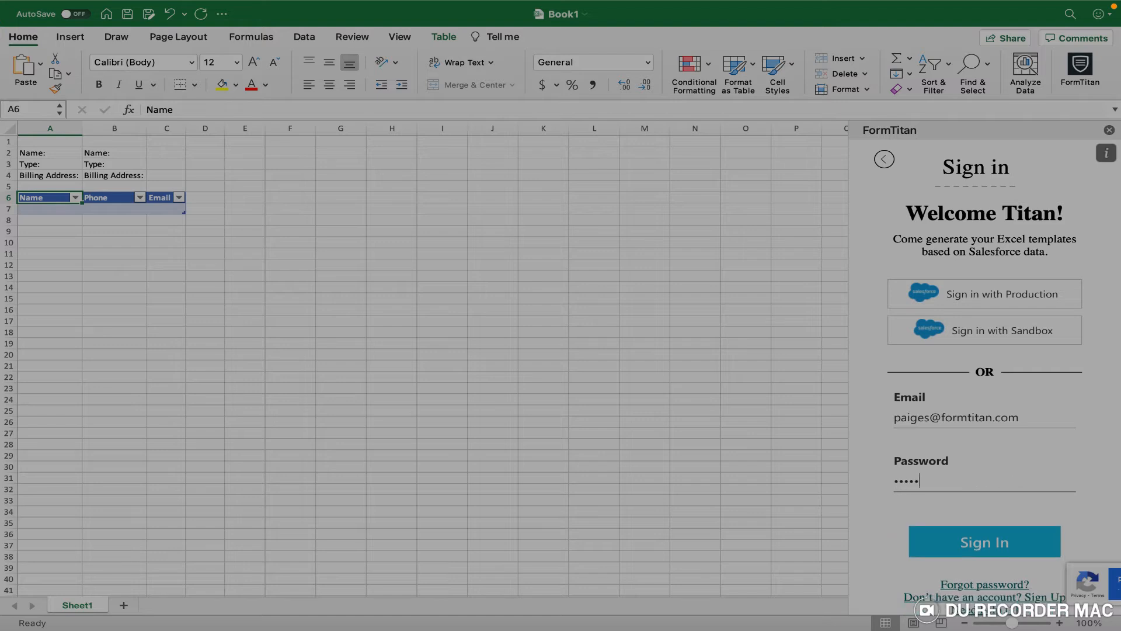
click(995, 547)
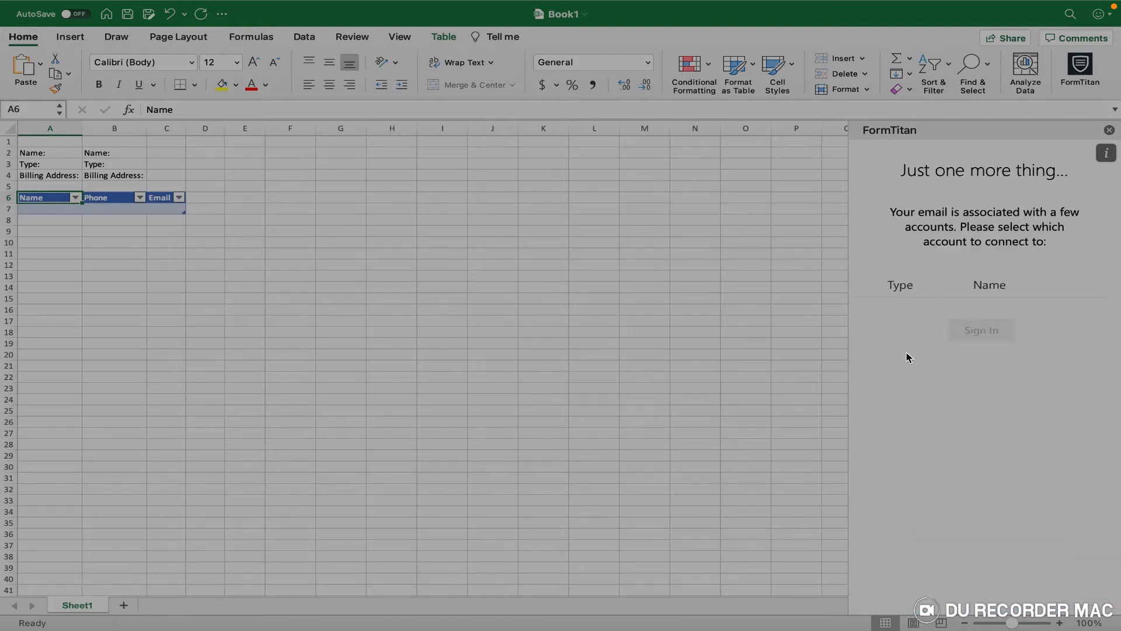
click(882, 307)
click(964, 379)
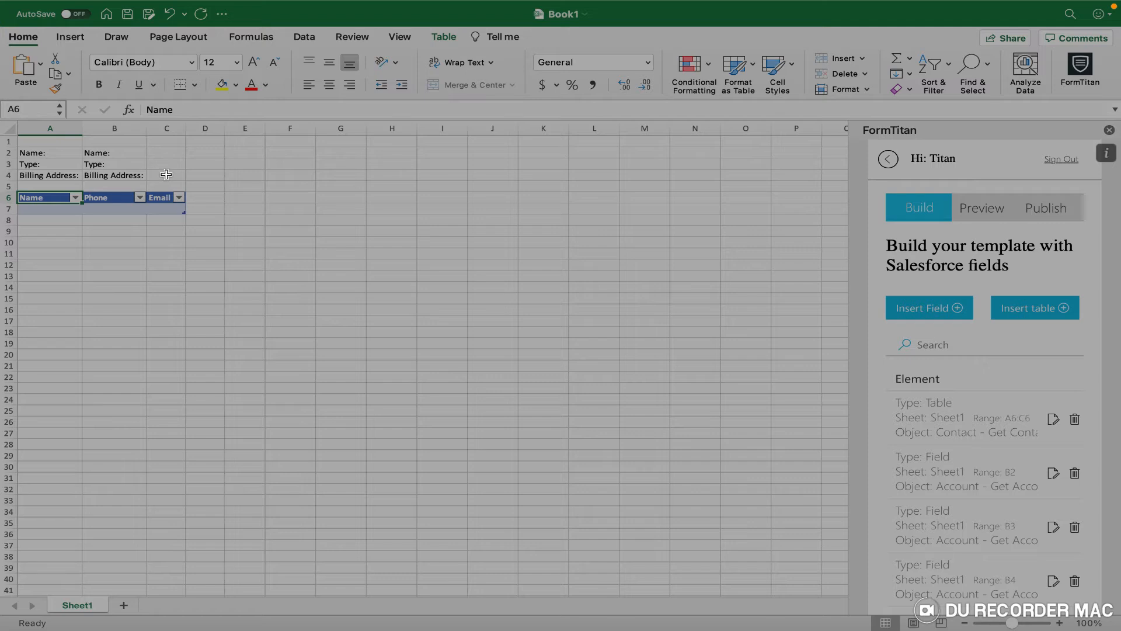
Delete the Name/Phone/Email table element and the B2, B3 and B4 field elements.
click(1075, 420)
click(952, 415)
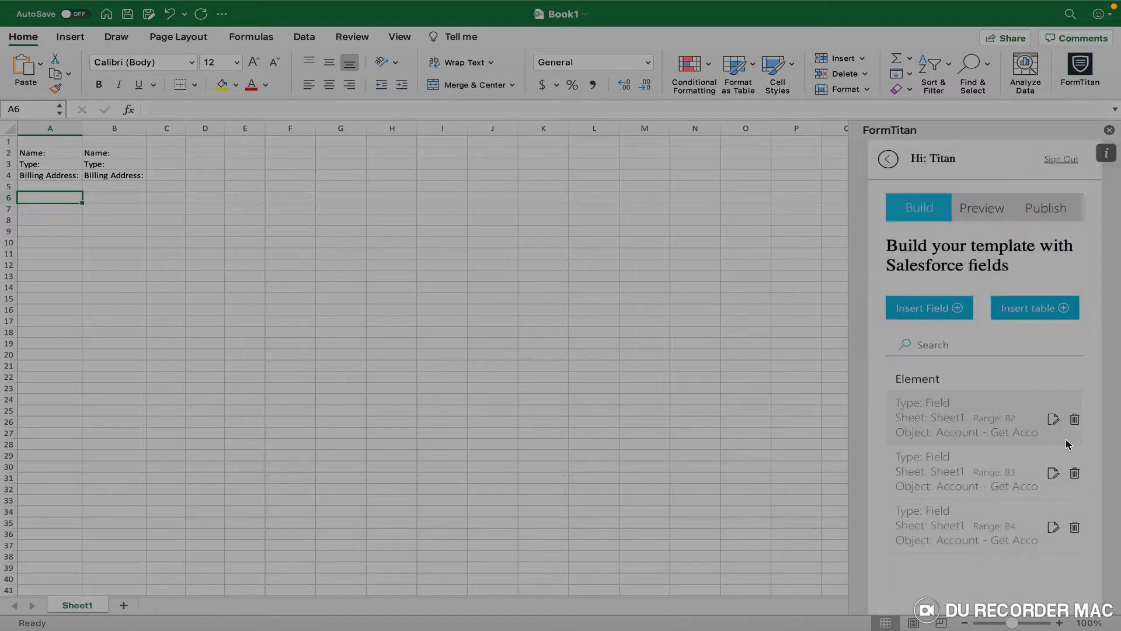
click(1076, 423)
click(945, 412)
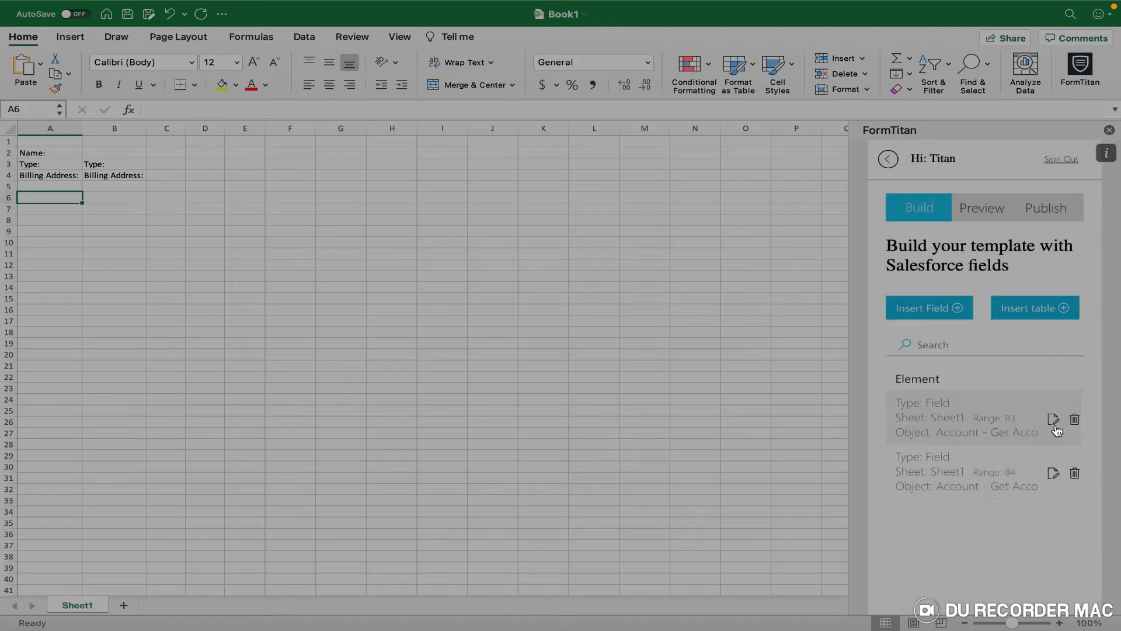
click(1075, 420)
click(935, 415)
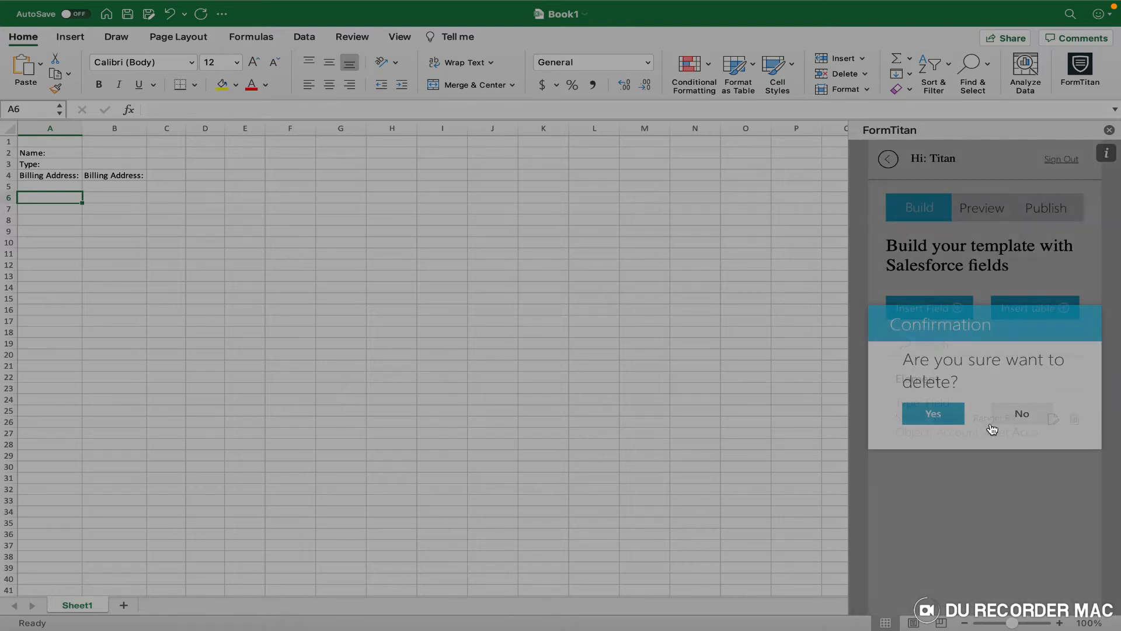
click(1073, 420)
click(948, 415)
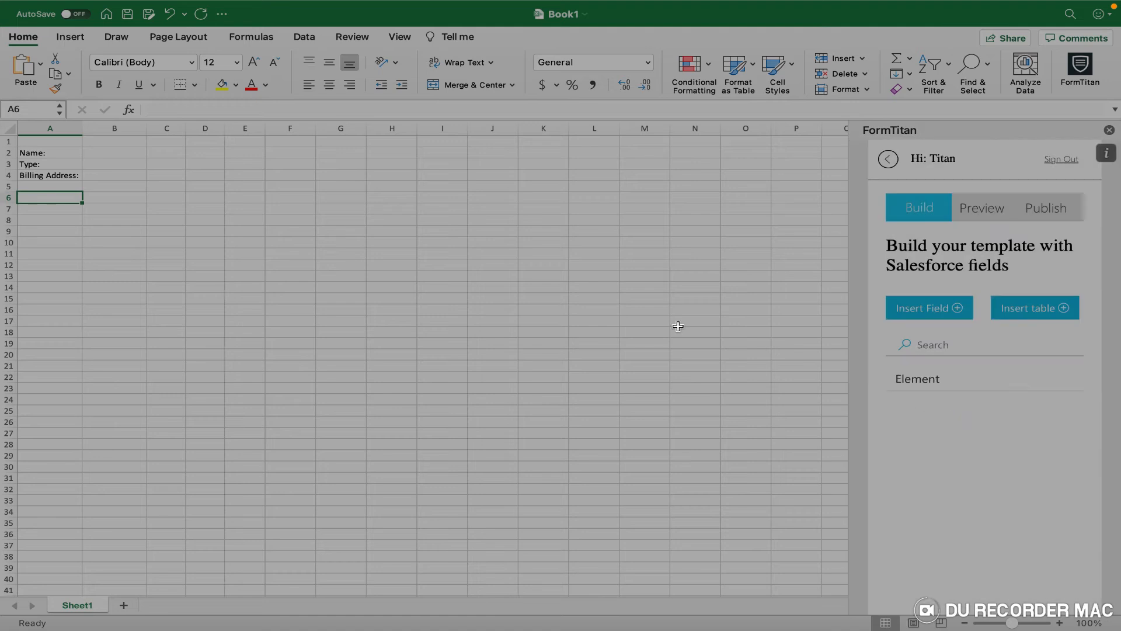
Widen column A to fit the Name, Type and Billing Address labels, then select B4.
click(43, 153)
drag(79, 132, 118, 133)
click(50, 164)
click(49, 175)
click(143, 154)
click(146, 165)
click(148, 175)
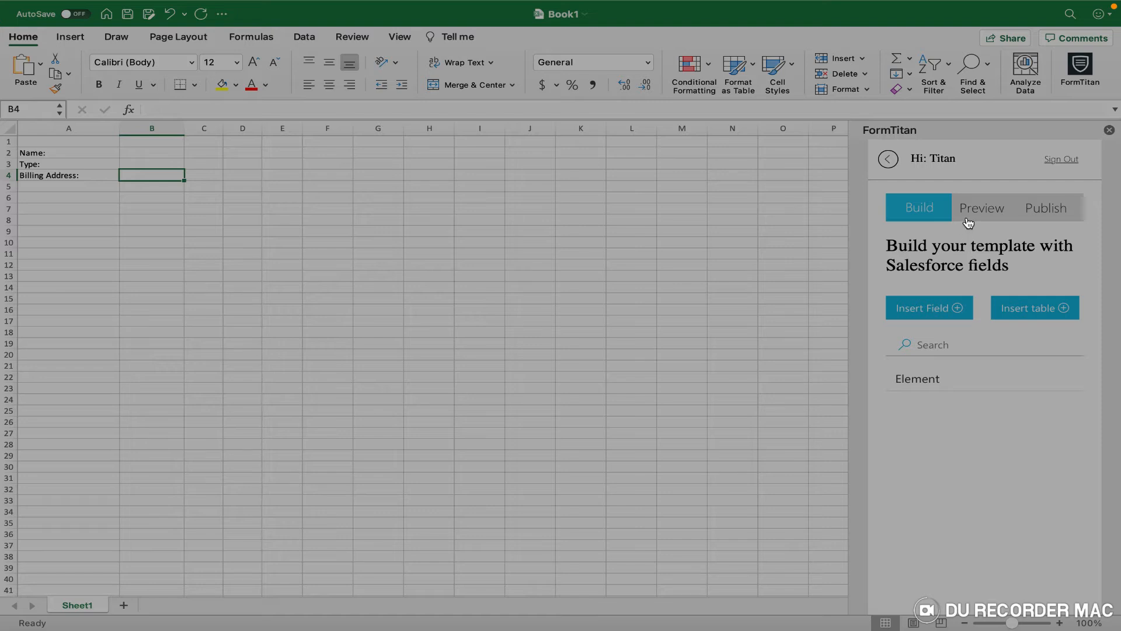
Start a FormTitan field targeting Sheet1 cell B4 with the Account object.
click(936, 313)
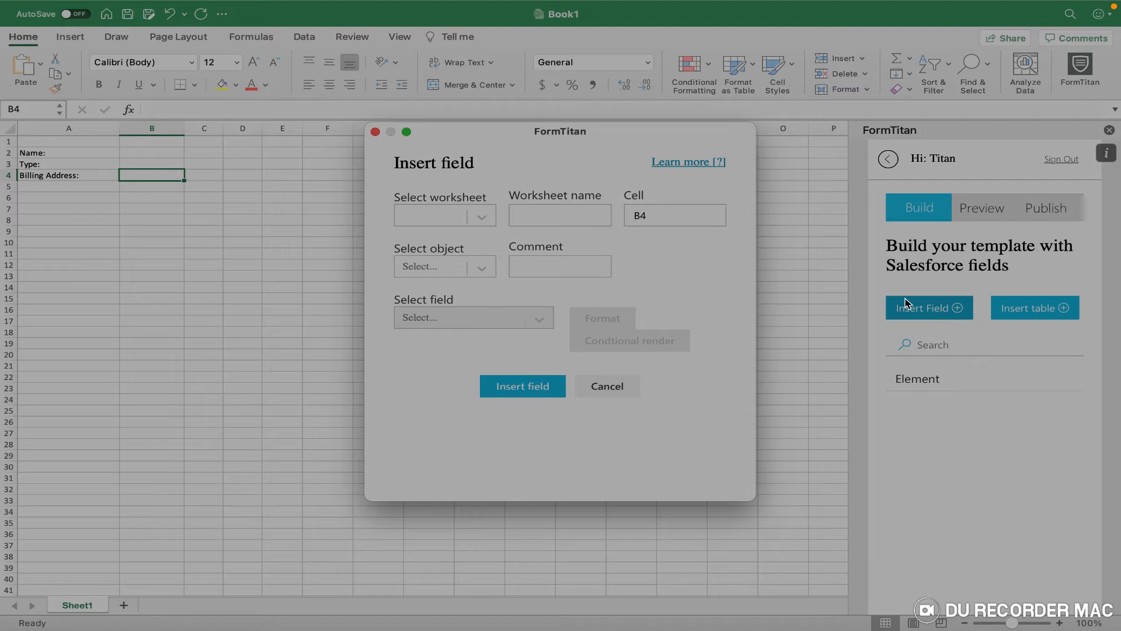
click(483, 218)
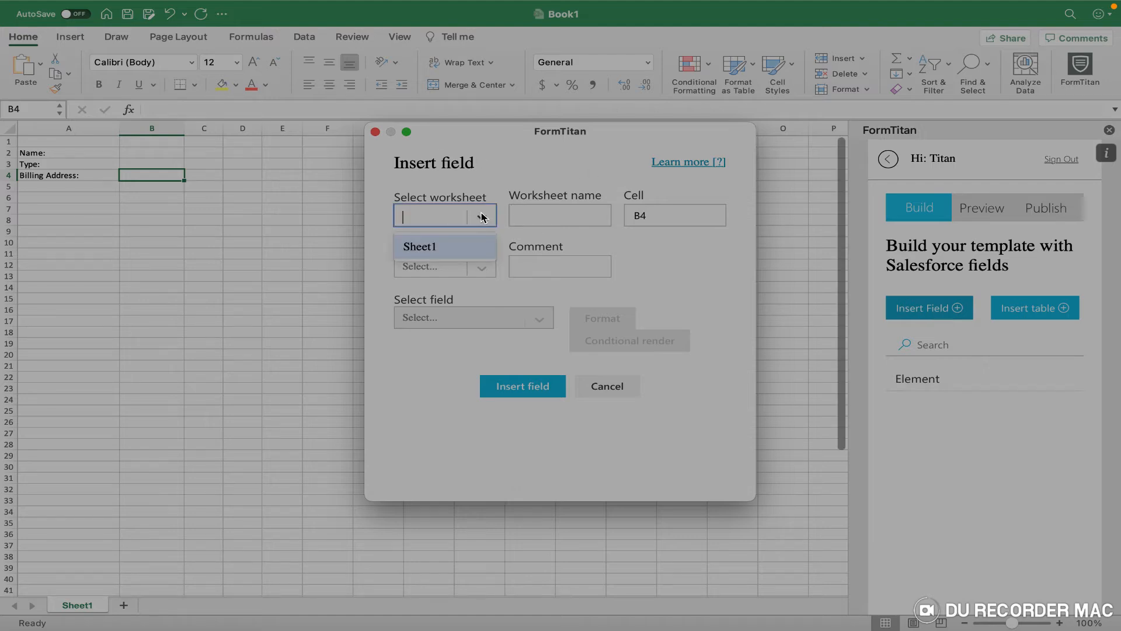
click(455, 246)
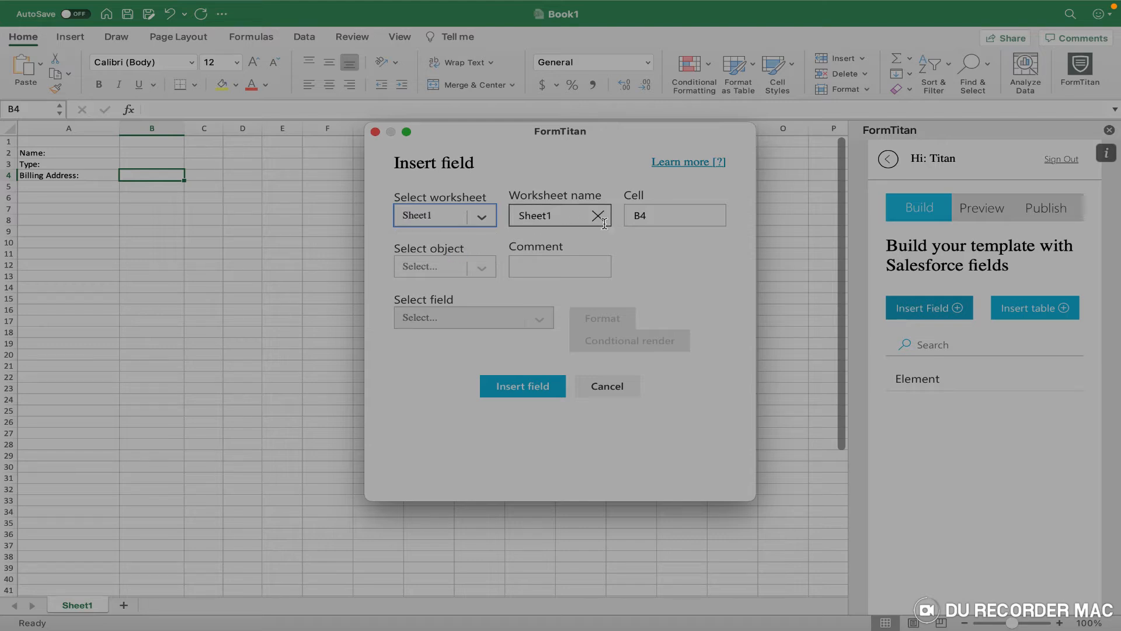
click(643, 215)
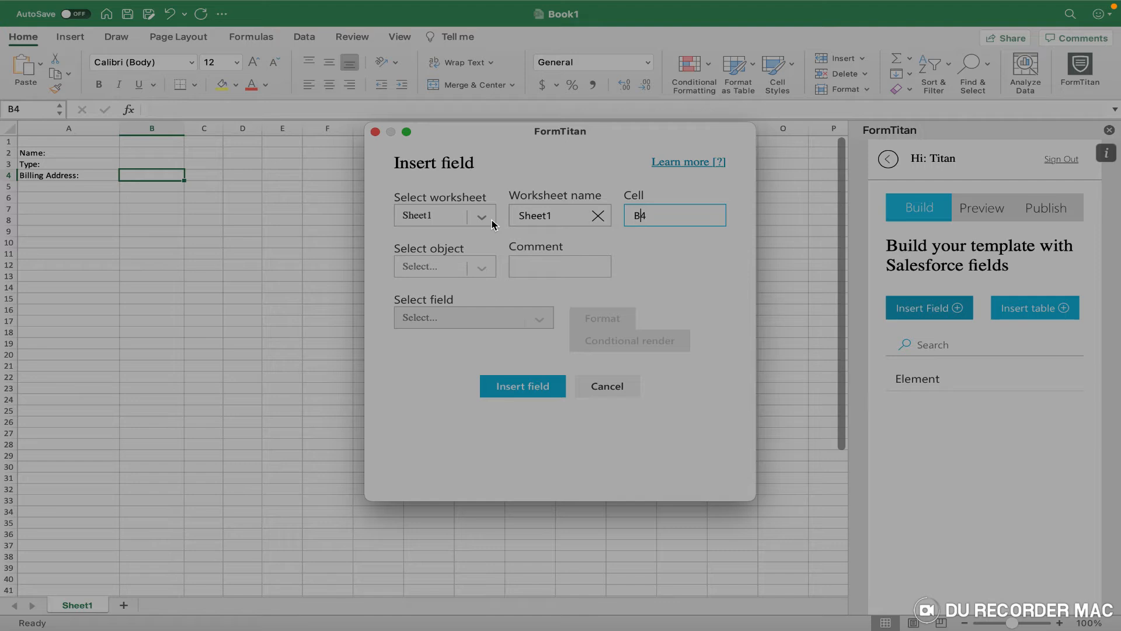
click(460, 269)
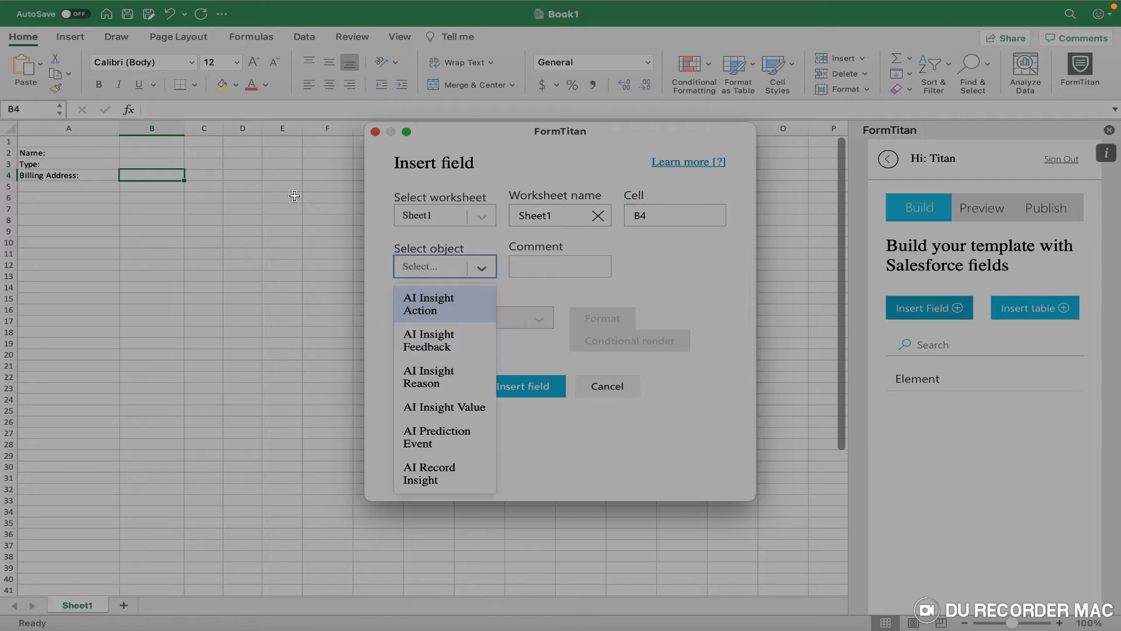
text(bil)
key(BackSpace)
key(BackSpace)
key(BackSpace)
text(address)
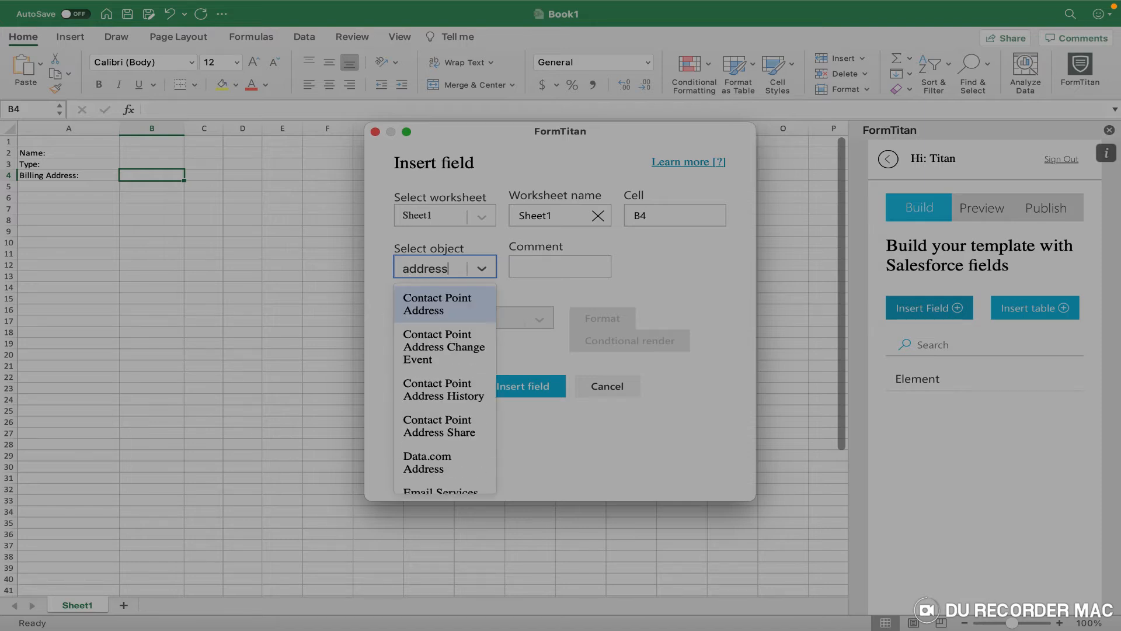
key(BackSpace)
key(BackSpace)
key(BackSpace)
key(BackSpace)
key(BackSpace)
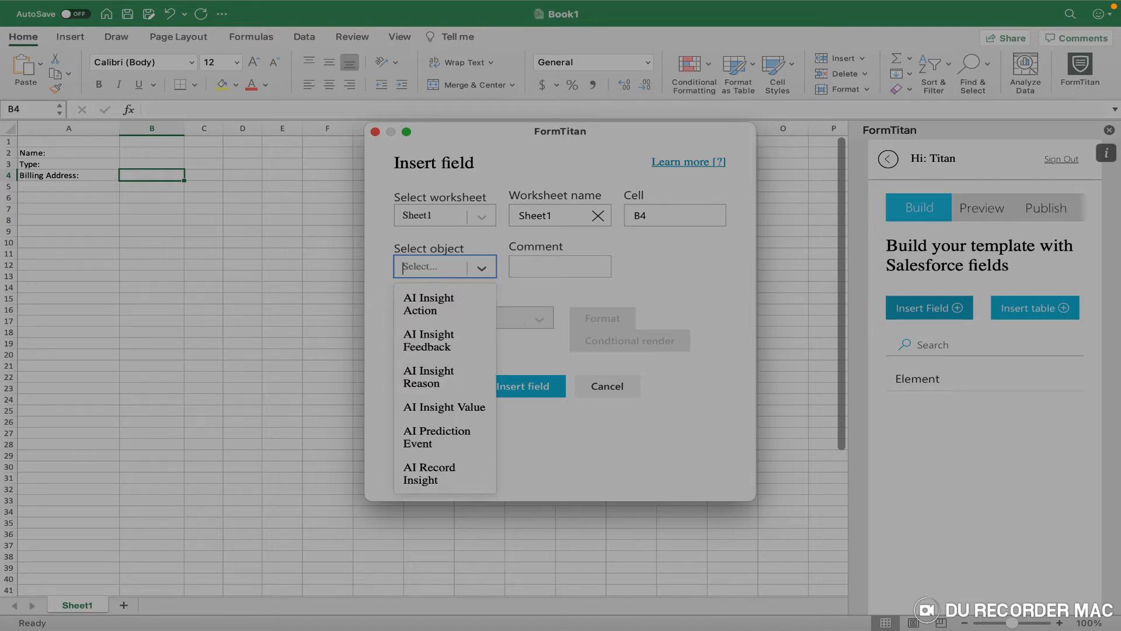
text(account)
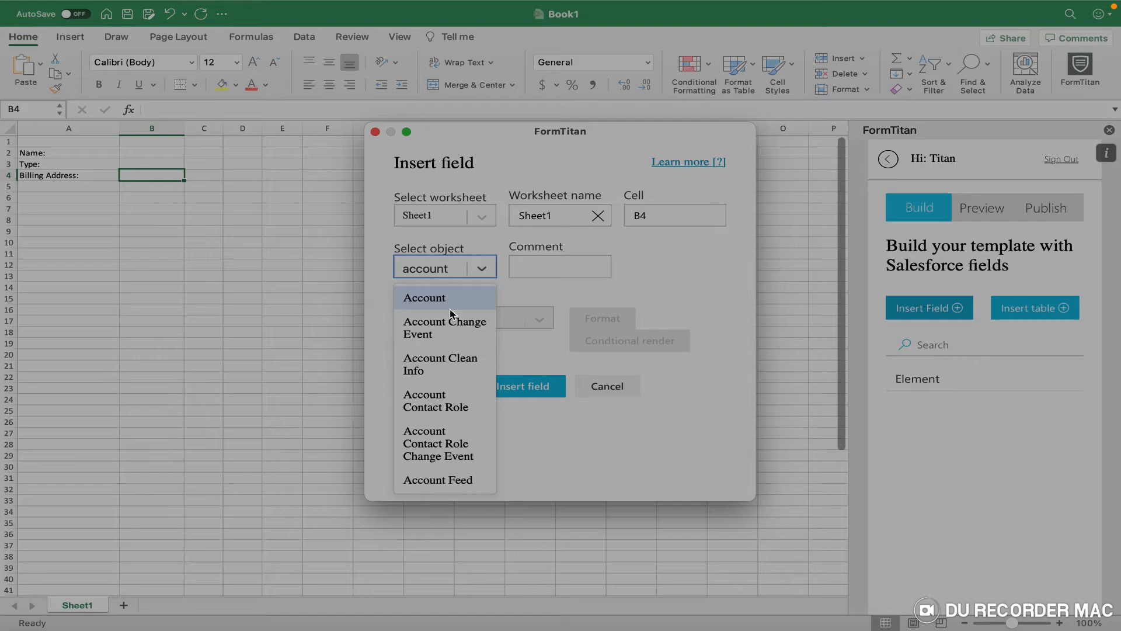
click(453, 300)
Add the comment 'Get Parent Account', choose the Billing Address field, and insert it.
click(529, 264)
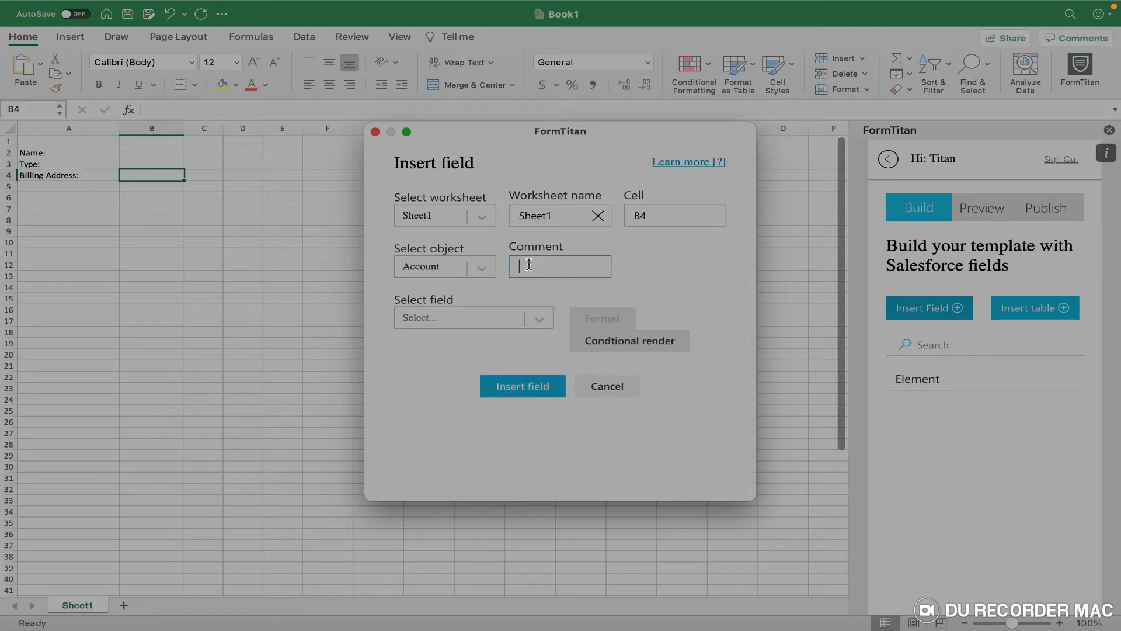
text(Get Parent Account)
click(507, 321)
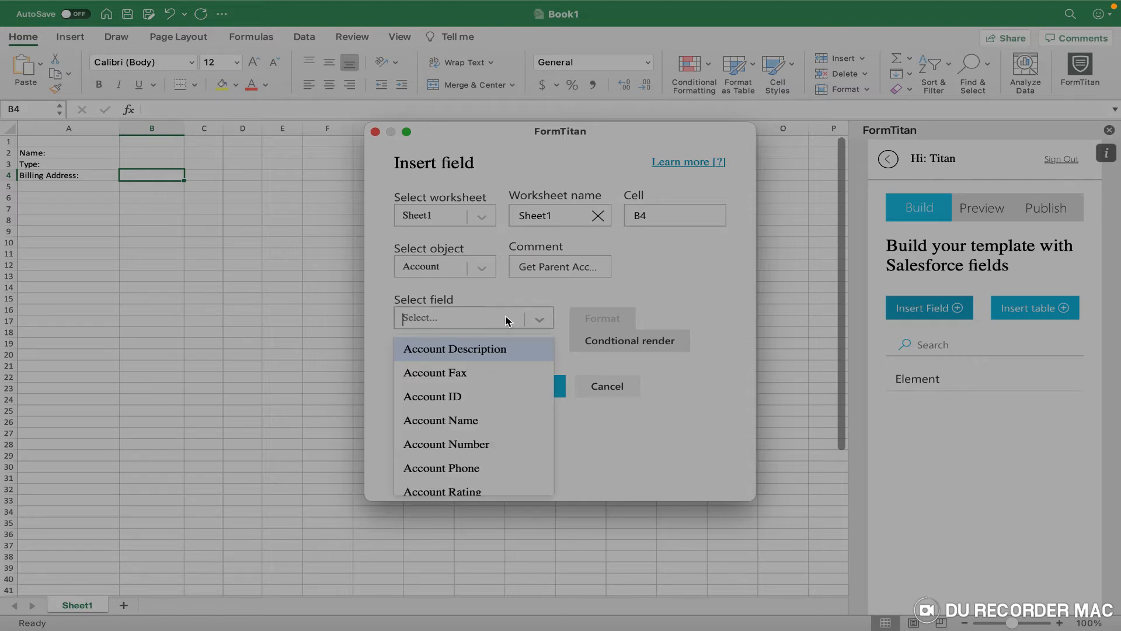
text(bil)
click(489, 357)
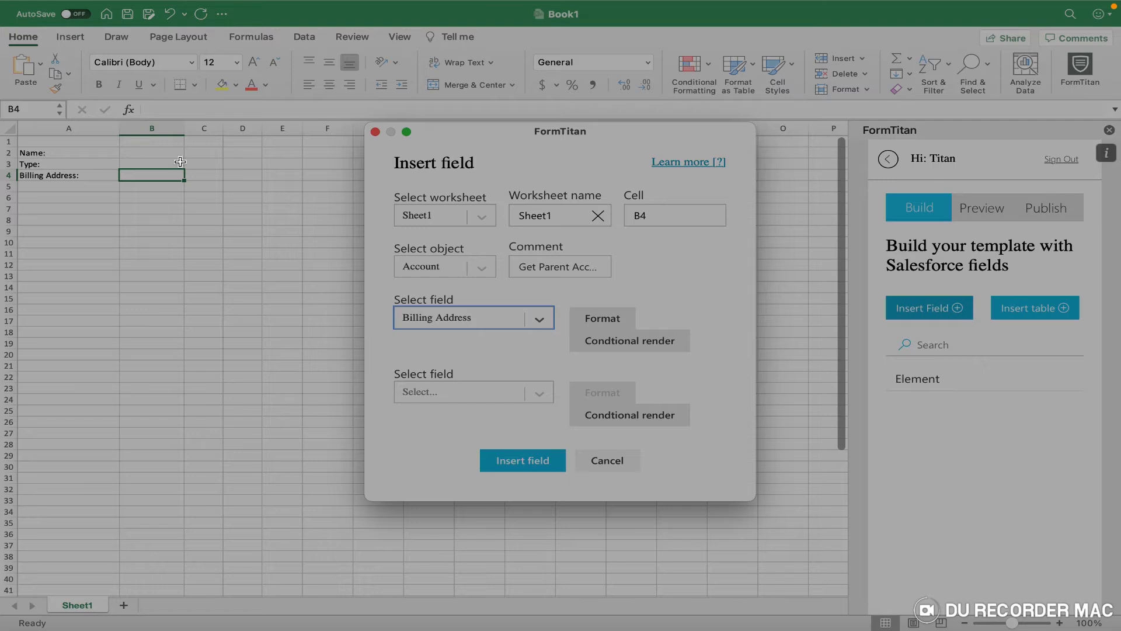
click(540, 466)
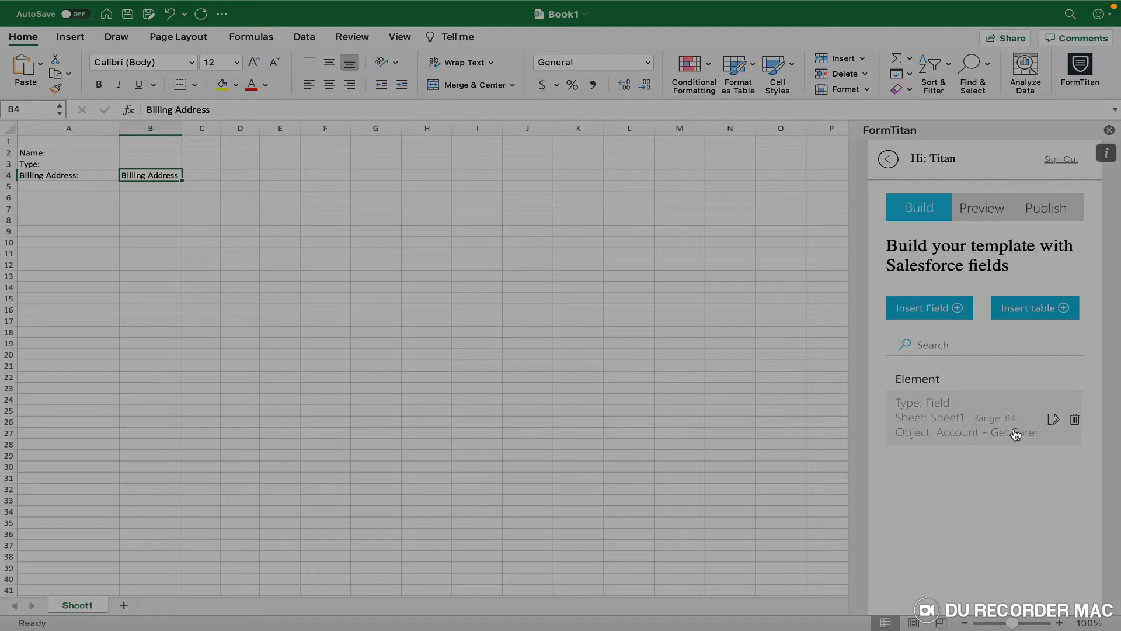
Start a FormTitan field targeting Sheet1 cell B2 with the Account object.
click(159, 150)
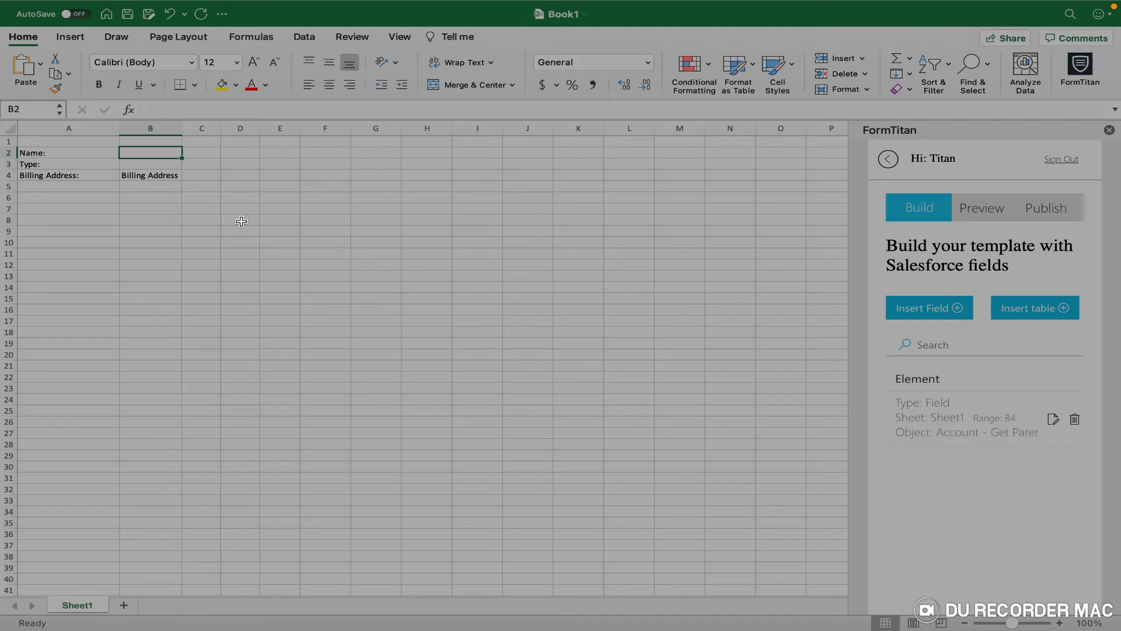
click(940, 307)
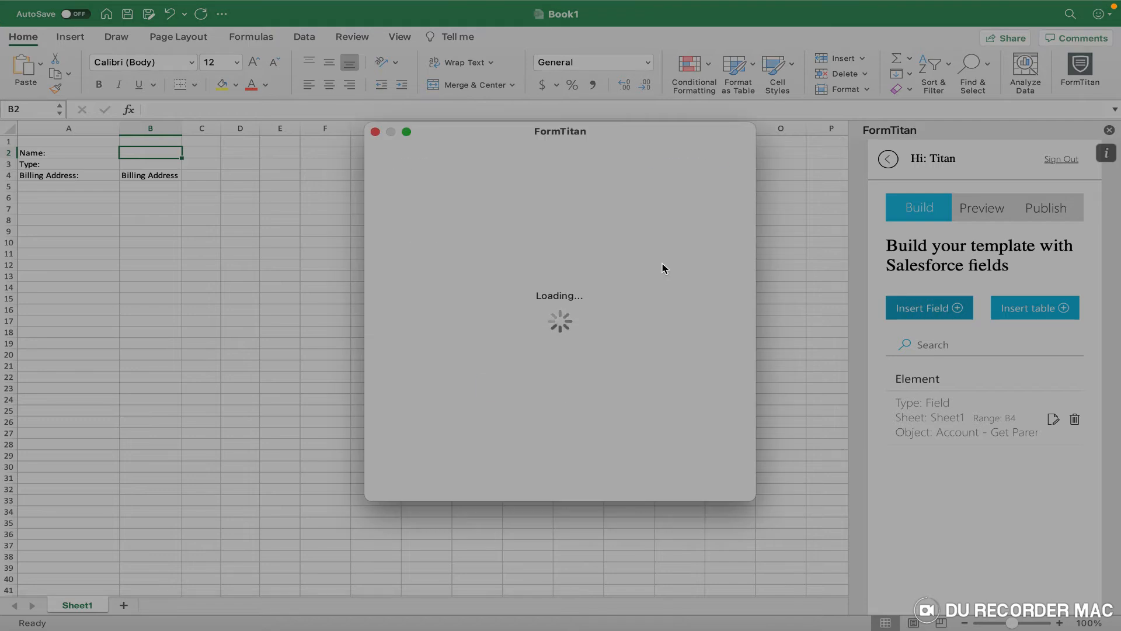
click(483, 218)
click(447, 248)
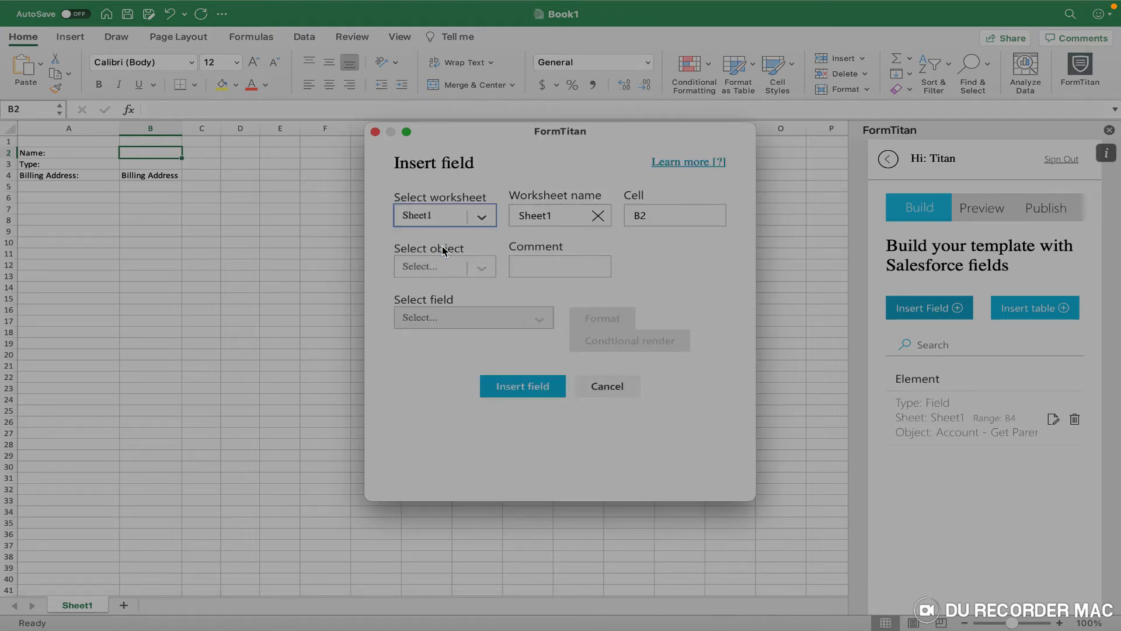
double_click(655, 217)
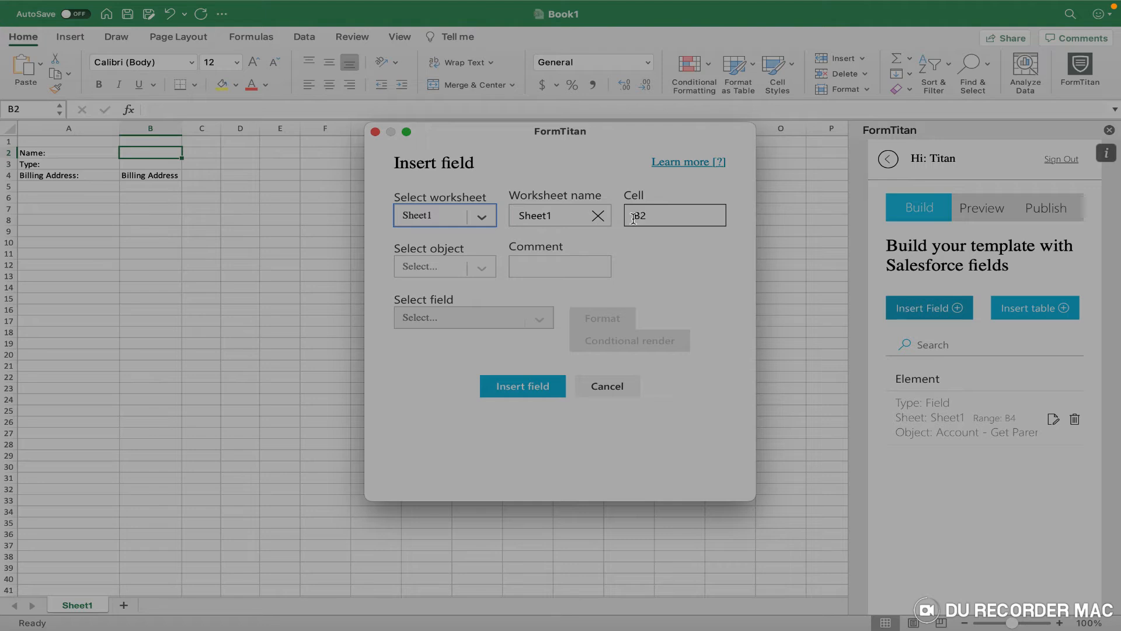
click(482, 266)
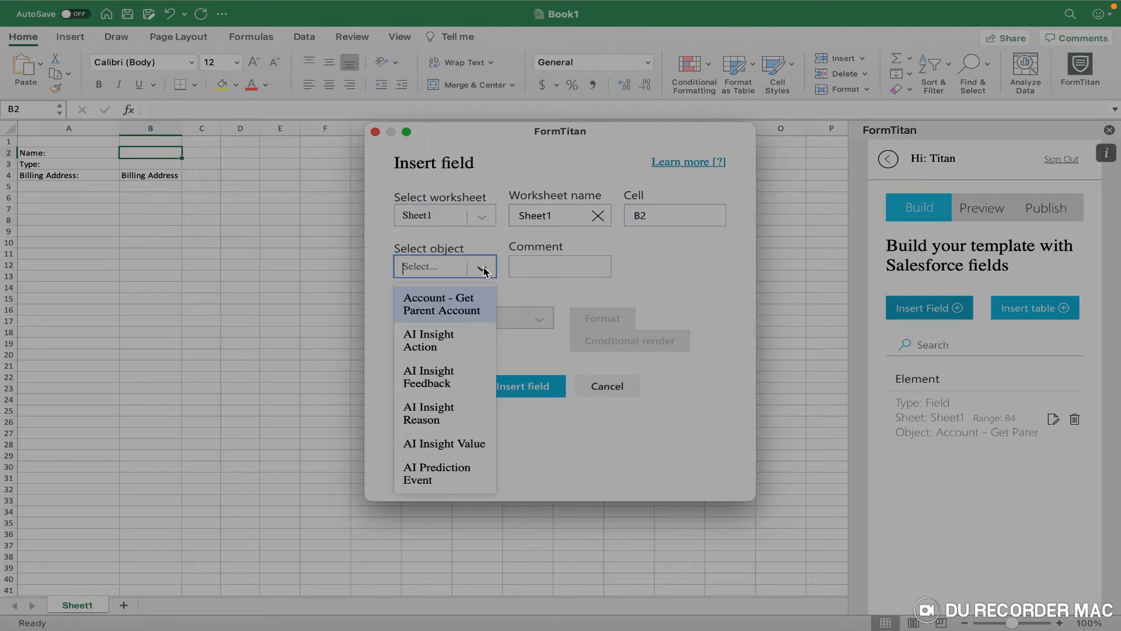
scroll(465, 341, down, 2)
scroll(466, 342, down, 2)
text(acc)
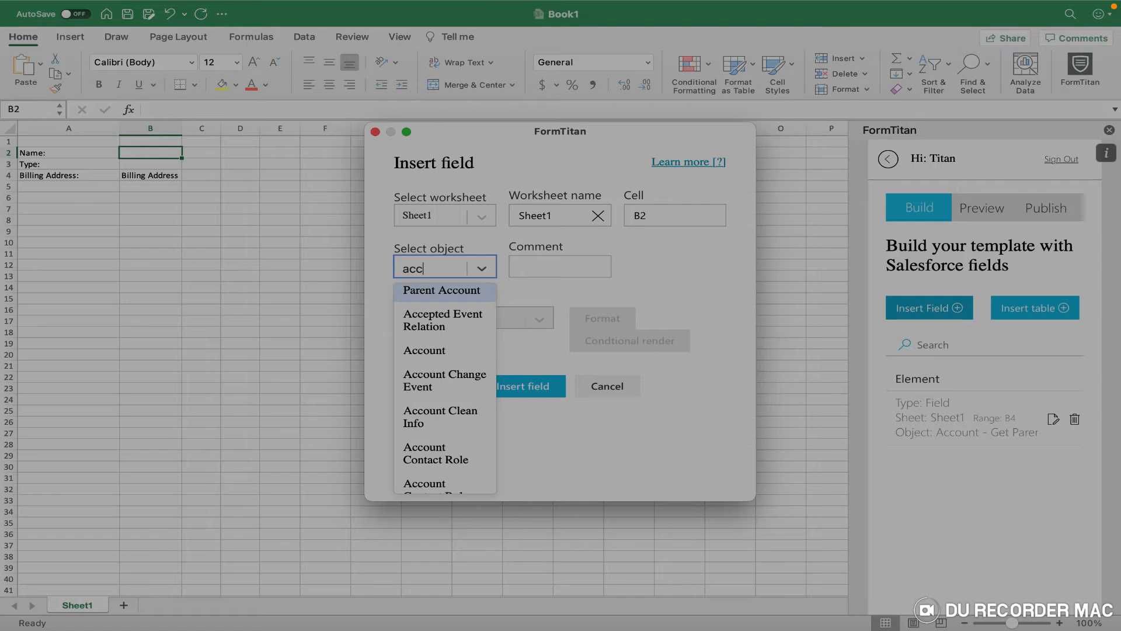
click(447, 352)
Choose Account Name and Account Type as fields and insert them into B2 and B3.
click(517, 267)
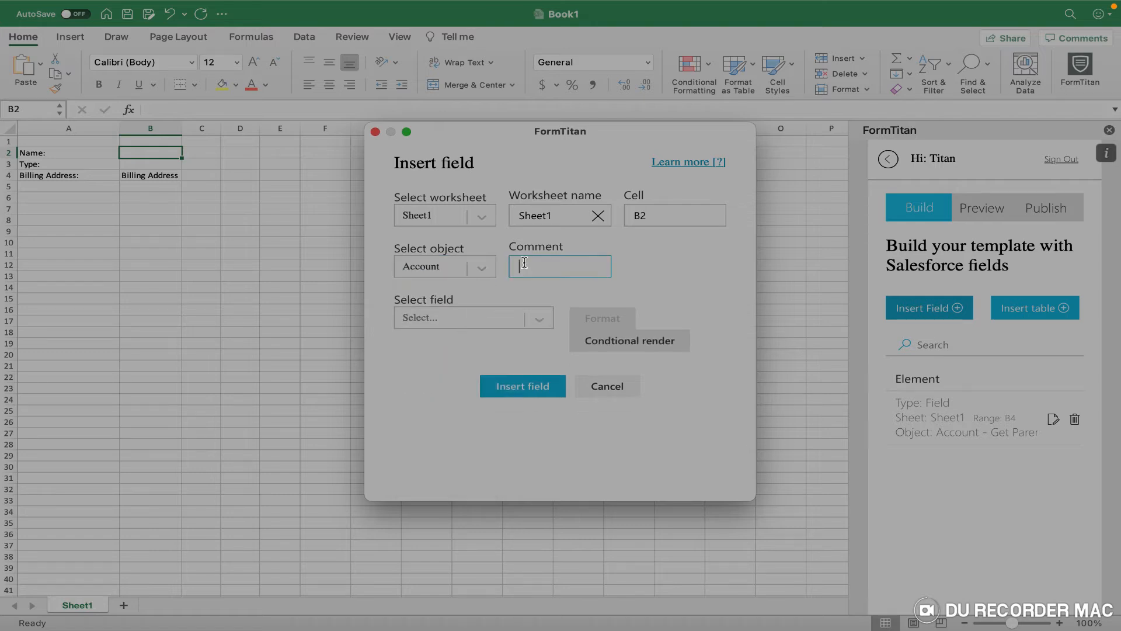
click(539, 320)
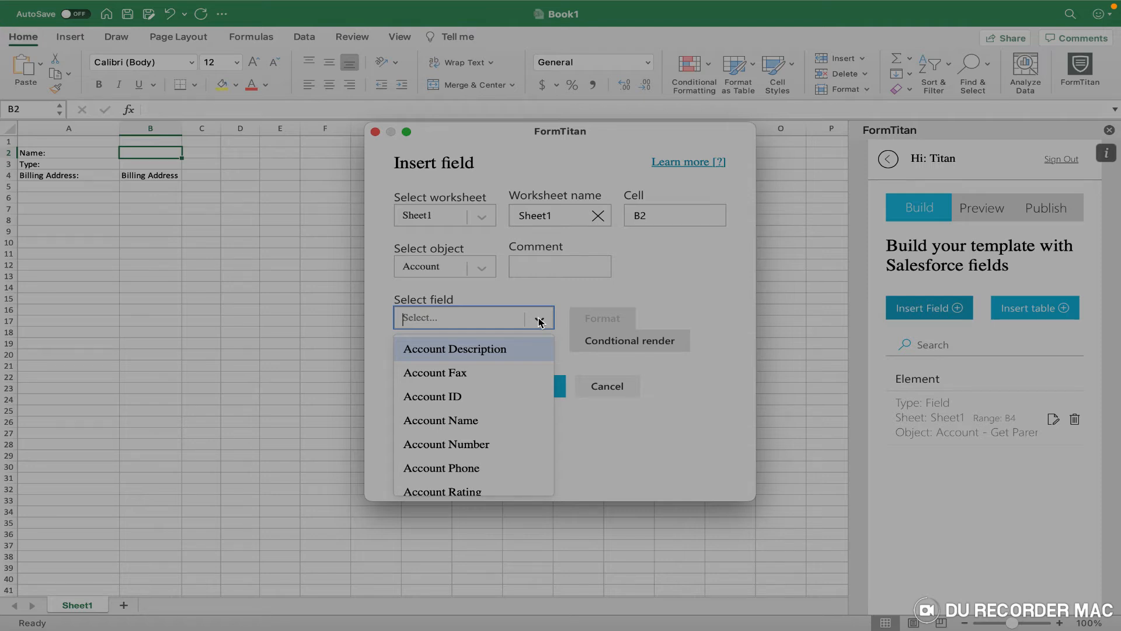
text(name)
click(530, 350)
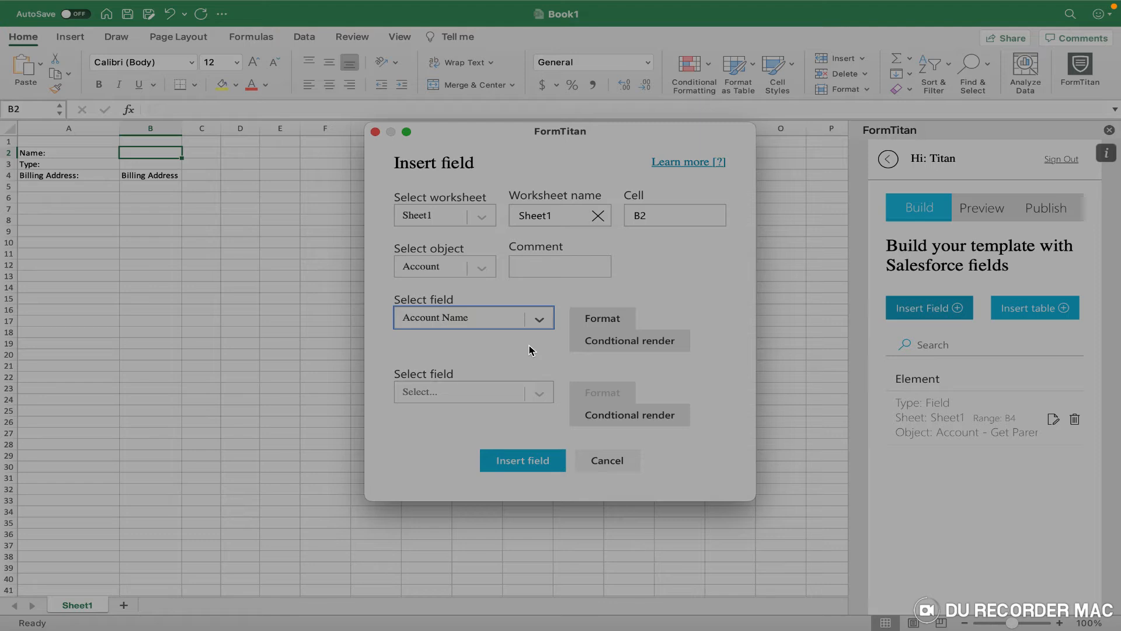
click(147, 170)
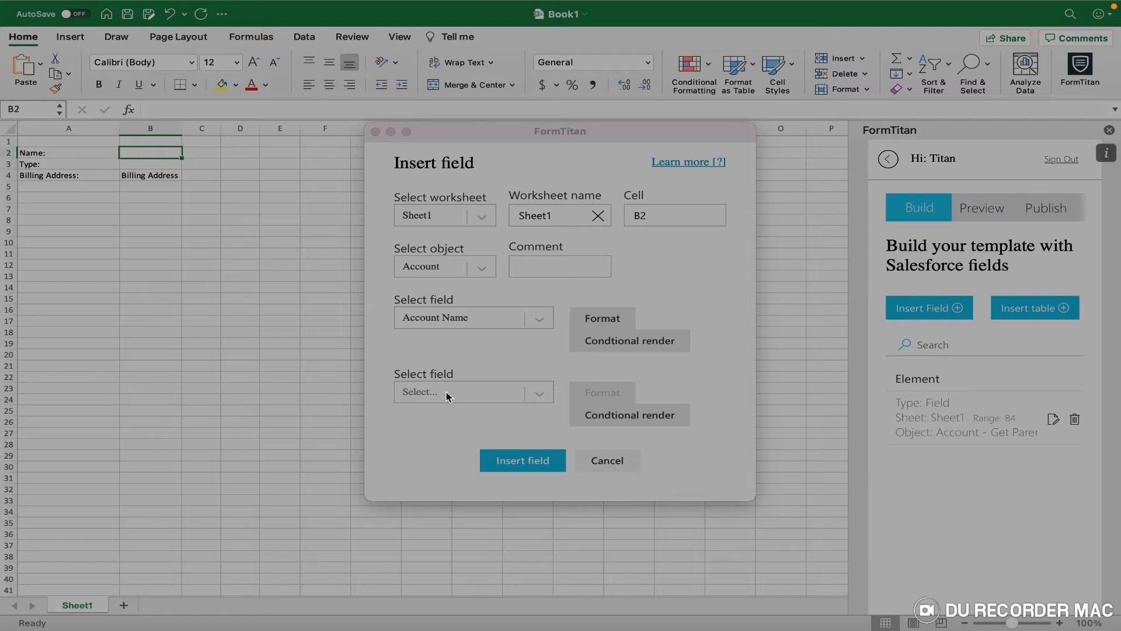
click(476, 398)
text(acco)
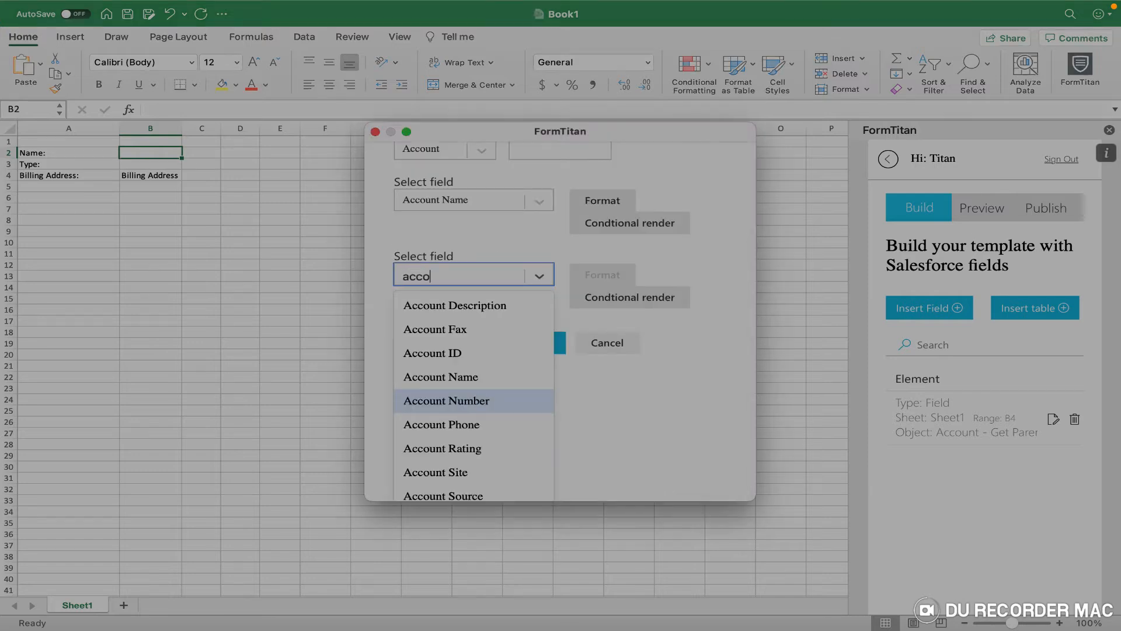
text(unt typ)
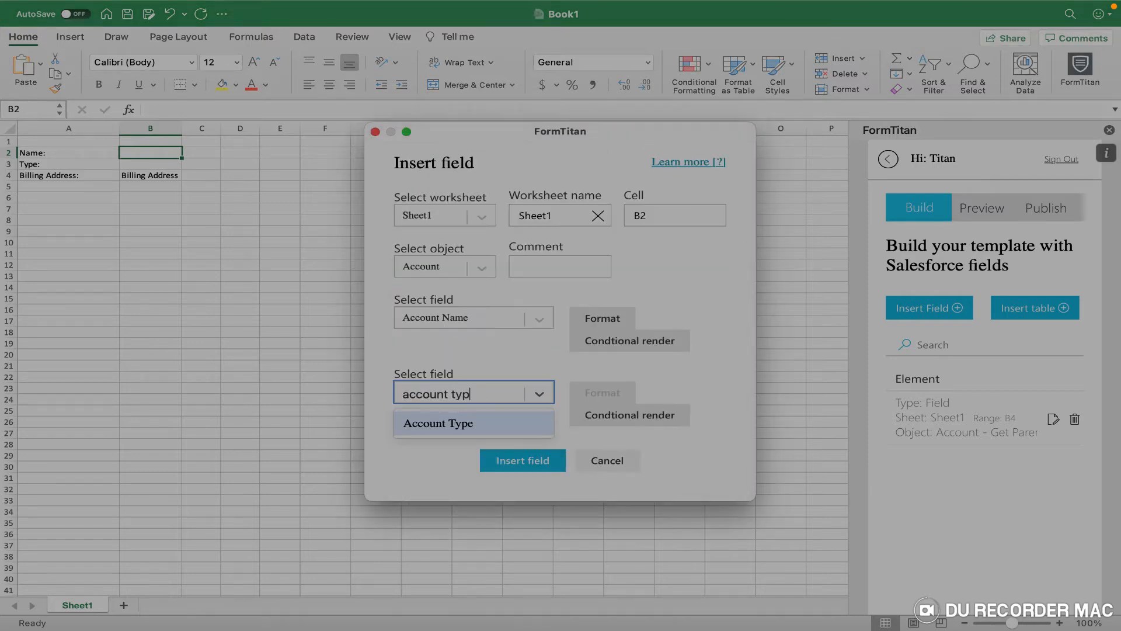
text(e)
click(470, 423)
scroll(533, 431, down, 3)
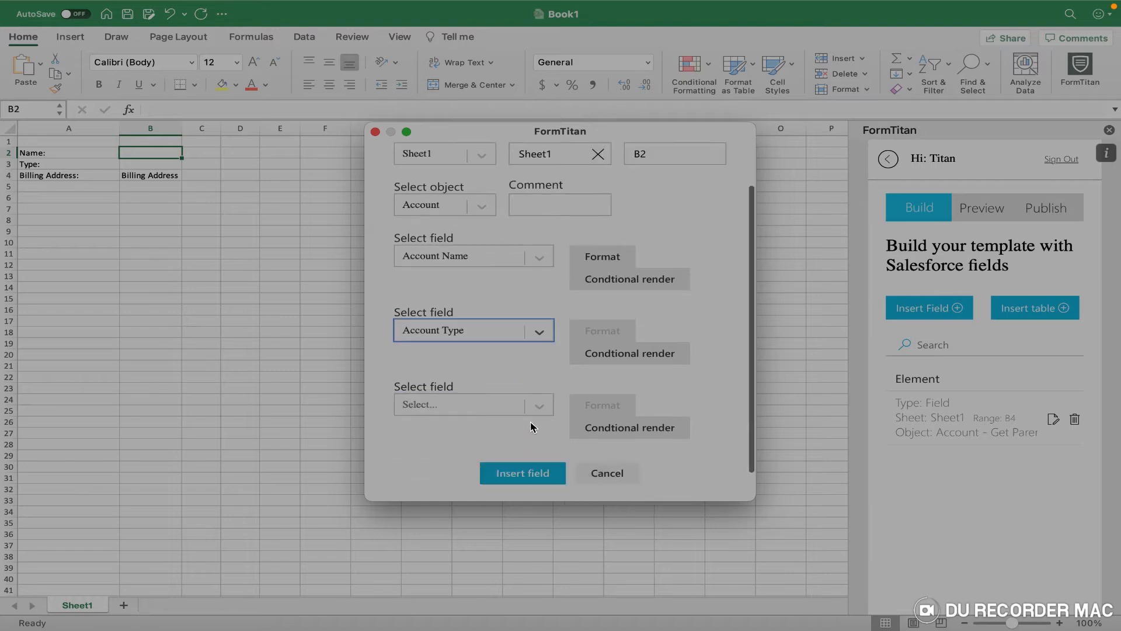
click(546, 452)
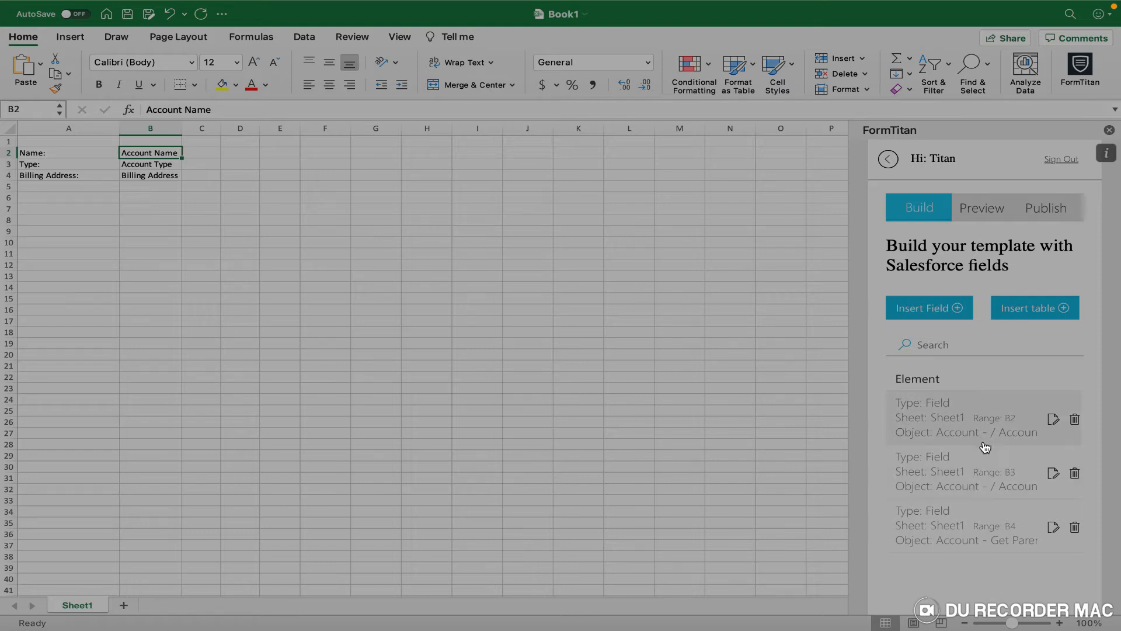
Resize rows 2–4 to 32 px height and widen column B to 169 pixels.
click(140, 163)
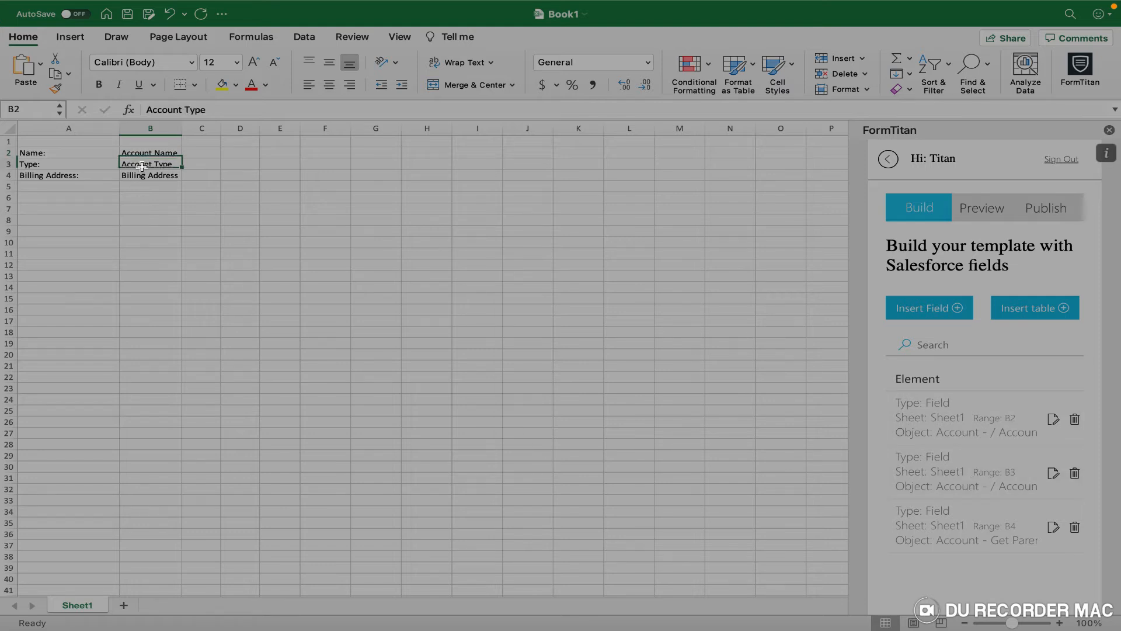
click(156, 149)
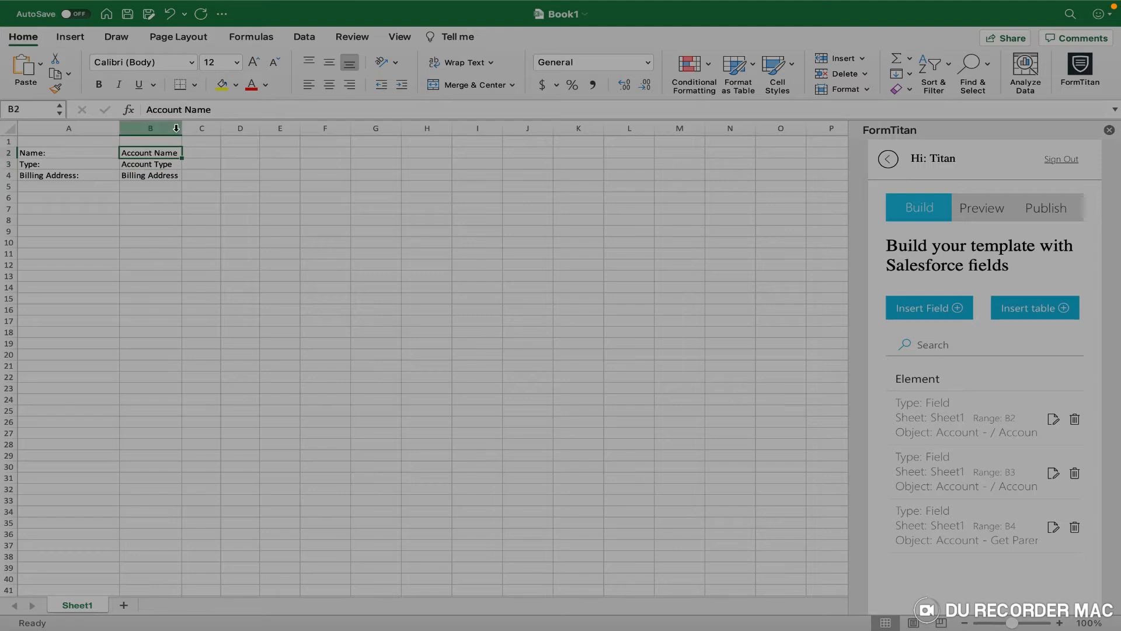
drag(9, 158, 8, 191)
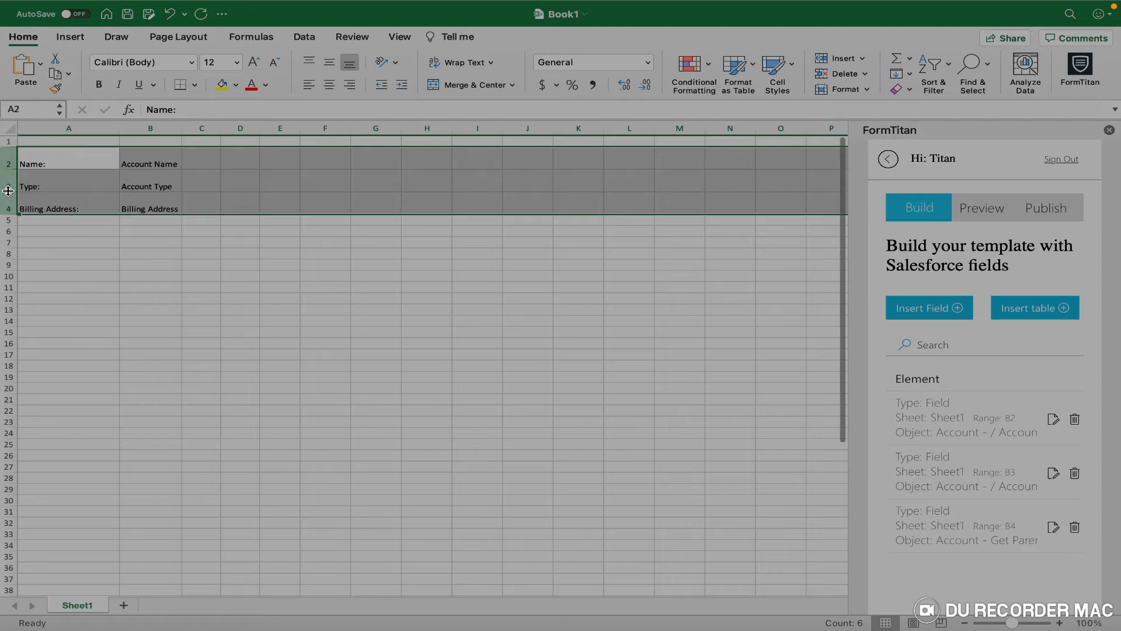
click(100, 245)
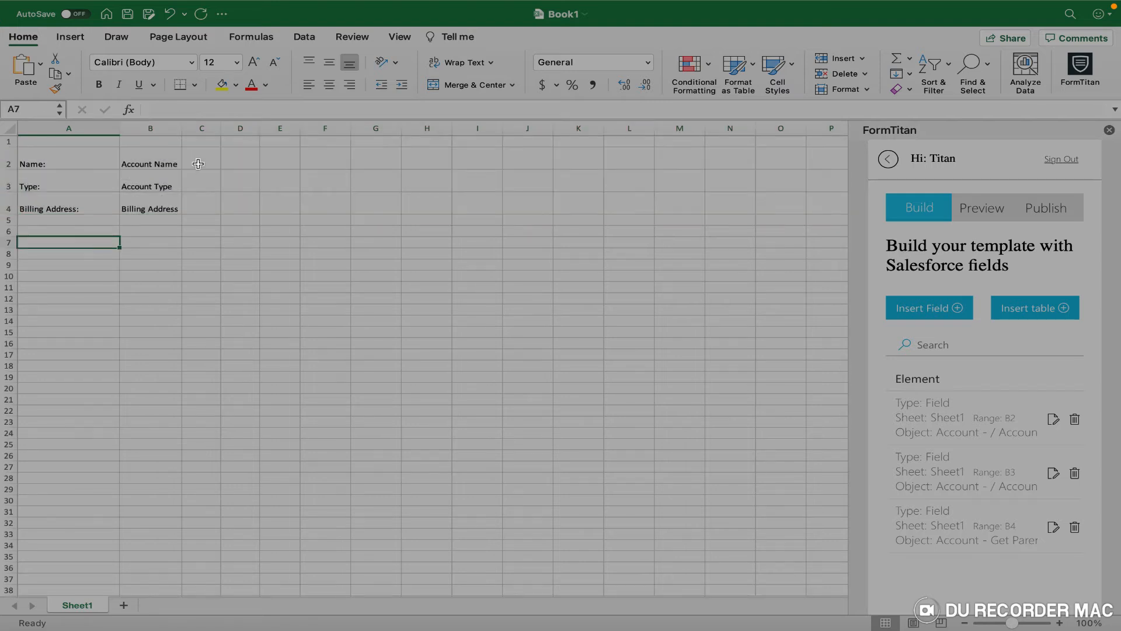
drag(182, 130, 252, 133)
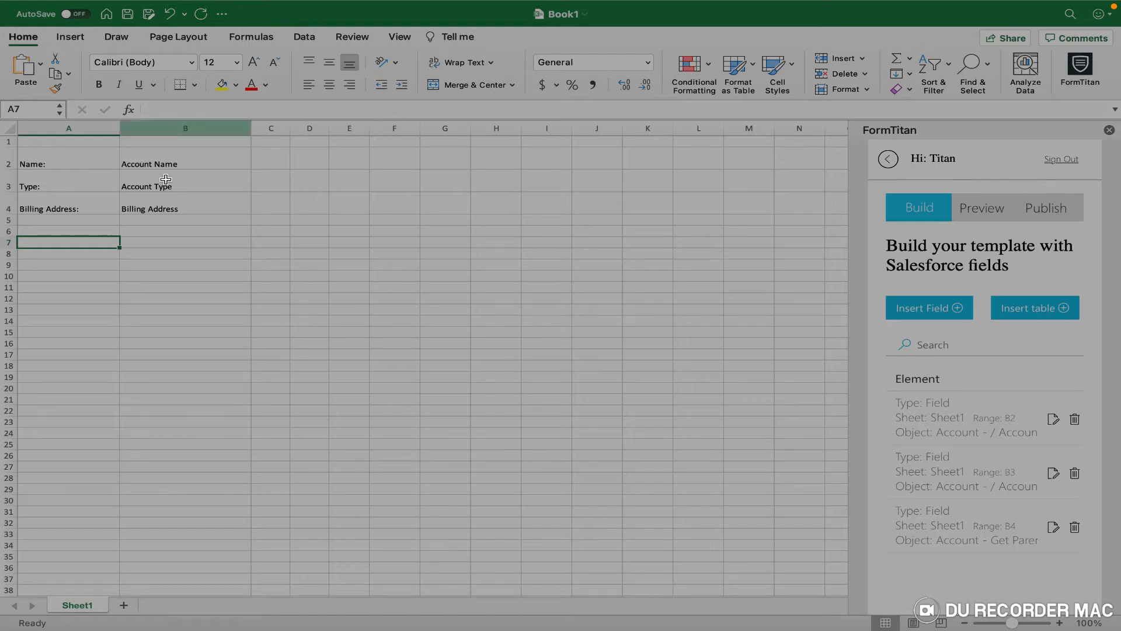
click(140, 242)
click(76, 245)
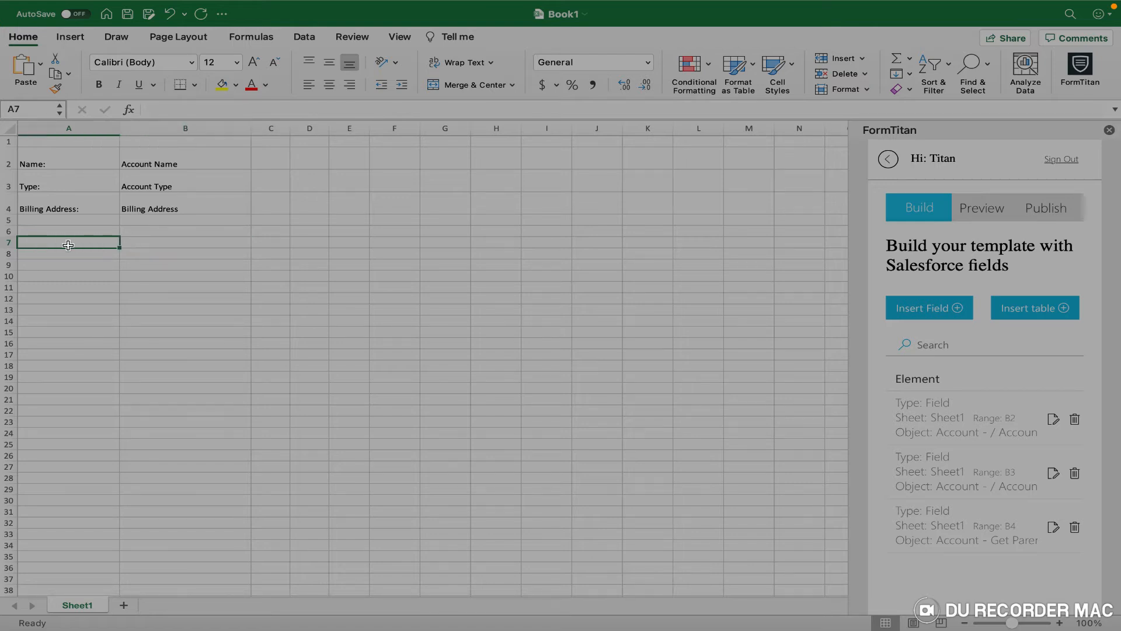
Start a FormTitan table on the Contact object with the comment 'Get Child Contacts'.
click(1026, 309)
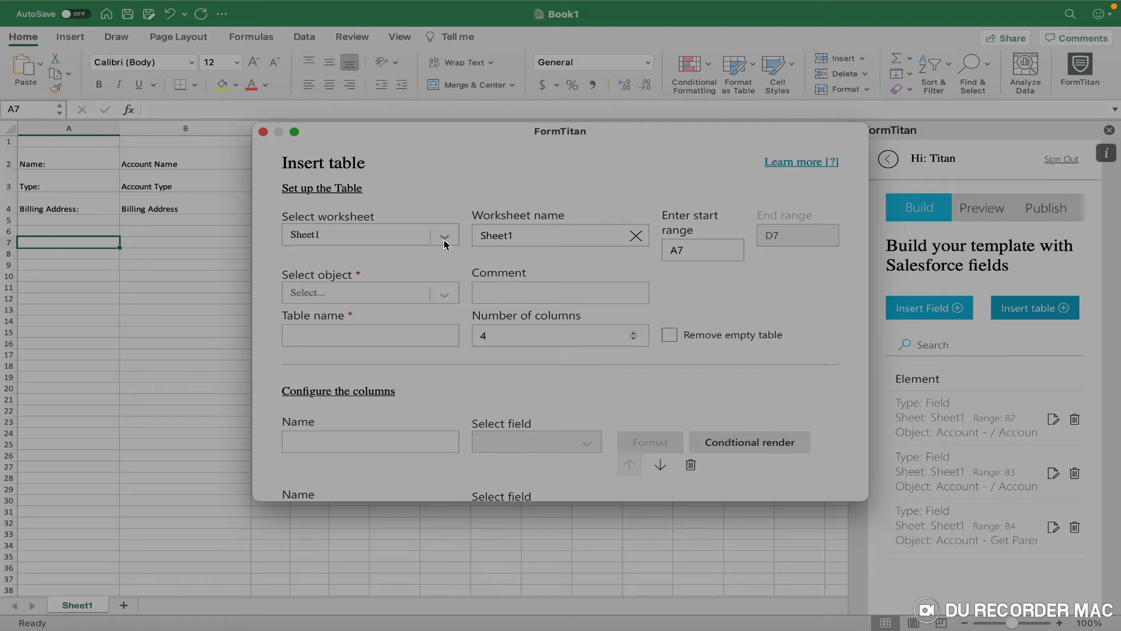
click(444, 296)
text(contacts)
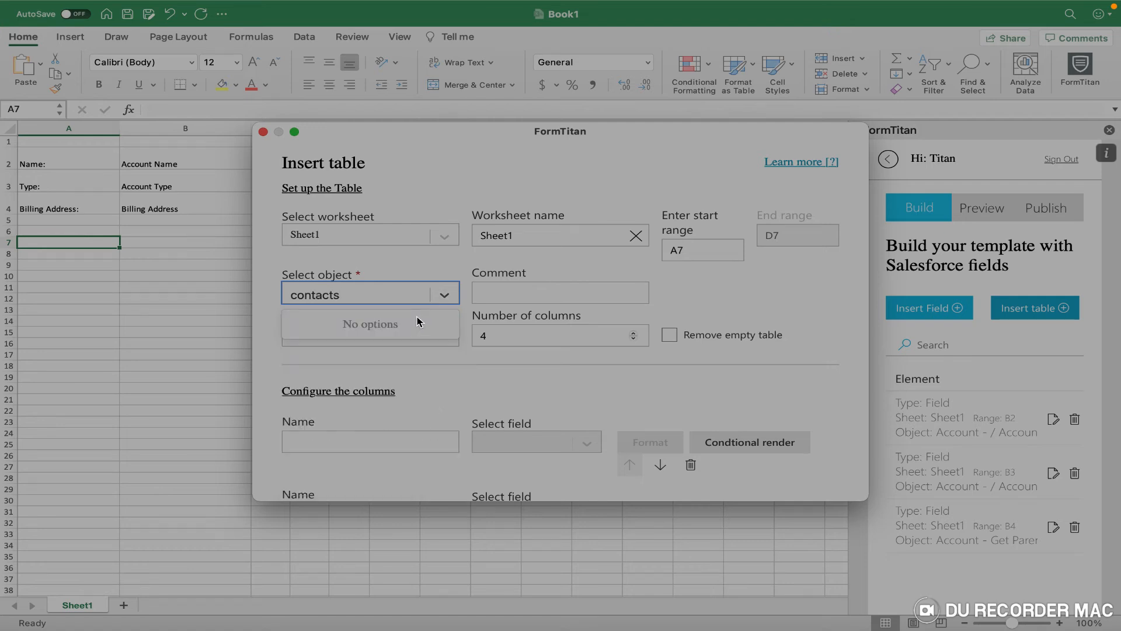
key(BackSpace)
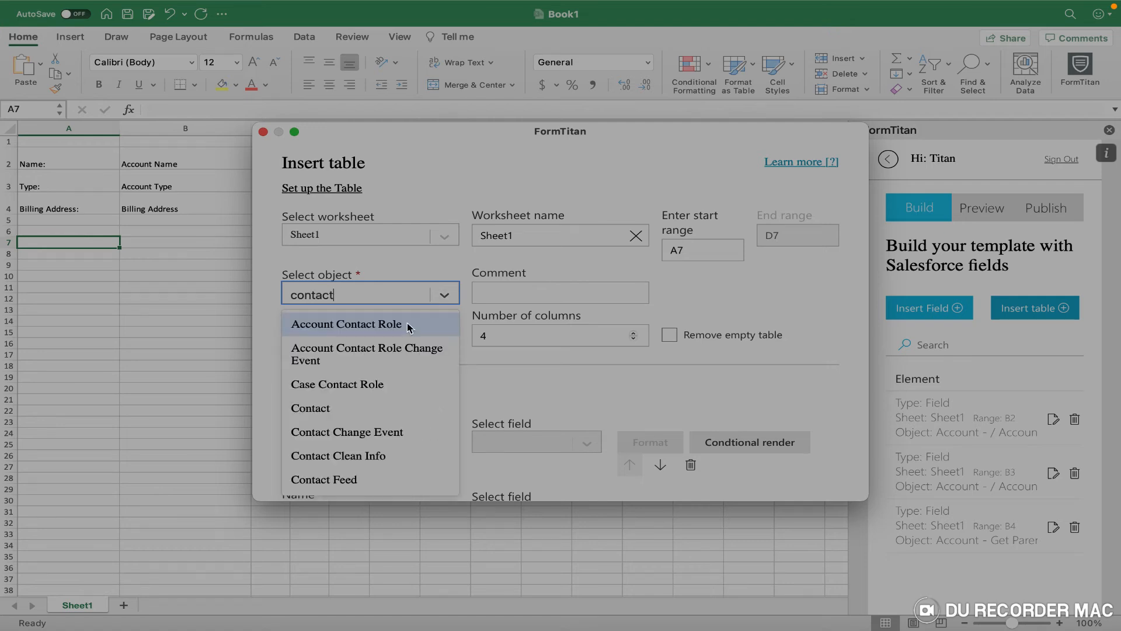
click(363, 407)
click(491, 288)
text(Get Child Contacts)
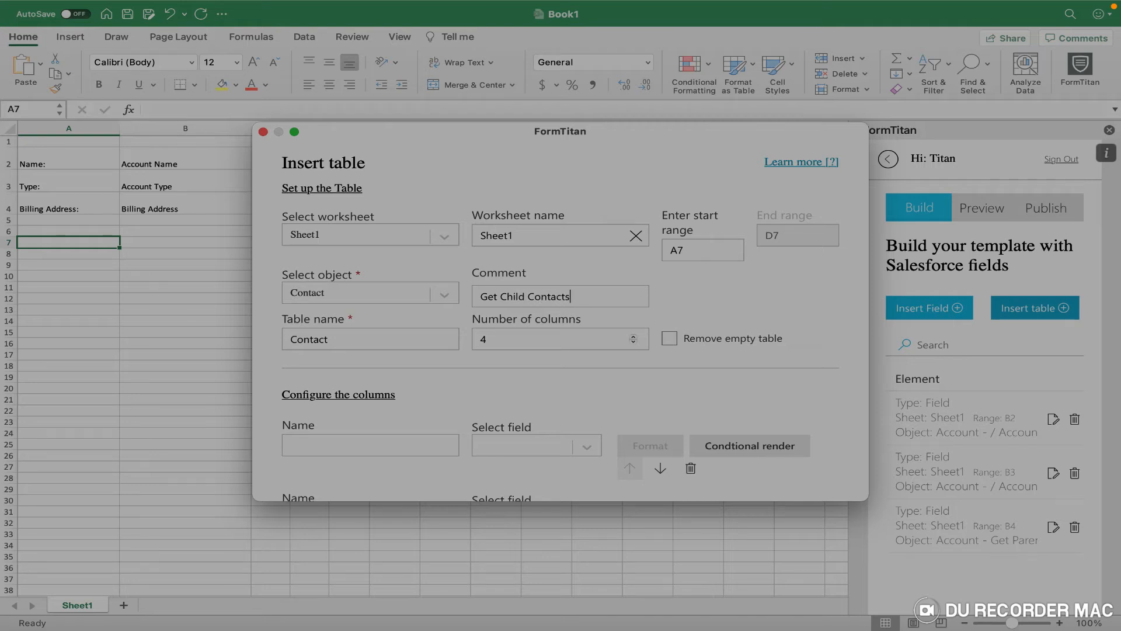
scroll(397, 351, down, 4)
Name the table's columns Name, Phone and Email.
click(396, 358)
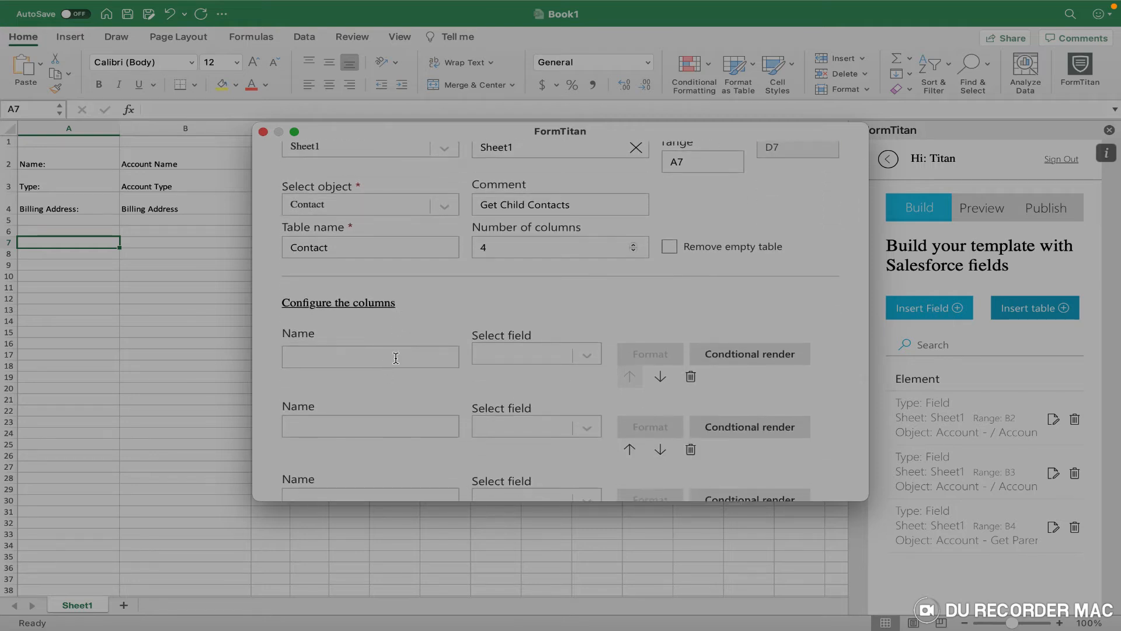
scroll(396, 358, down, 3)
scroll(393, 403, down, 2)
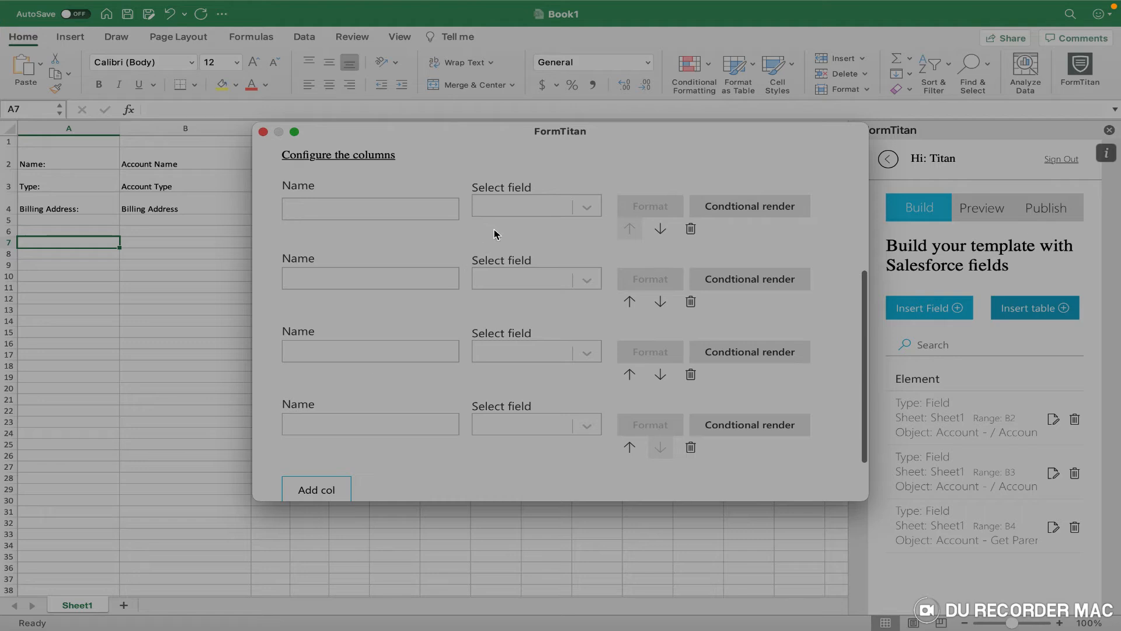
text(Name)
click(348, 274)
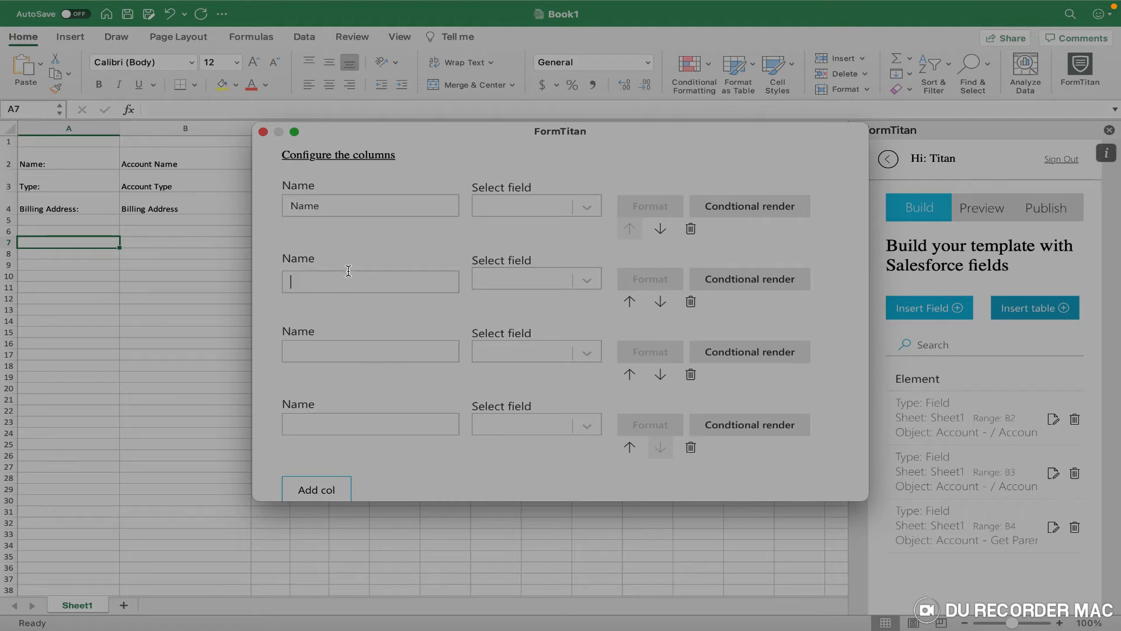
click(347, 351)
text(Email)
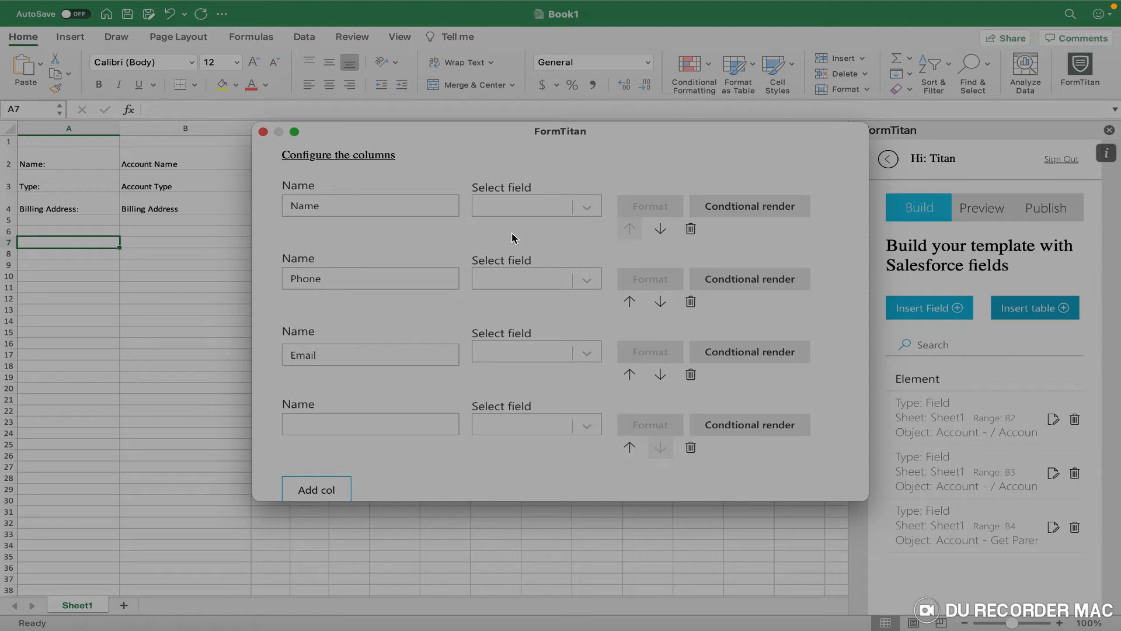
Map the Name, Phone and Email columns to Full Name, Mobile Phone and Email.
click(532, 207)
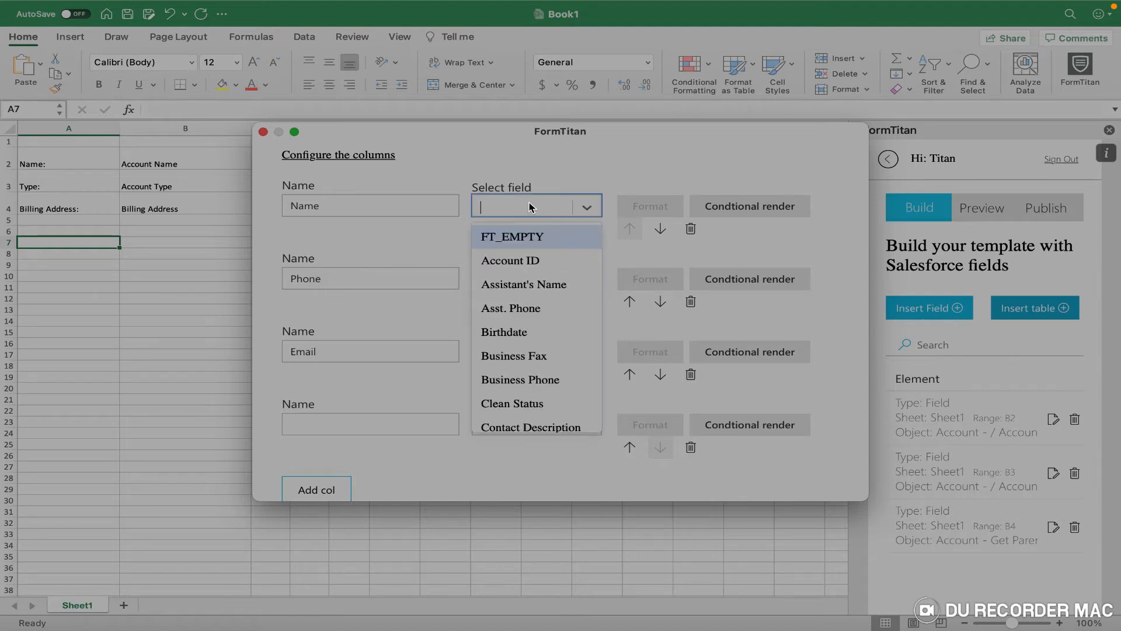
text(name)
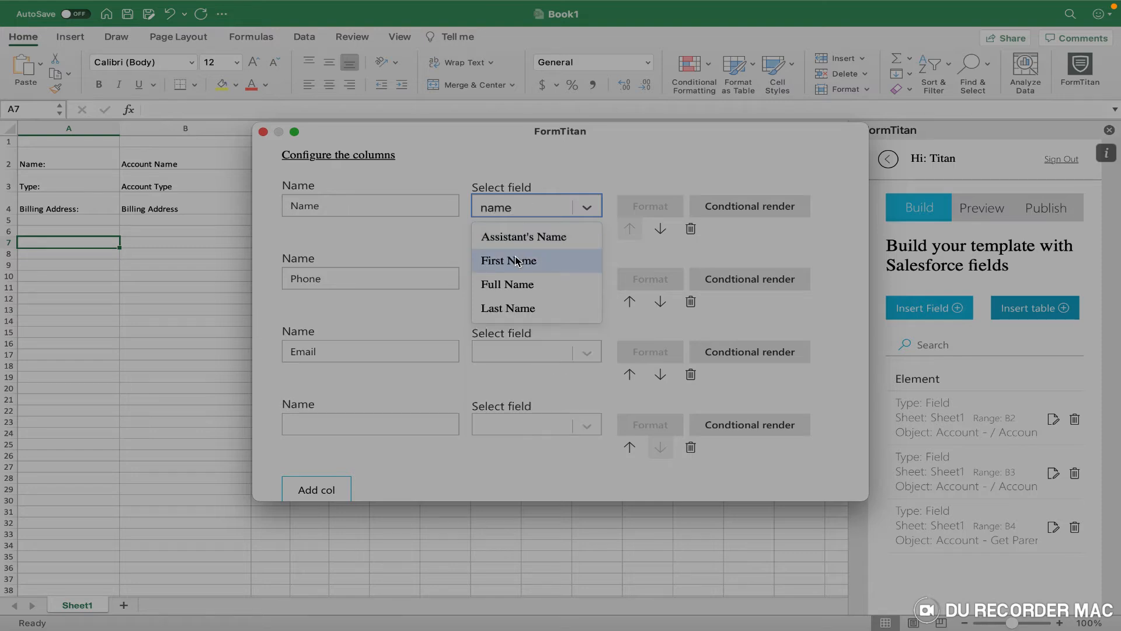
click(524, 284)
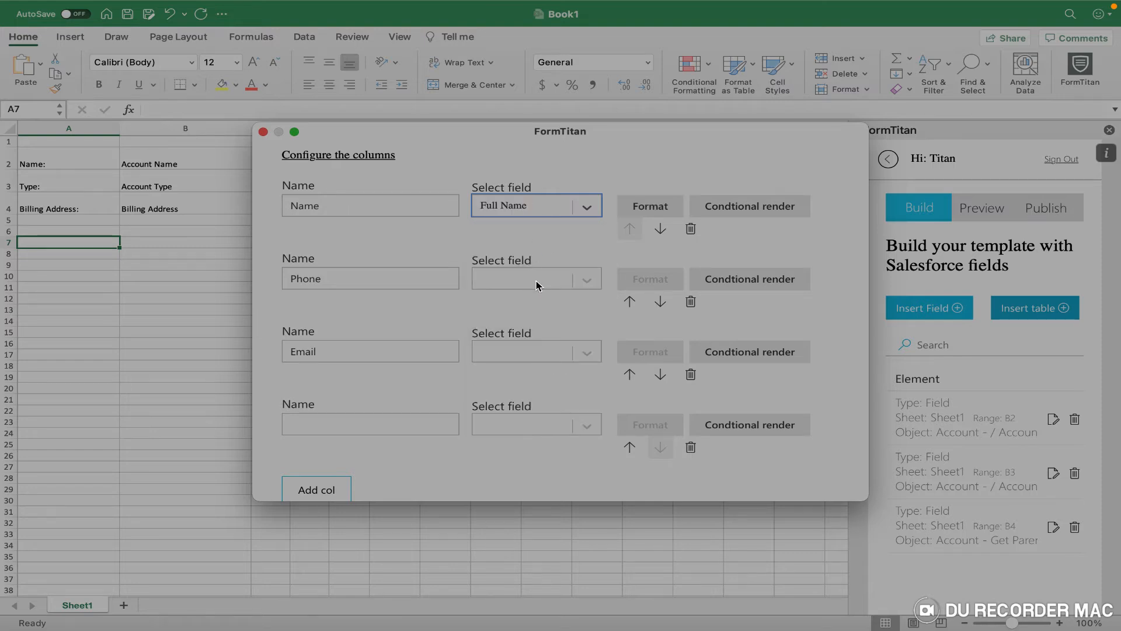
click(538, 285)
text(phone)
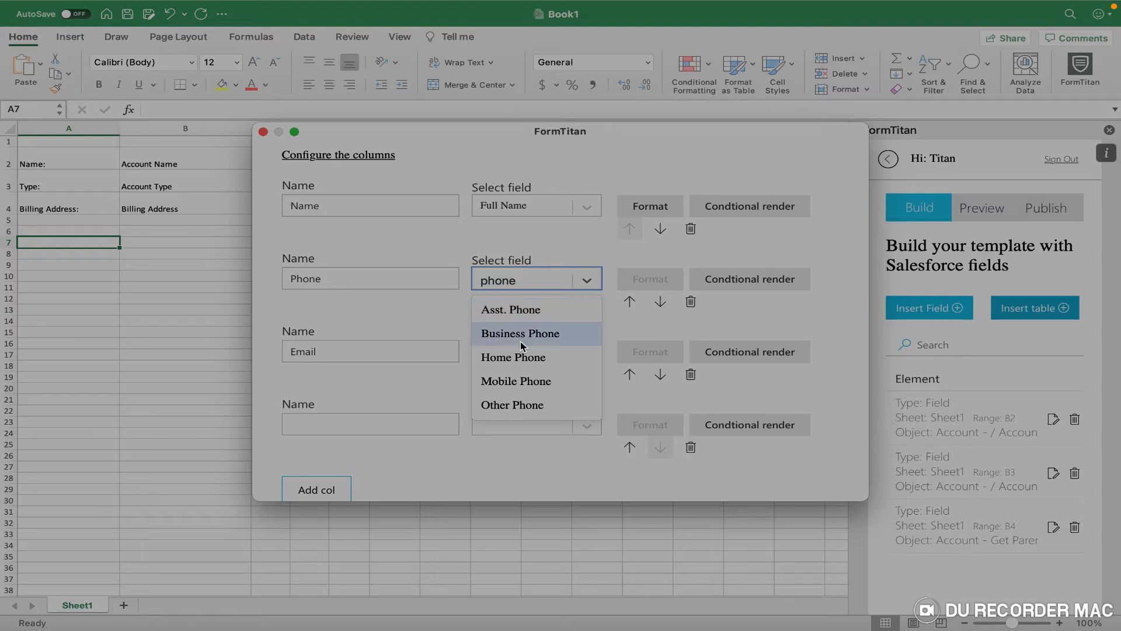
click(534, 382)
click(509, 351)
text(we)
key(BackSpace)
key(BackSpace)
text(ema)
click(510, 382)
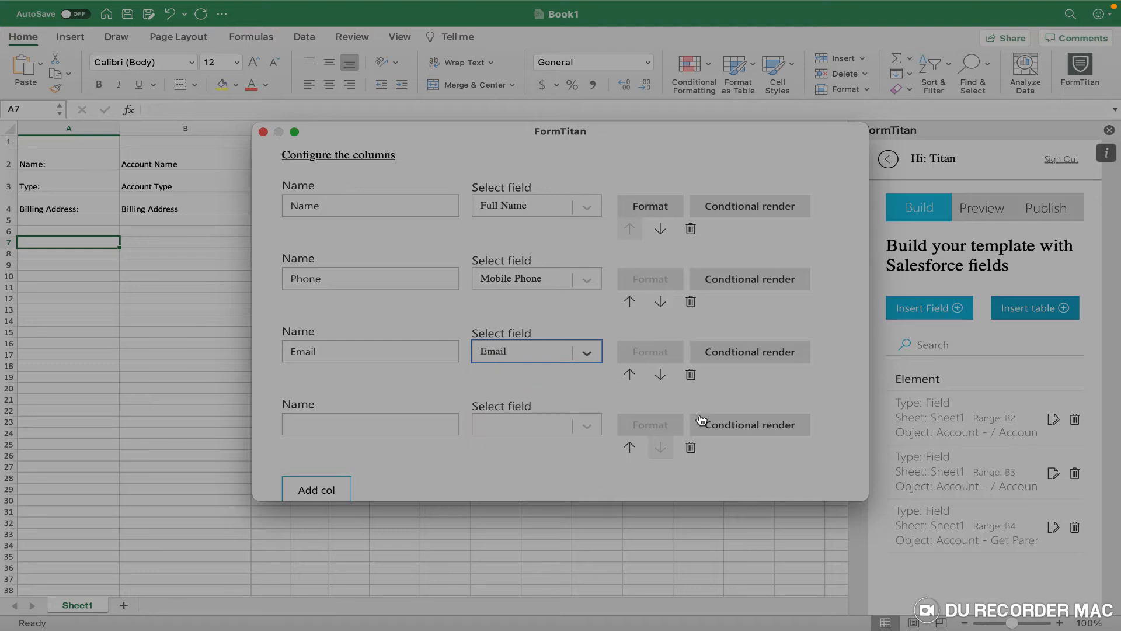
Remove the unused fourth column and insert the Contact table at A7.
click(691, 448)
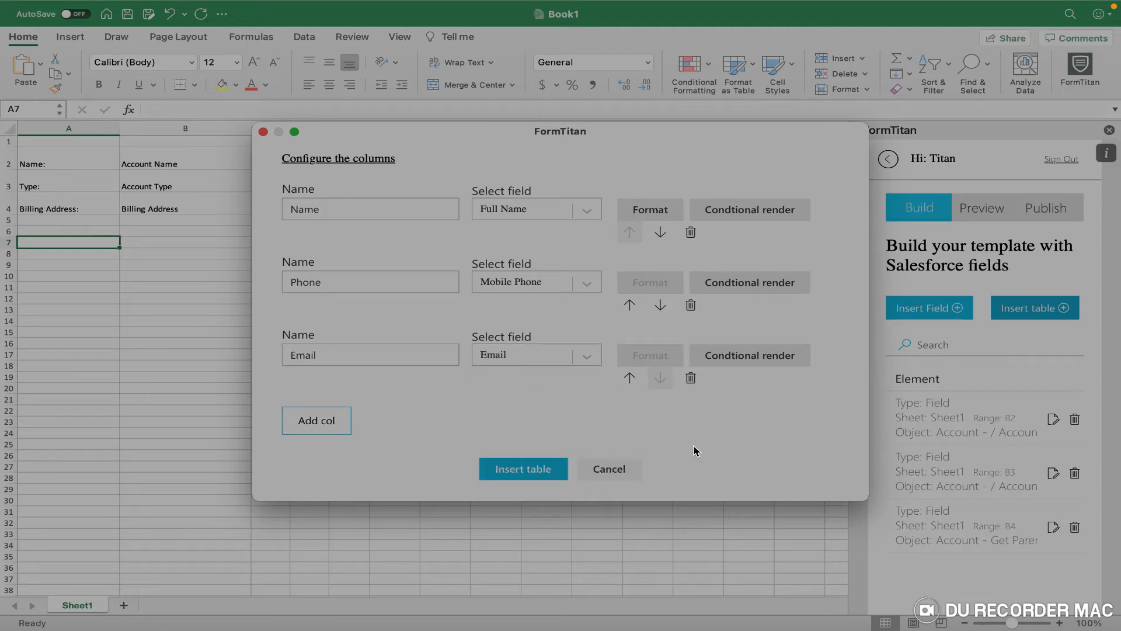
scroll(695, 450, up, 10)
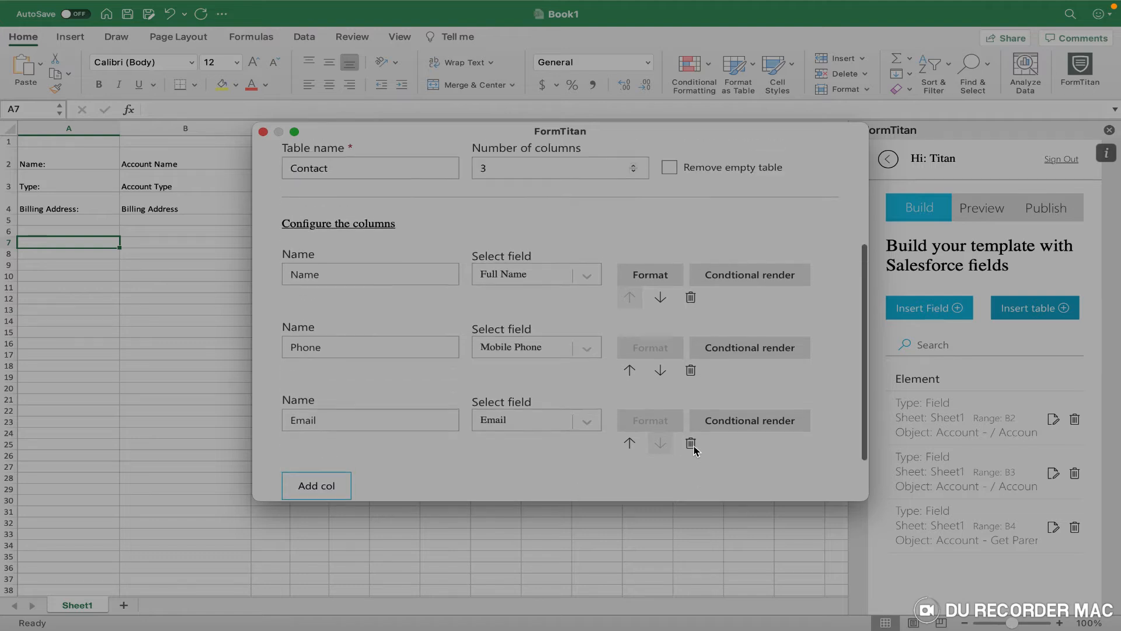
scroll(612, 347, down, 10)
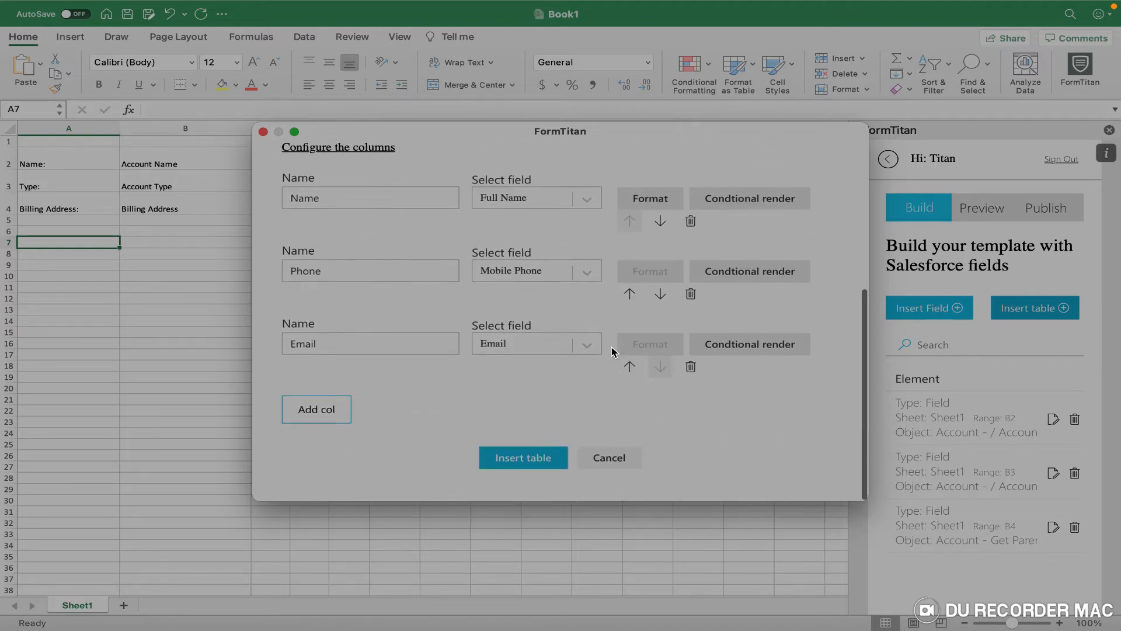
click(532, 467)
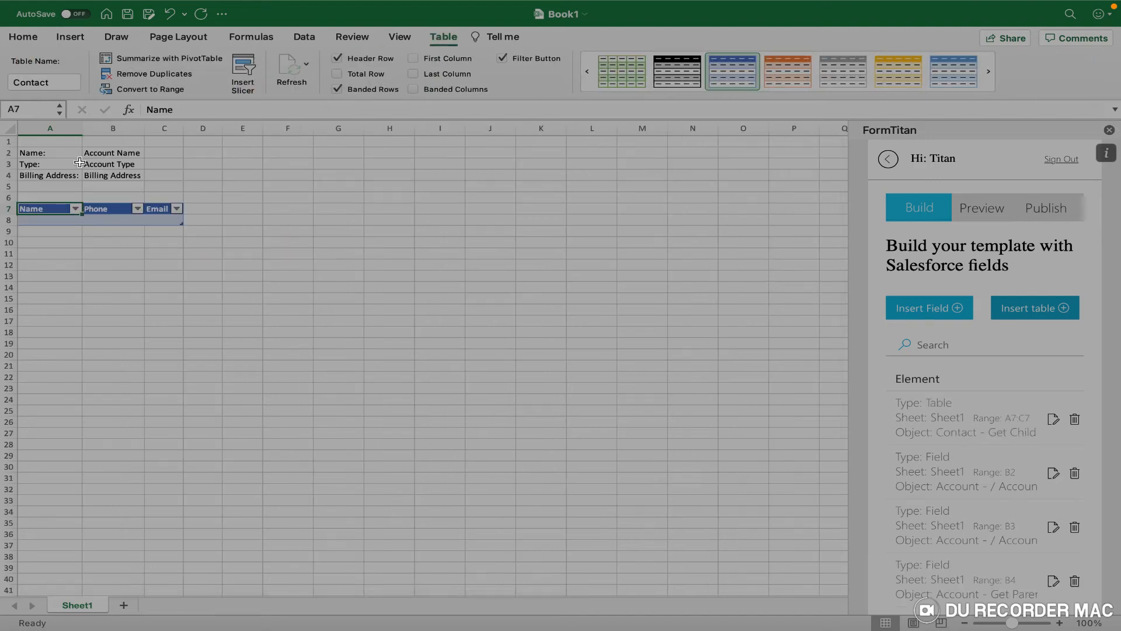
Widen column A to fit the labels and make the Contact table's row 8 23 pixels tall.
drag(82, 126, 412, 129)
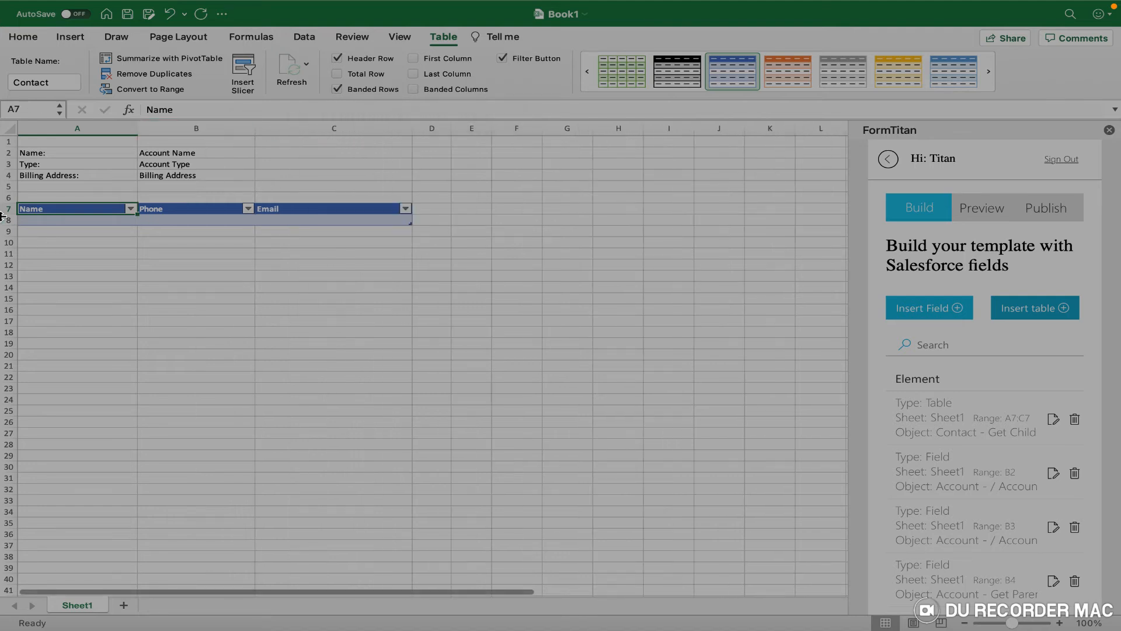
drag(6, 226, 6, 237)
click(120, 266)
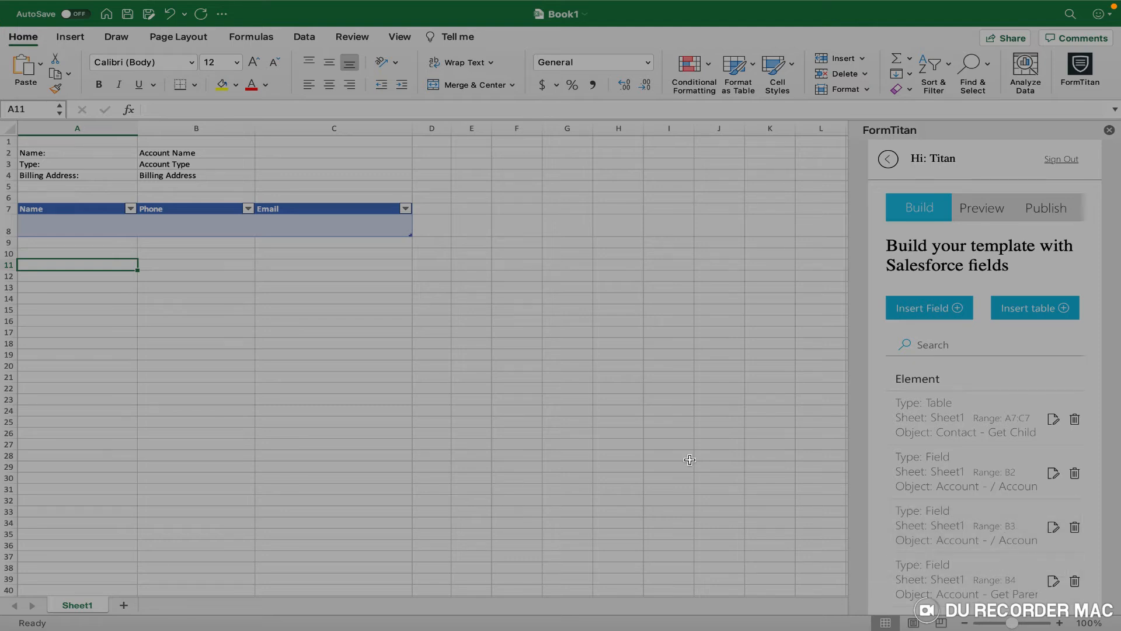
right_click(59, 132)
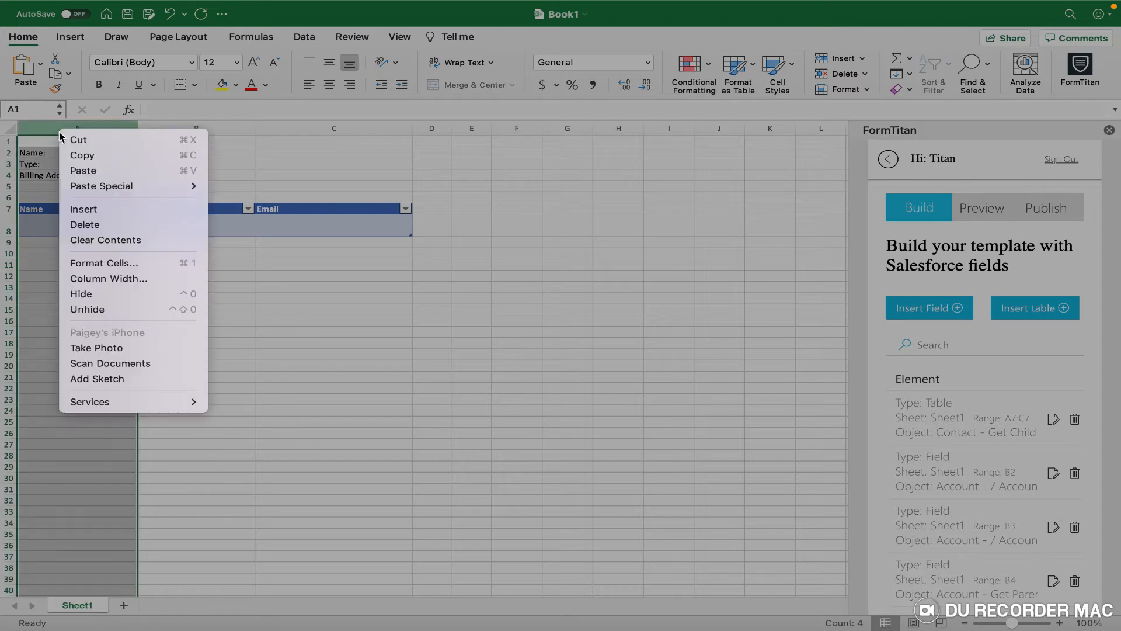
click(97, 210)
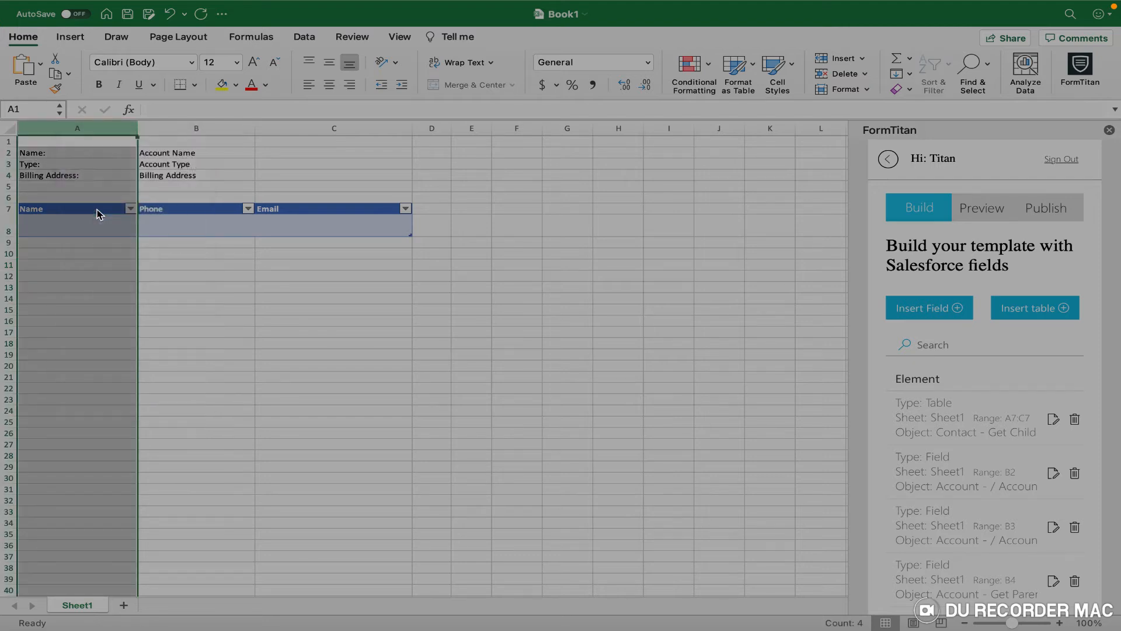
click(31, 180)
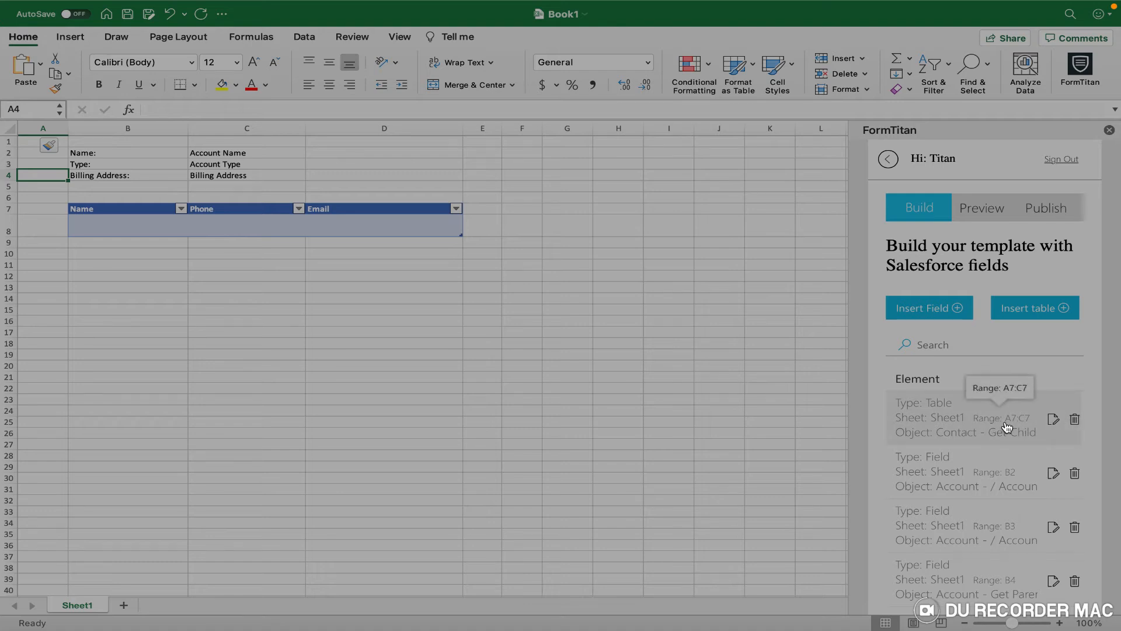
click(34, 126)
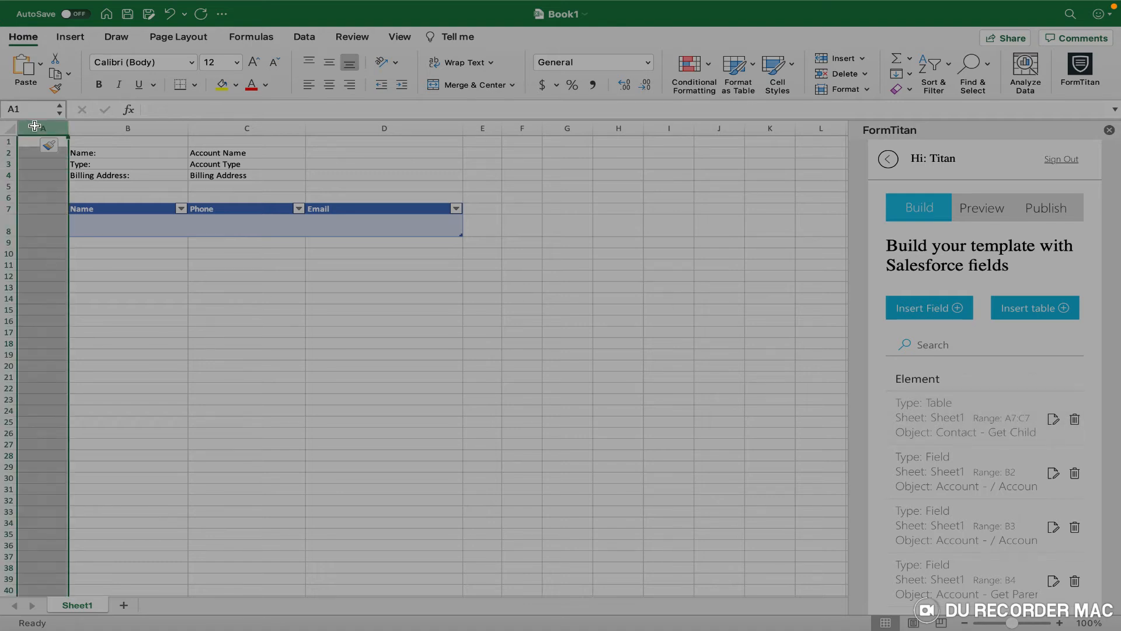
right_click(34, 126)
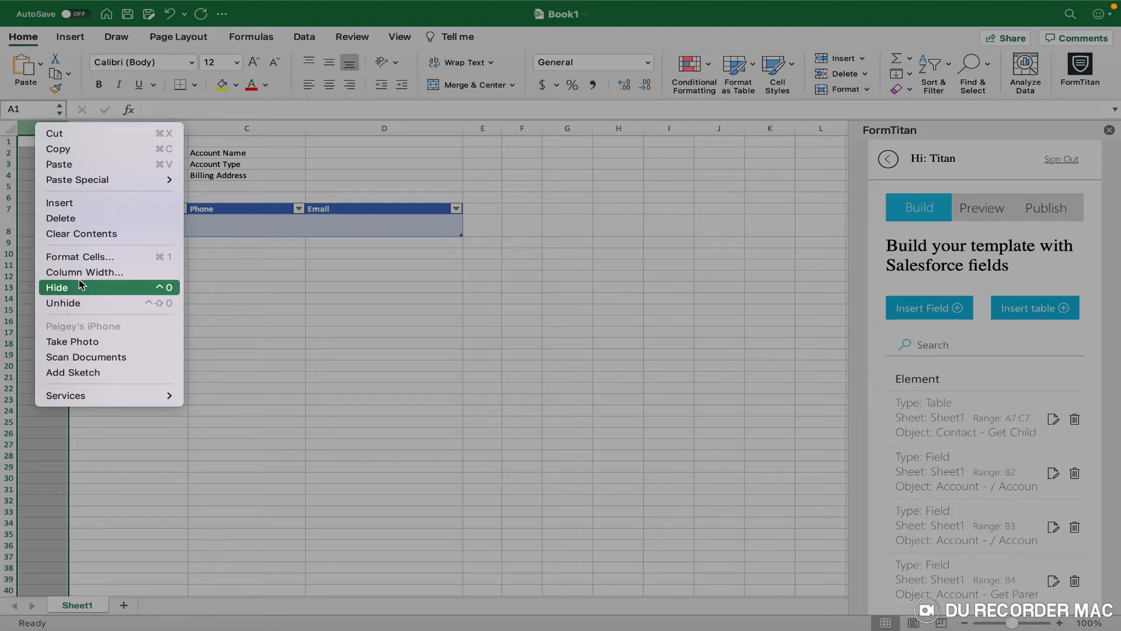
click(78, 220)
click(85, 177)
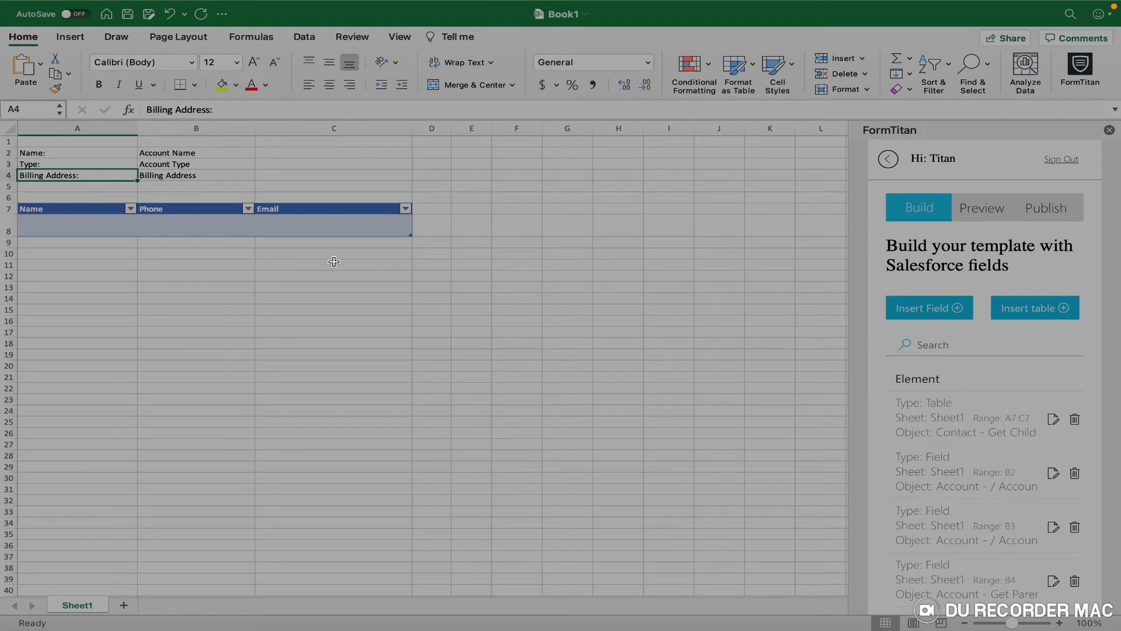
Inspect the Salesforce field mappings of placeholder cells B4, B3 and B2.
scroll(722, 409, down, 2)
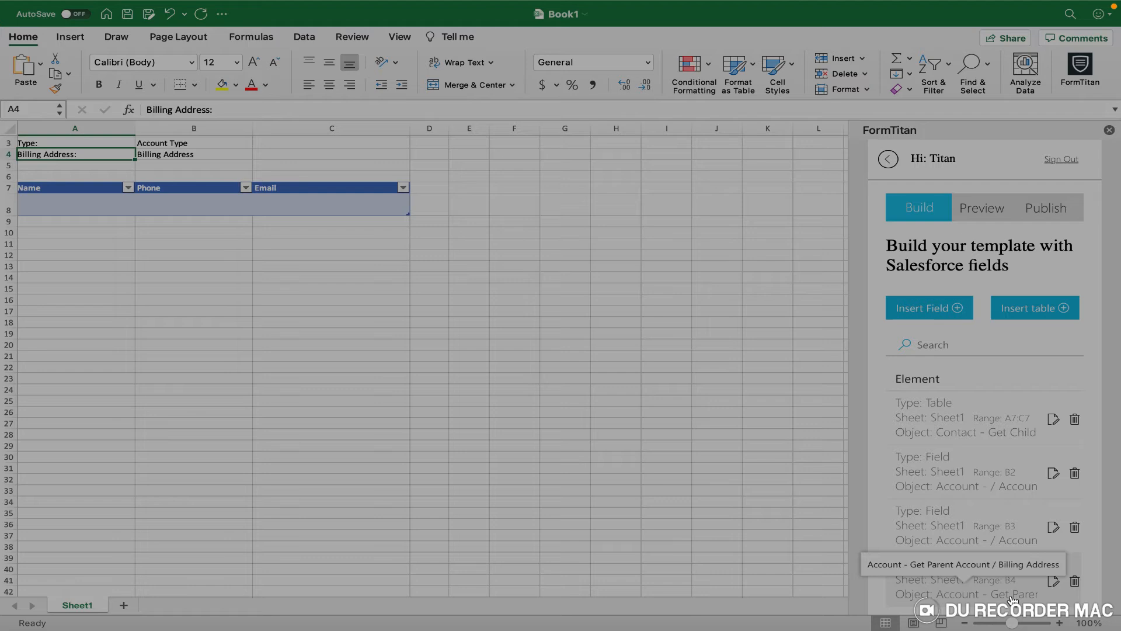
scroll(175, 245, up, 2)
click(163, 177)
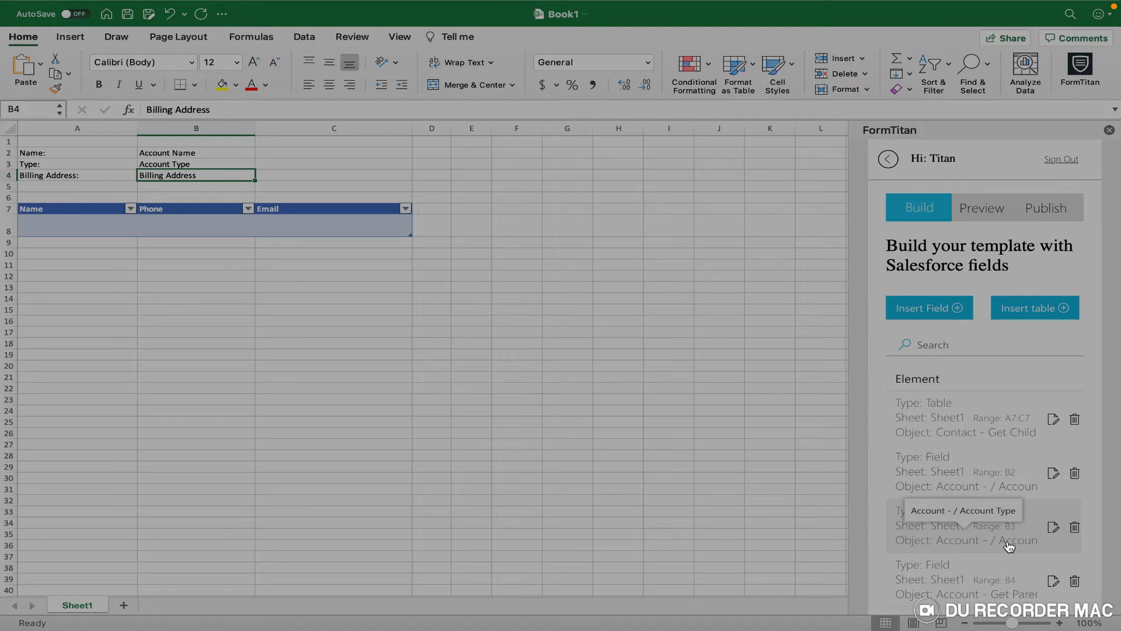
click(164, 165)
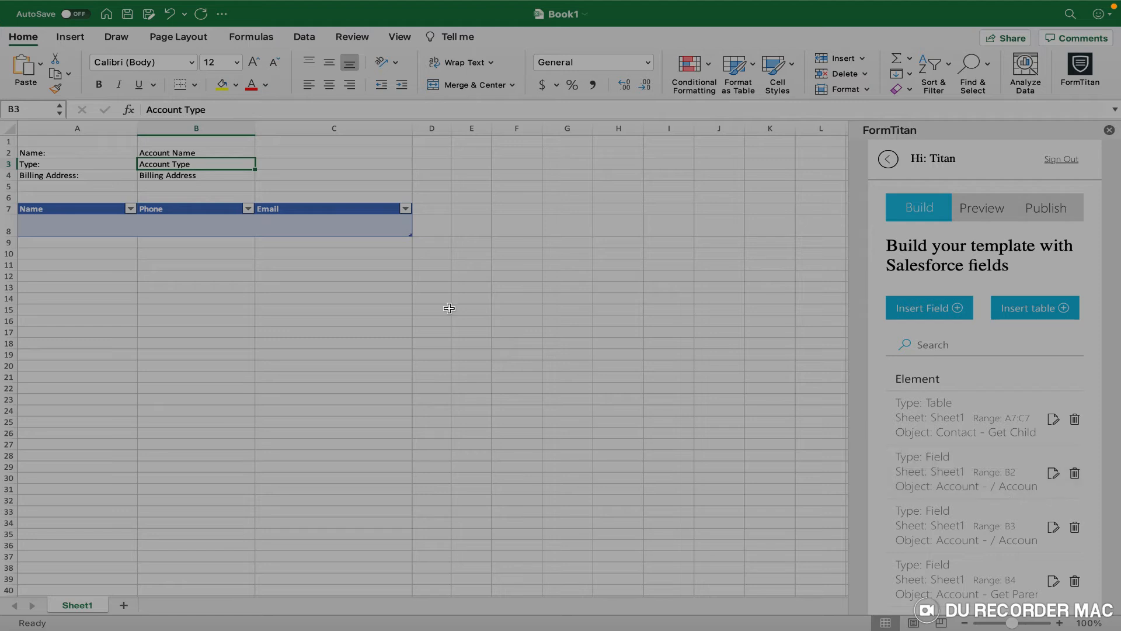
click(170, 153)
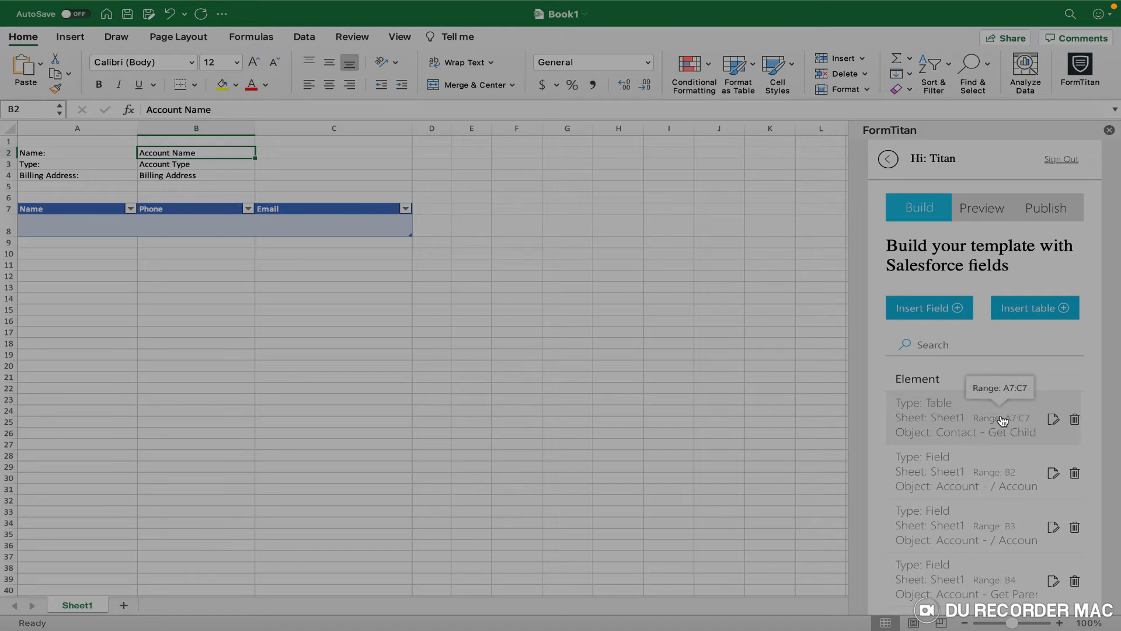
Inspect the contacts table cells A7, C8 and C7, then switch FormTitan to Preview.
click(39, 209)
click(331, 233)
click(344, 211)
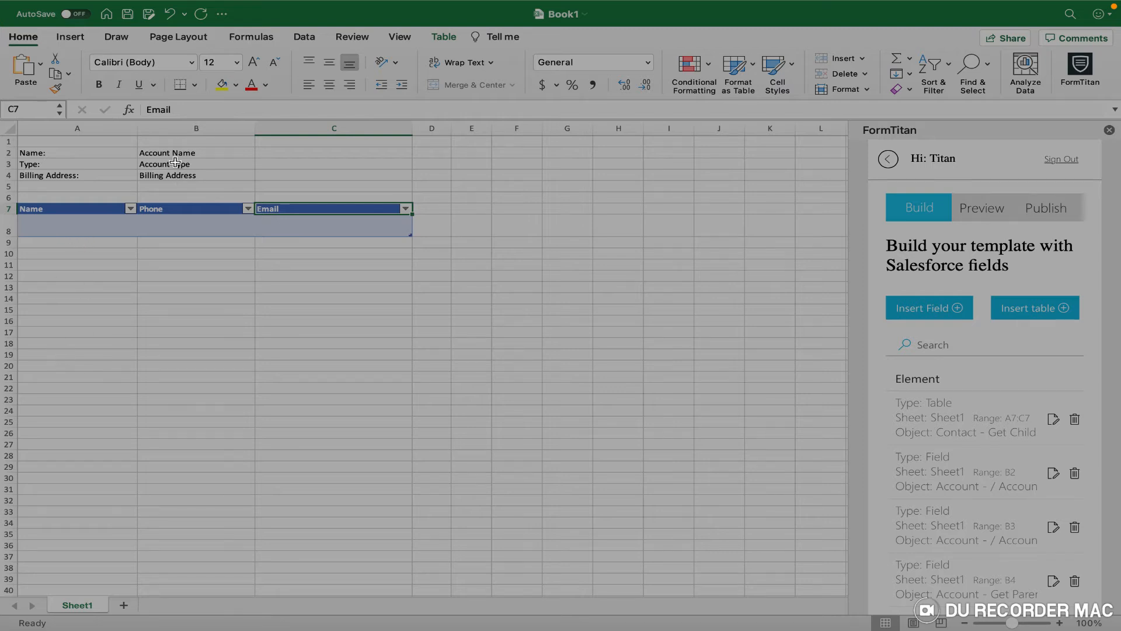
click(987, 215)
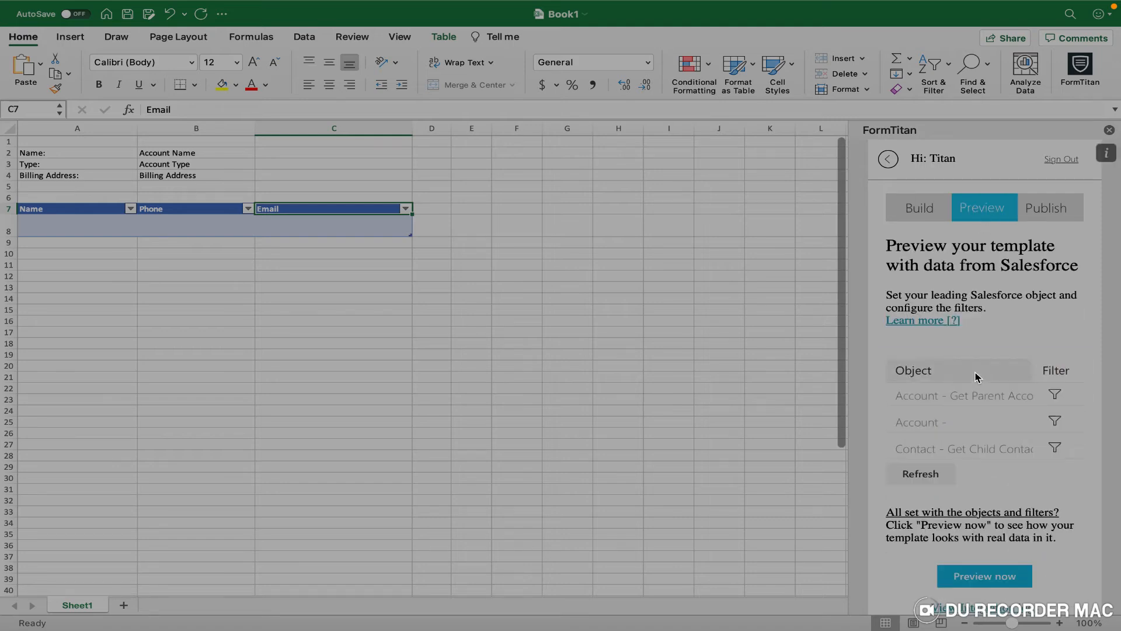
Exit full screen on the Excel window, keeping the FormTitan preview and filter list visible.
scroll(1022, 414, down, 1)
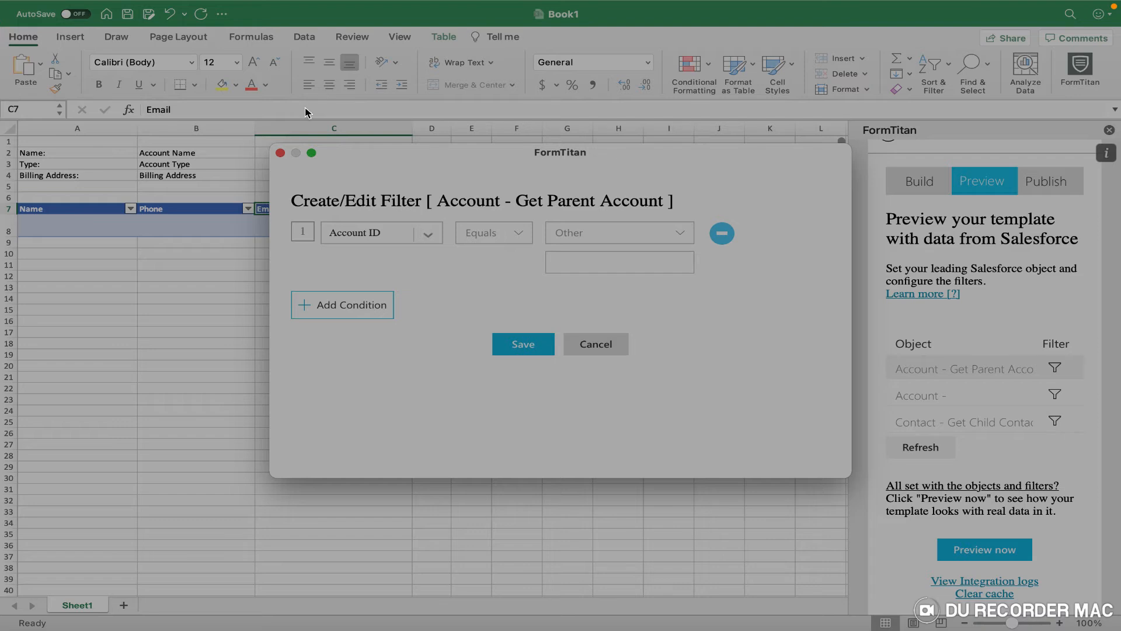
mouse_move(62, 1)
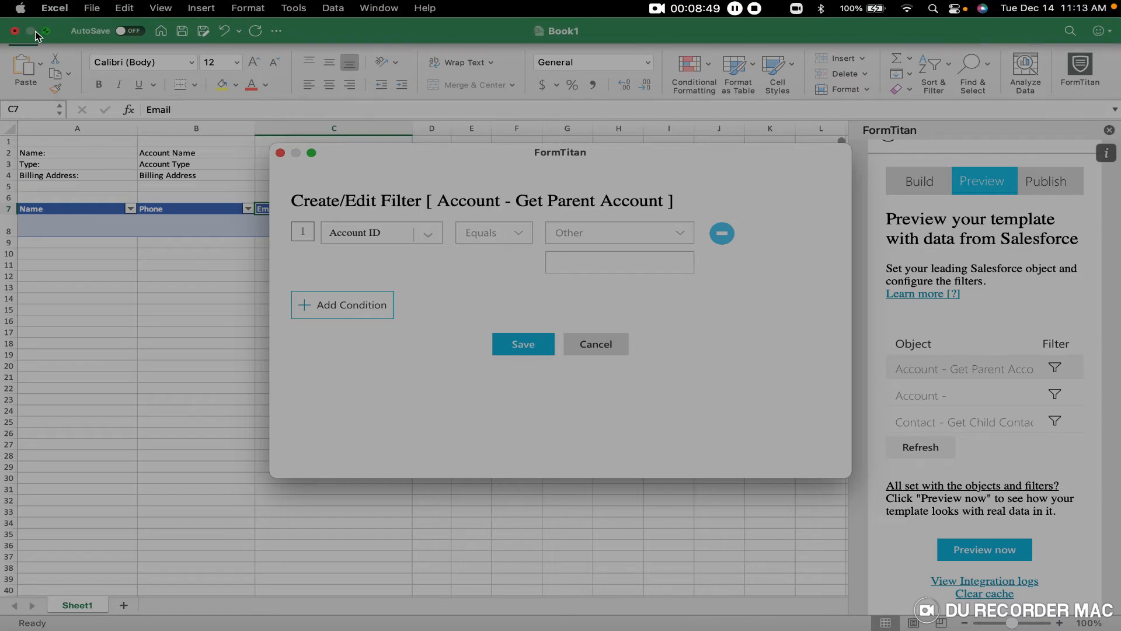
click(45, 31)
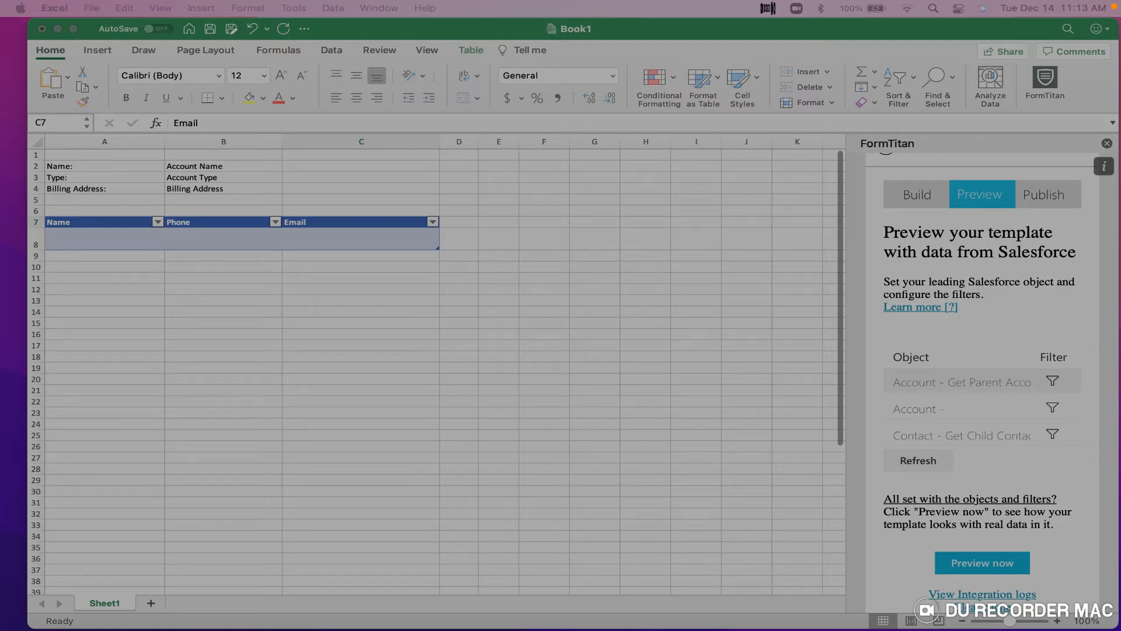
Bring up Salesforce and open the Burlington Textiles Corp of America account via Sales > Accounts.
drag(875, 0, 927, 100)
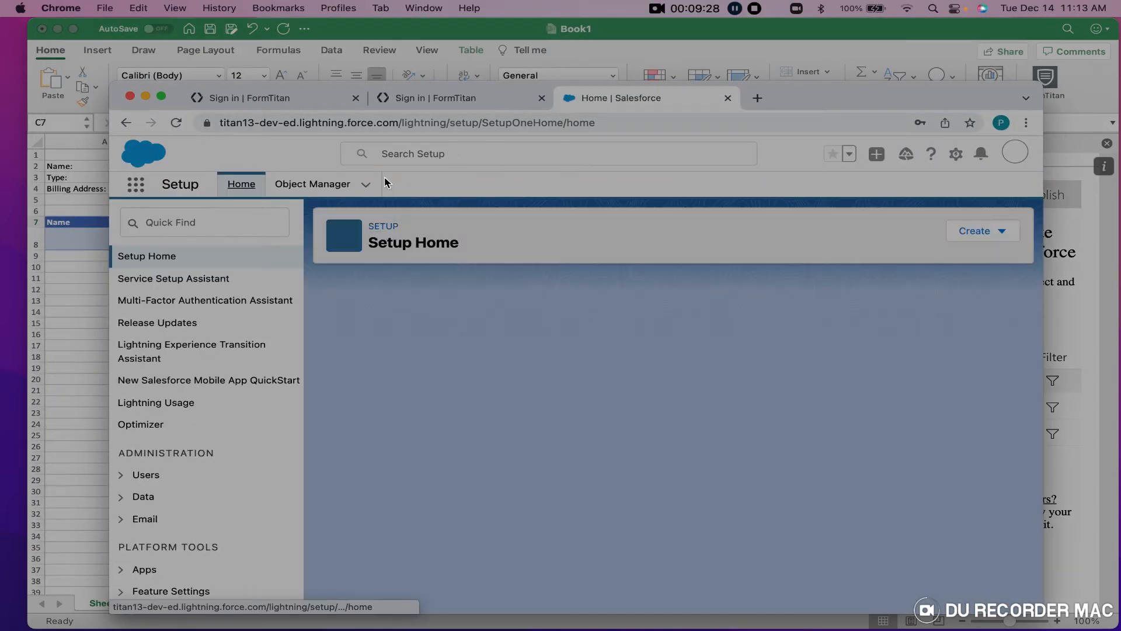
click(135, 186)
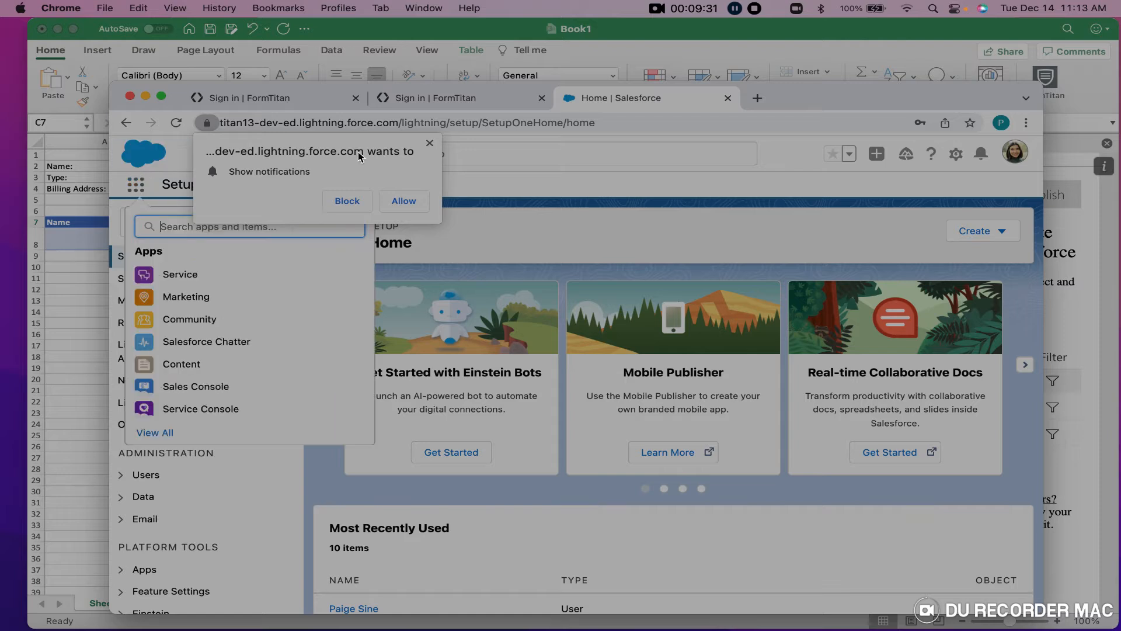
click(167, 435)
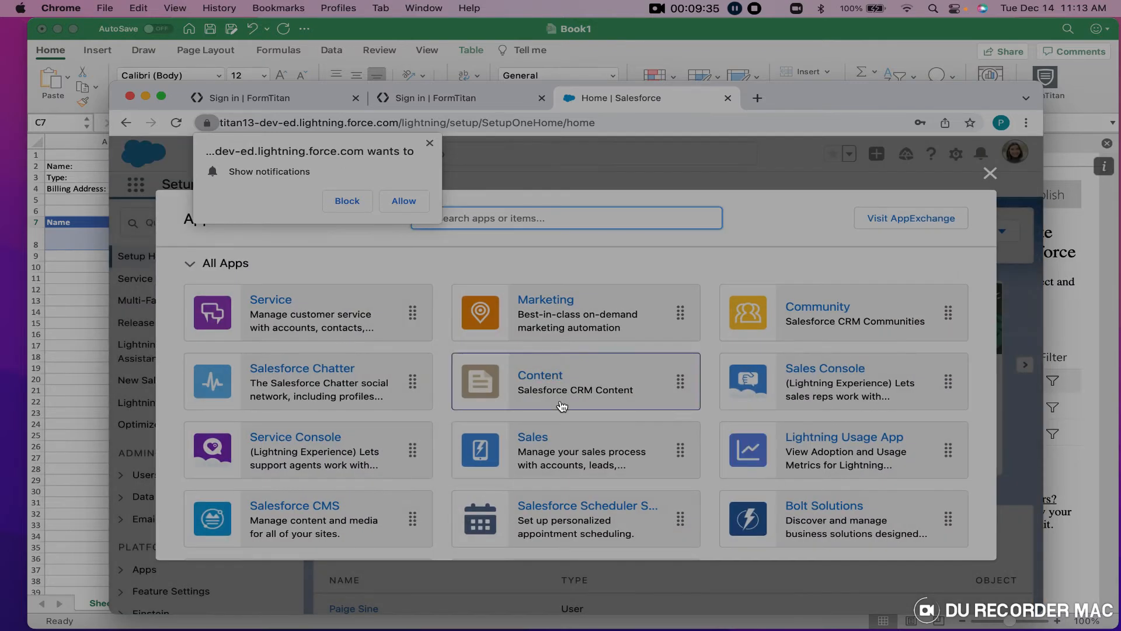
click(560, 445)
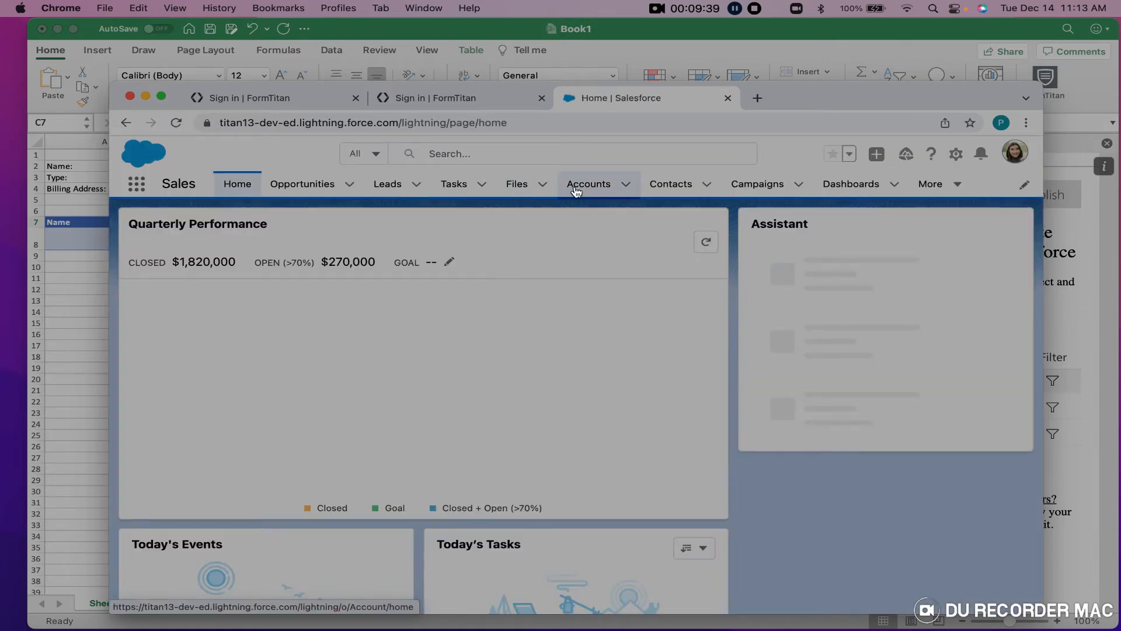
click(573, 189)
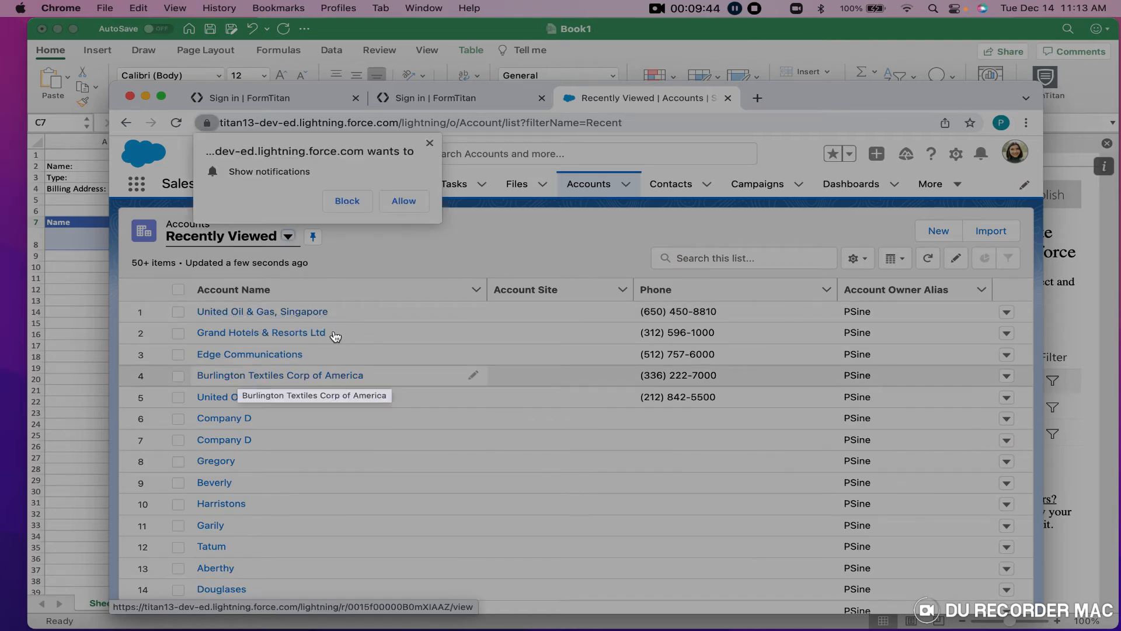
click(430, 143)
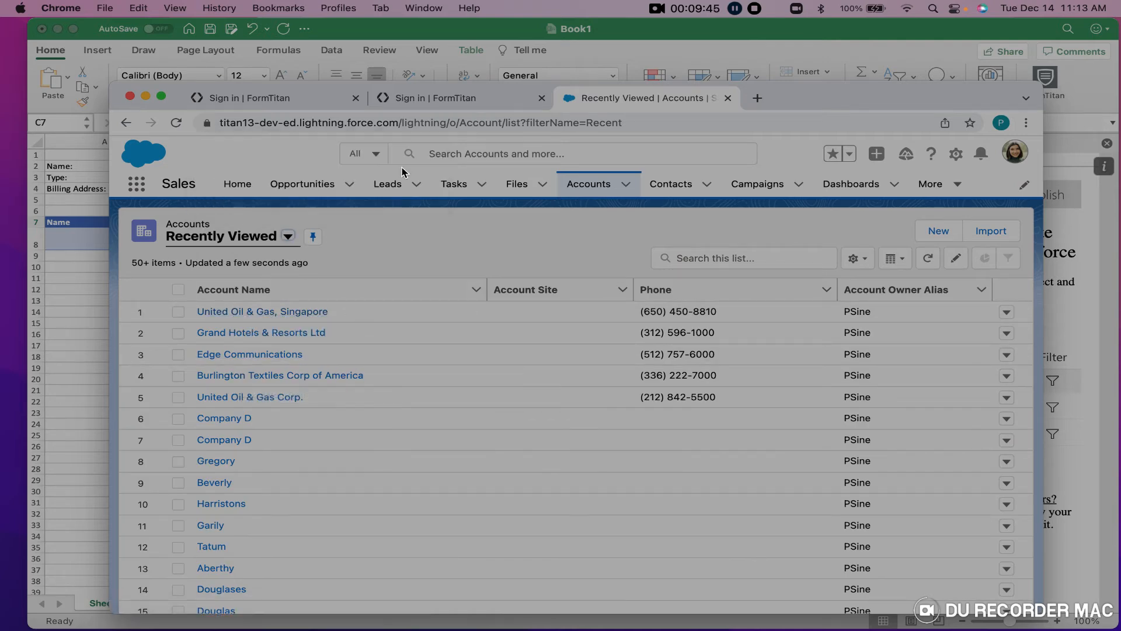
click(290, 375)
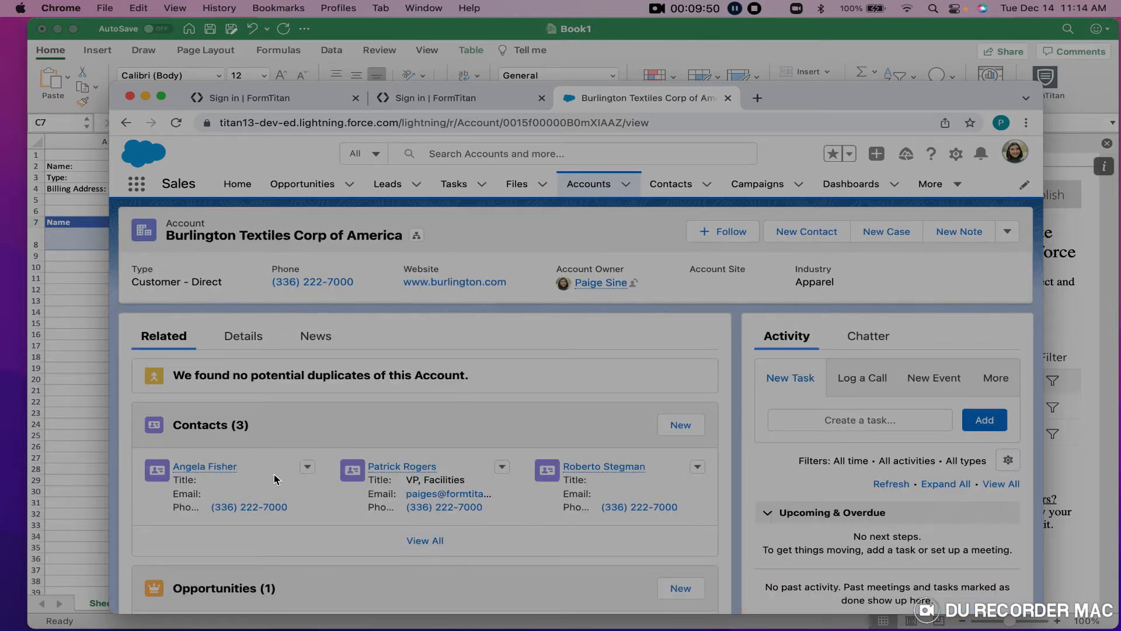
Edit the first contact, moving her phone number from the Phone field to Mobile.
click(308, 469)
click(314, 494)
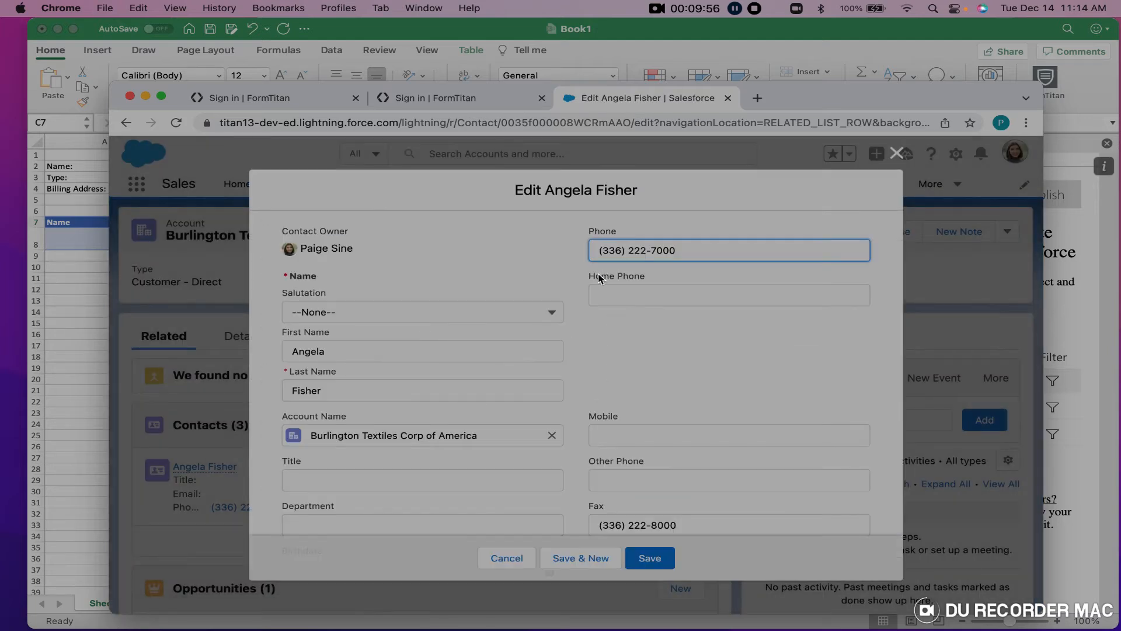
drag(691, 248, 549, 255)
key(super+c)
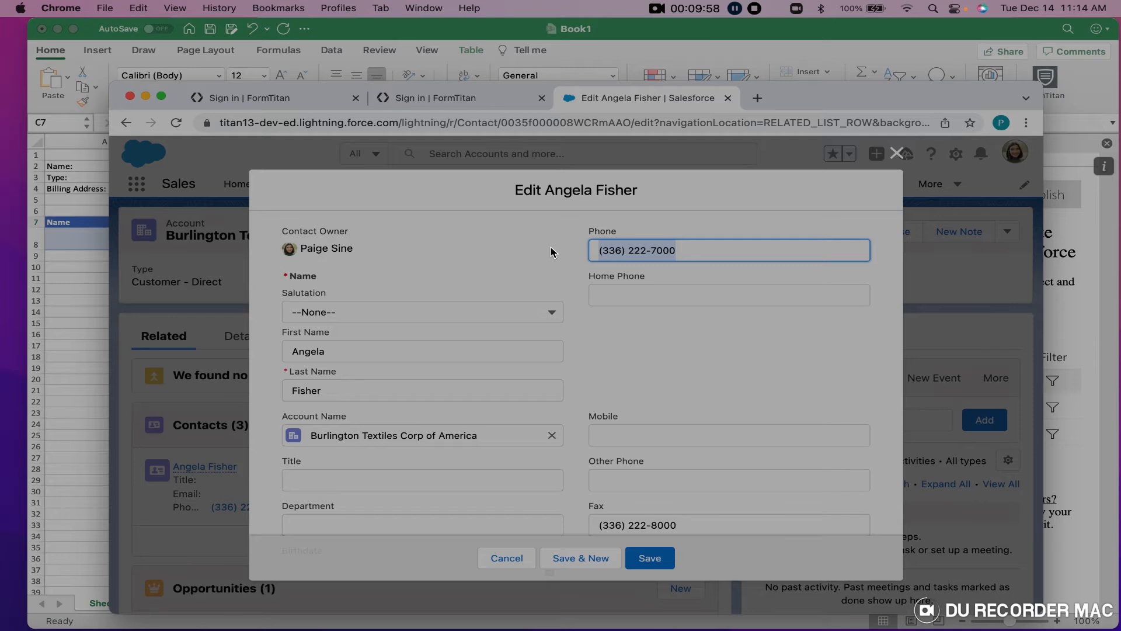
key(BackSpace)
click(622, 433)
key(super+v)
Enter the contact's e-mail address in the Email field.
scroll(645, 338, down, 5)
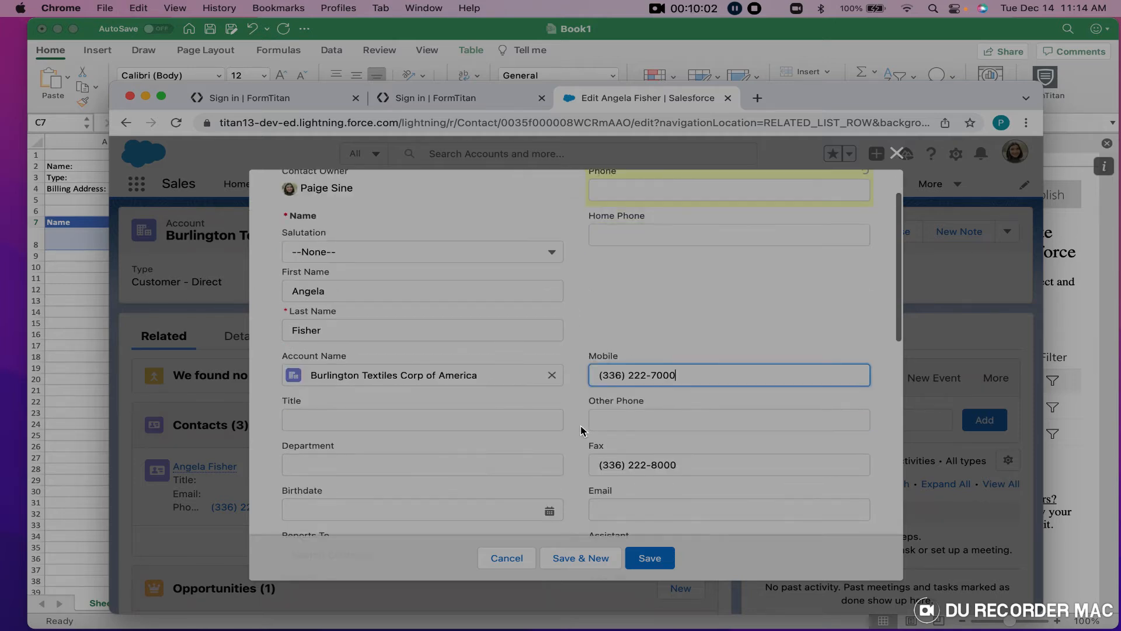
click(601, 439)
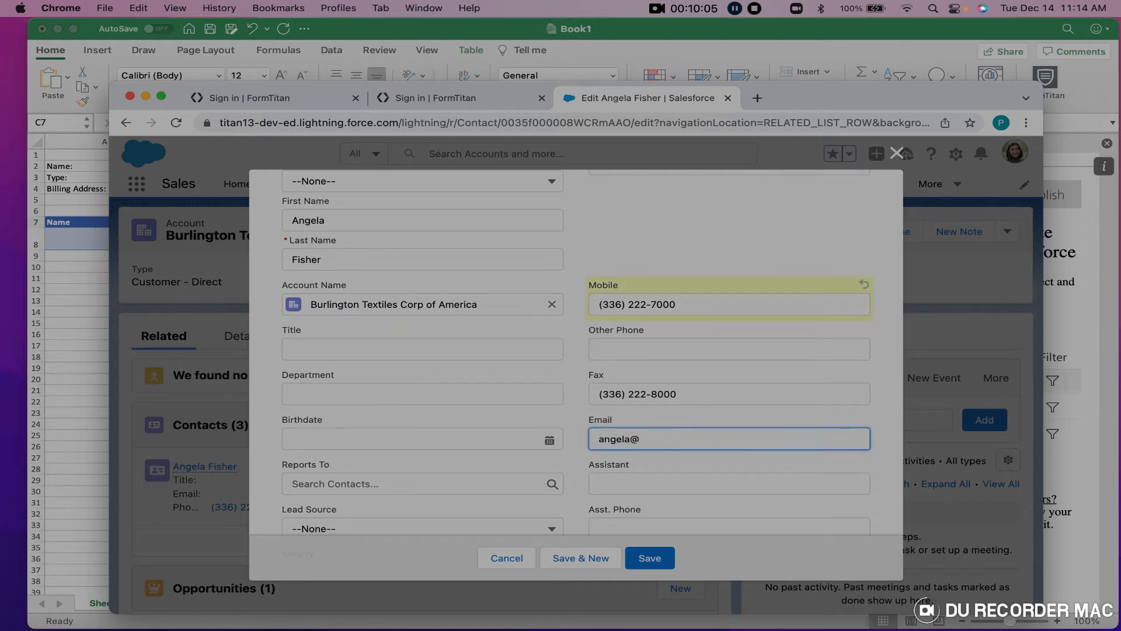
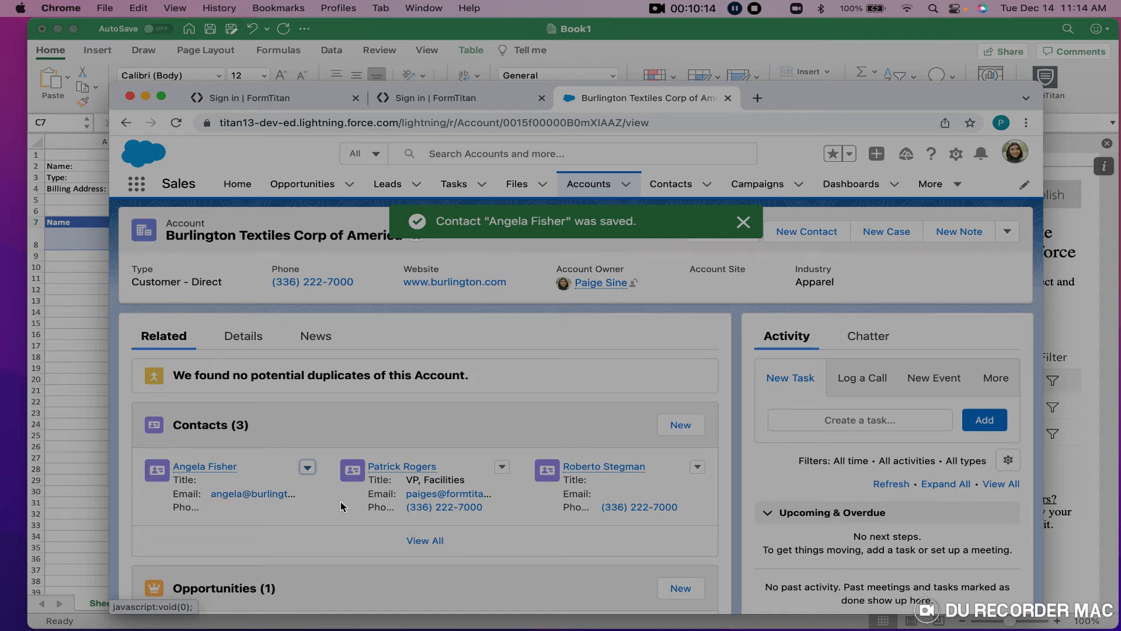
mouse_move(620, 471)
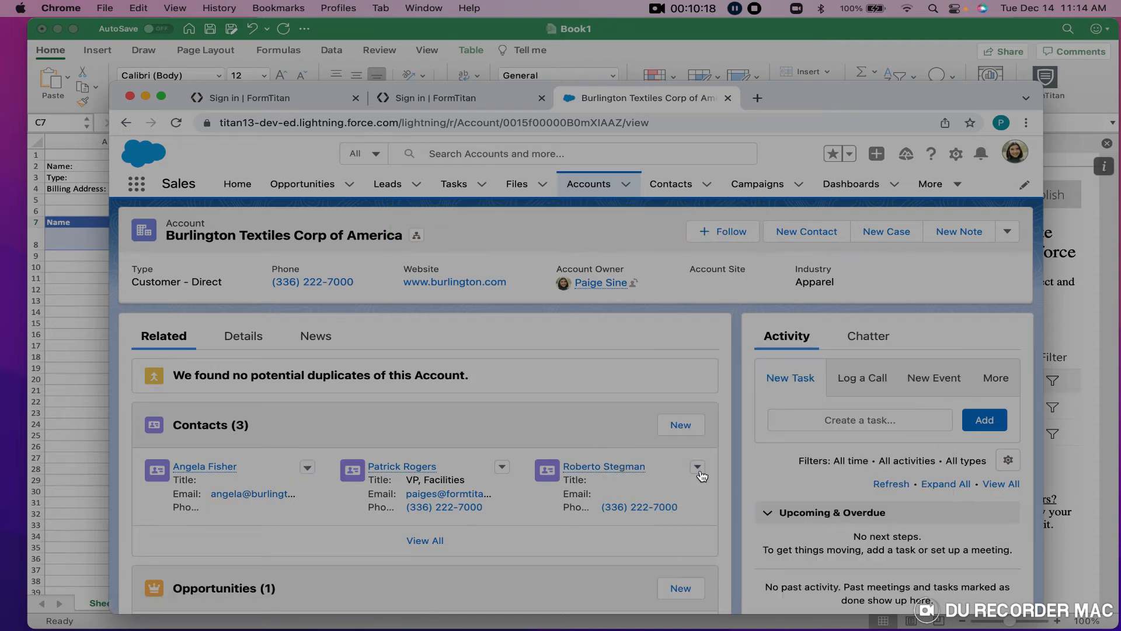
Edit the third contact to move its phone number from Phone to Mobile and save.
click(697, 466)
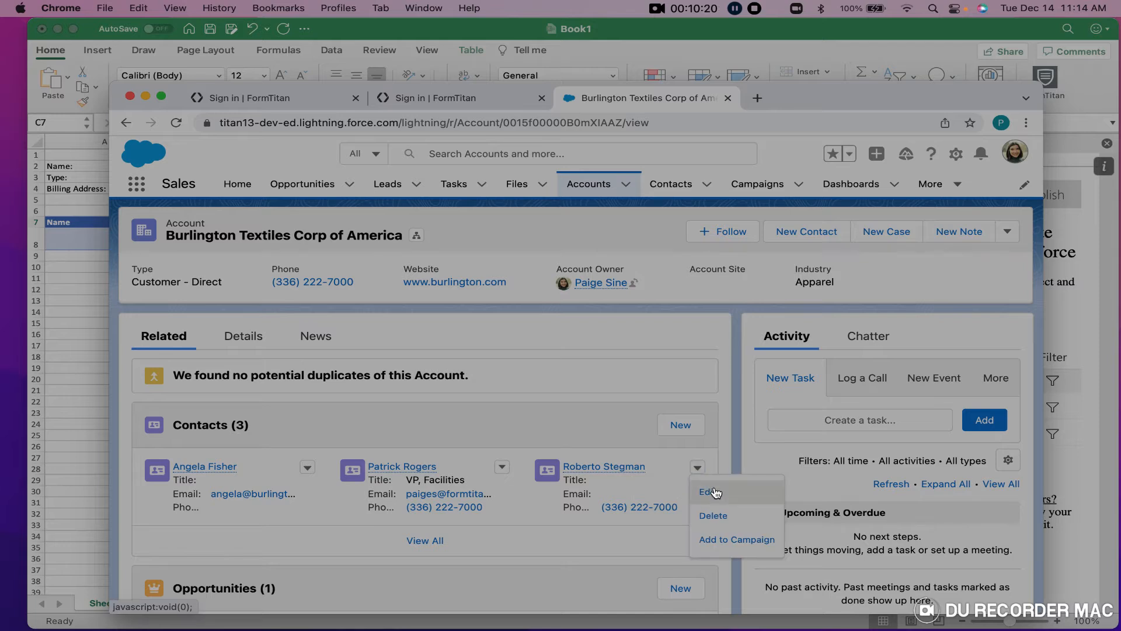
click(715, 492)
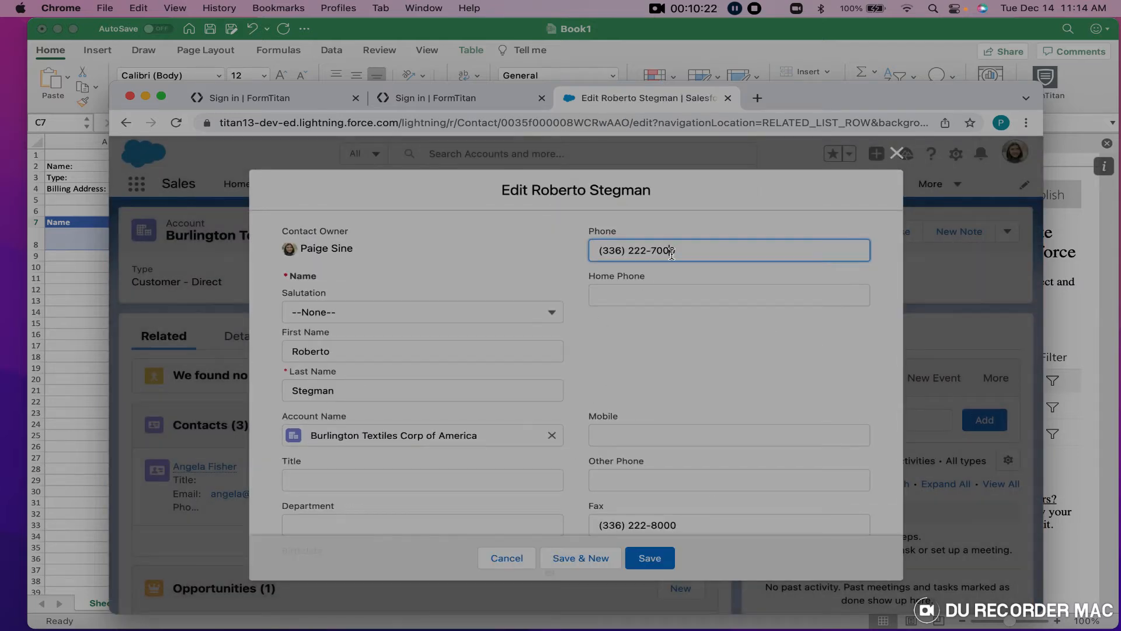
drag(690, 251, 570, 250)
key(ctrl+x)
click(621, 437)
key(super+v)
click(652, 557)
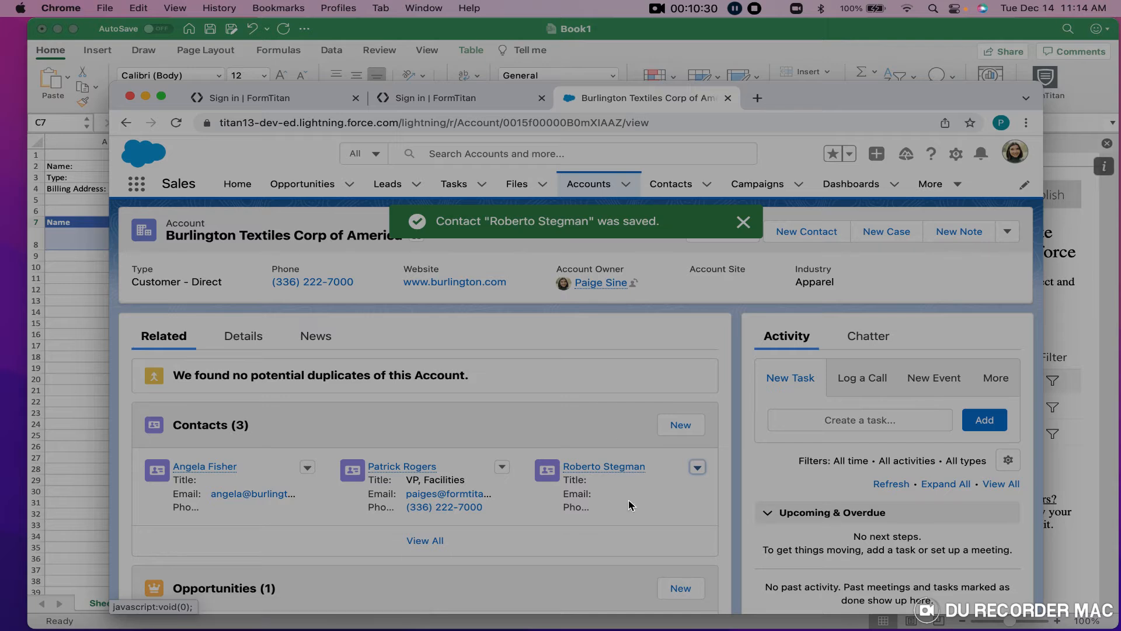
Reopen the third contact, fill in its e-mail address and save.
scroll(528, 506, down, 2)
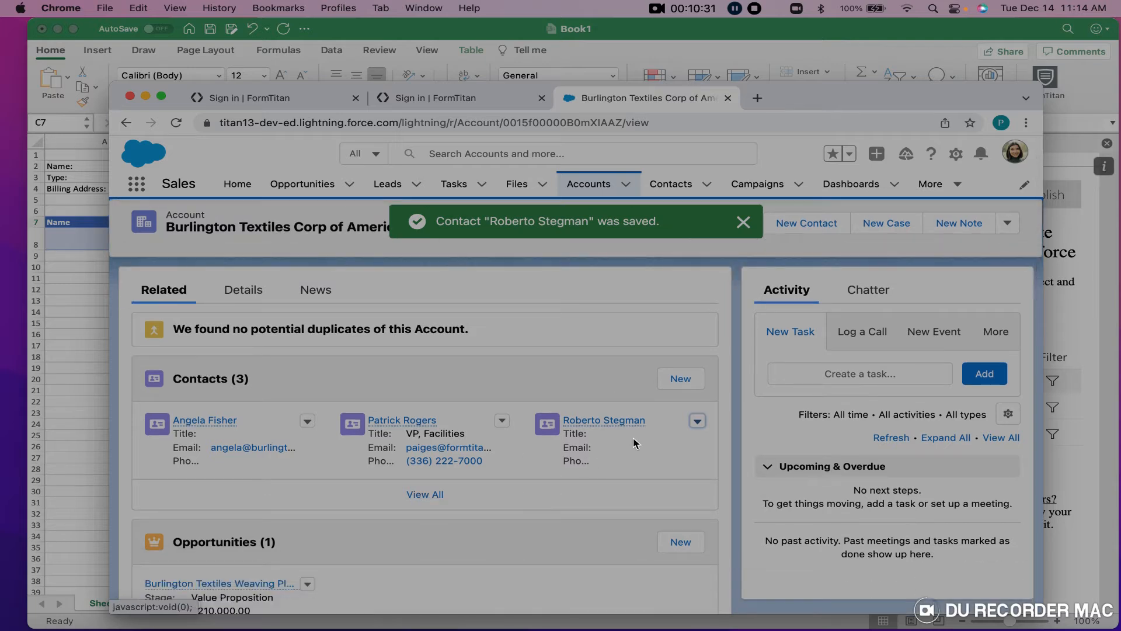
click(695, 428)
click(710, 441)
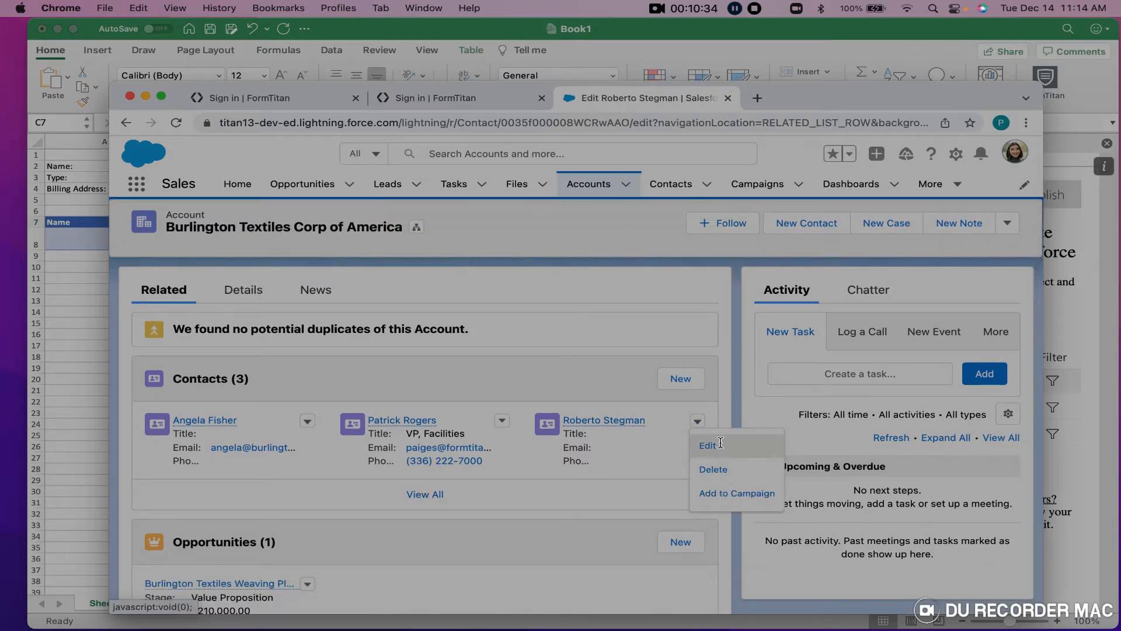
scroll(648, 411, down, 5)
click(649, 436)
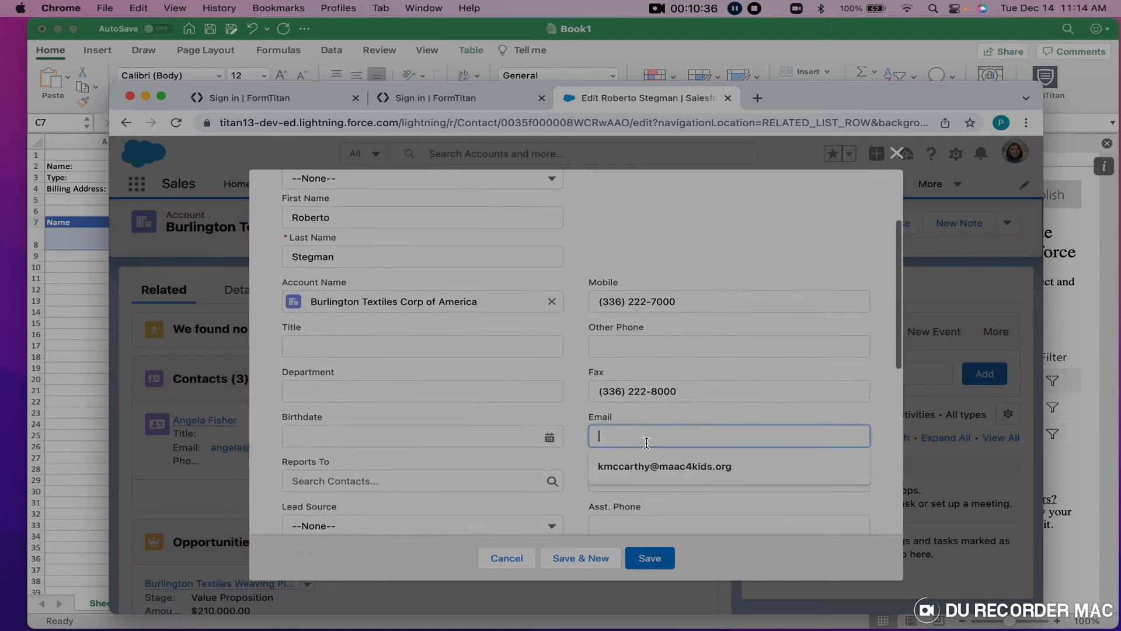
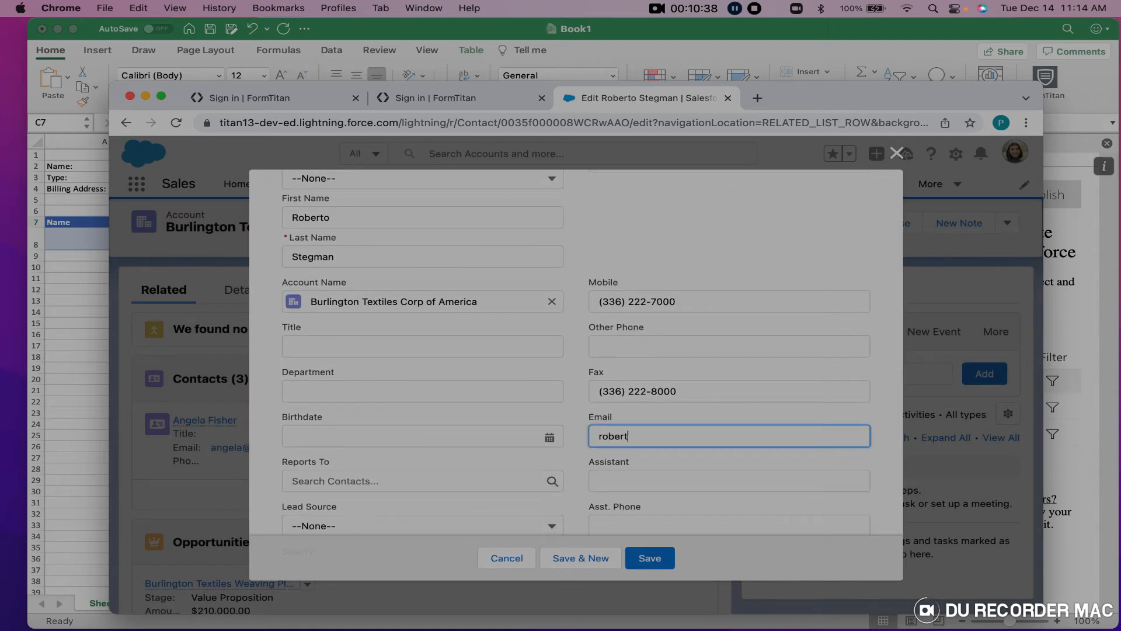
click(648, 559)
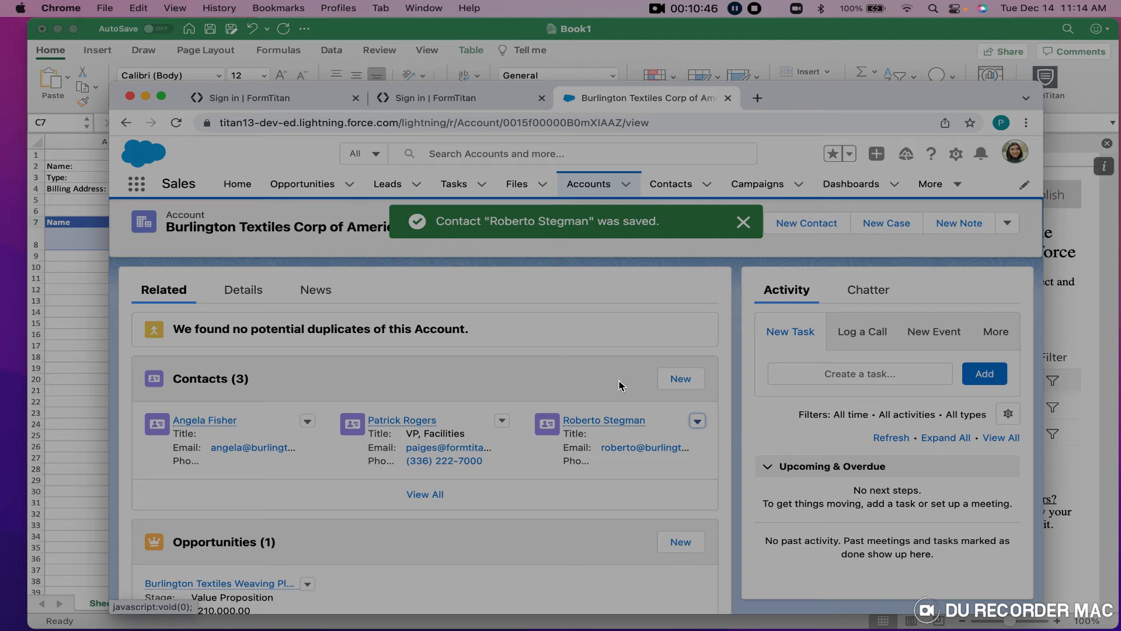
Set the Get Parent Account filter value to the Burlington Textiles record ID from the Salesforce URL.
drag(623, 122, 505, 123)
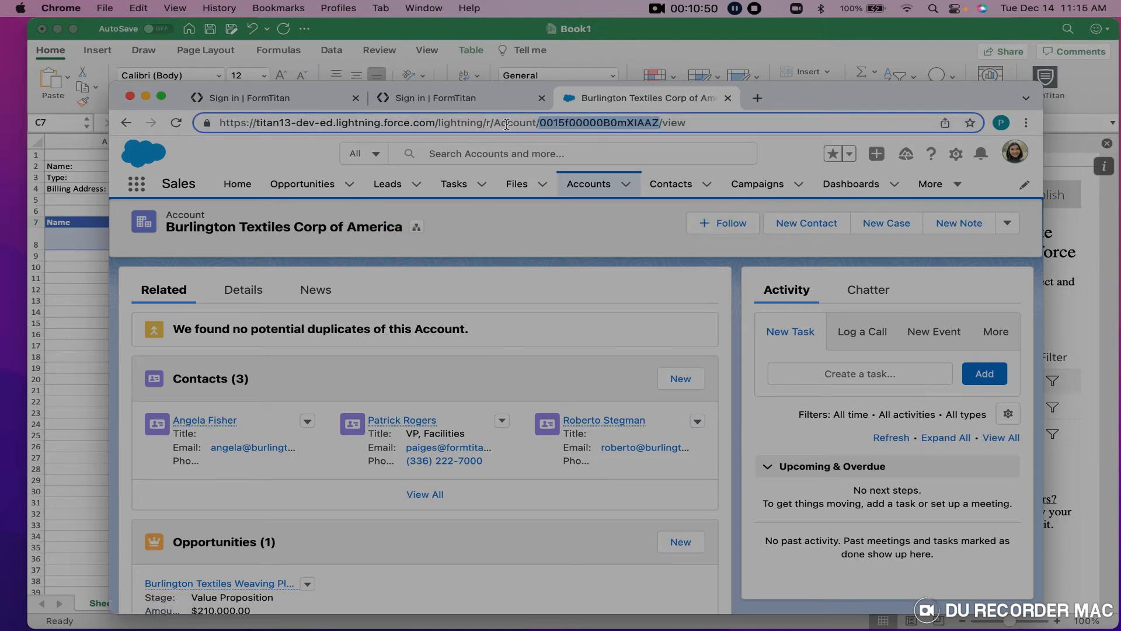
click(106, 285)
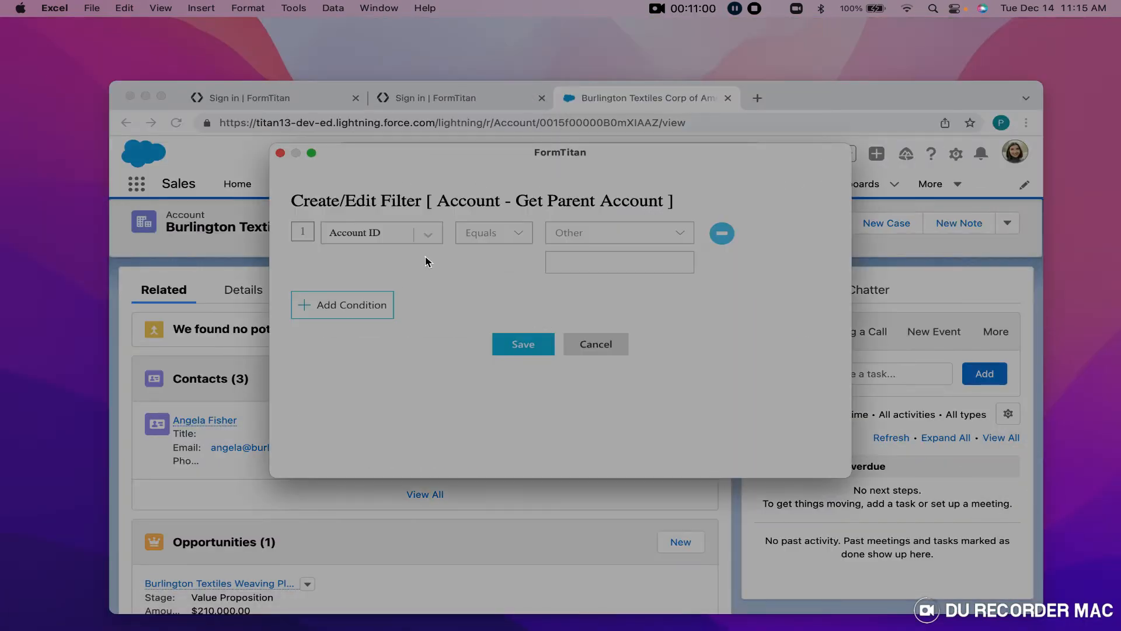
click(563, 264)
key(super+v)
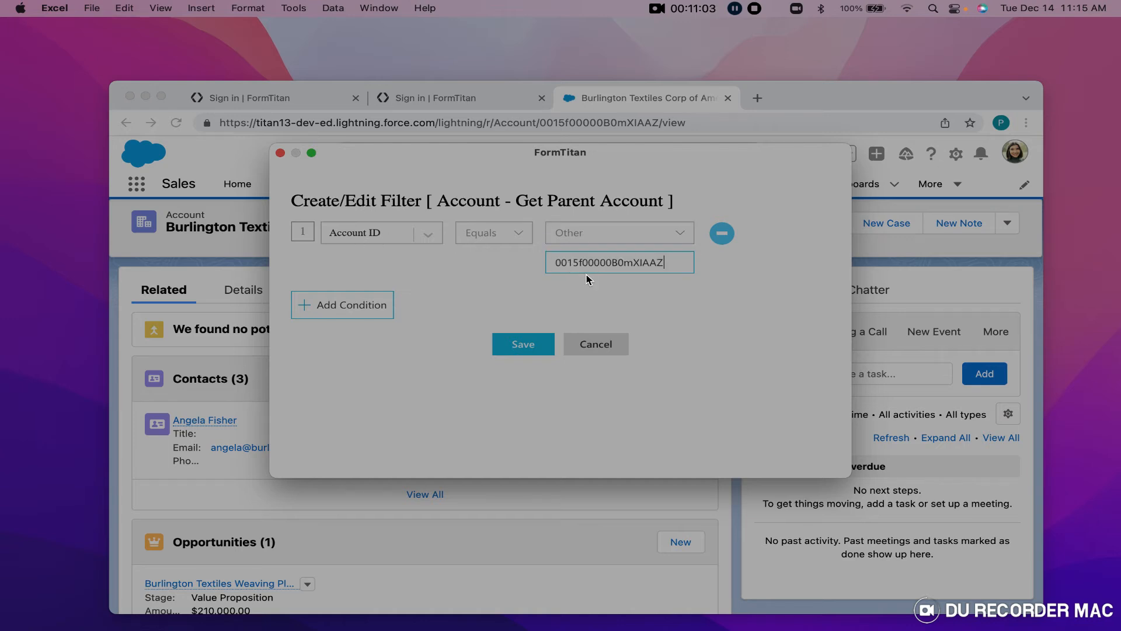
click(522, 347)
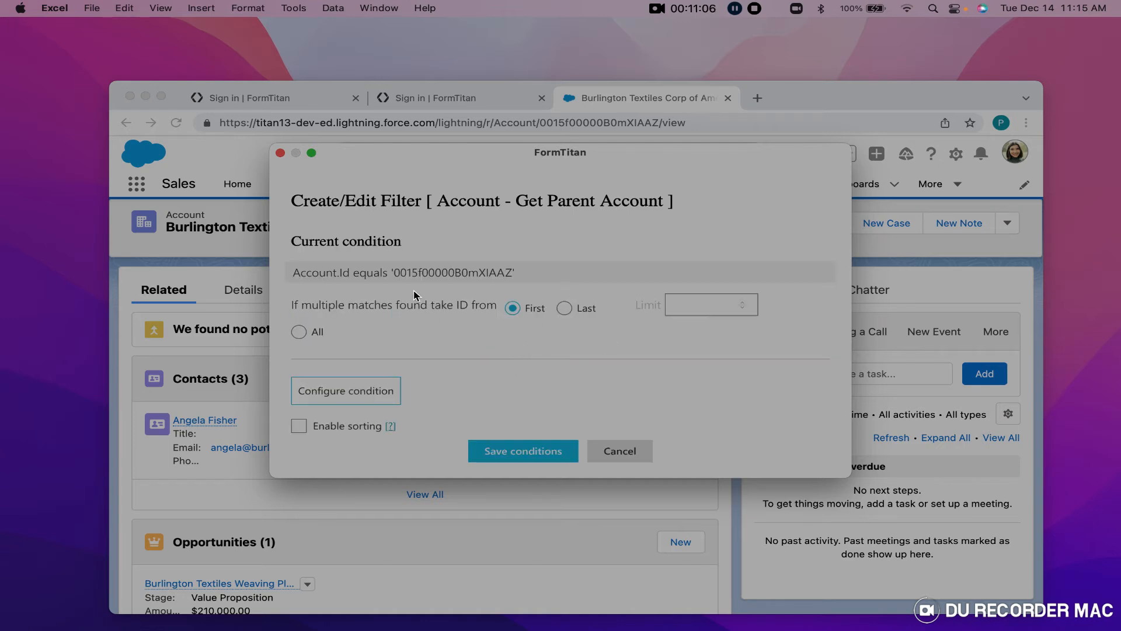
click(490, 451)
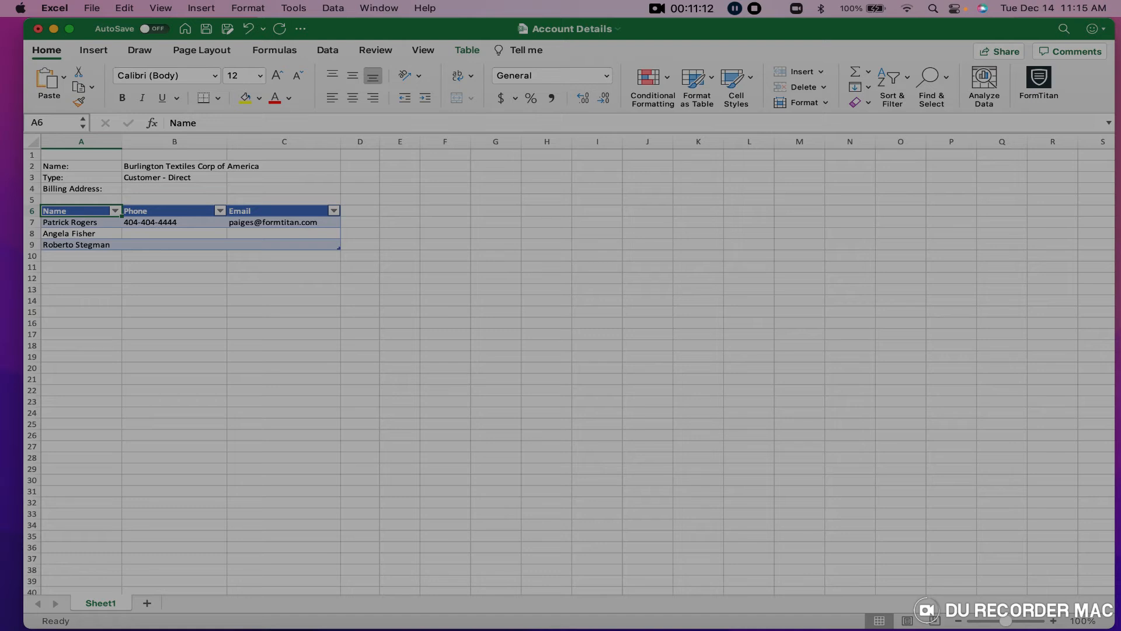
Discard the Account Details workbook and filter the second Account object by the copied record ID.
click(37, 29)
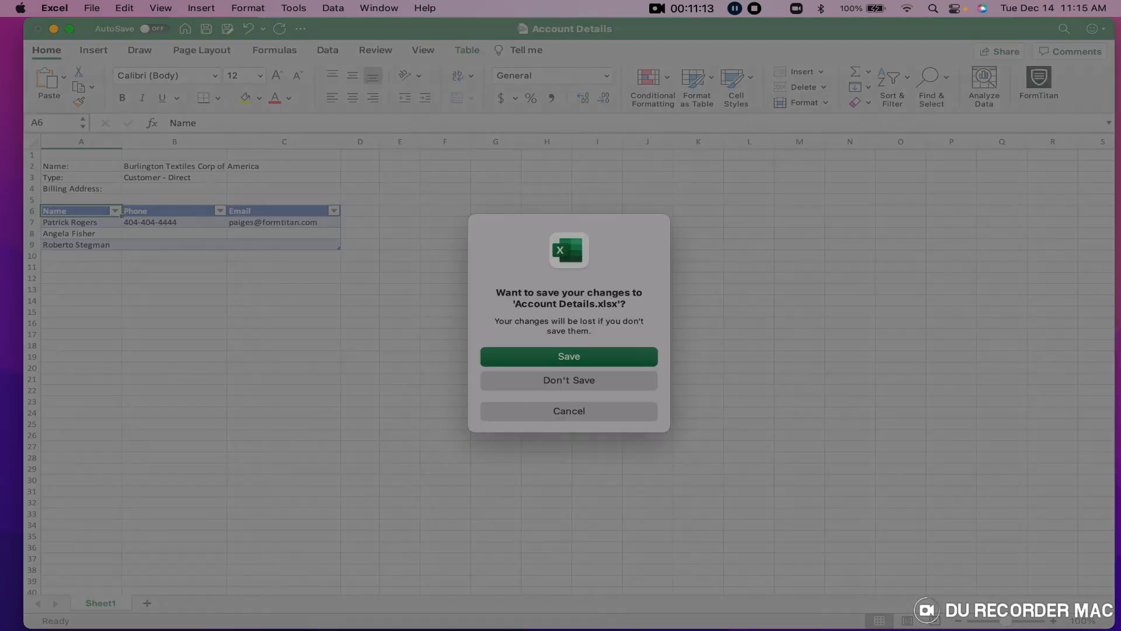
click(553, 380)
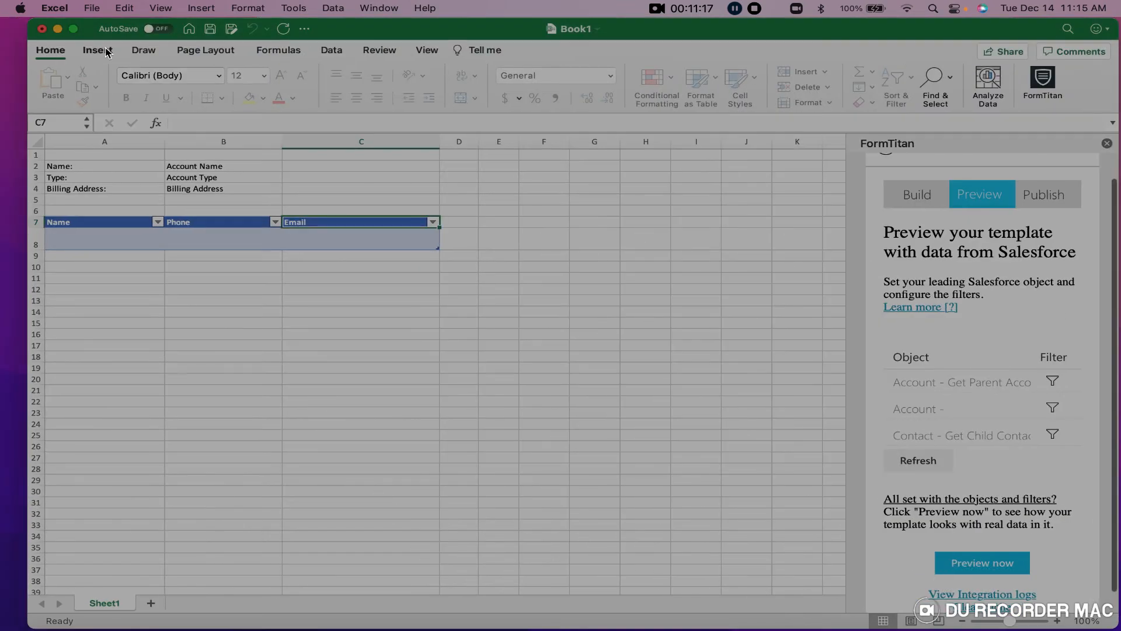
click(1053, 409)
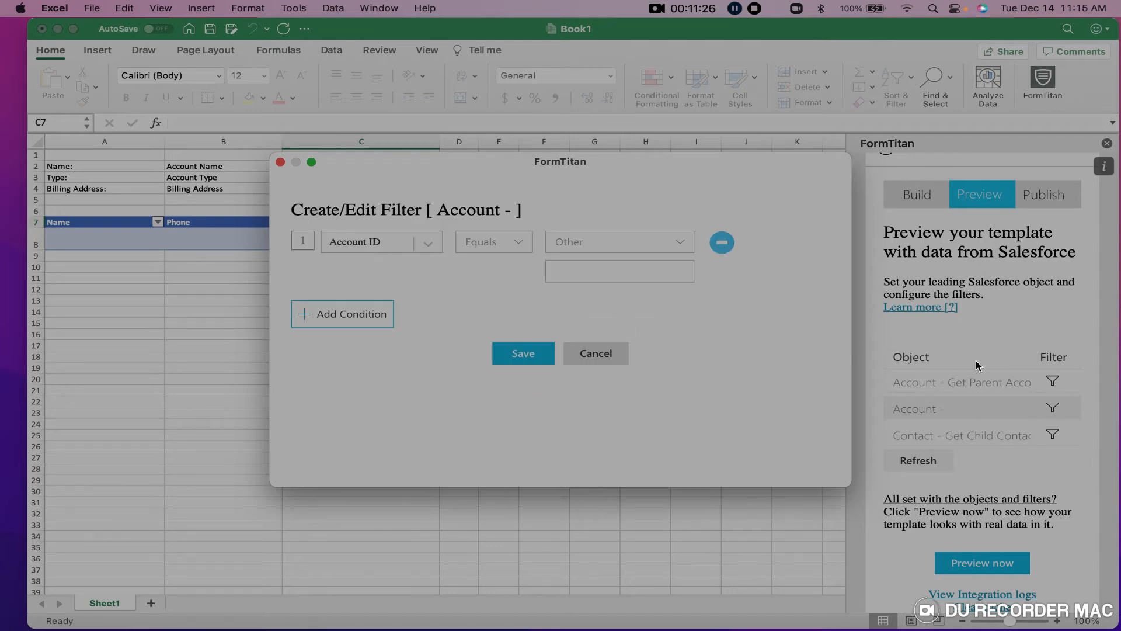
scroll(979, 365, up, 2)
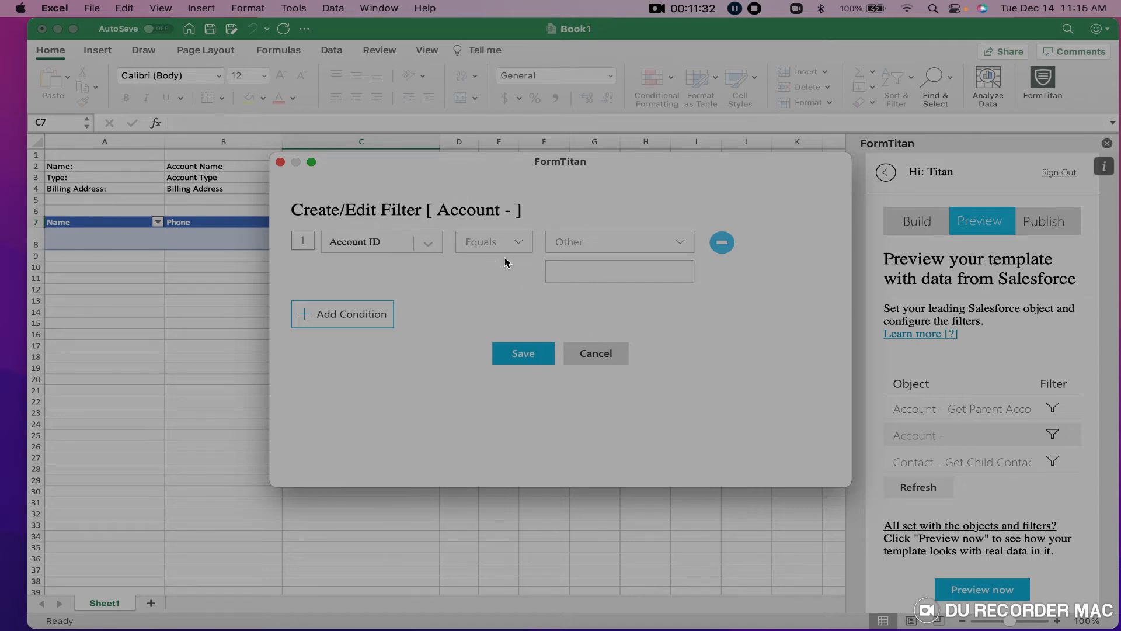
click(583, 271)
key(super+v)
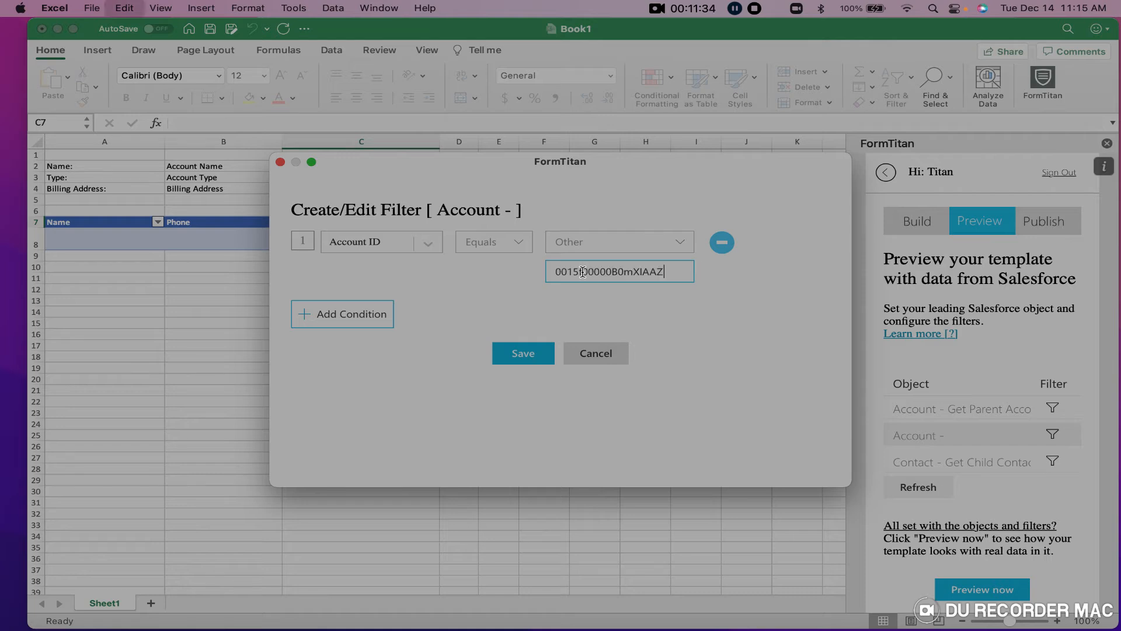
click(529, 353)
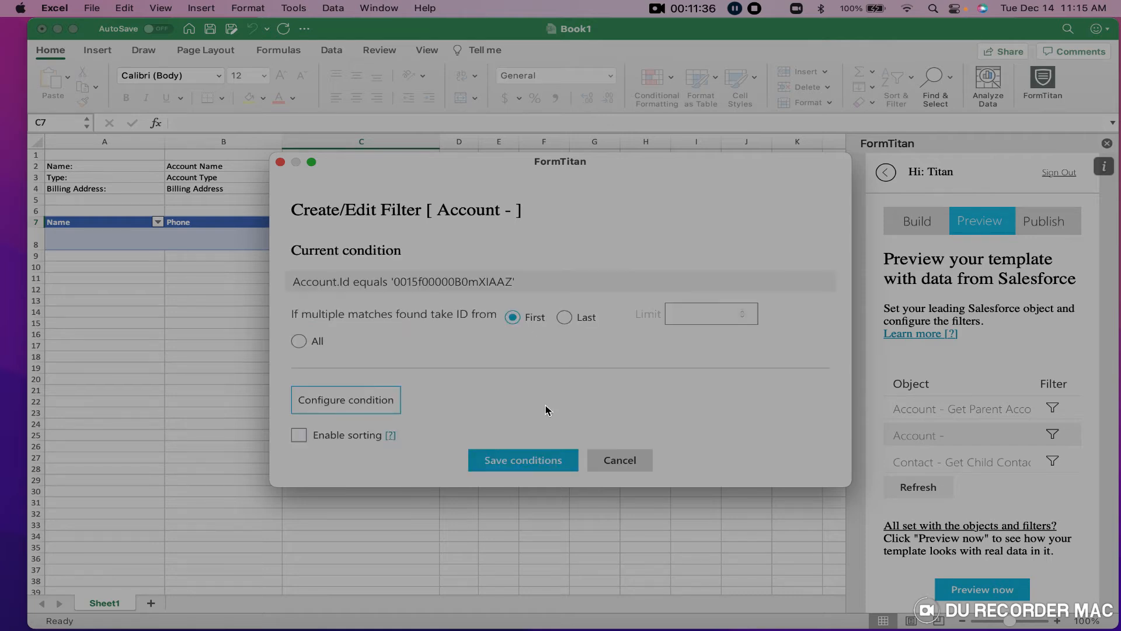
click(533, 462)
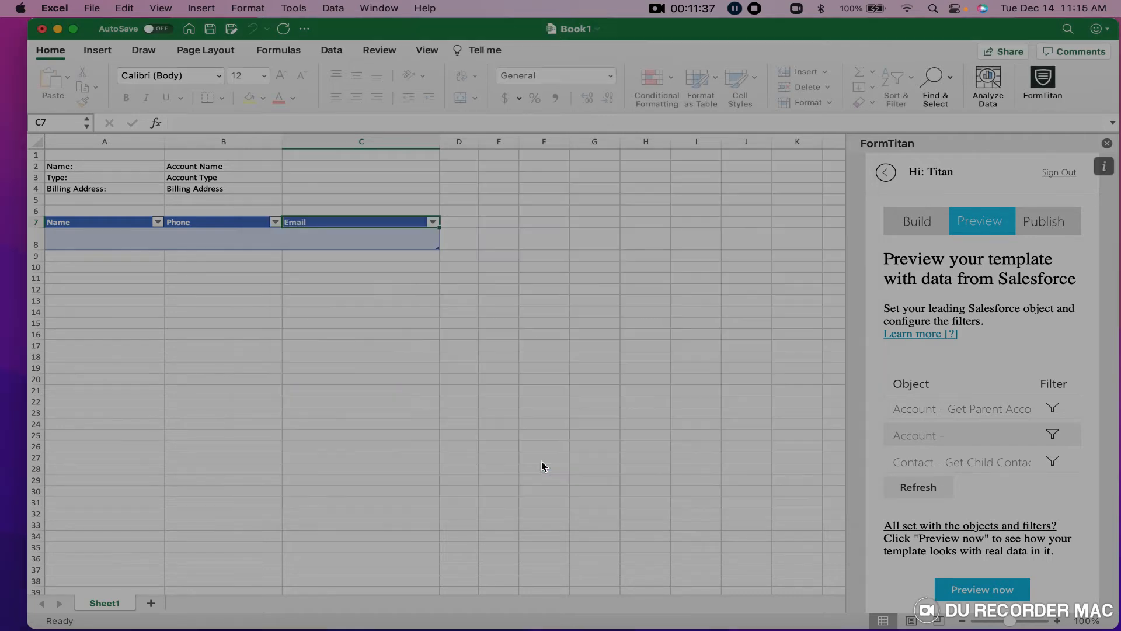
click(1052, 464)
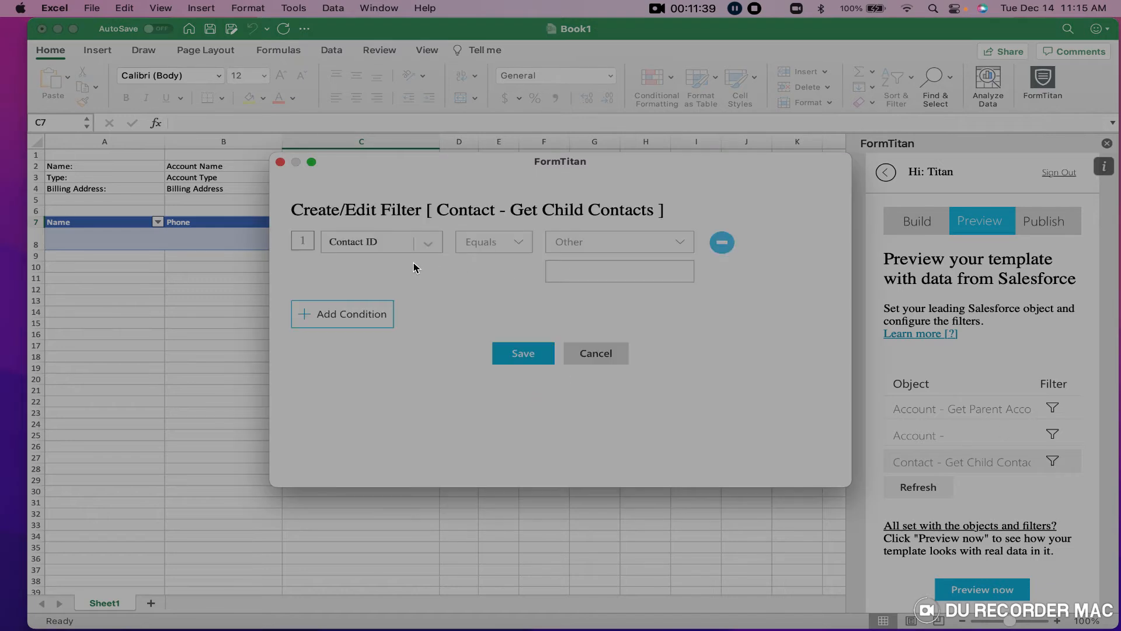
Filter Get Child Contacts where Account ID equals #1 Account - Get Parent Account's Account ID.
click(401, 248)
scroll(387, 281, up, 1)
click(385, 273)
click(427, 244)
click(412, 270)
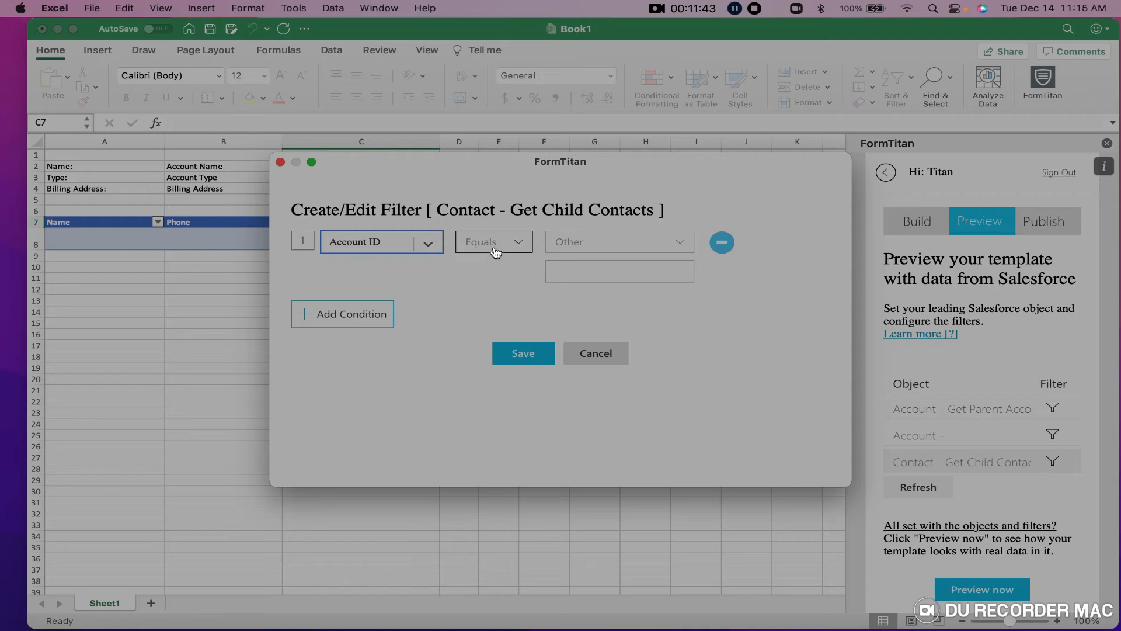
click(582, 247)
click(593, 267)
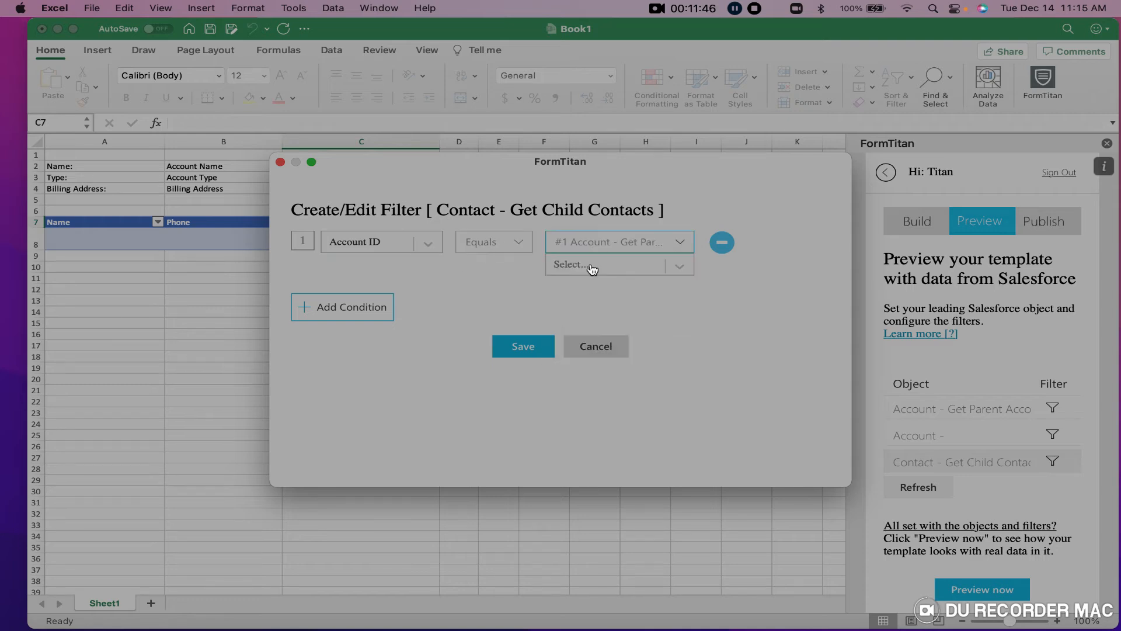
click(669, 266)
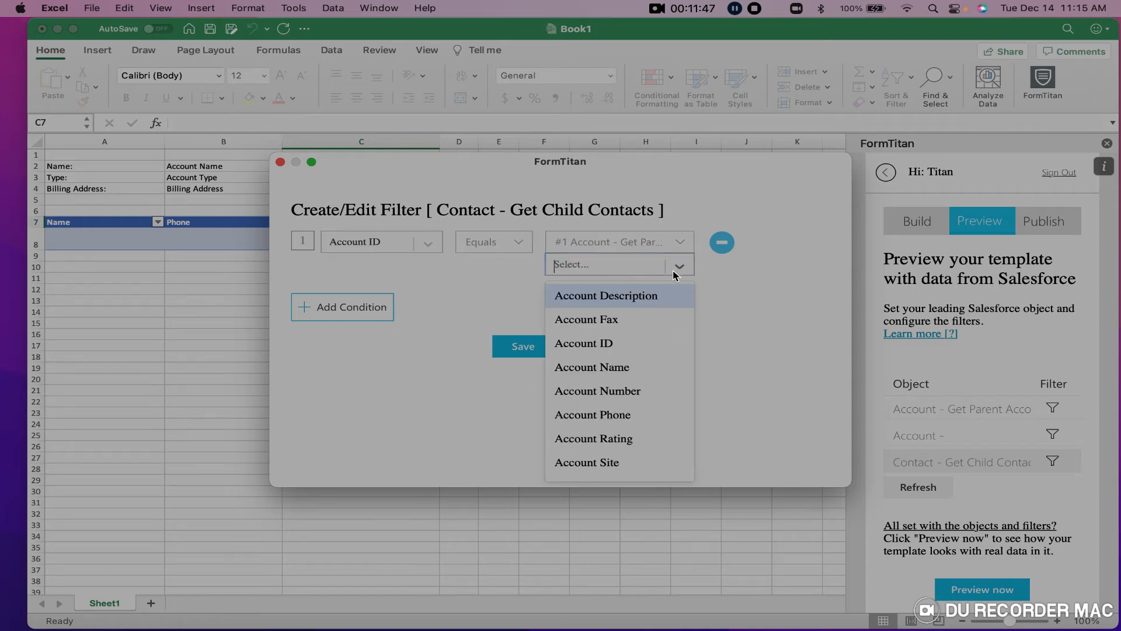
click(630, 344)
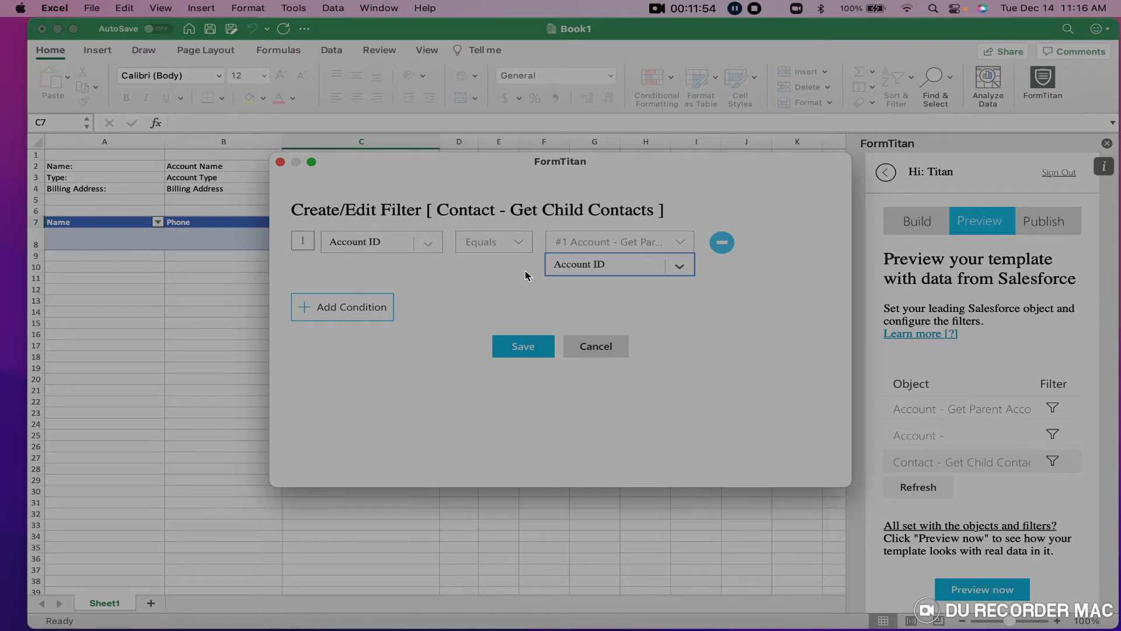
click(517, 349)
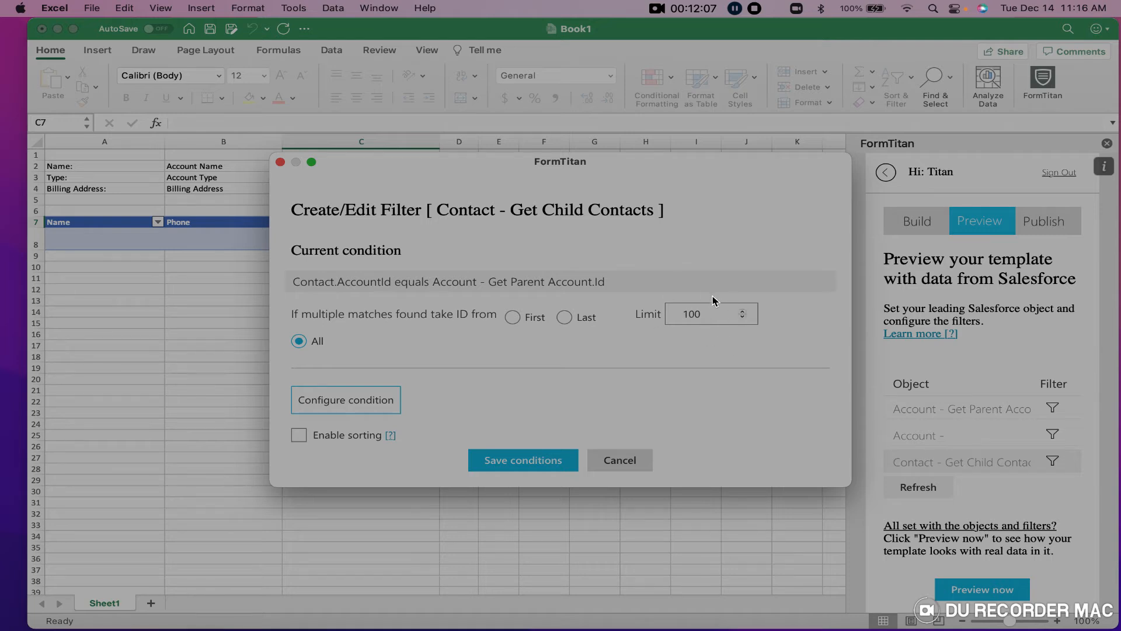
click(518, 465)
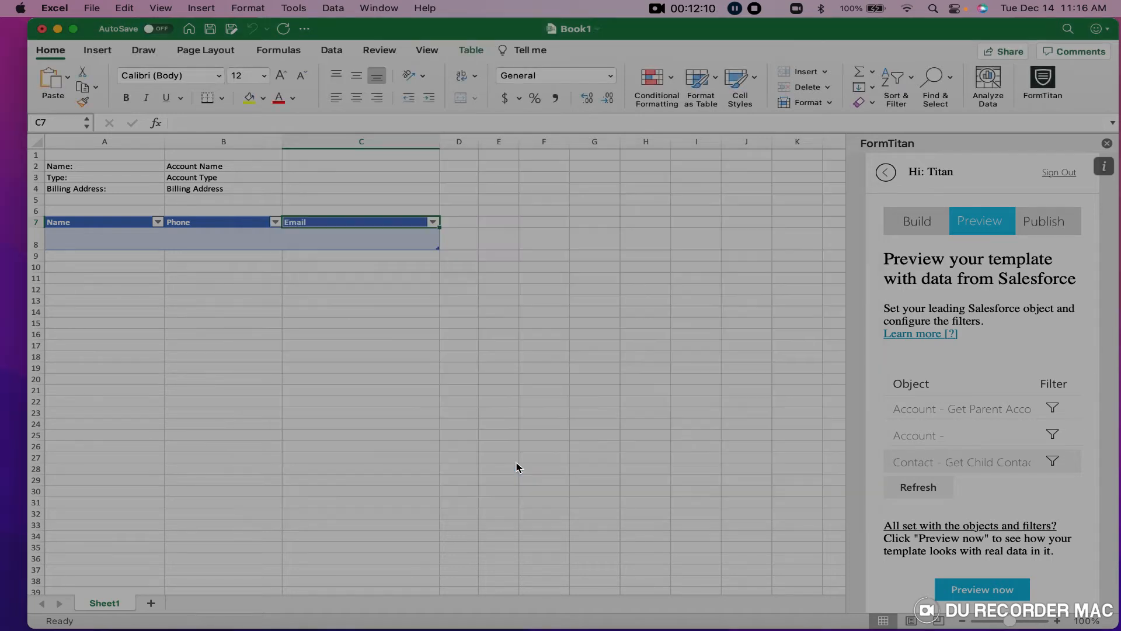
Reconfigure the second Account condition to use #1 Account - Get Parent Account's Account ID.
click(1053, 434)
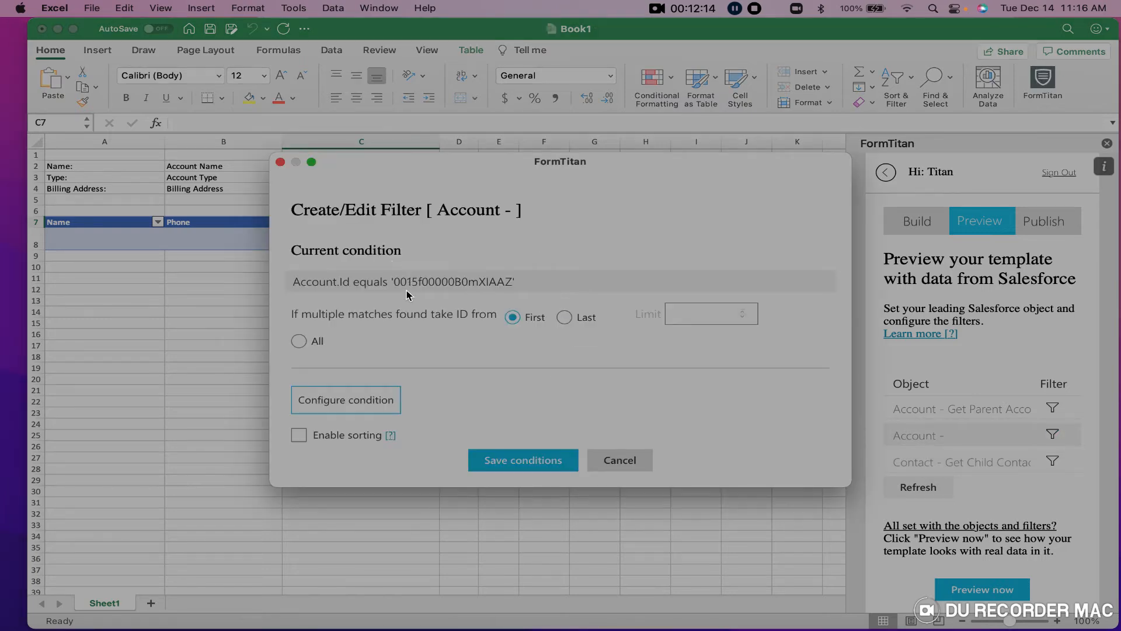
click(364, 401)
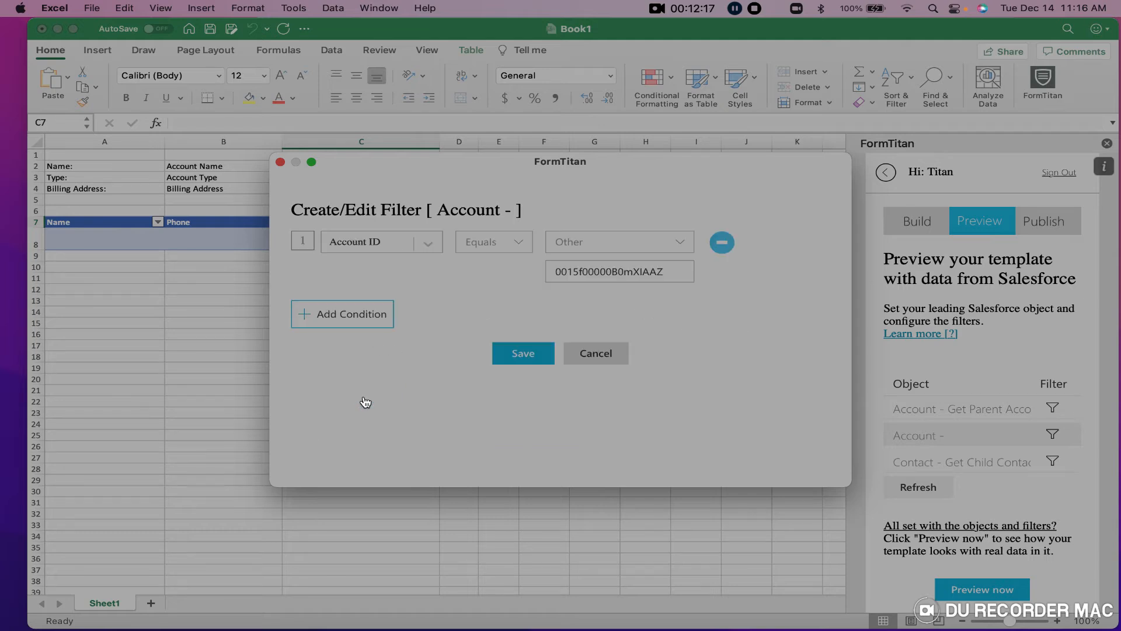
click(625, 245)
click(627, 268)
click(640, 267)
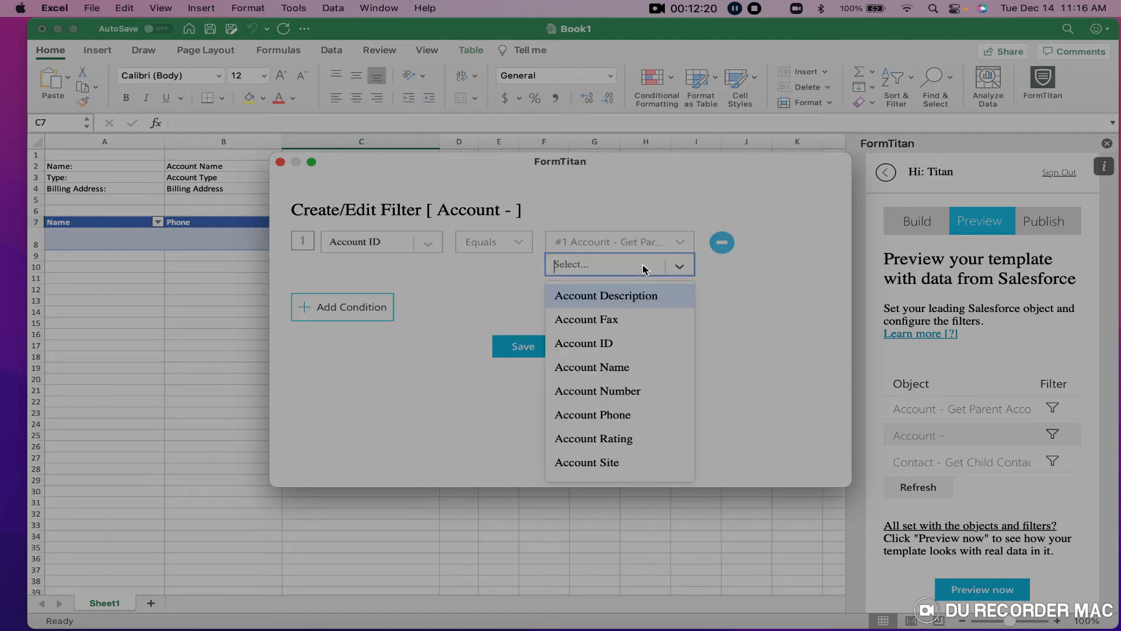
click(629, 351)
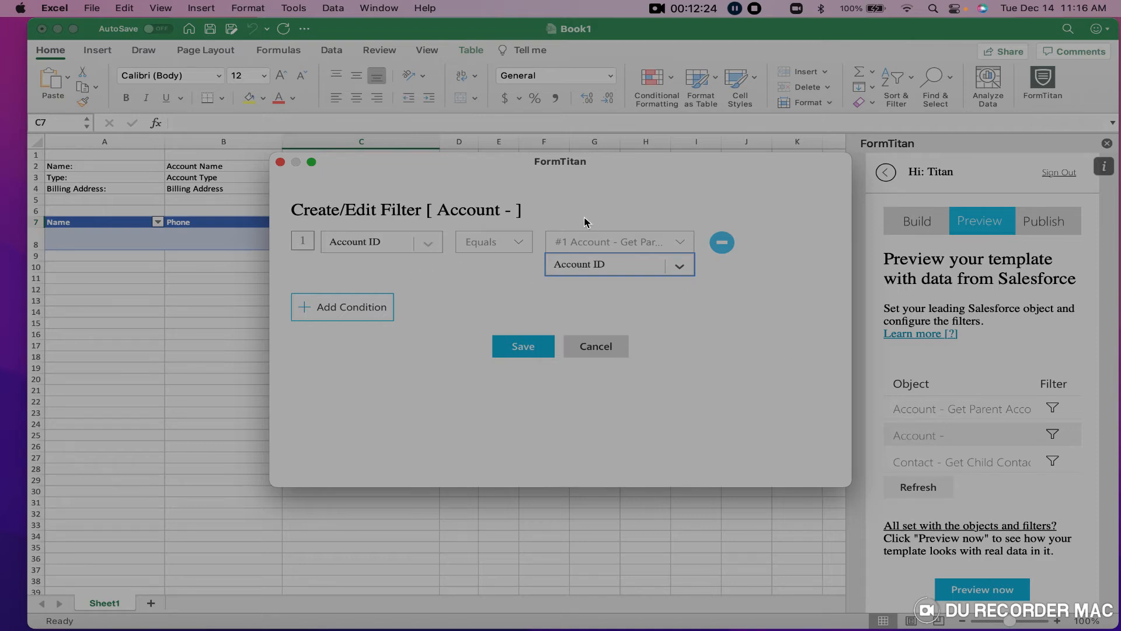
click(517, 351)
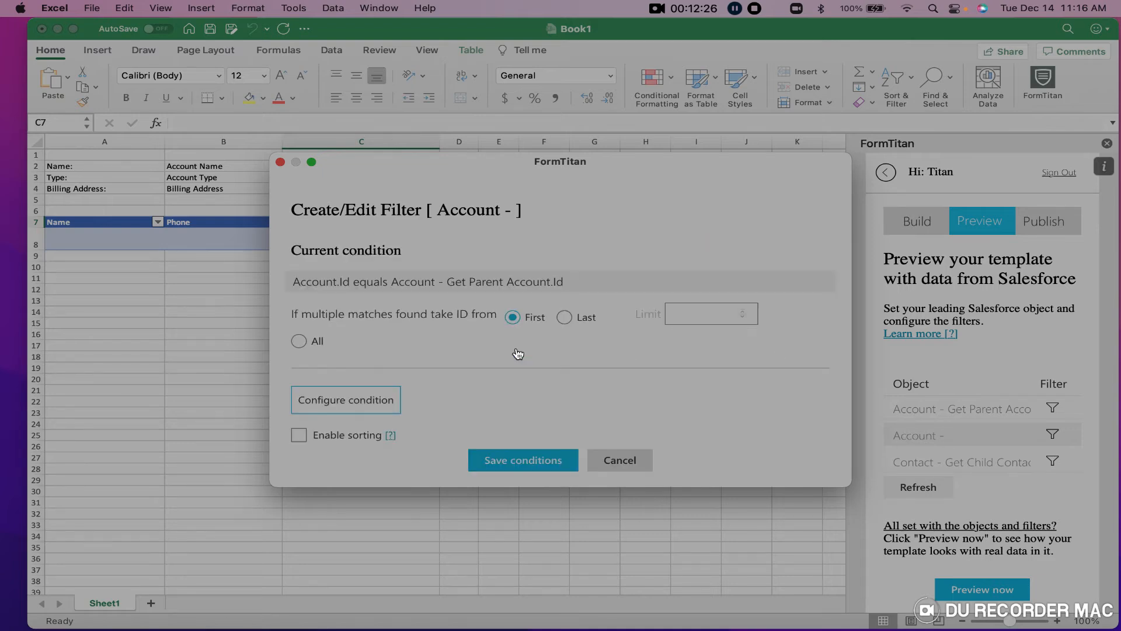
click(535, 465)
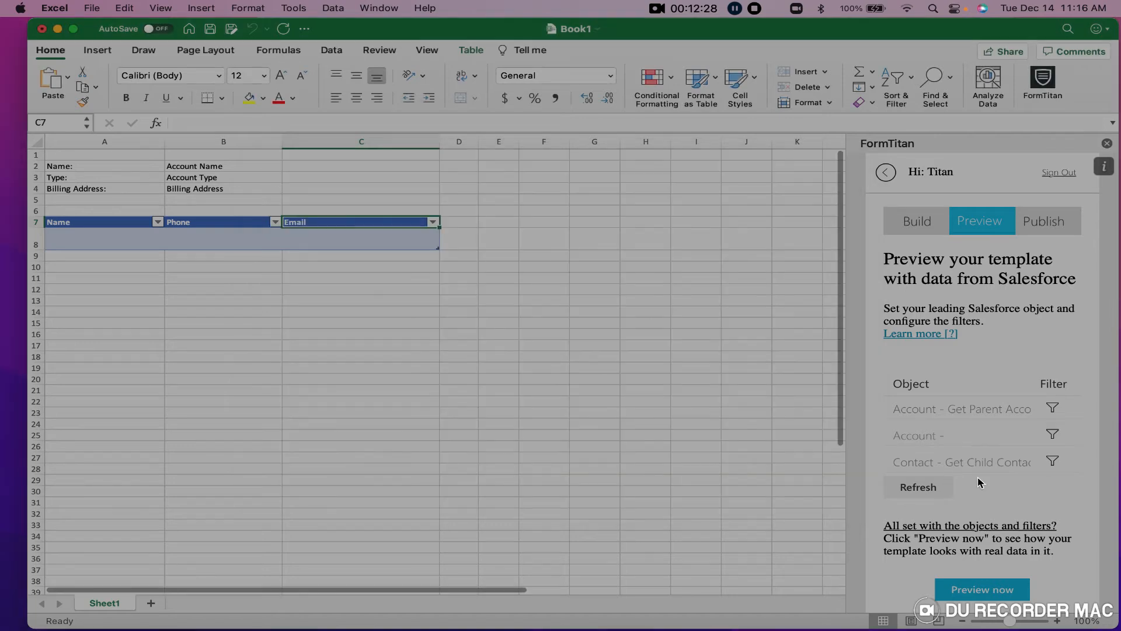
scroll(964, 479, down, 2)
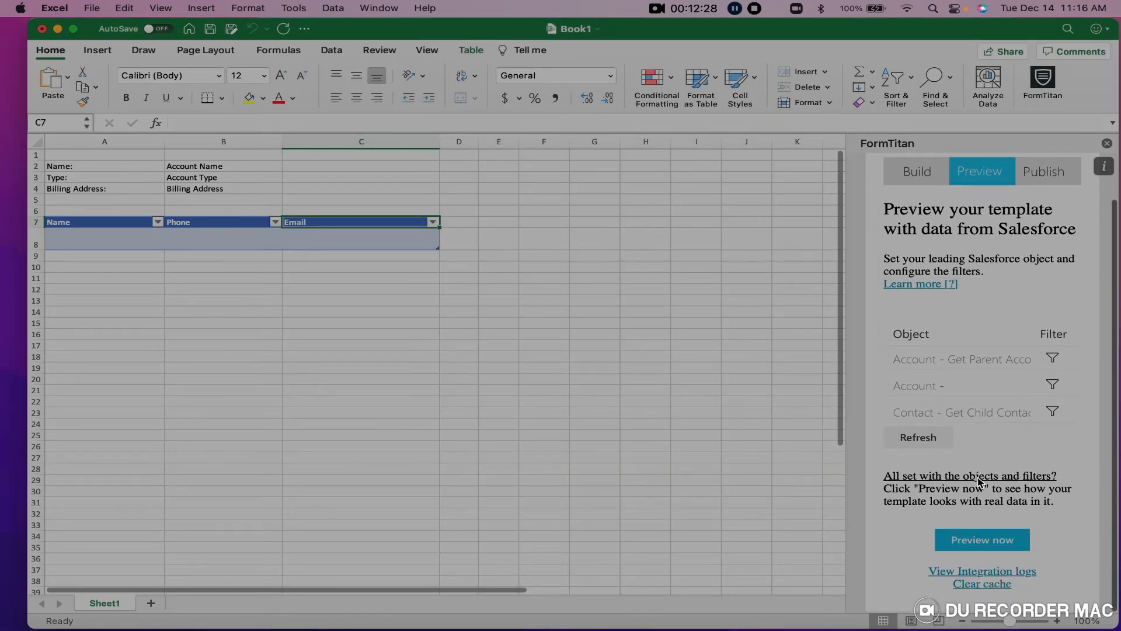
Generate the Salesforce preview (Book8, GenePoint with one contact), then close it without saving.
click(996, 545)
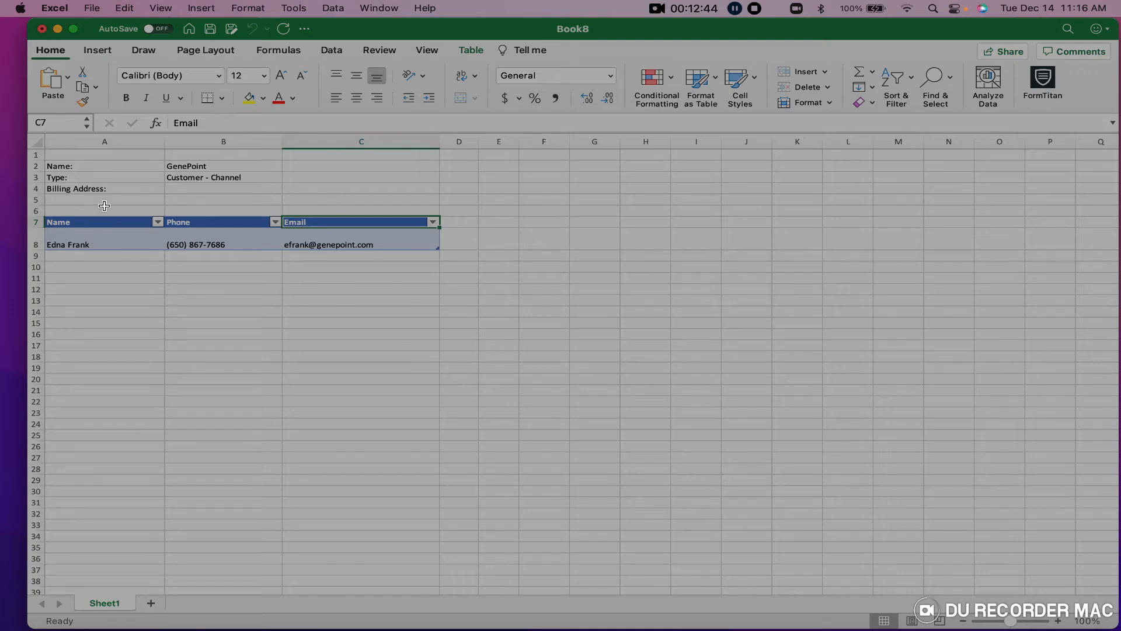
click(42, 29)
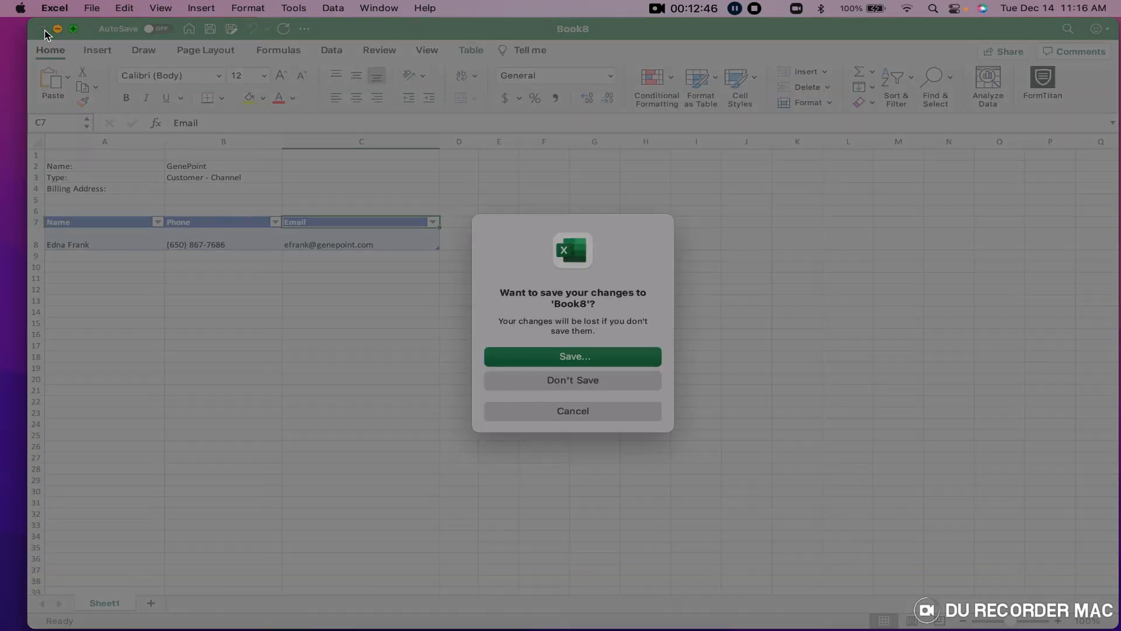
click(571, 380)
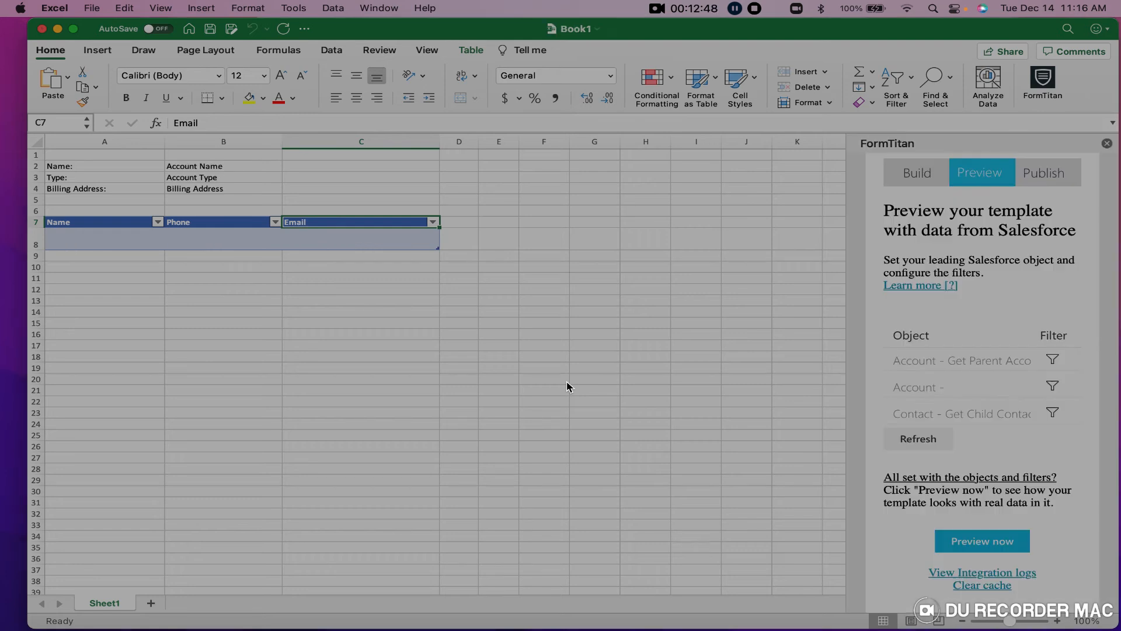
Restrict the Get Parent Account filter to Account ID Equals the pasted ID, and save the Account filter.
click(1053, 360)
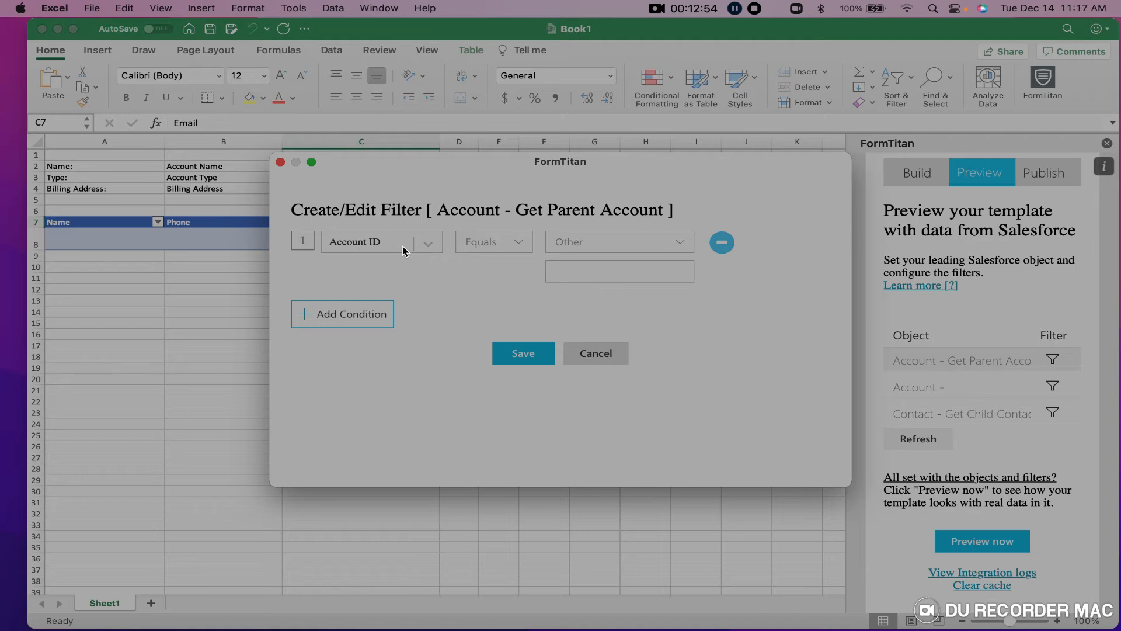
click(517, 243)
click(490, 283)
click(572, 267)
text(0015f00000B0mXIAAZ)
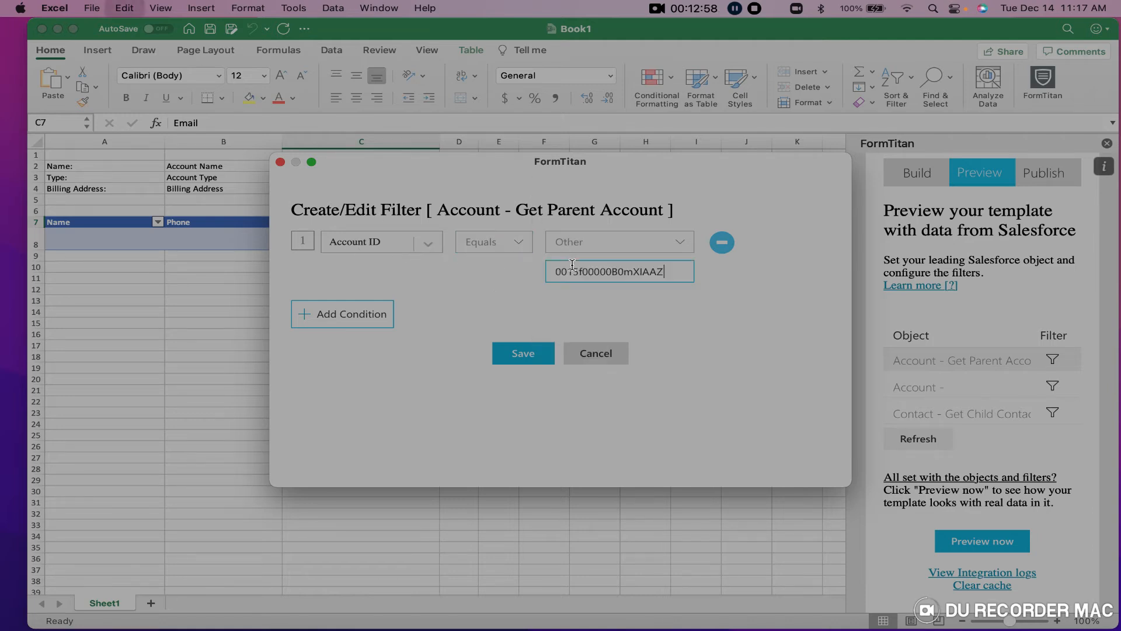
click(524, 352)
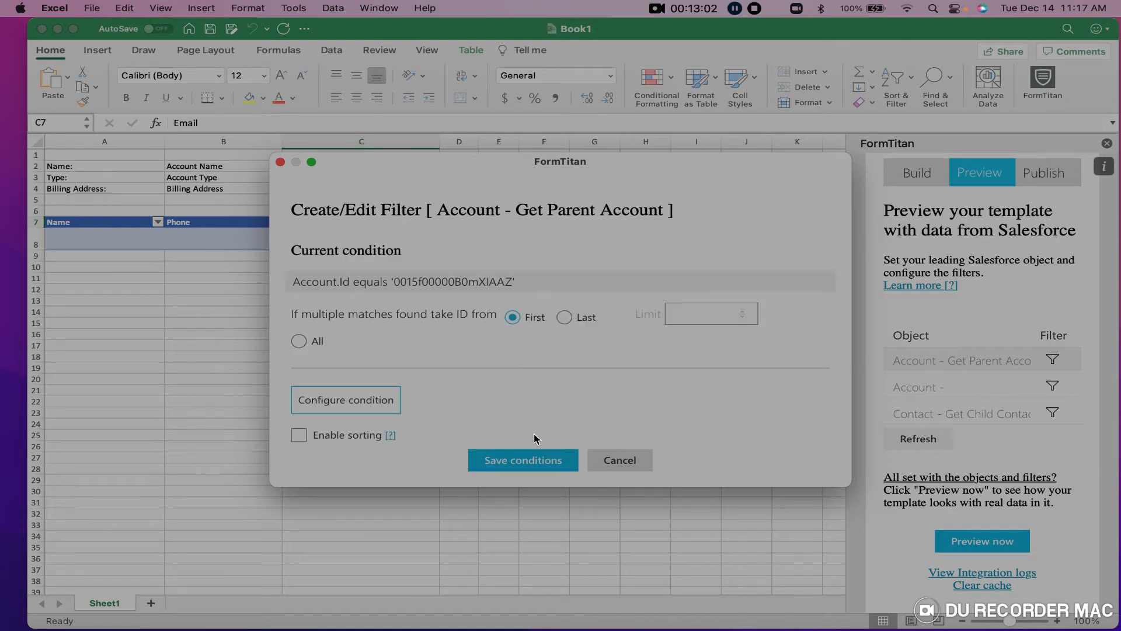
click(534, 463)
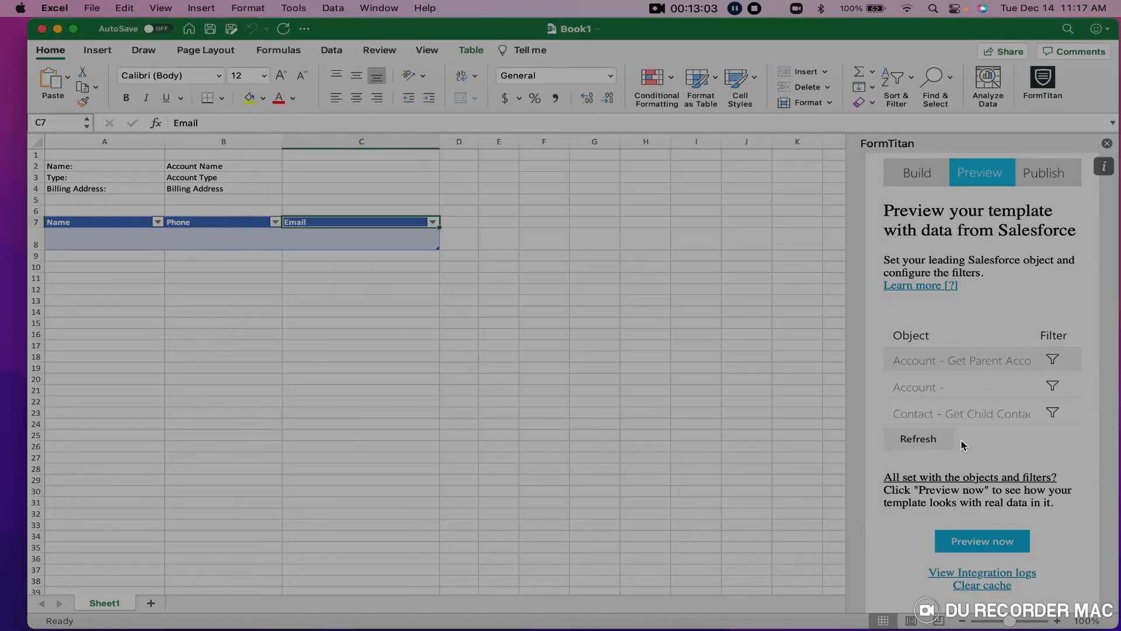
click(1053, 388)
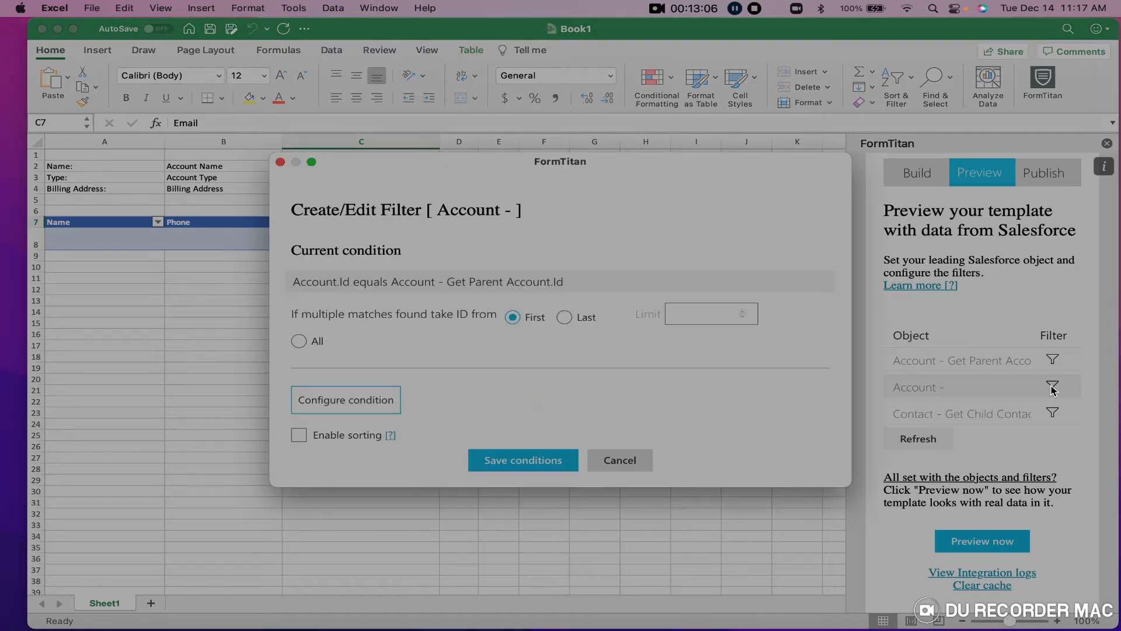
click(538, 463)
Generate the Burlington Textiles preview and check its Billing Address and the first contact's details.
click(985, 542)
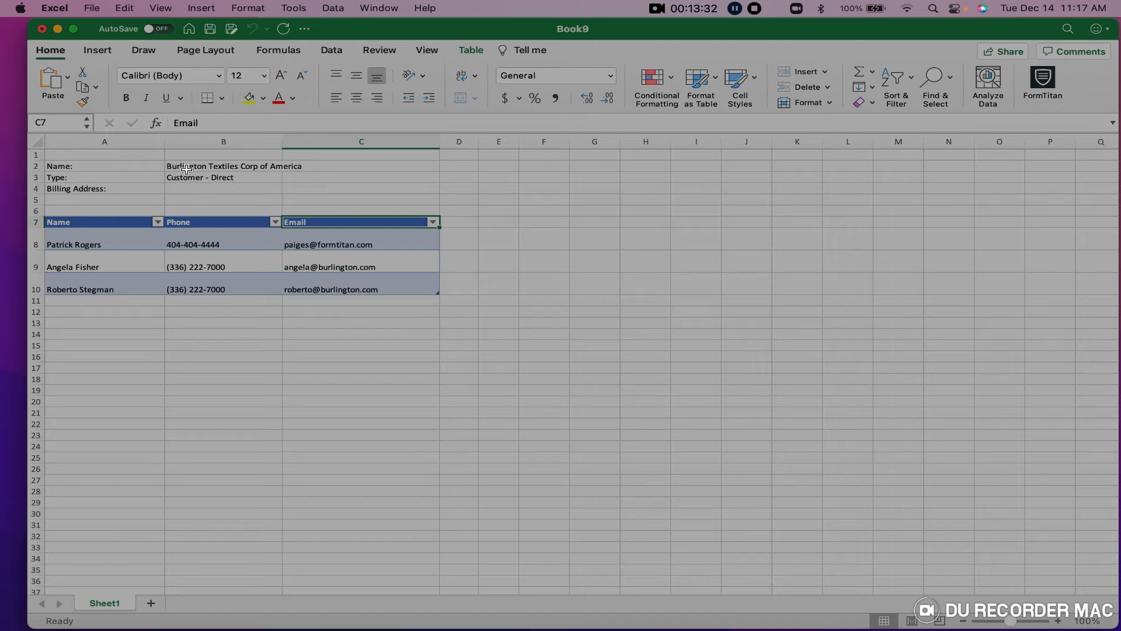
click(175, 189)
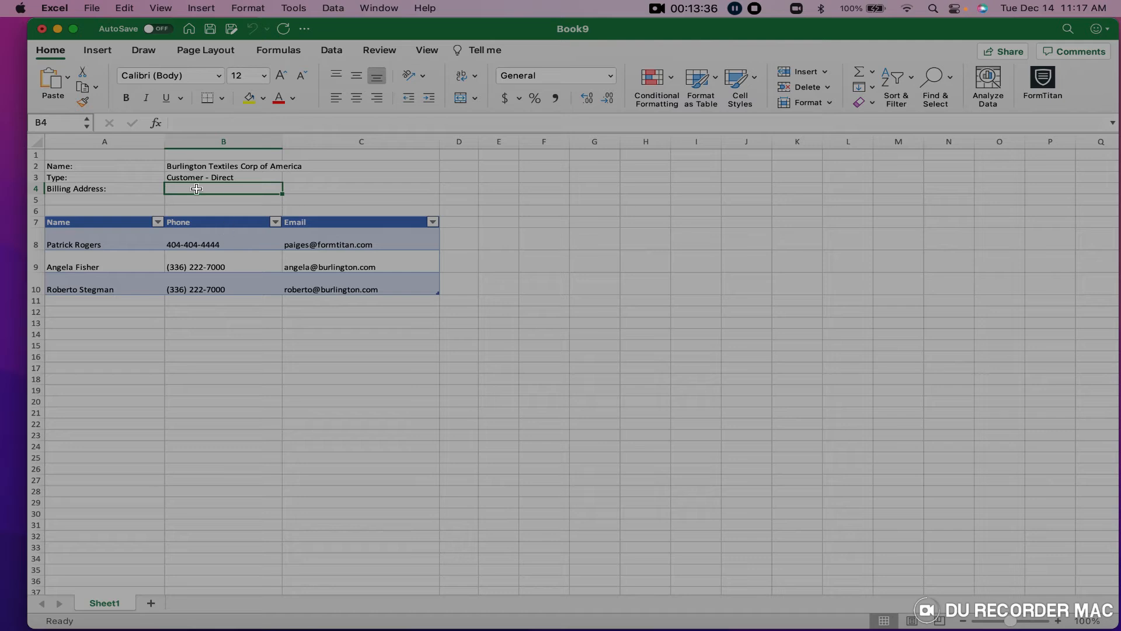
click(112, 244)
click(219, 253)
click(253, 238)
click(321, 240)
Review the second and third contacts' names, phones and emails, then close Book9 without saving.
click(310, 263)
click(228, 263)
click(98, 263)
click(89, 287)
click(222, 288)
click(302, 288)
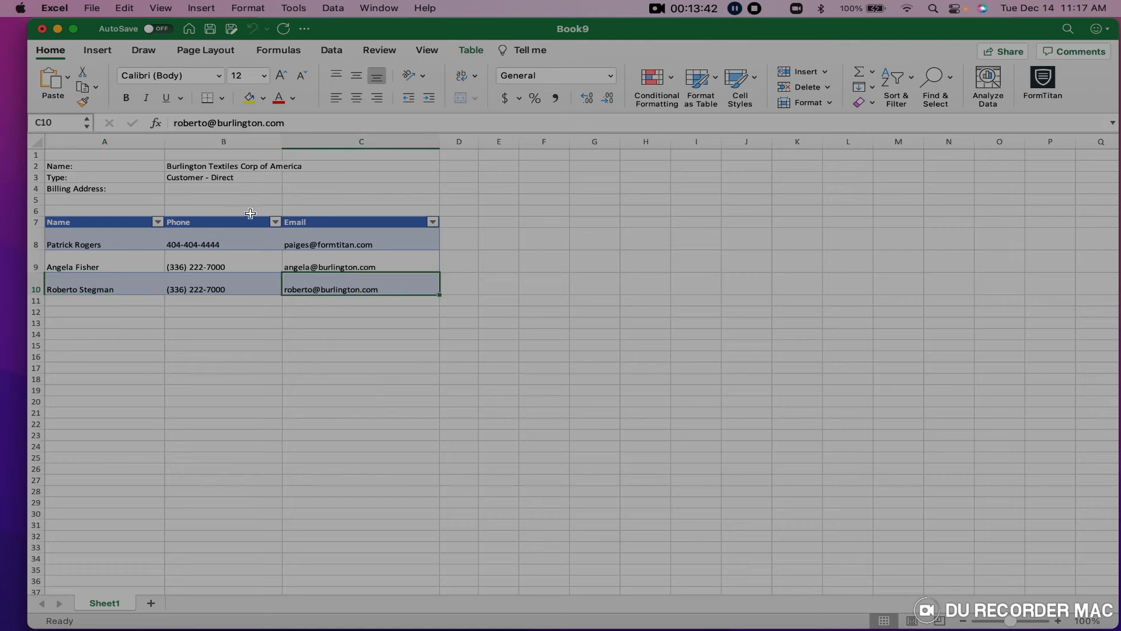
click(42, 29)
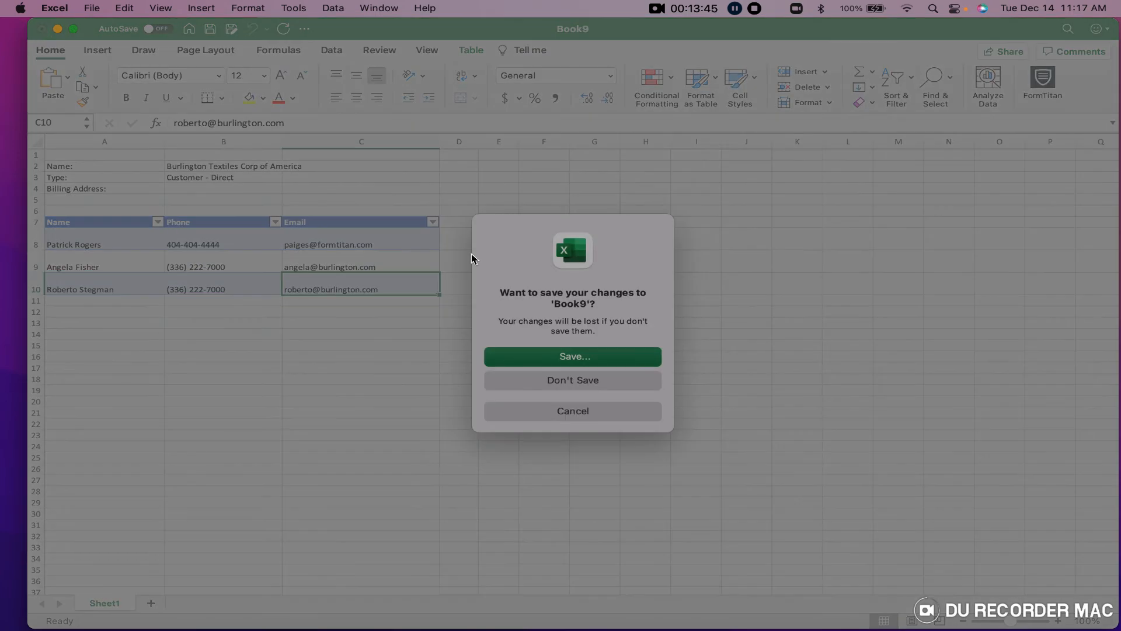
click(576, 383)
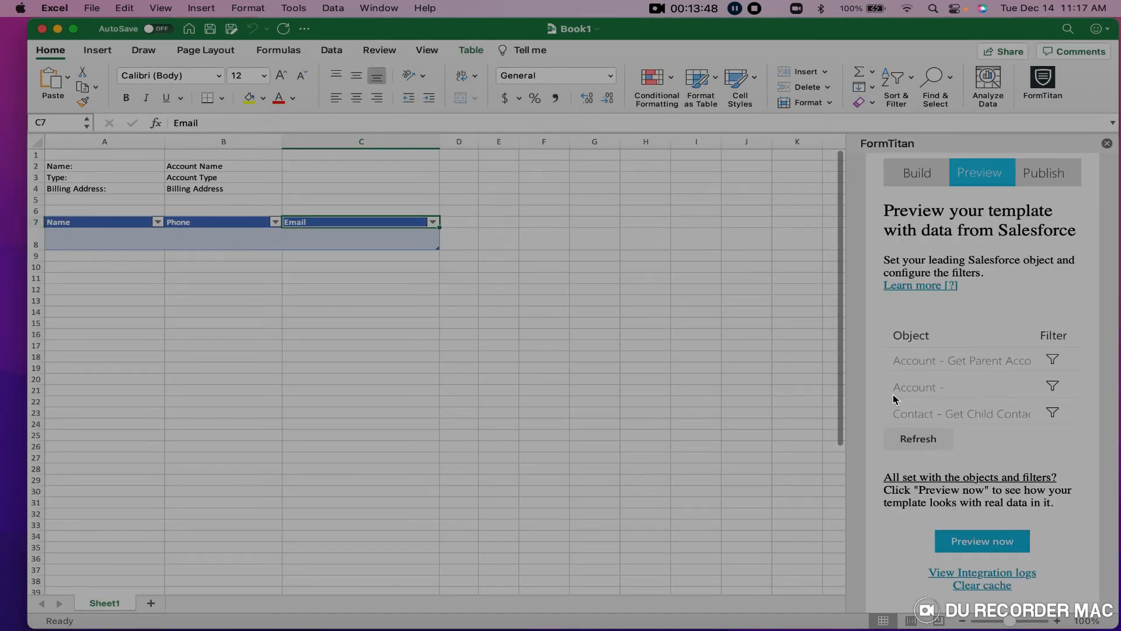
On the Publish tab, make the Get Parent Account filter match Account.Id to RecordID.
click(1045, 175)
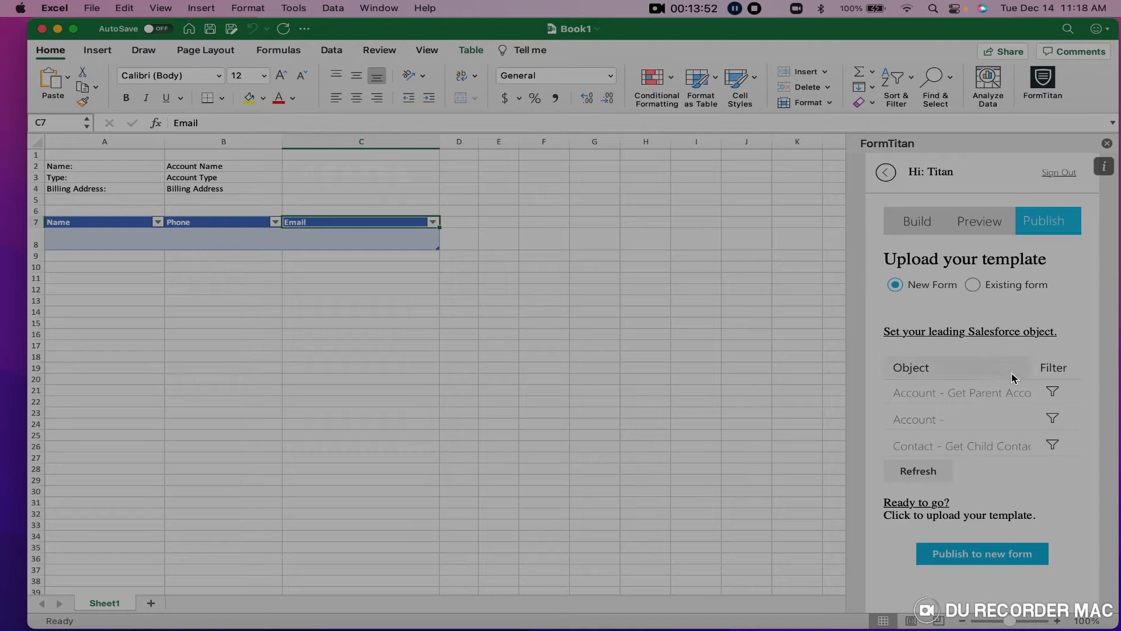
click(1053, 392)
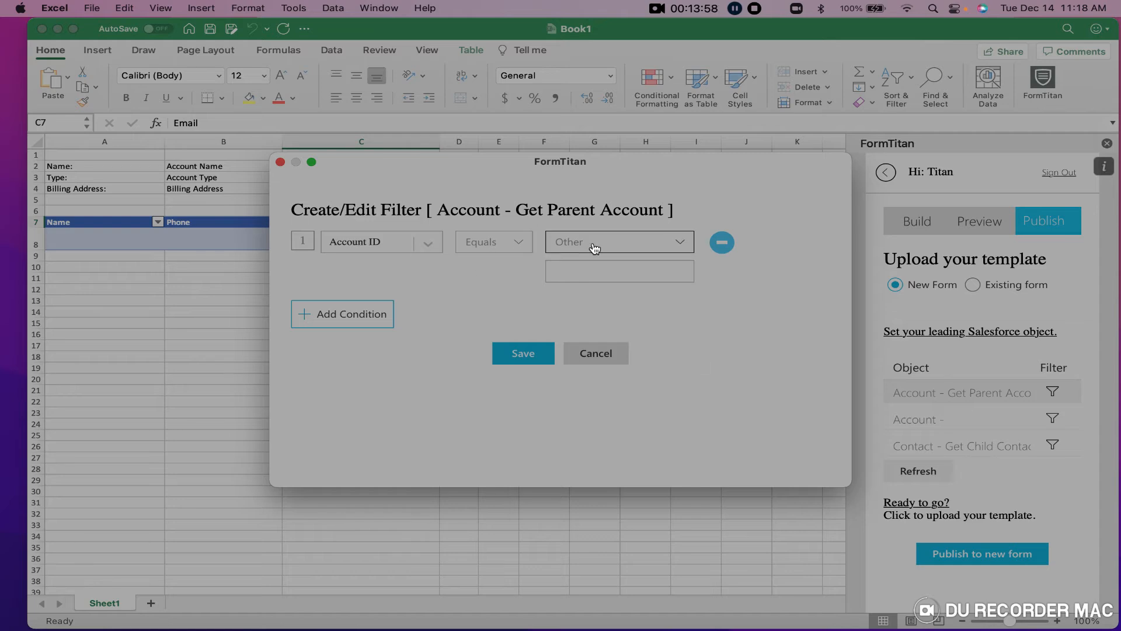
click(581, 244)
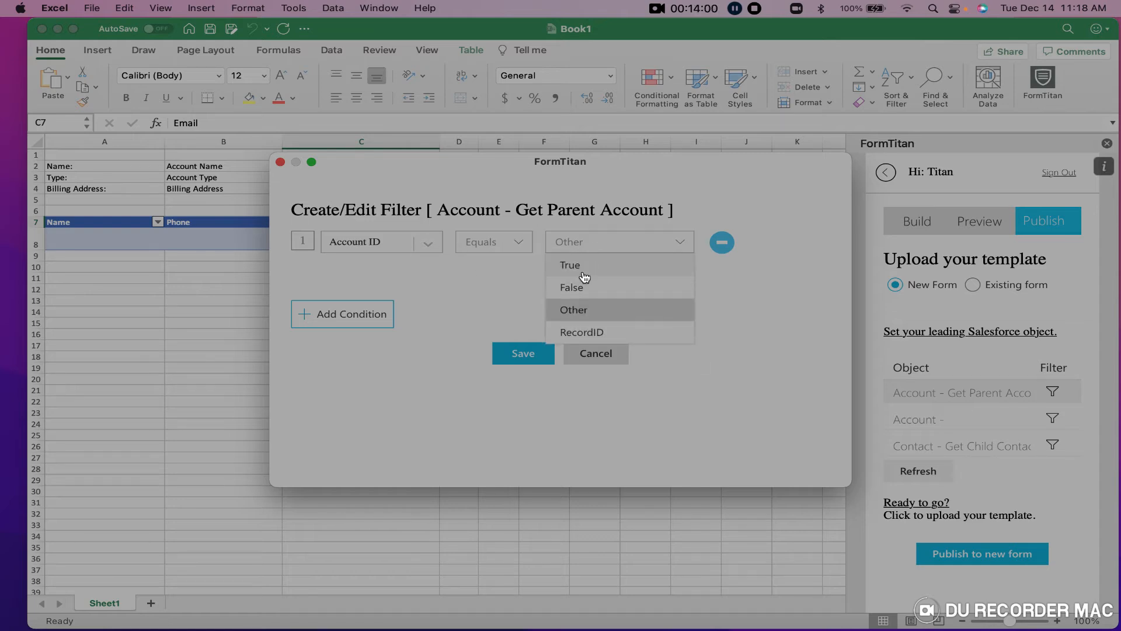
click(584, 331)
click(524, 322)
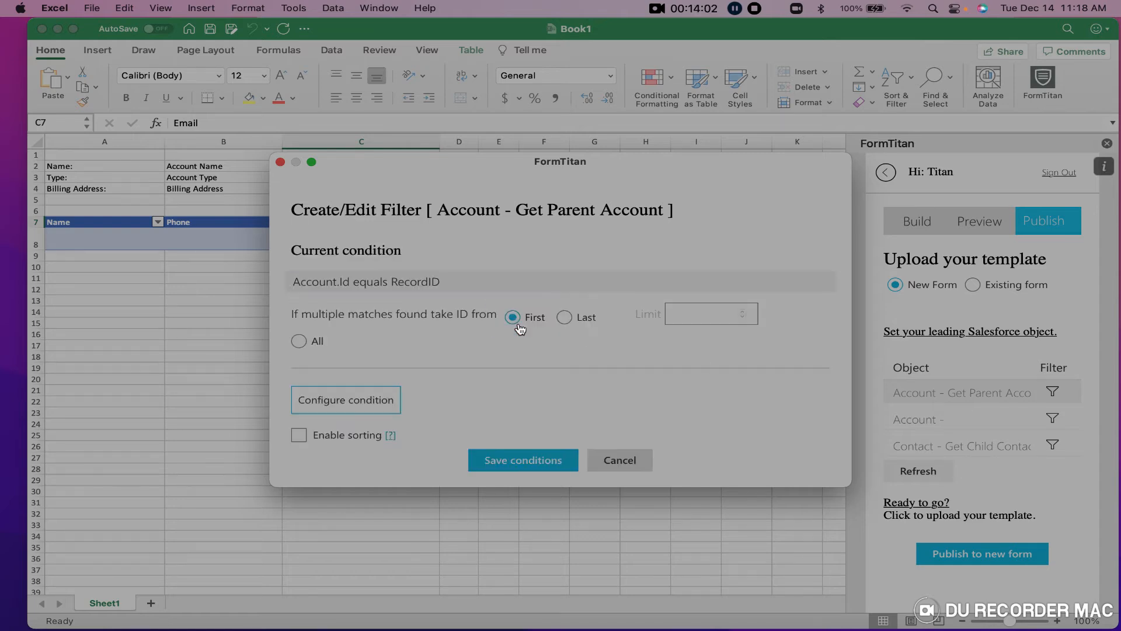
click(531, 461)
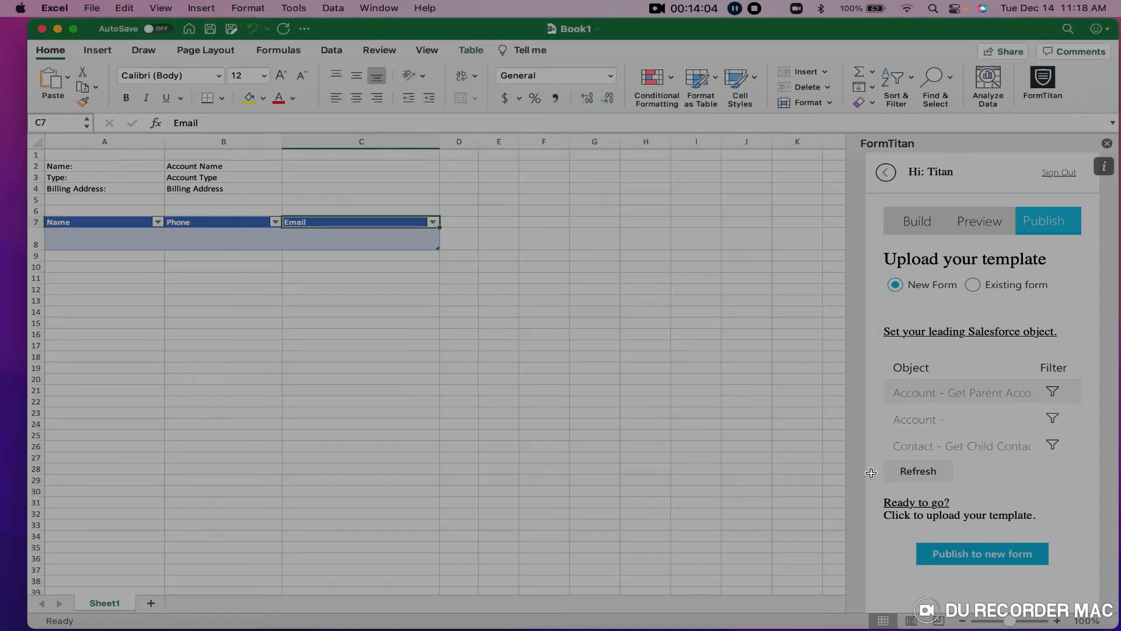
click(1048, 425)
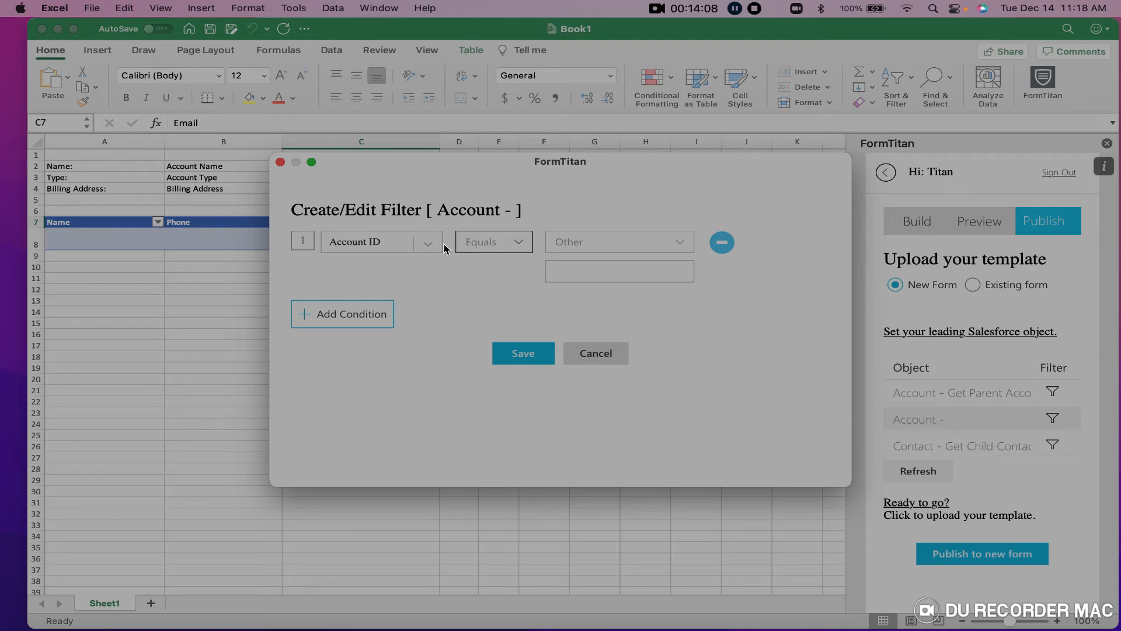
Set the Account filter's value source to '#1 Account - Get Parent Account' and save it.
click(675, 245)
click(607, 270)
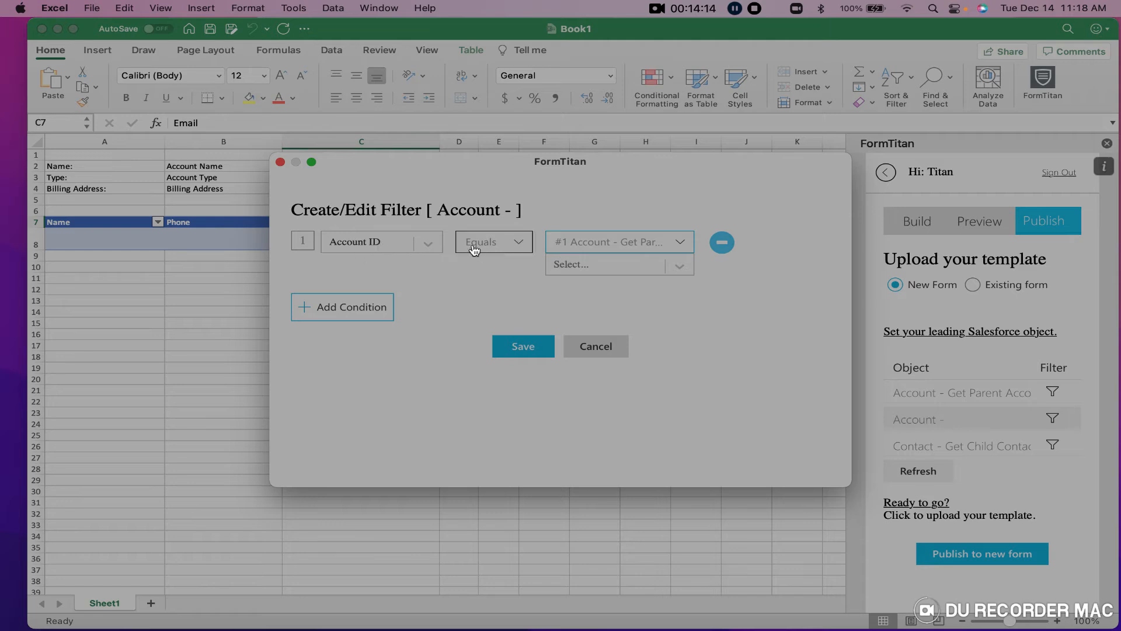
click(672, 241)
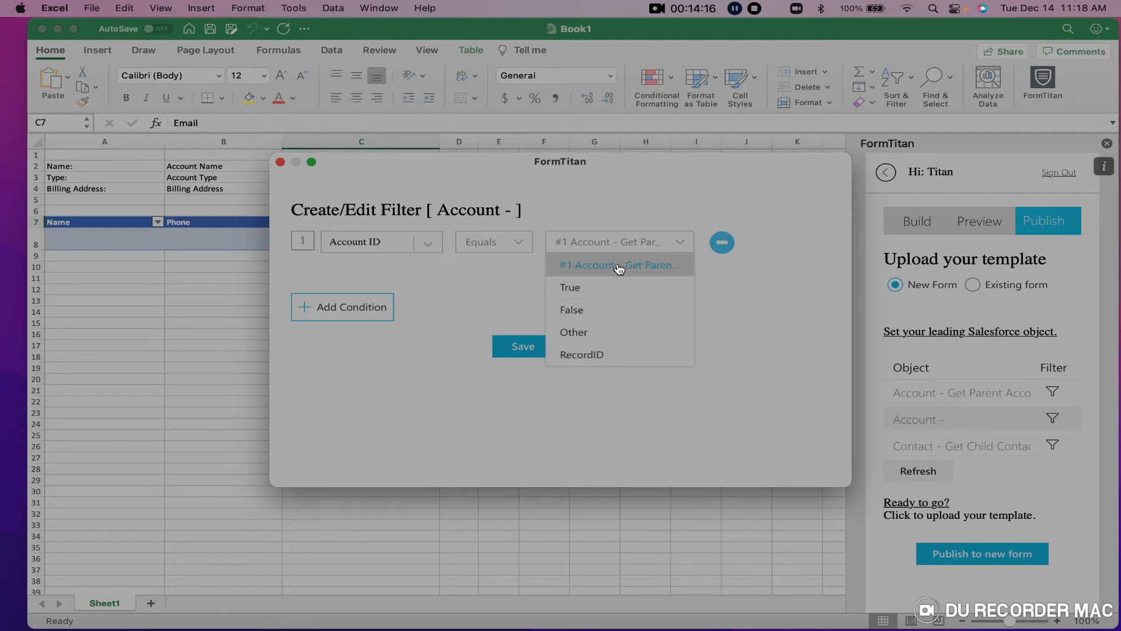
click(584, 266)
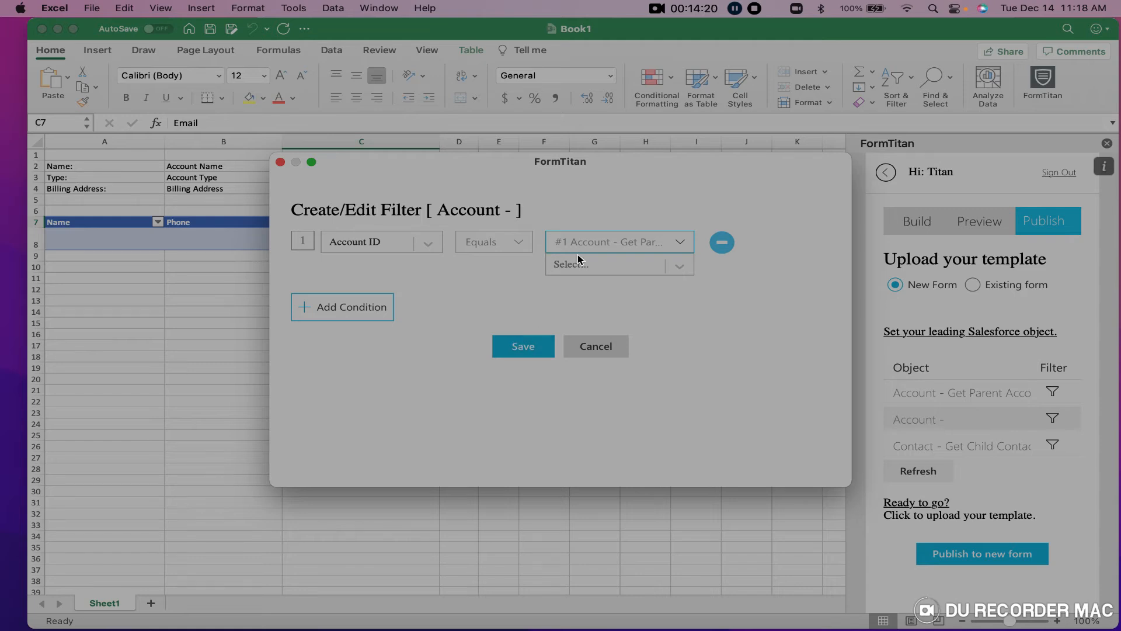
click(519, 346)
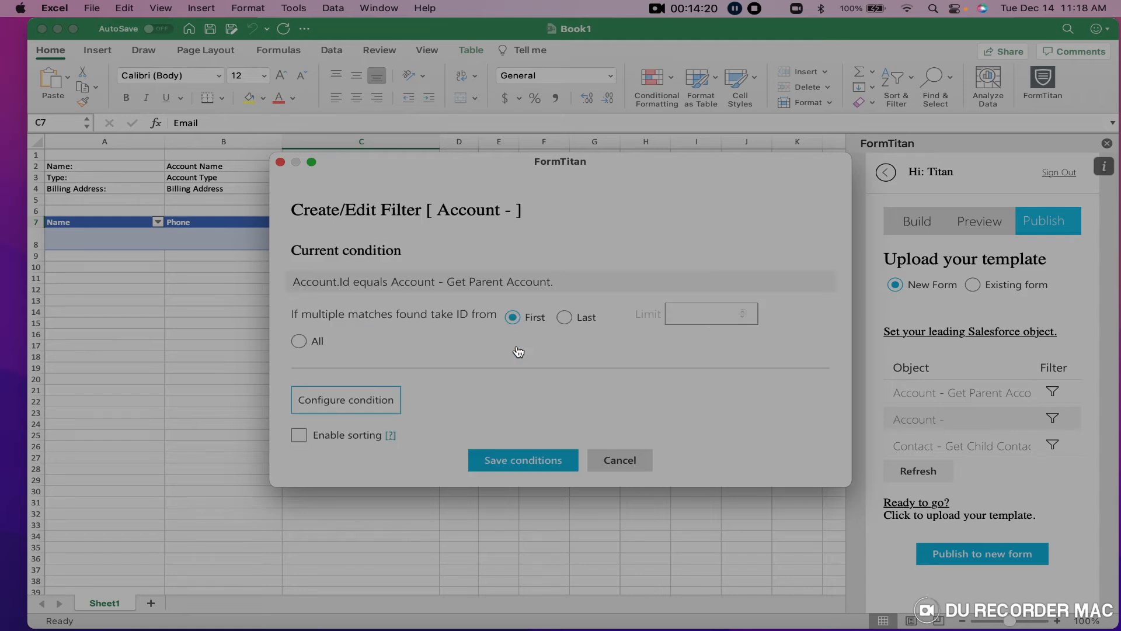
click(568, 461)
Open the Get Child Contacts filter and choose Account ID as the field.
click(1045, 447)
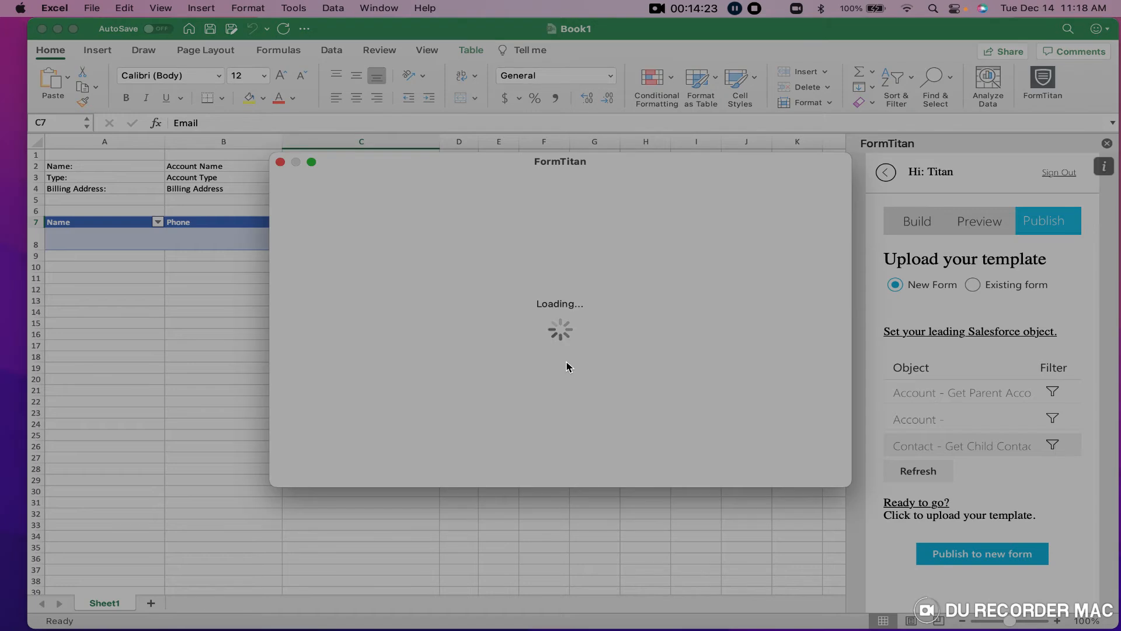
click(395, 248)
scroll(362, 273, up, 1)
click(383, 274)
Match child contacts' Account ID to the #1 Account parent's Account ID and save the filter.
click(578, 241)
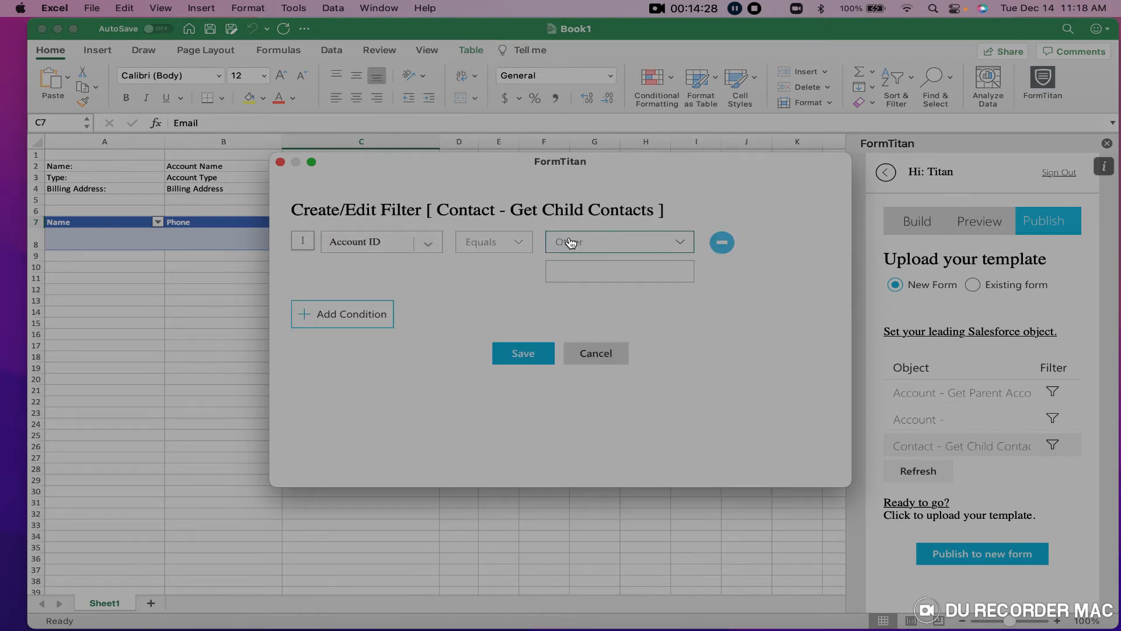
click(582, 270)
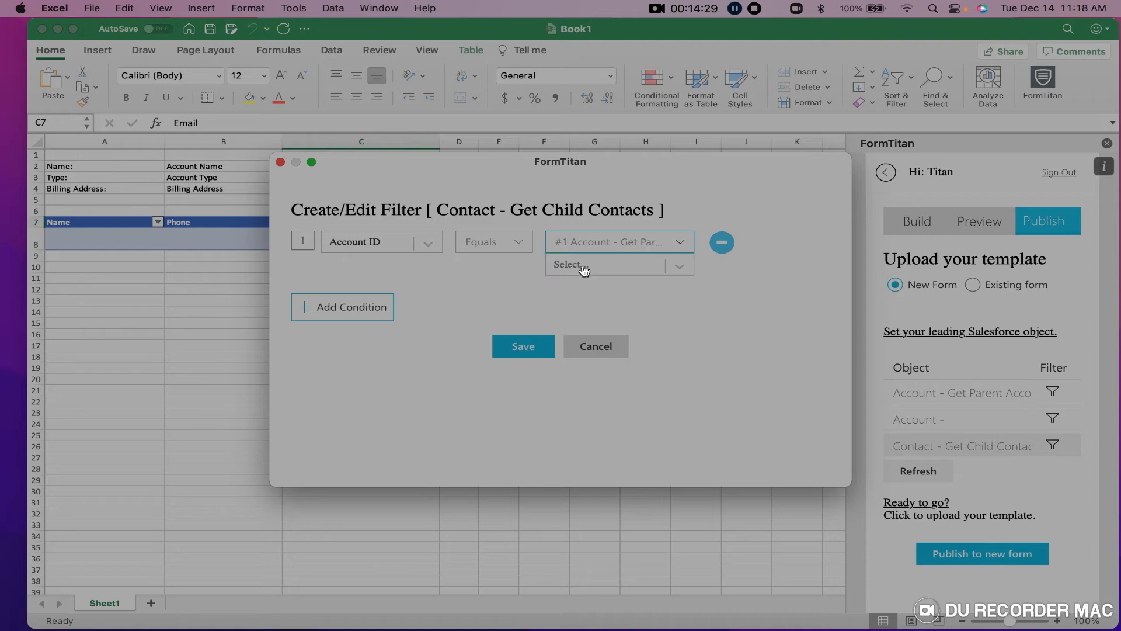
click(610, 271)
click(608, 344)
click(542, 350)
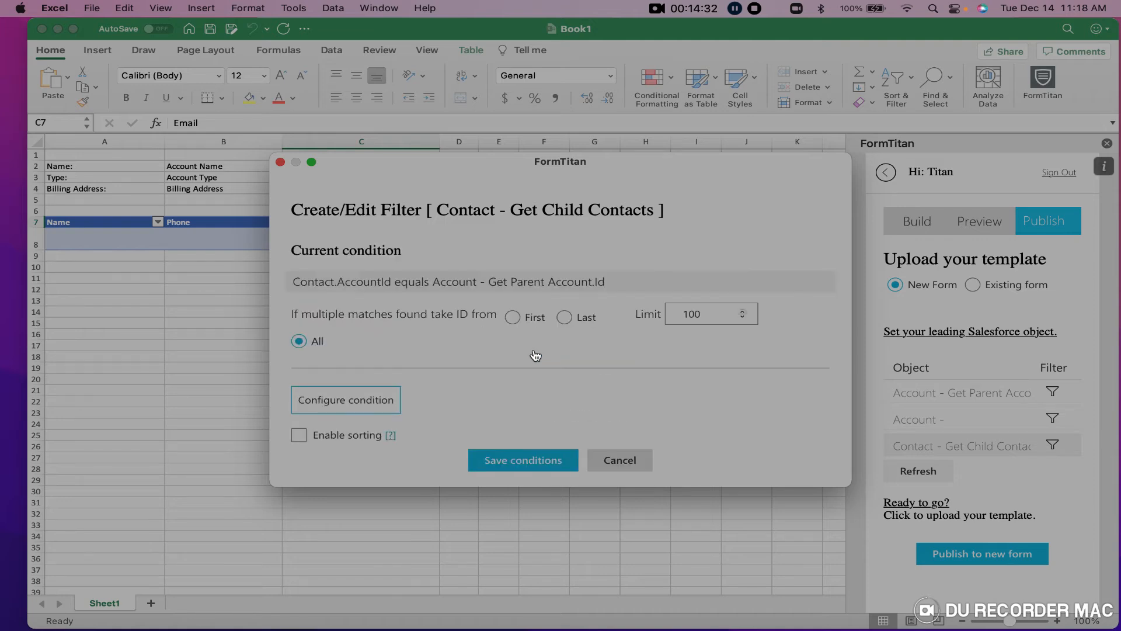
click(520, 463)
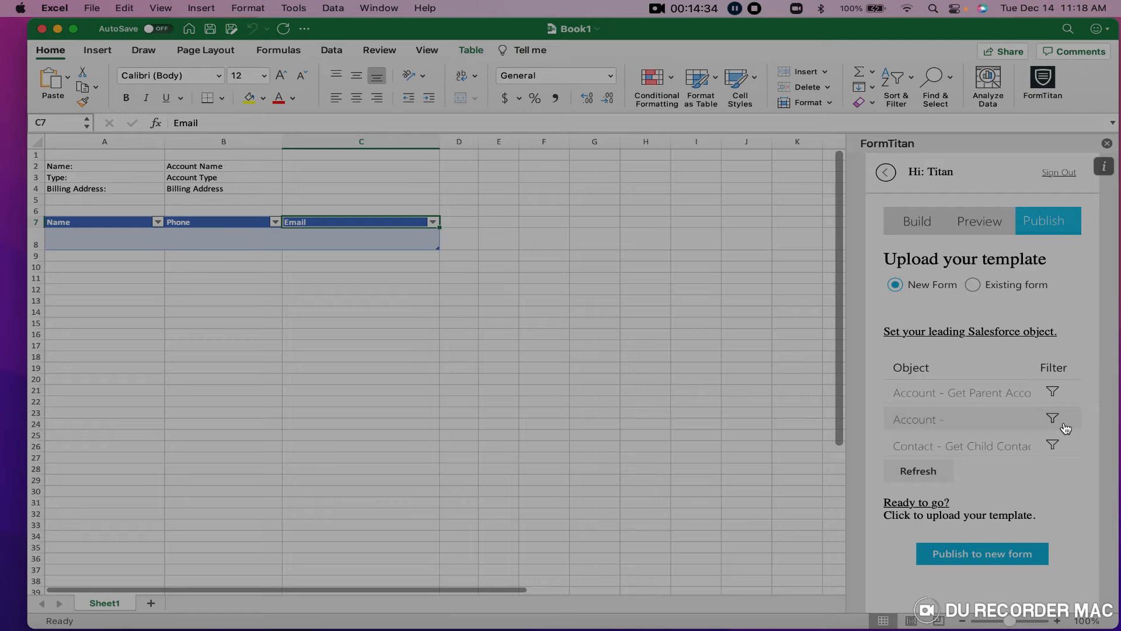
Edit the Account filter condition to Account.Id equals Get Parent Account.Id and save.
click(1054, 419)
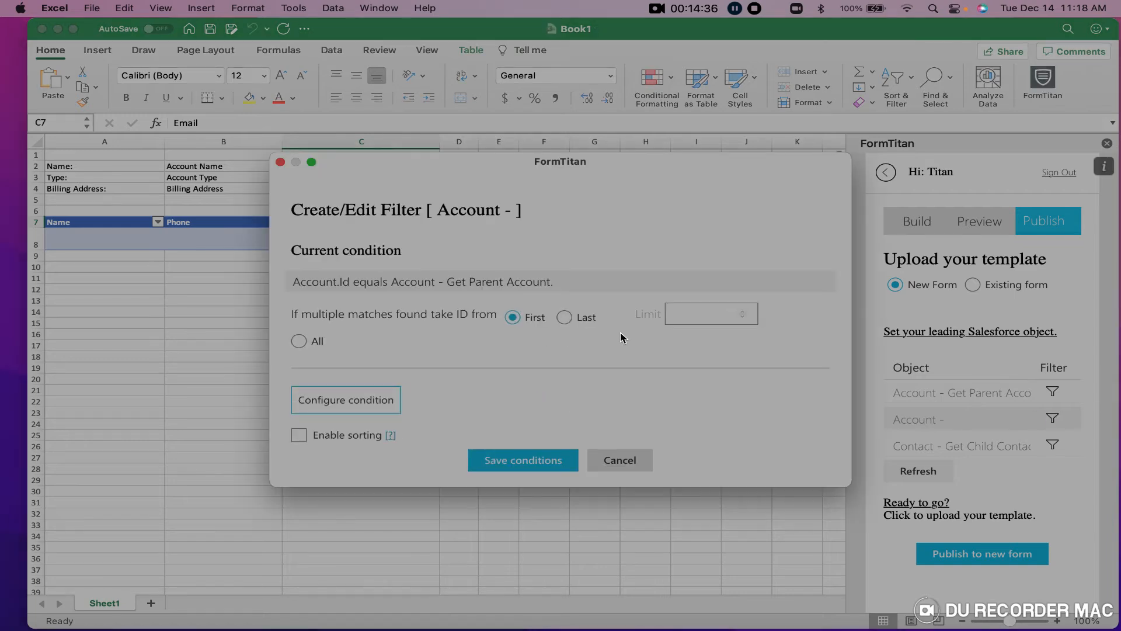
click(348, 406)
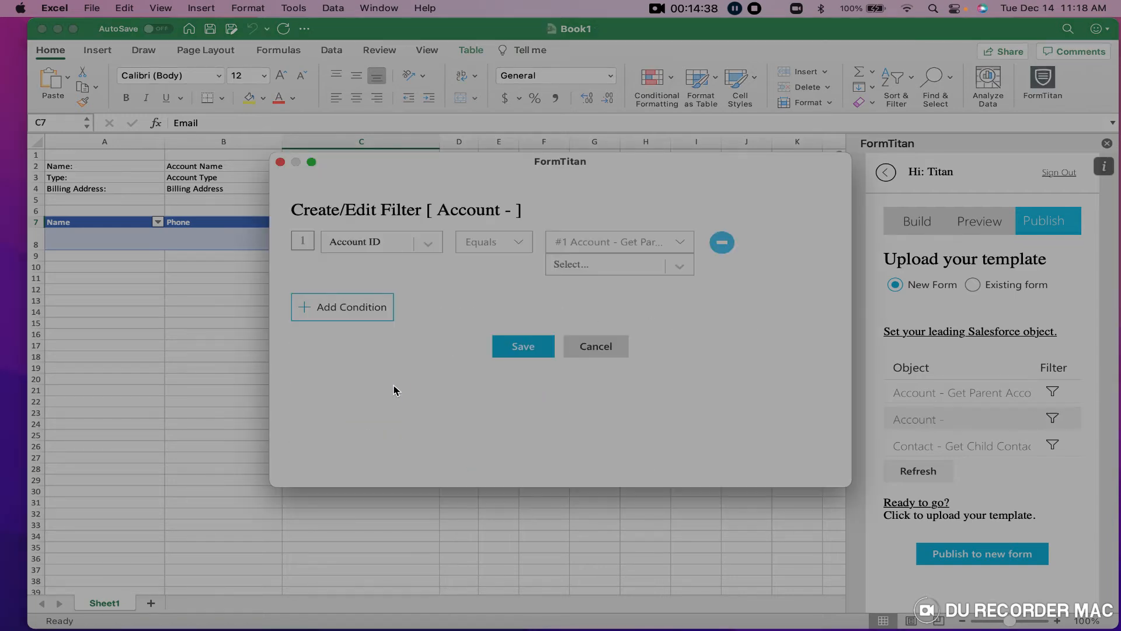
click(657, 268)
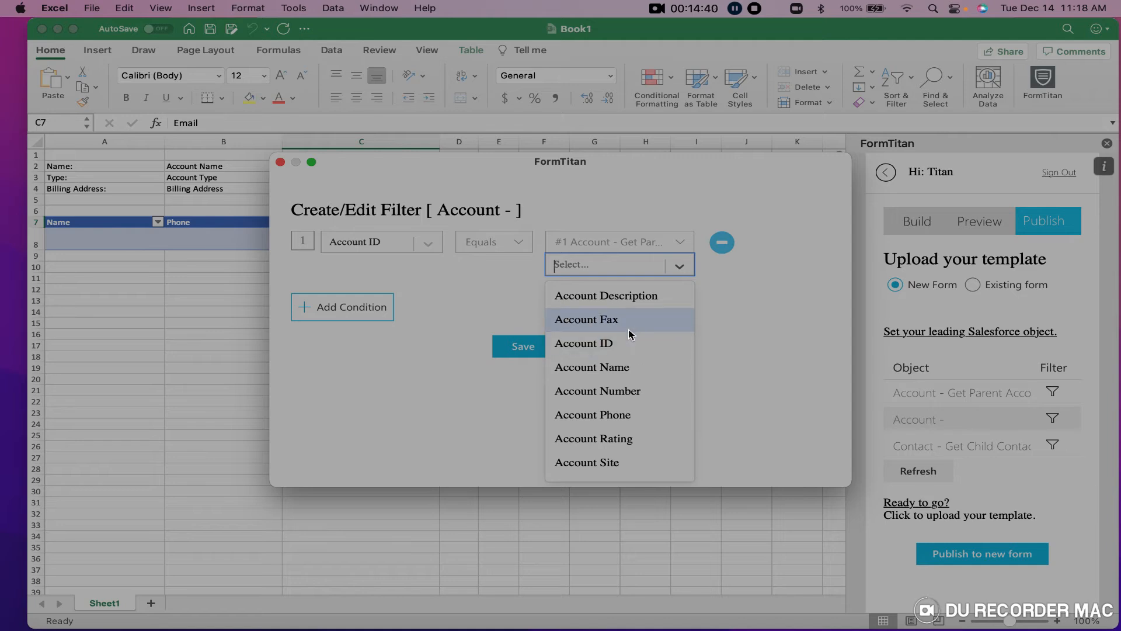
click(610, 349)
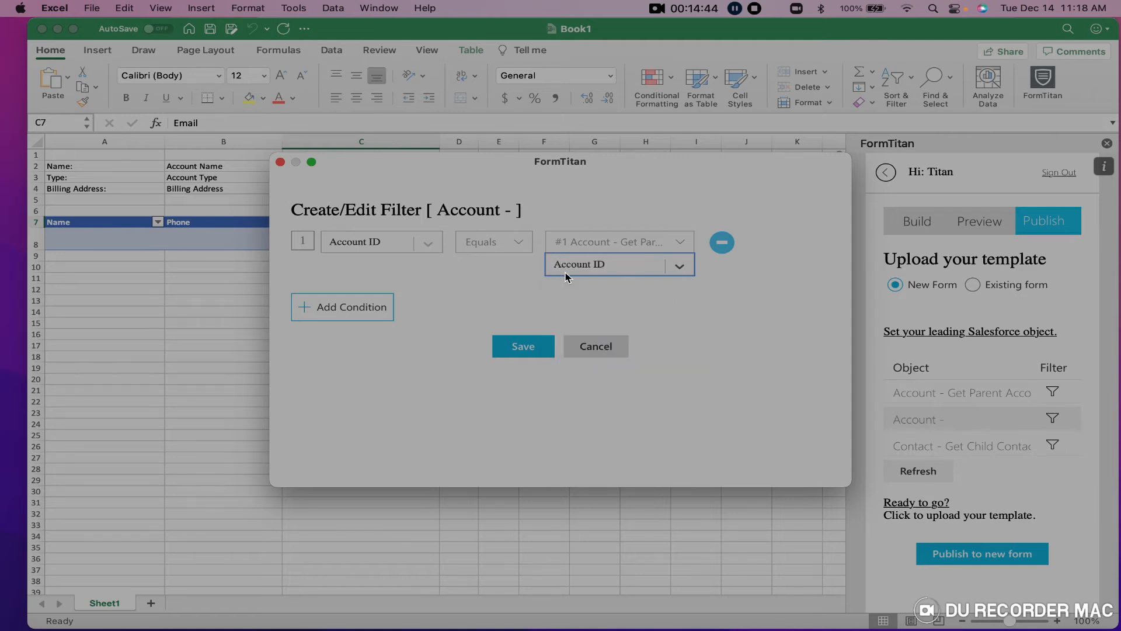
click(524, 349)
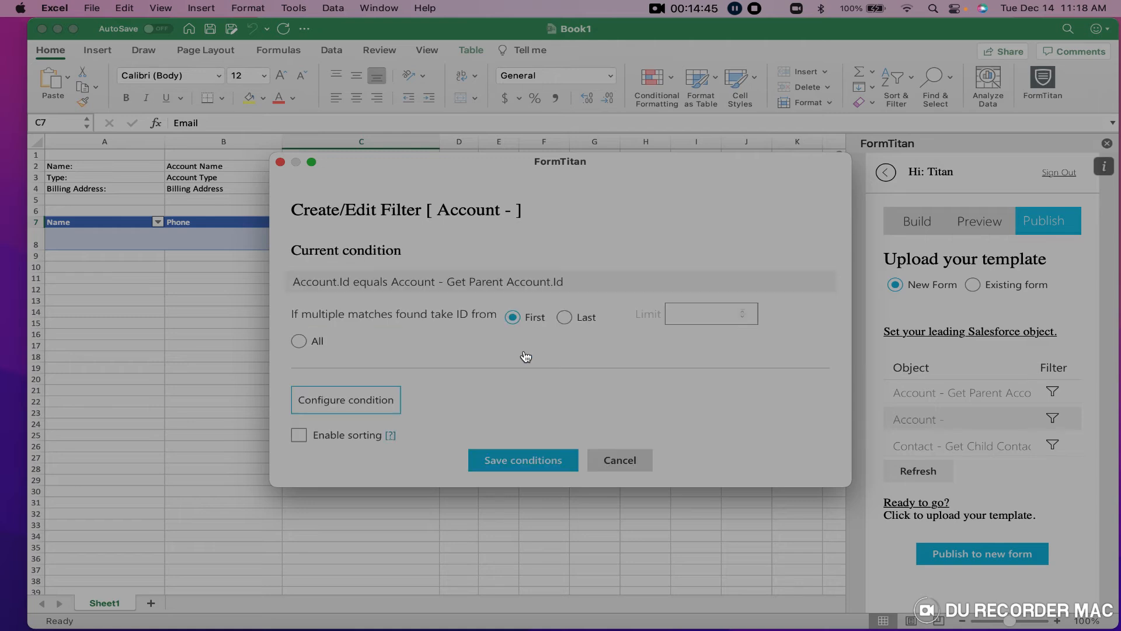
click(528, 460)
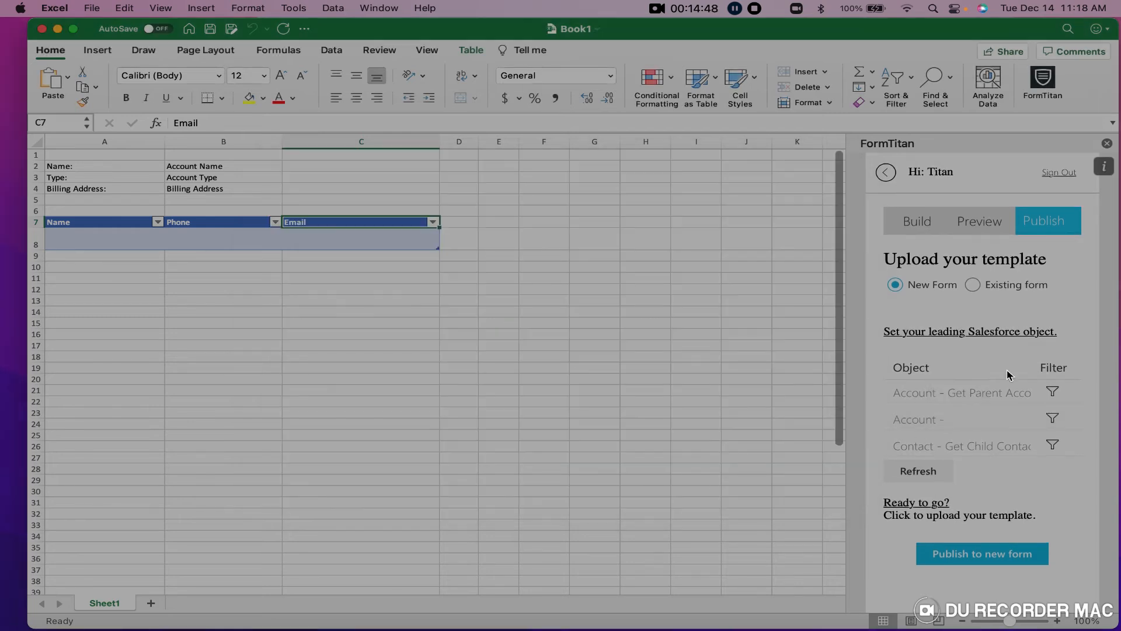
Save Book1 to the Mac and minimize Excel to reveal the browser.
click(209, 30)
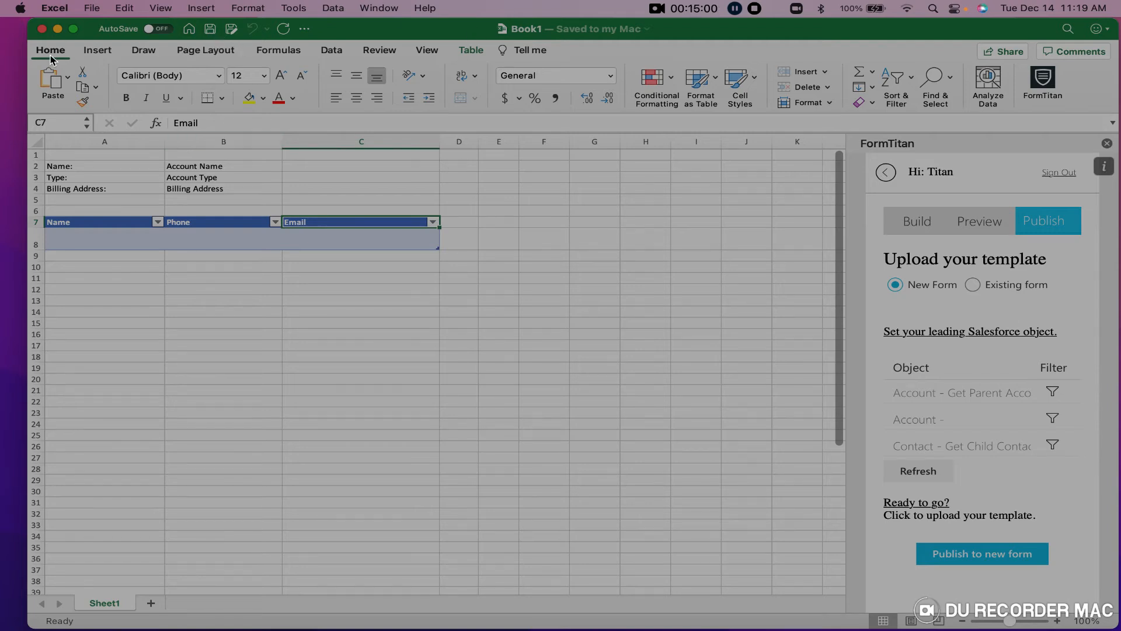
click(58, 30)
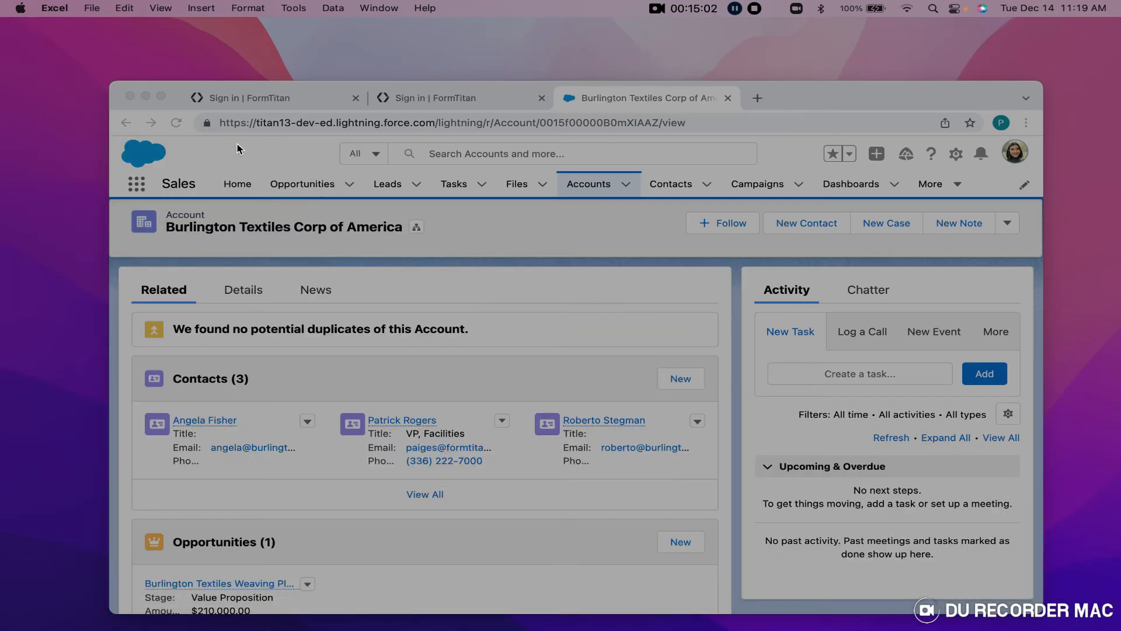
Restore Chrome to full screen and switch to the 'Sign in | FormTitan' tab.
click(146, 96)
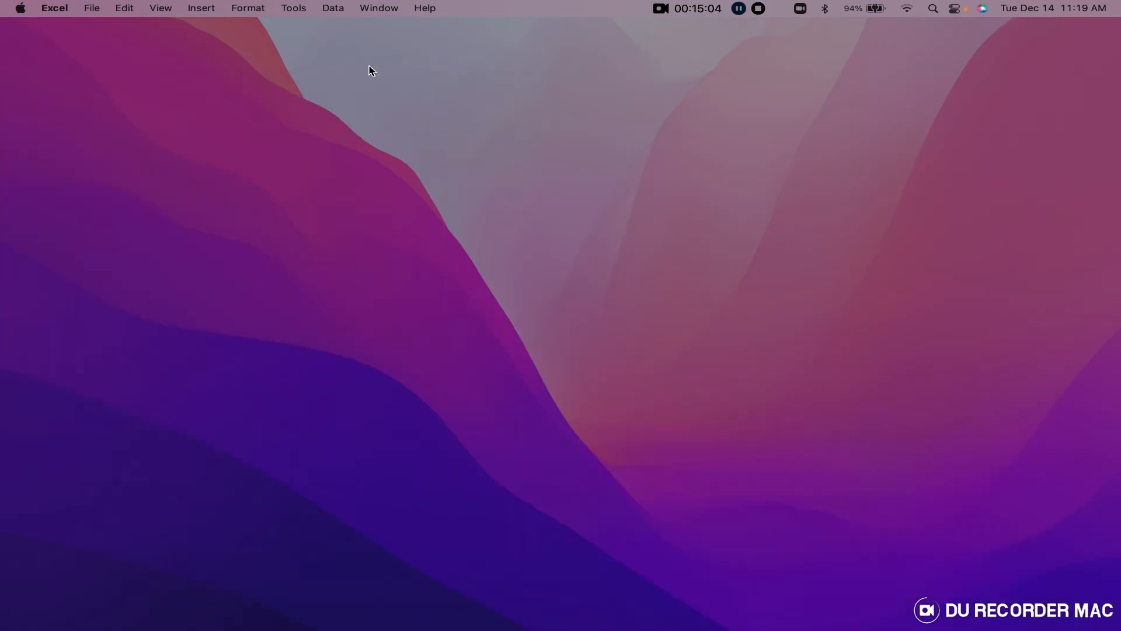
click(17, 167)
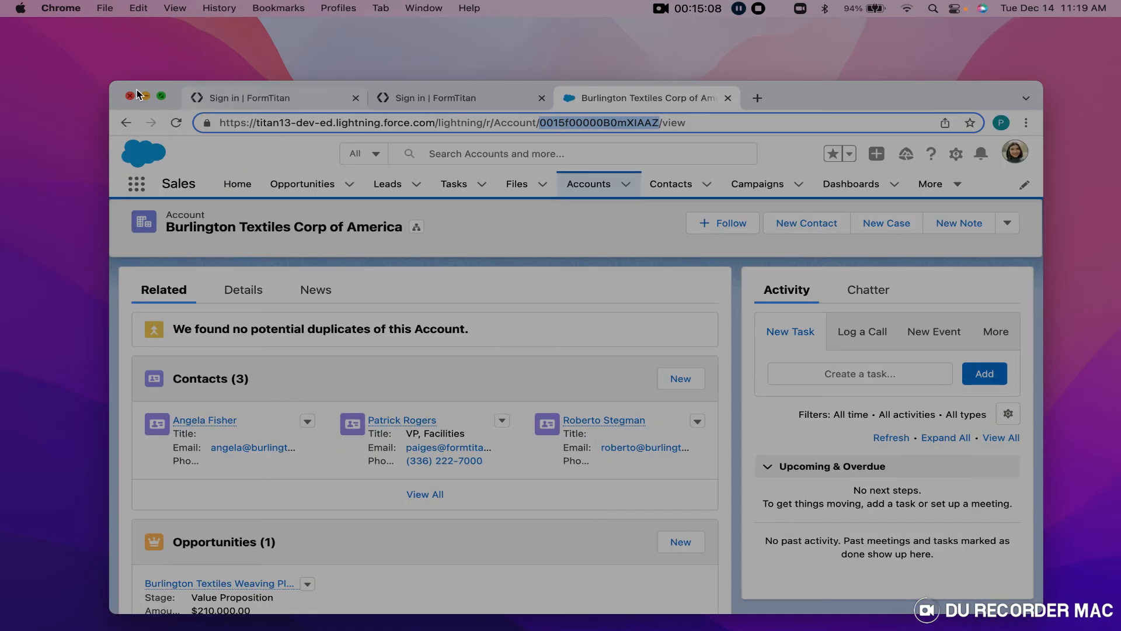
click(160, 97)
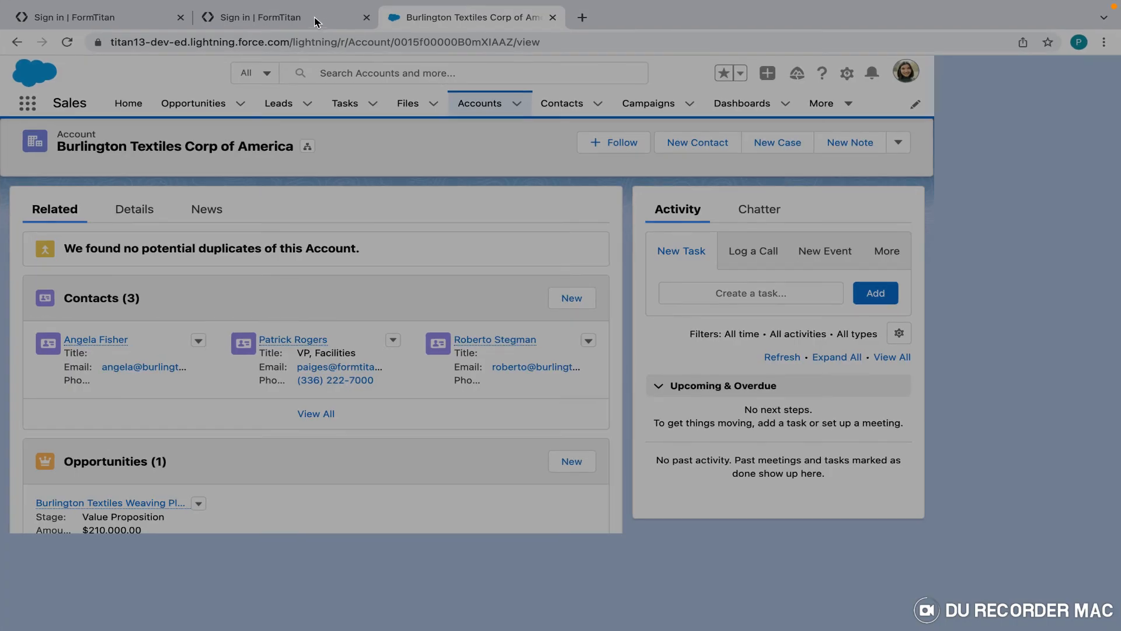
click(300, 22)
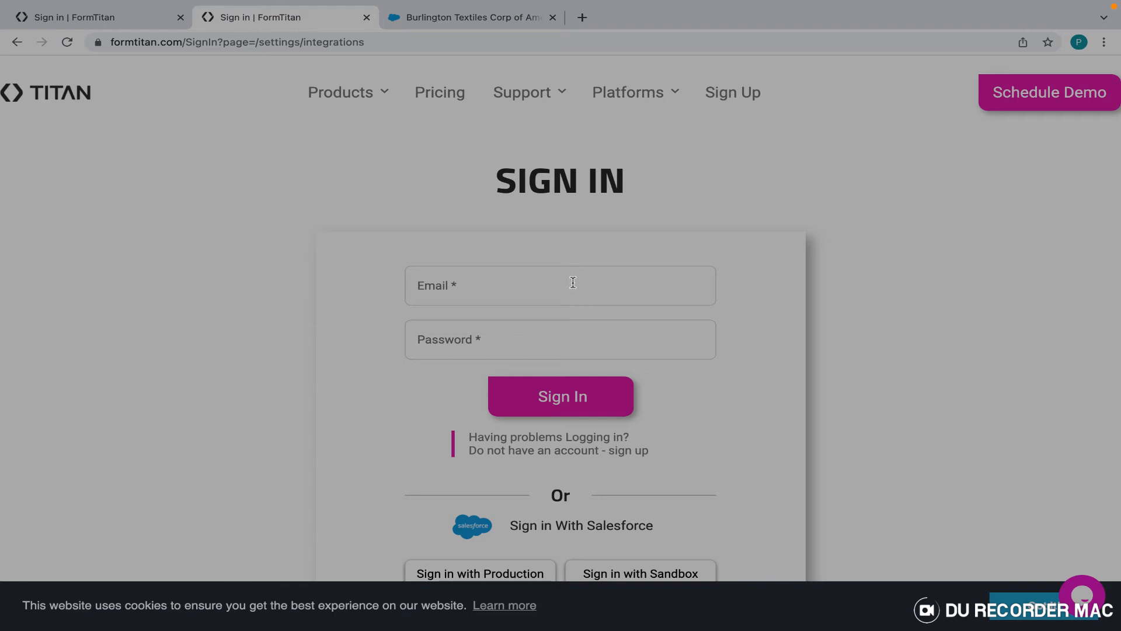
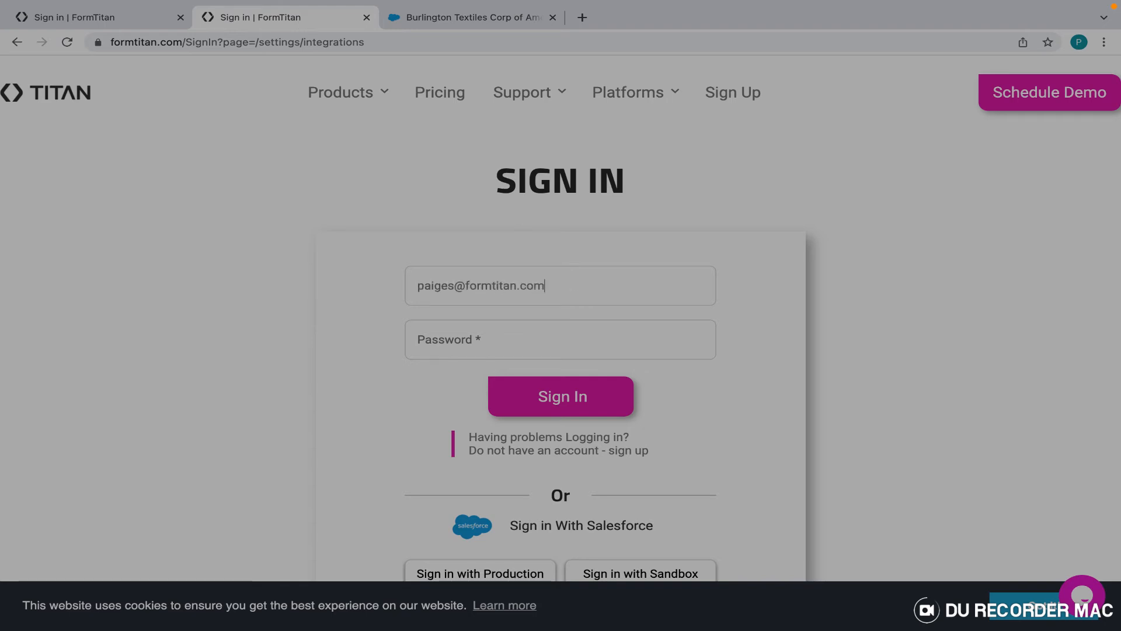
Sign in to FormTitan with the account e-mail and password and go to the Dashboard.
key(Tab)
text(••)
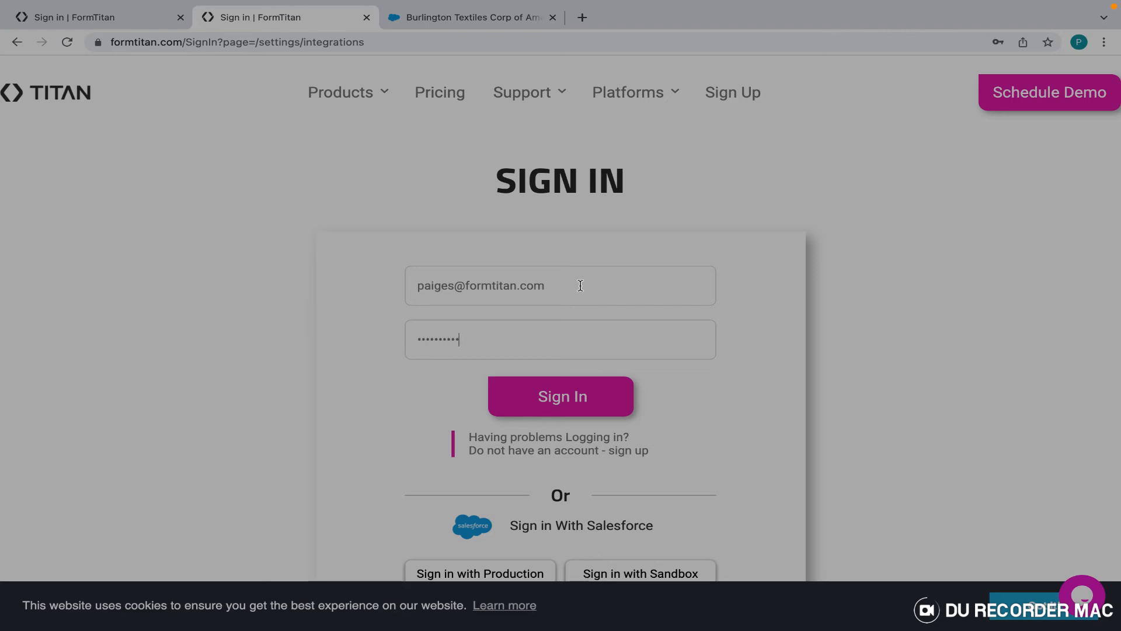
click(585, 400)
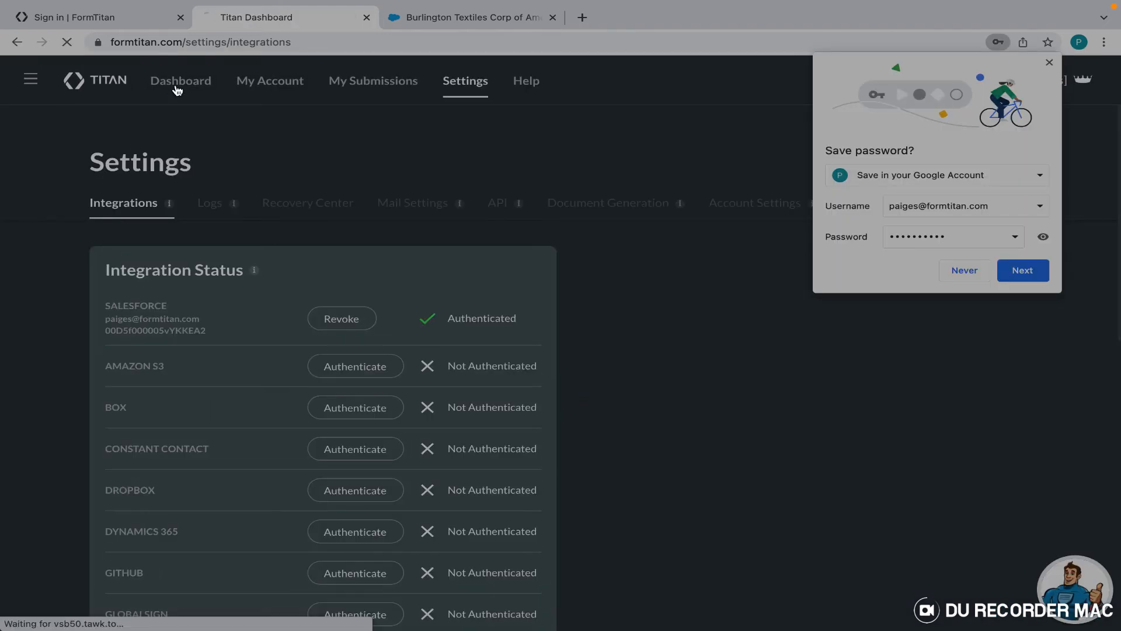
click(178, 88)
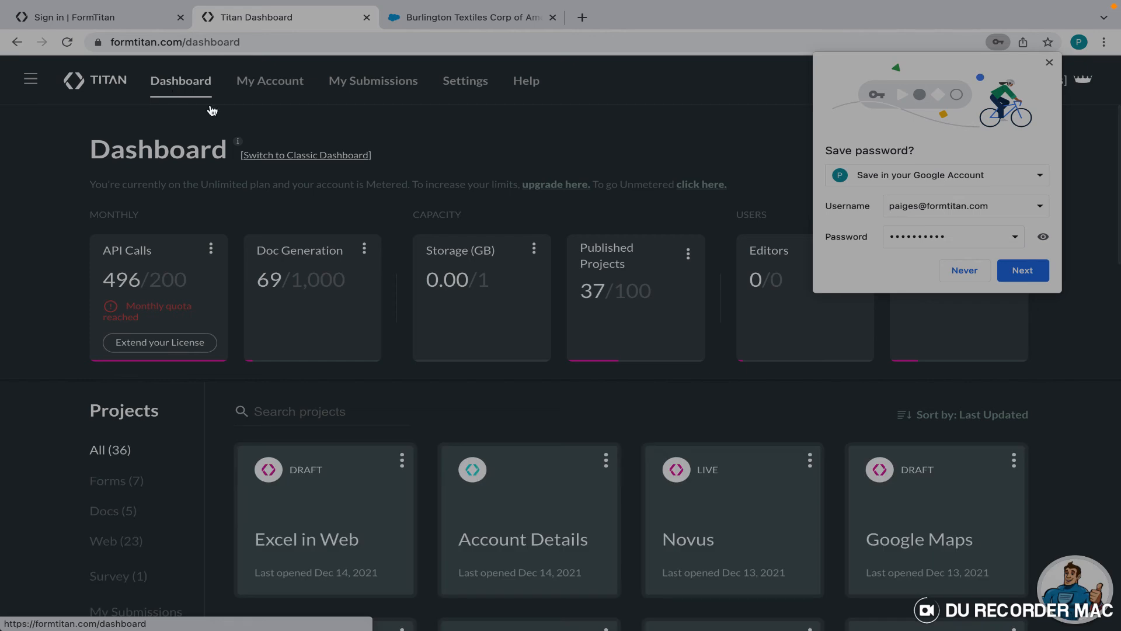
click(1049, 62)
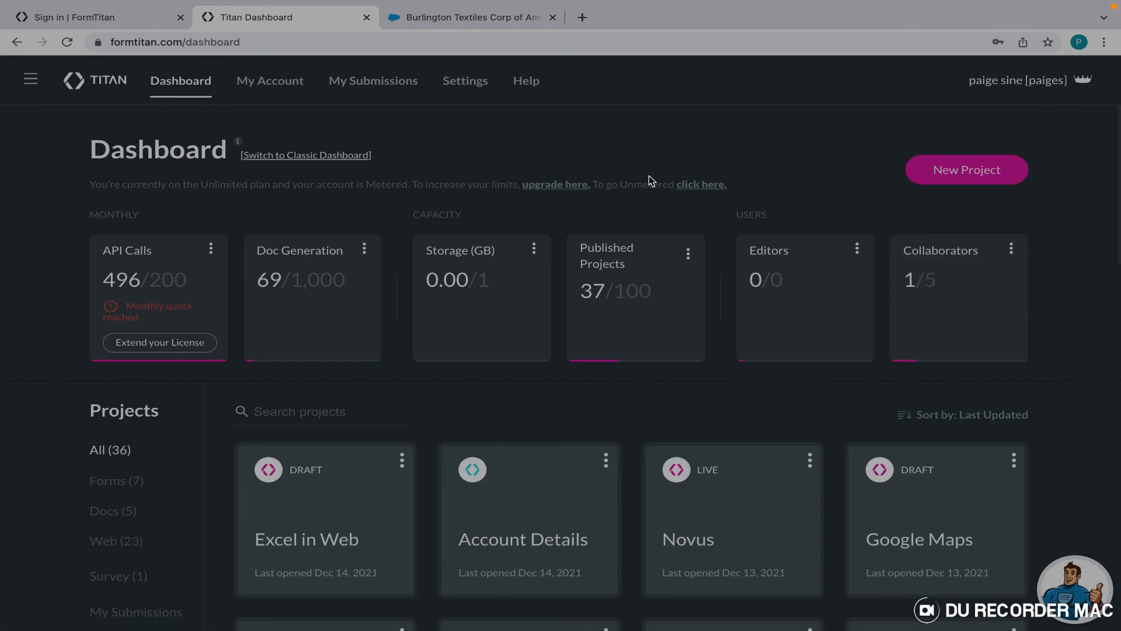
Inspect the Excel in Web project without syncing tabs, then return to the Dashboard.
scroll(649, 176, down, 2)
click(324, 407)
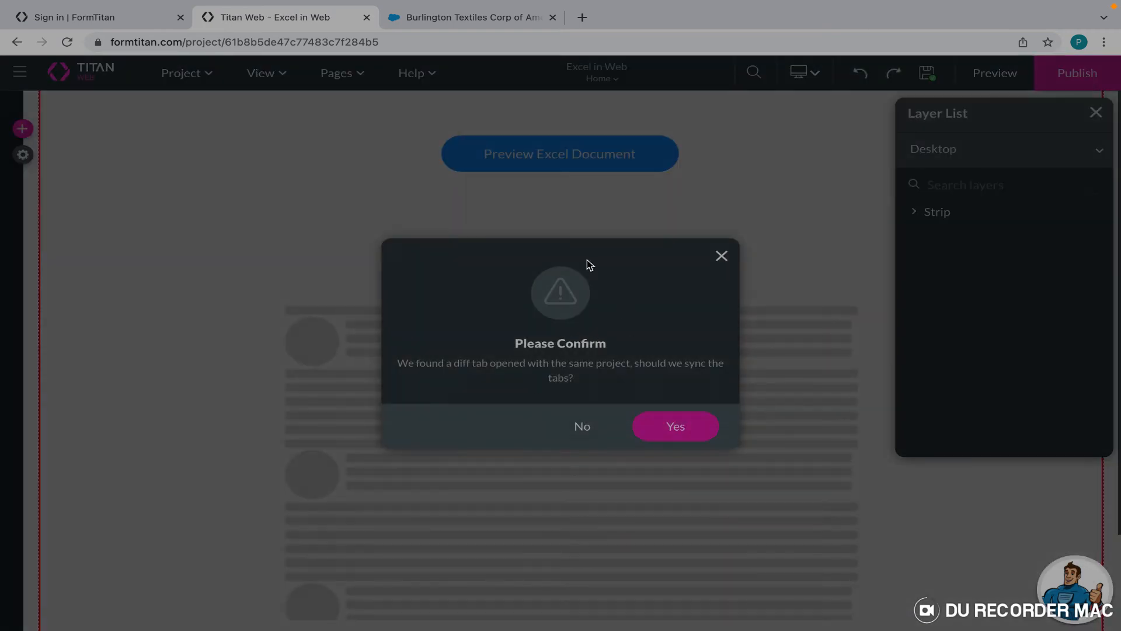
click(583, 426)
scroll(429, 226, down, 1)
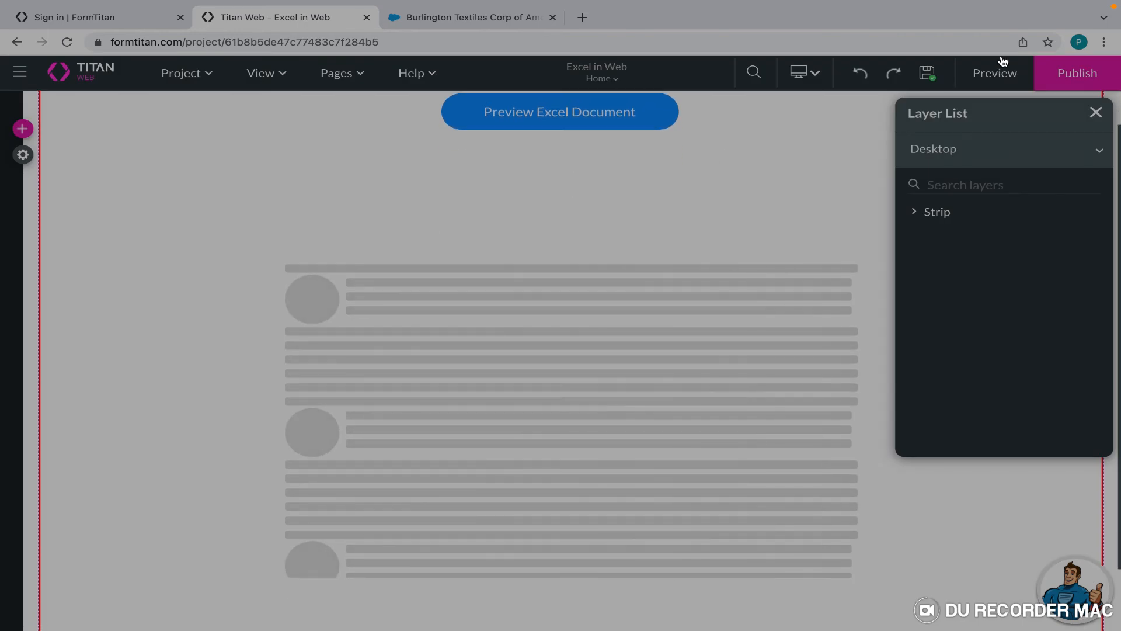
click(1096, 112)
click(688, 290)
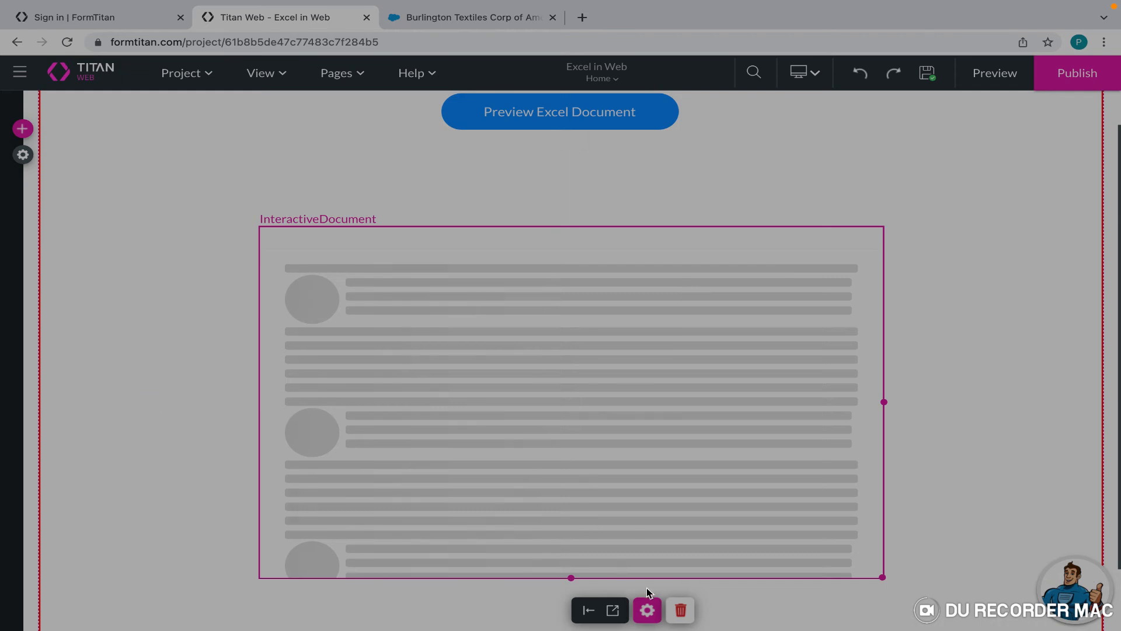
click(101, 89)
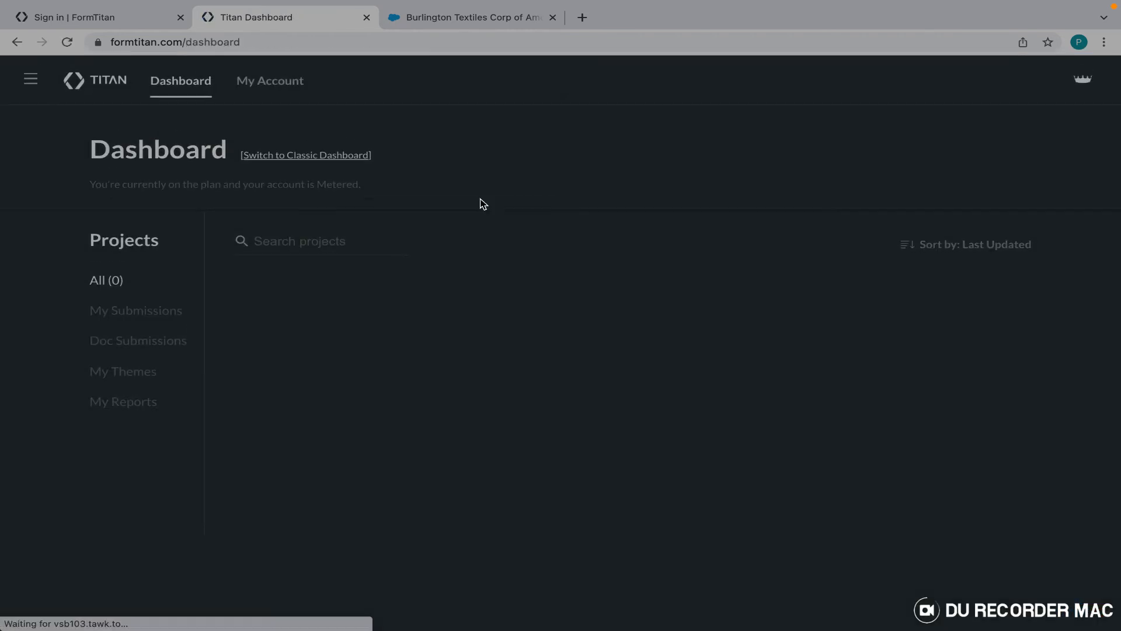
Create a Web project from the Blank template, named 'Excel Doc Gen Tutorial'.
click(961, 175)
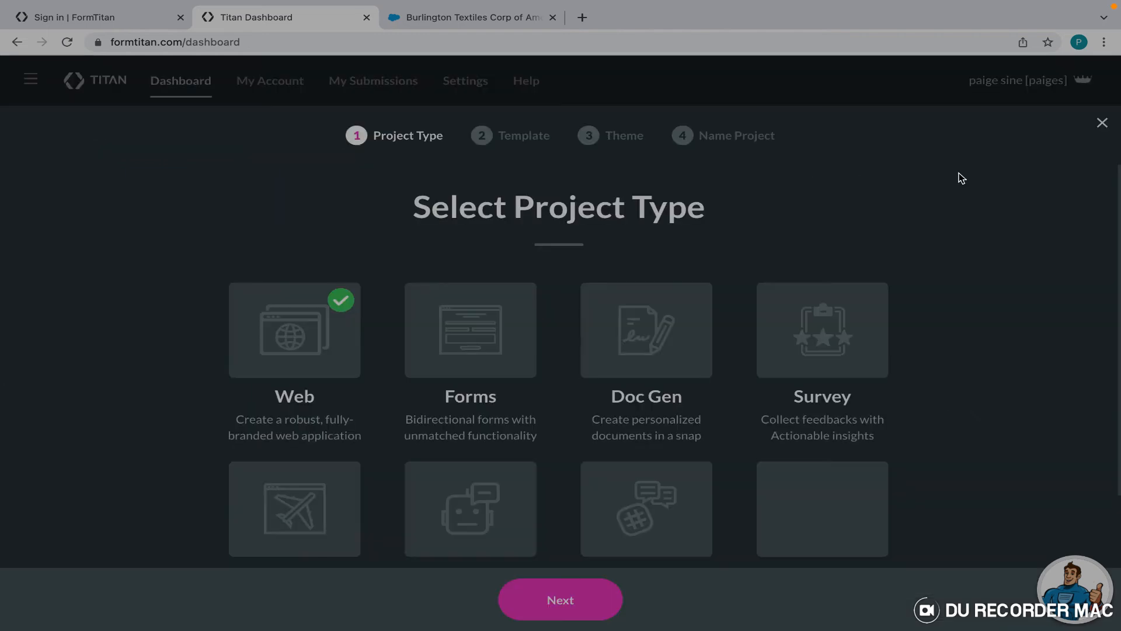
click(556, 611)
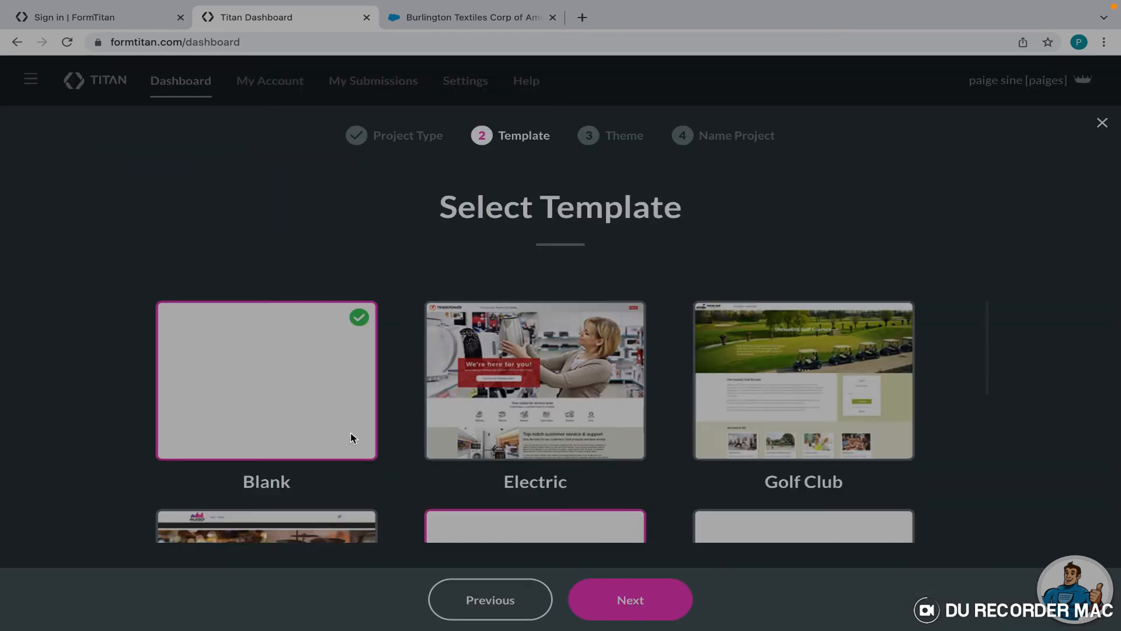
click(629, 600)
click(631, 602)
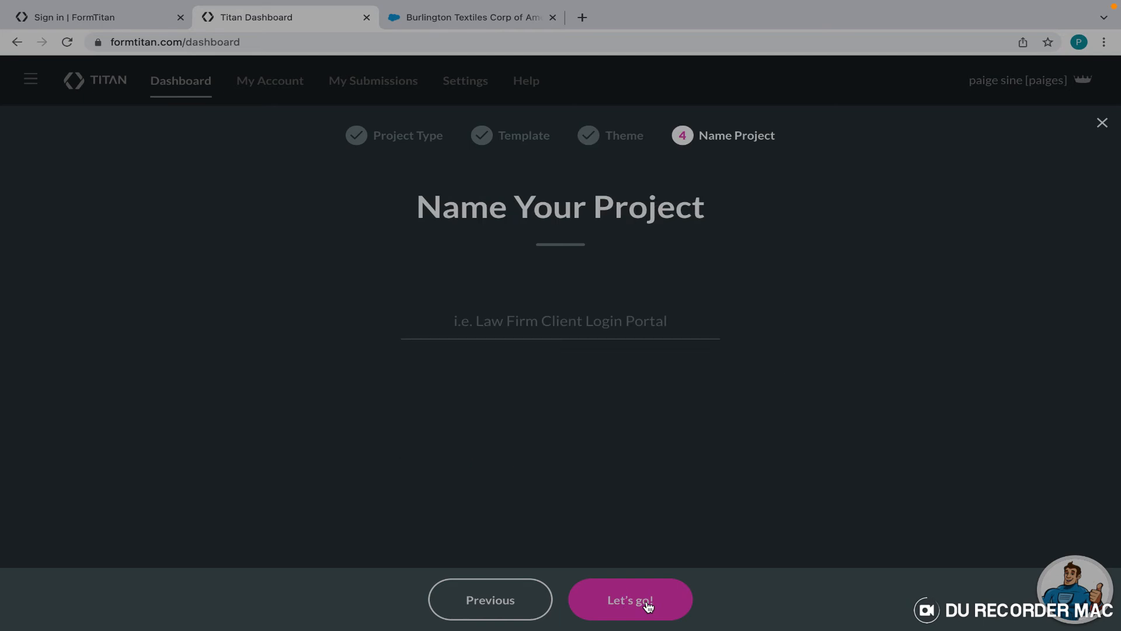
click(571, 330)
text(Excel)
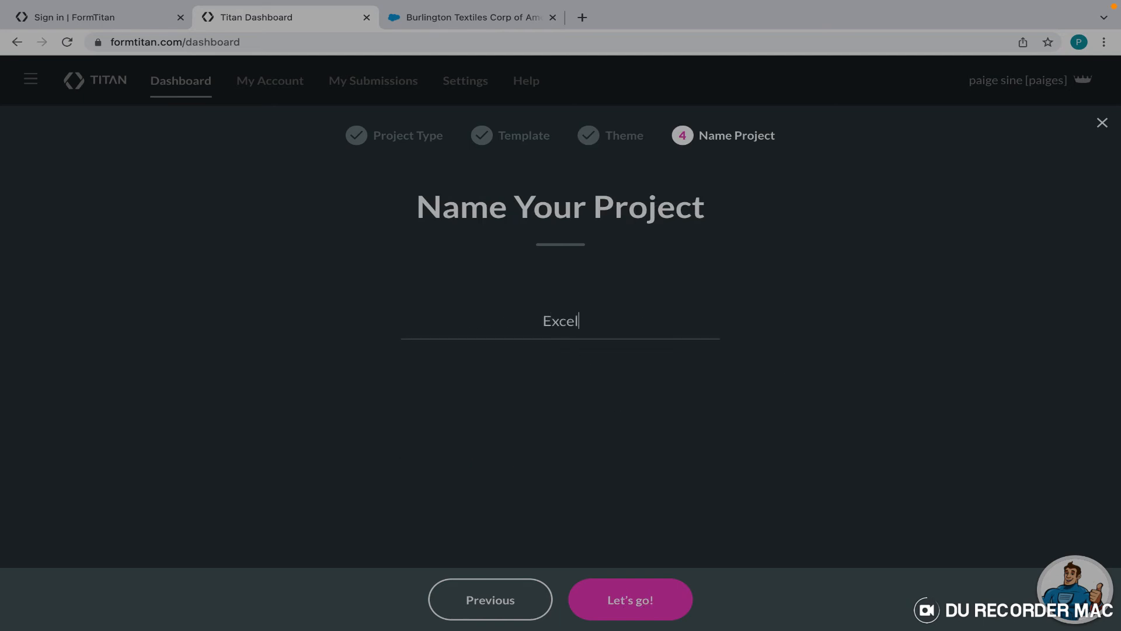
text( Doc Gen Tutorial)
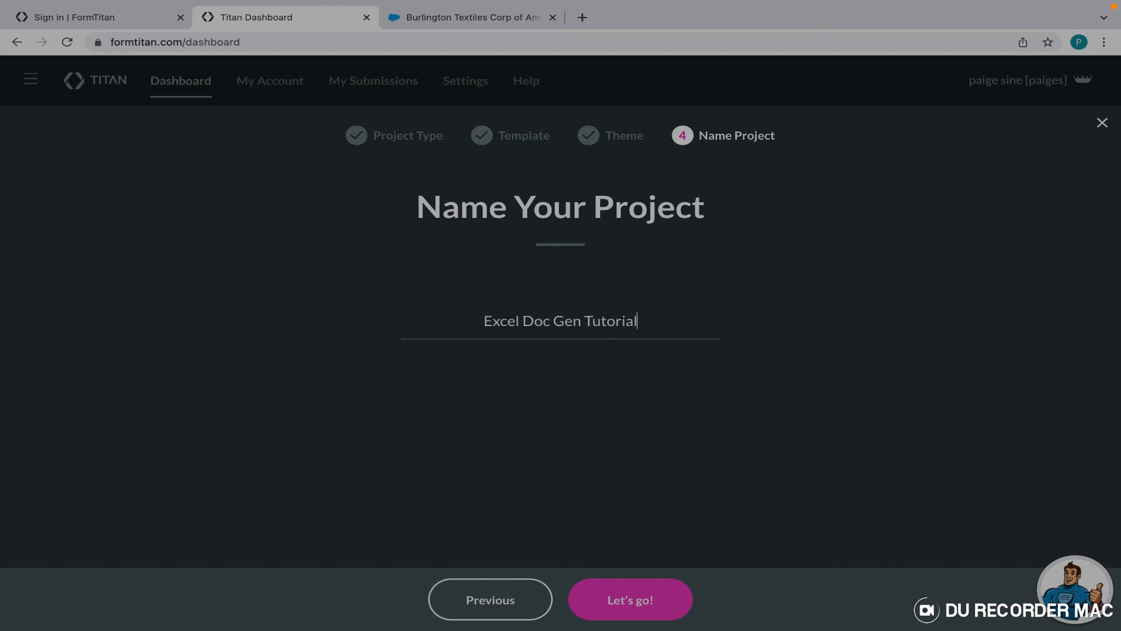
click(643, 597)
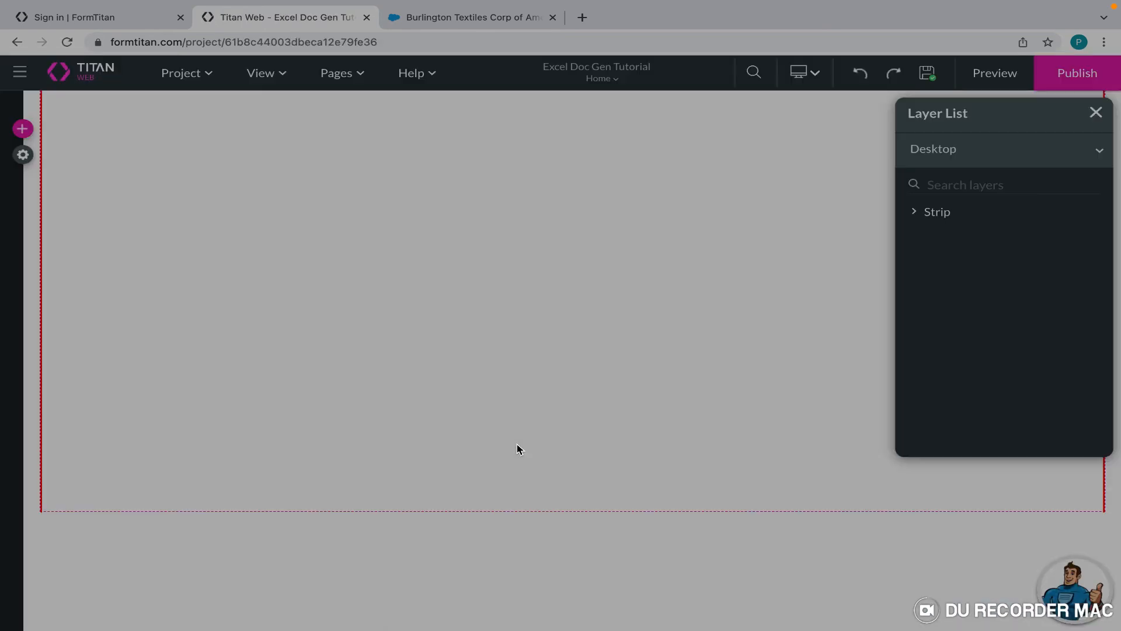
Drag the Col1 strip taller, then create a new Excel document-generation template under Tools settings.
click(560, 340)
drag(566, 511, 563, 628)
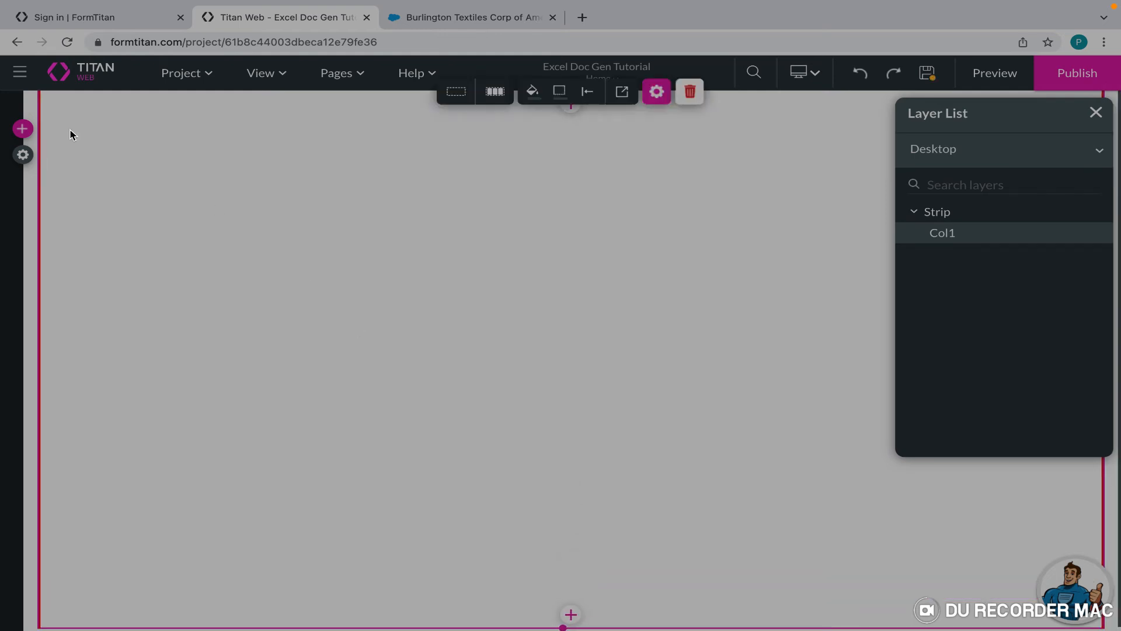
click(23, 155)
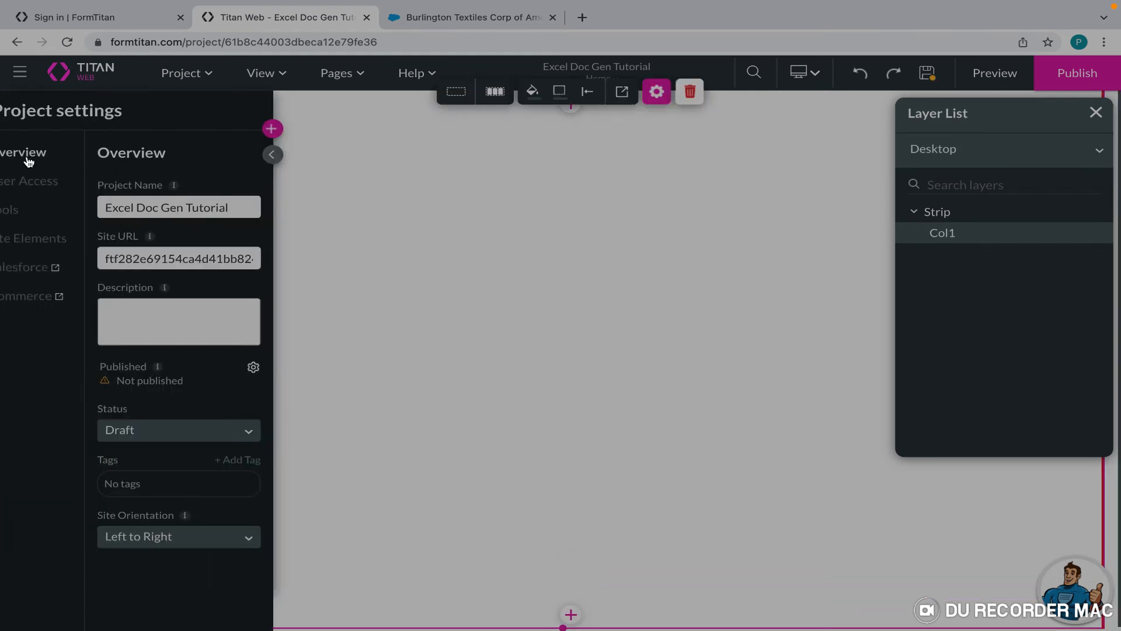
click(25, 212)
scroll(159, 405, down, 3)
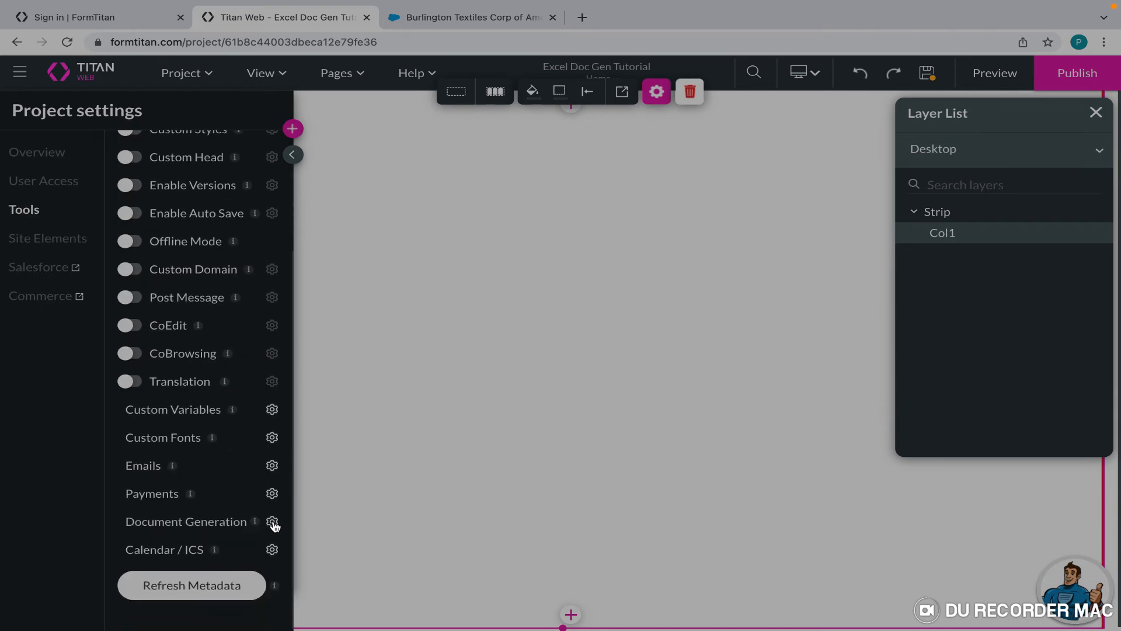
click(273, 524)
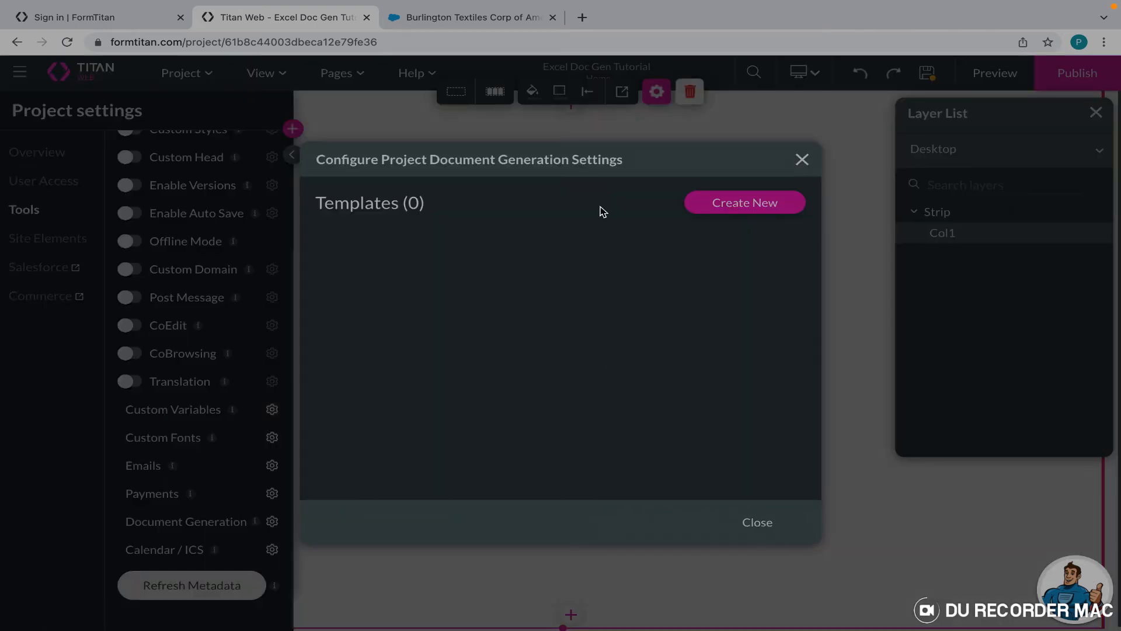
click(730, 207)
click(711, 259)
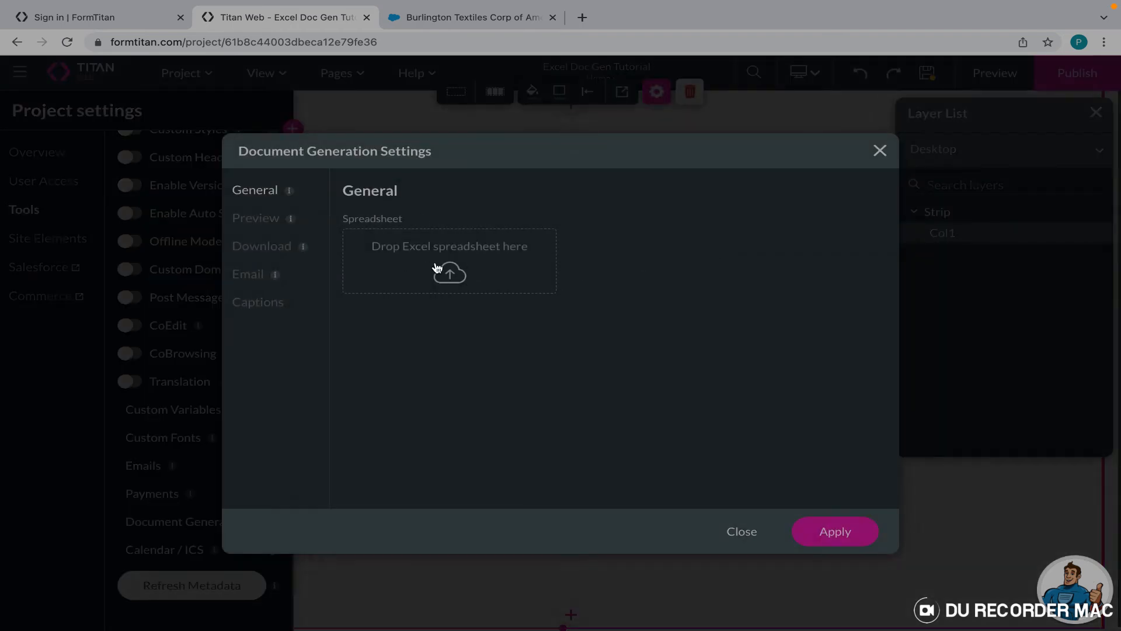
Upload Book1.xlsx from the Documents folder as the template's spreadsheet.
click(459, 276)
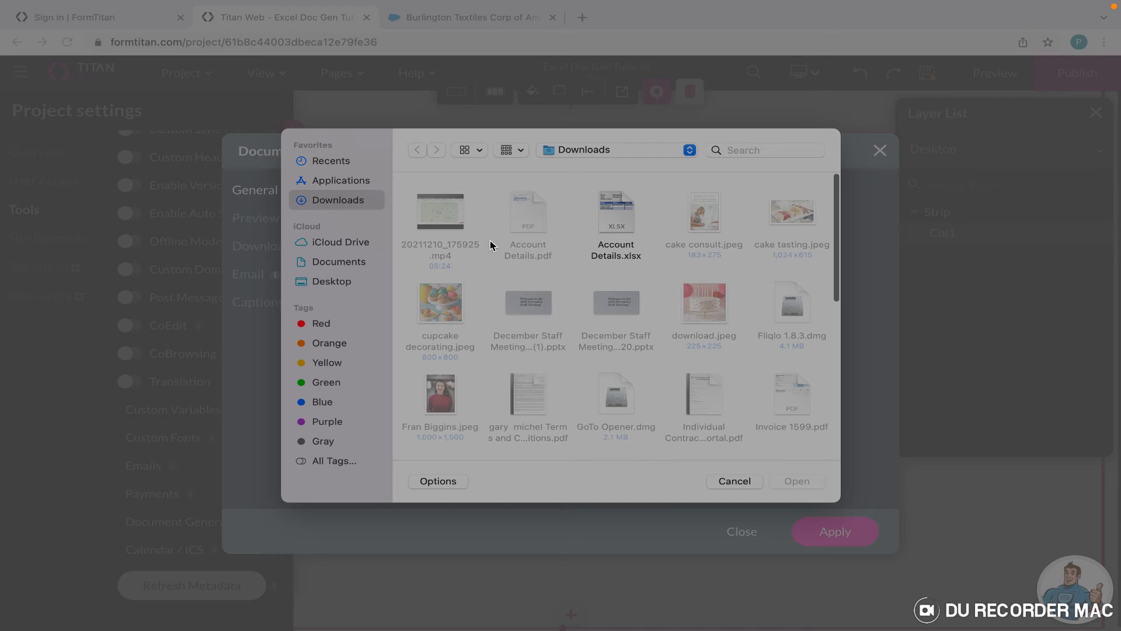
scroll(506, 291, down, 2)
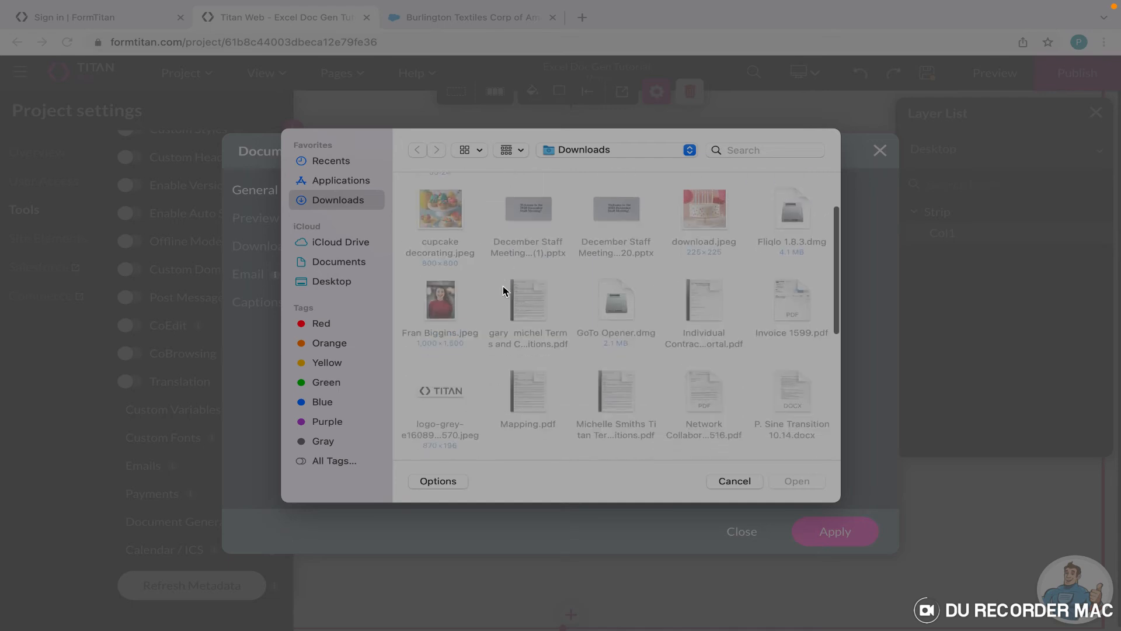
click(328, 243)
click(329, 261)
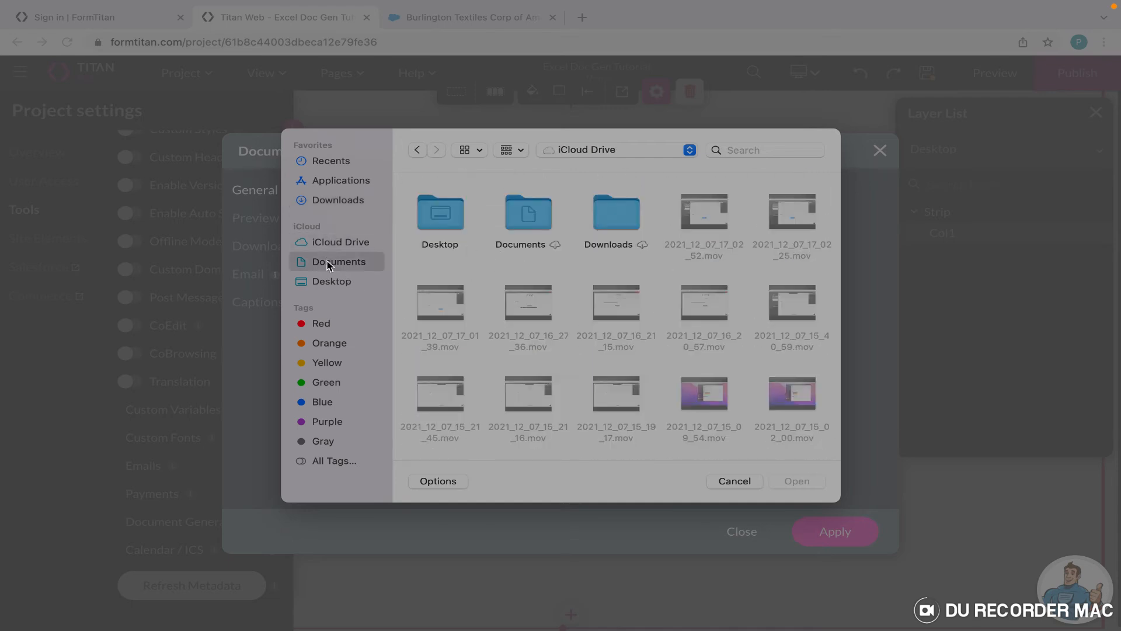
click(518, 216)
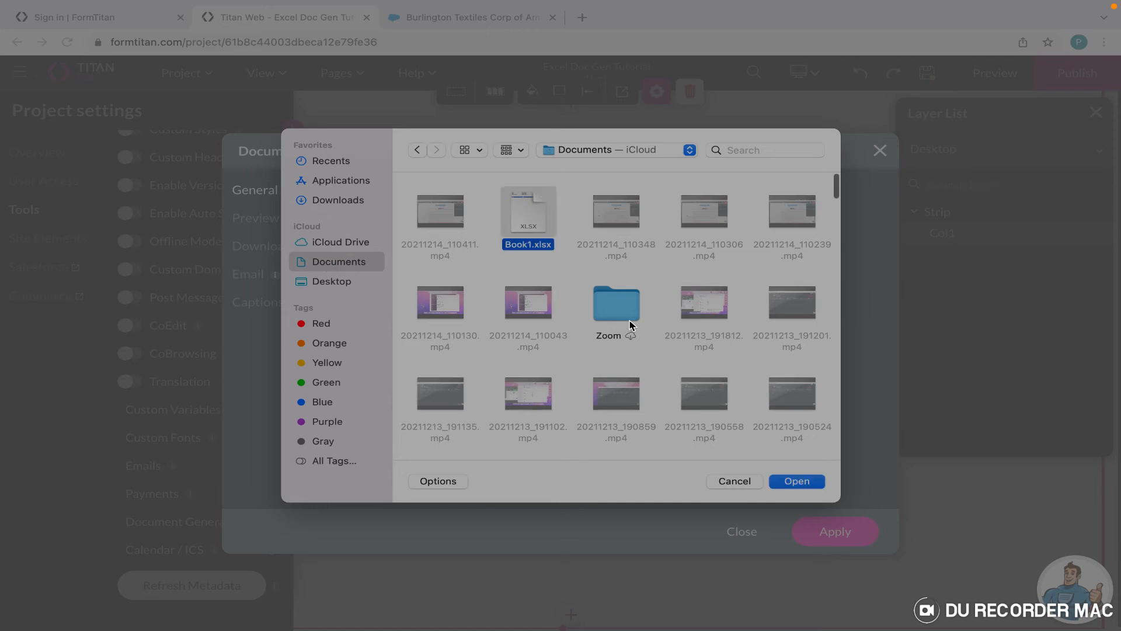
click(798, 482)
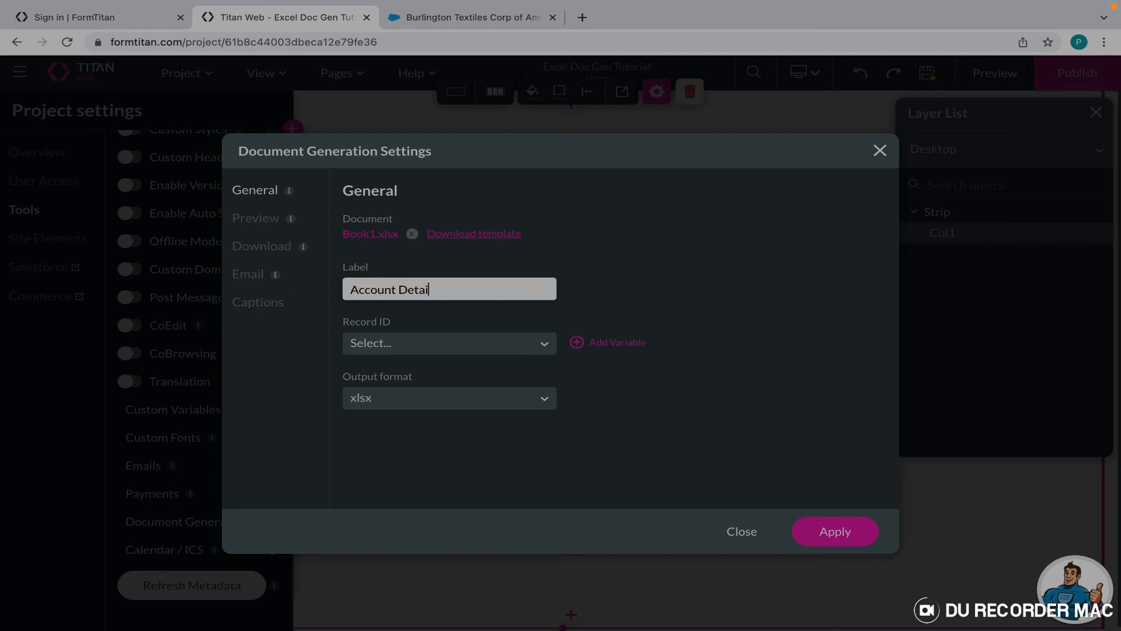
Check the empty Record ID list, then add a new project-level static variable.
click(395, 340)
click(570, 323)
click(593, 348)
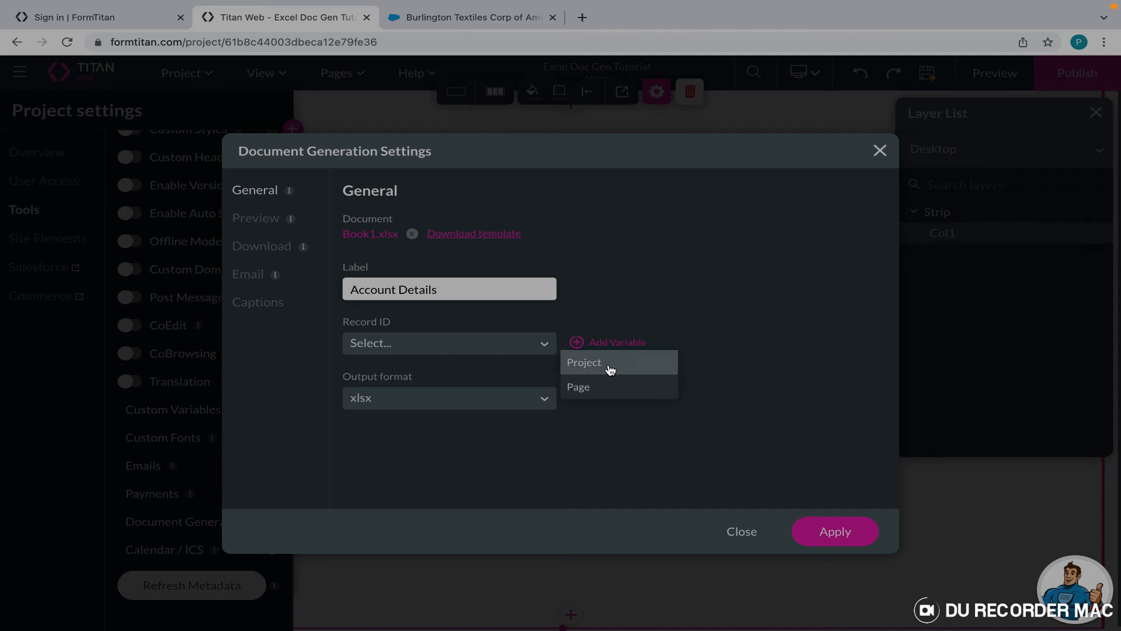
click(602, 367)
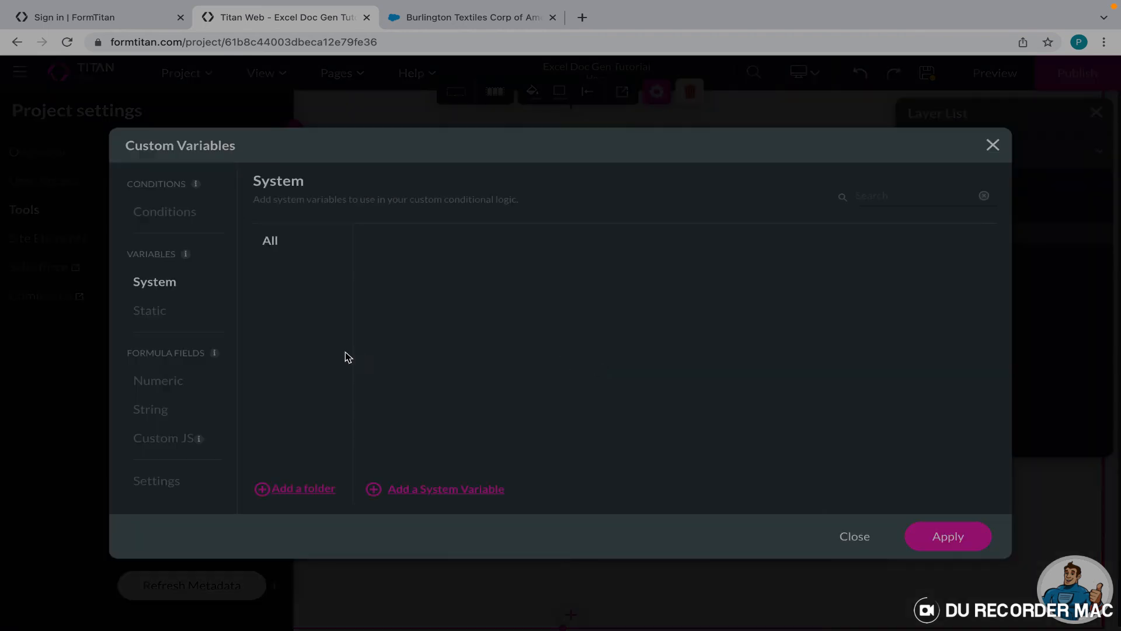
click(153, 313)
click(397, 489)
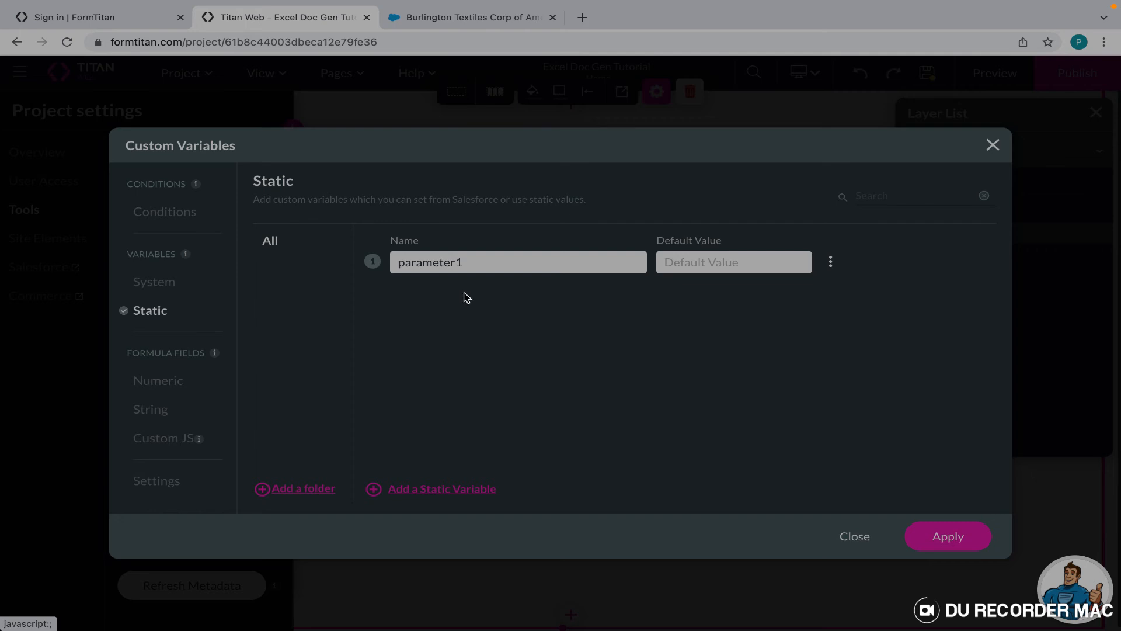
Rename the new static variable from parameter1 to accountid.
double_click(475, 263)
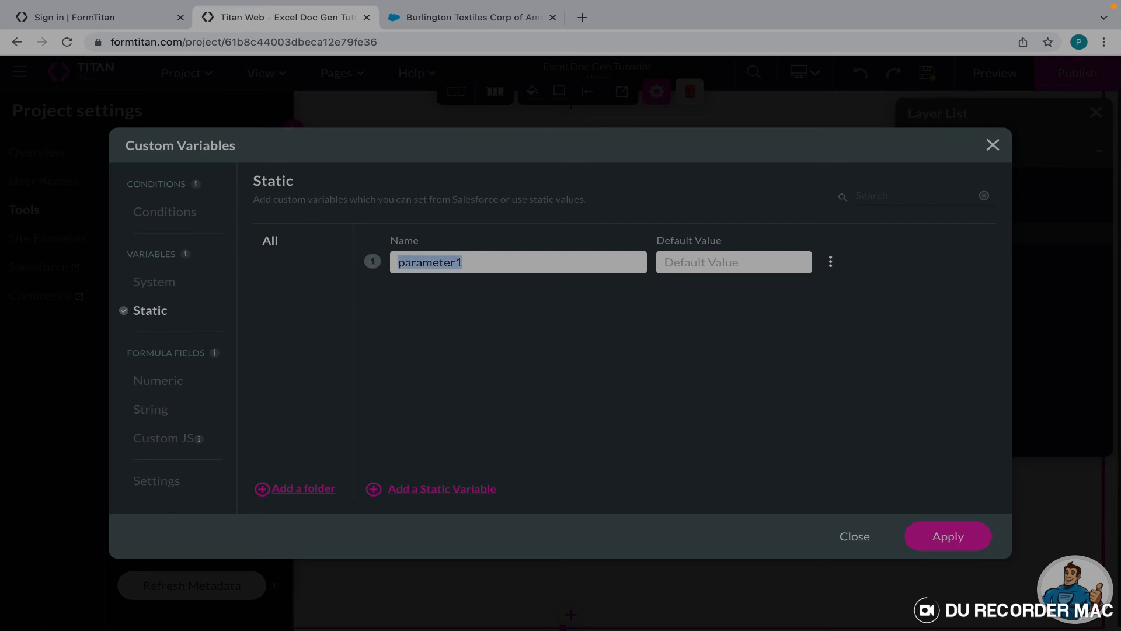
text(a)
key(BackSpace)
text(accountid)
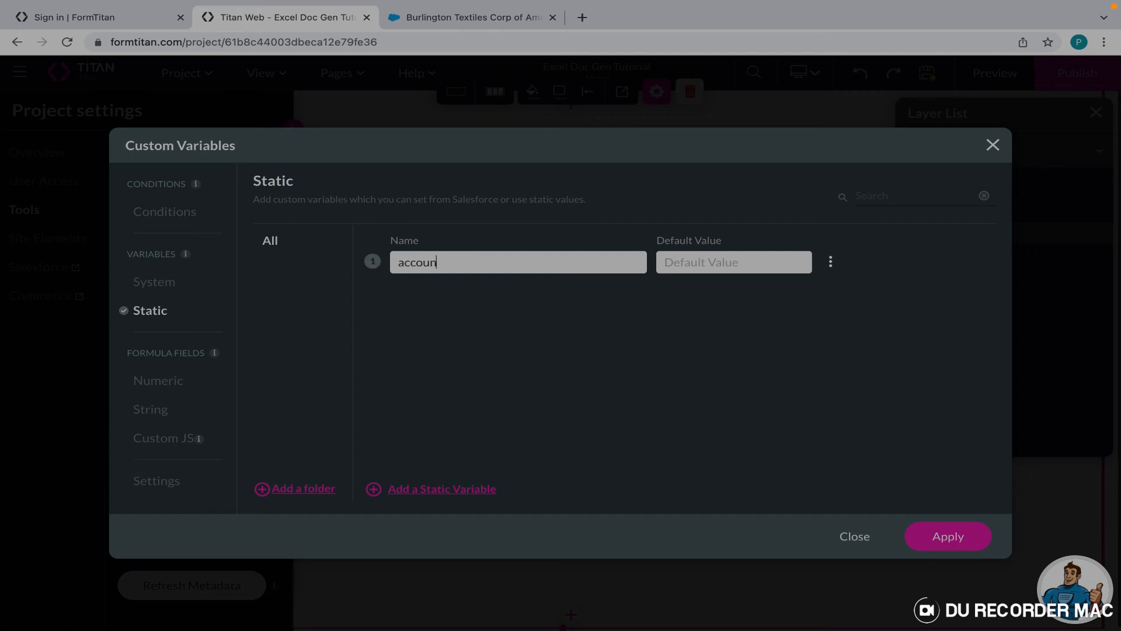
click(667, 259)
Copy the Burlington Textiles record ID from the Salesforce URL into accountid's default value.
click(468, 17)
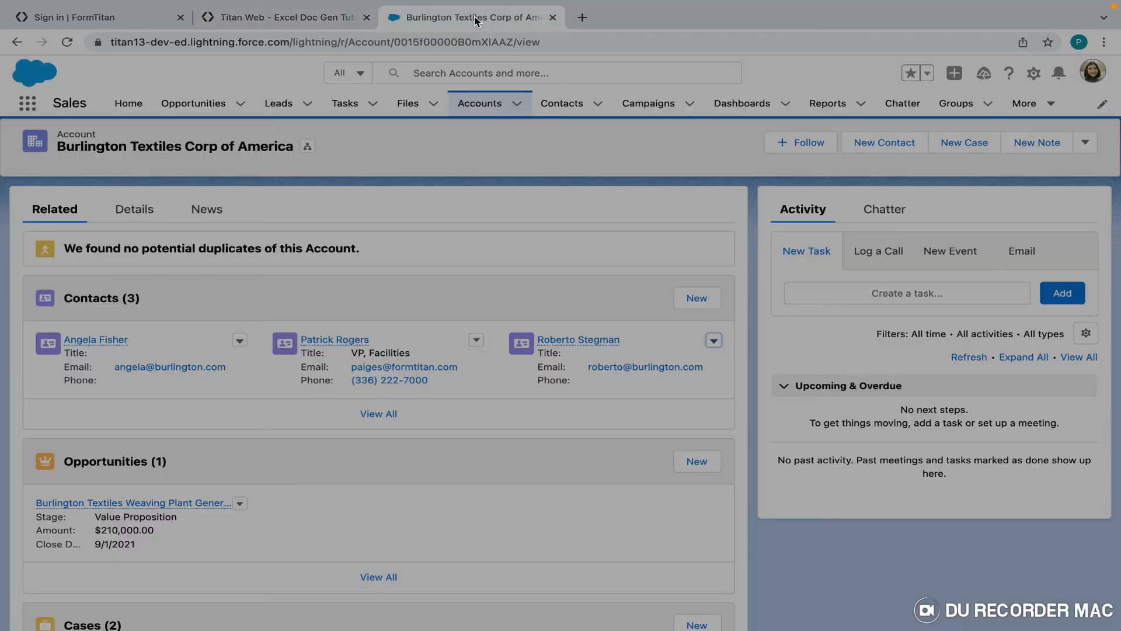
click(511, 41)
drag(511, 41, 397, 46)
key(super+c)
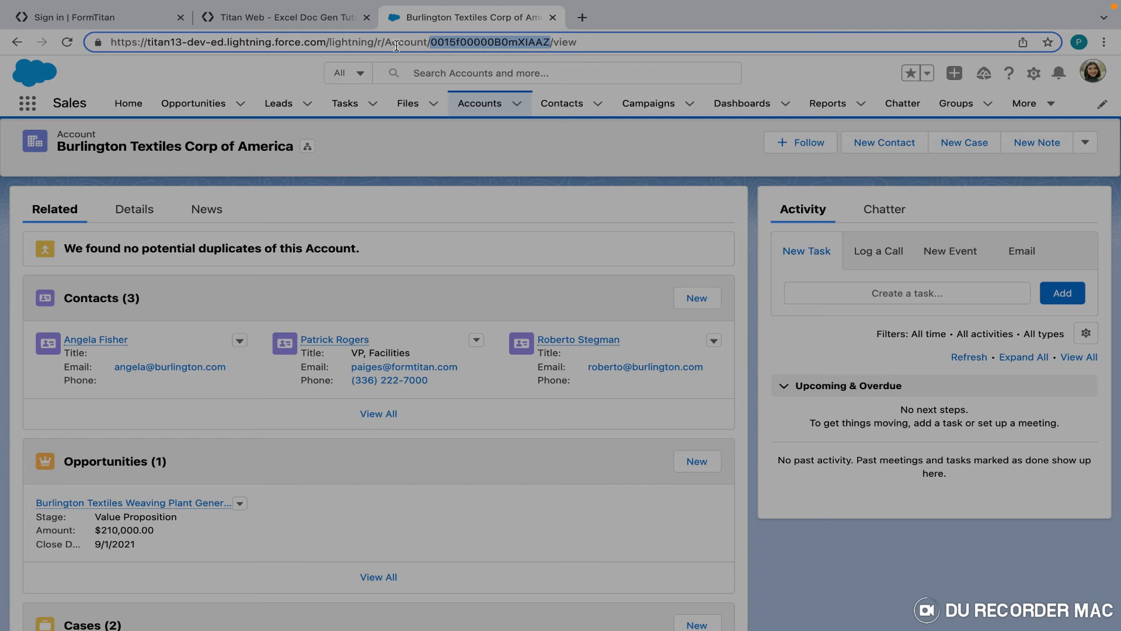
click(315, 21)
click(675, 260)
key(super+v)
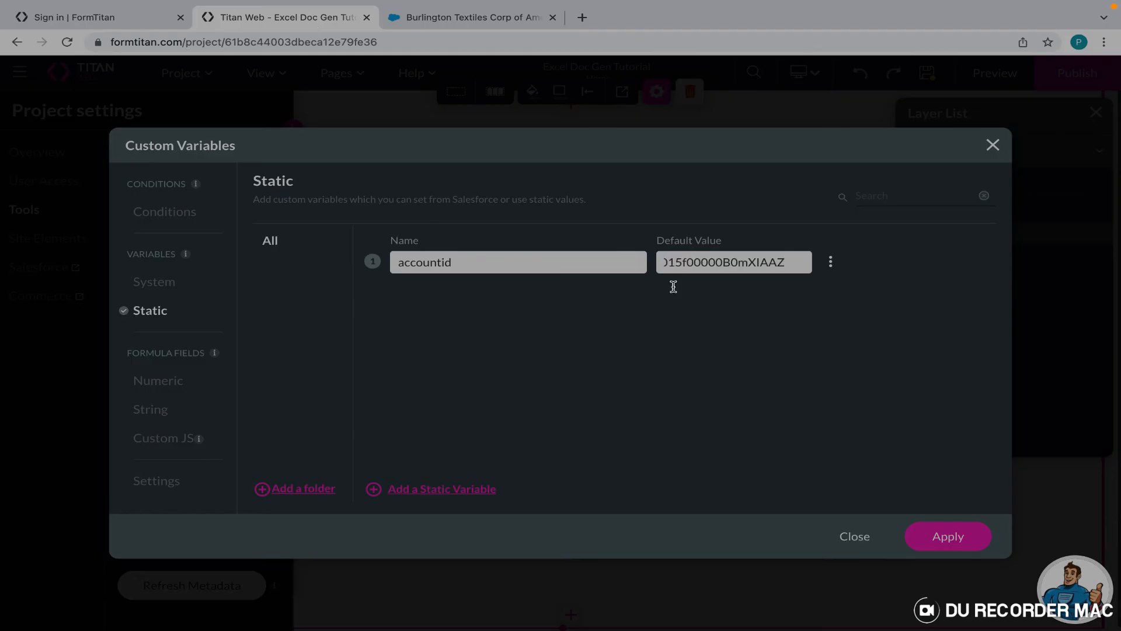
Apply the variable, set Record ID to GP: accountid, and keep xlsx output.
click(937, 539)
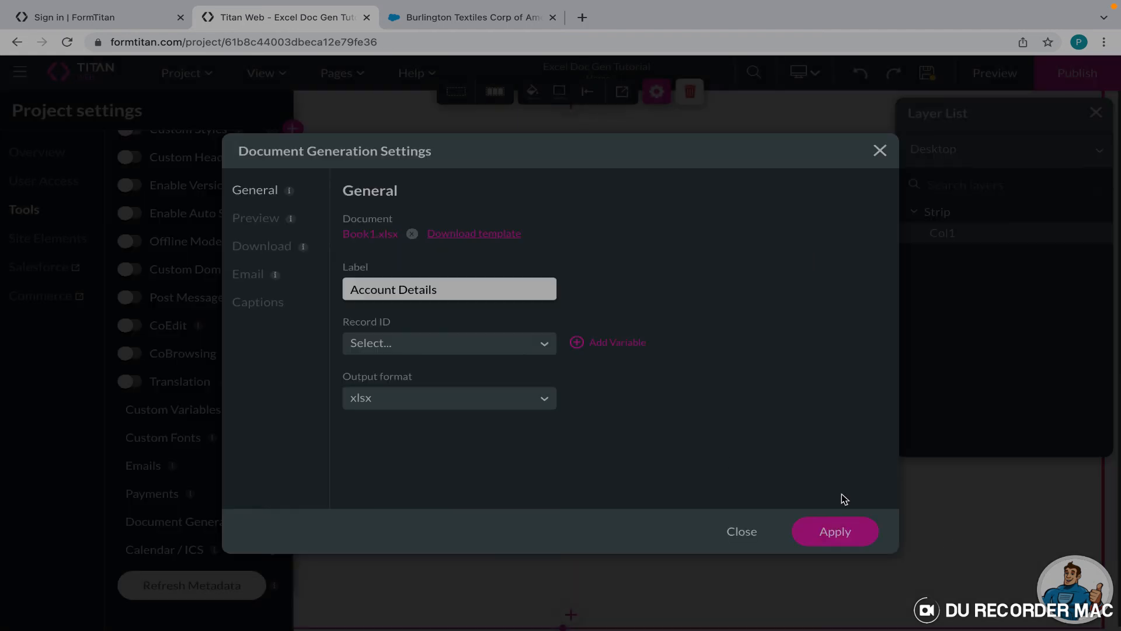
click(432, 344)
click(430, 375)
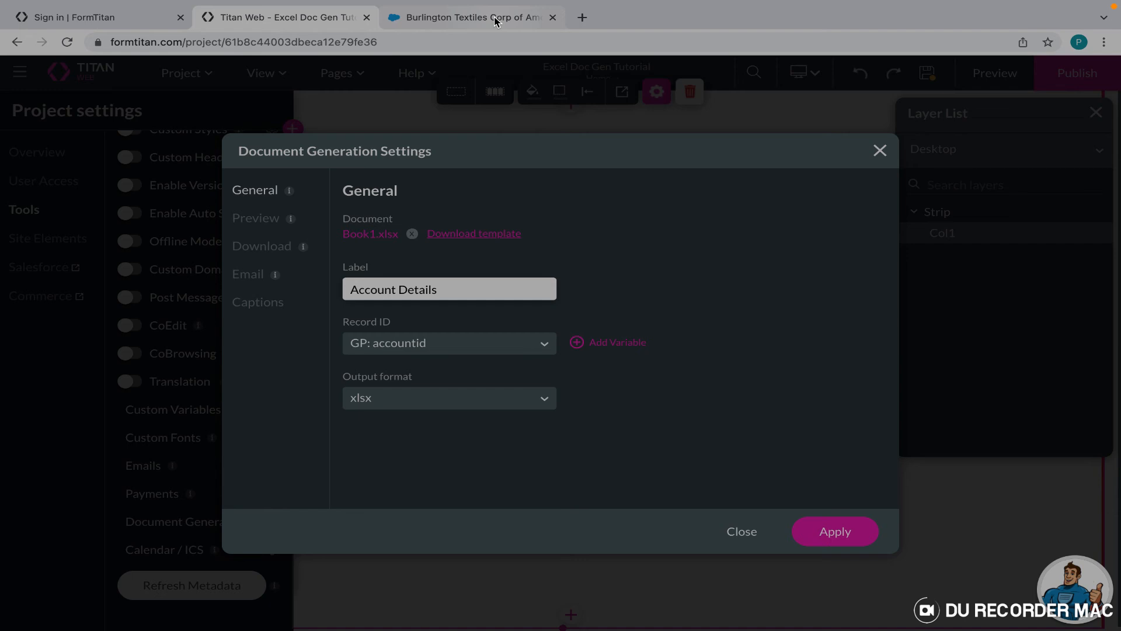
click(412, 399)
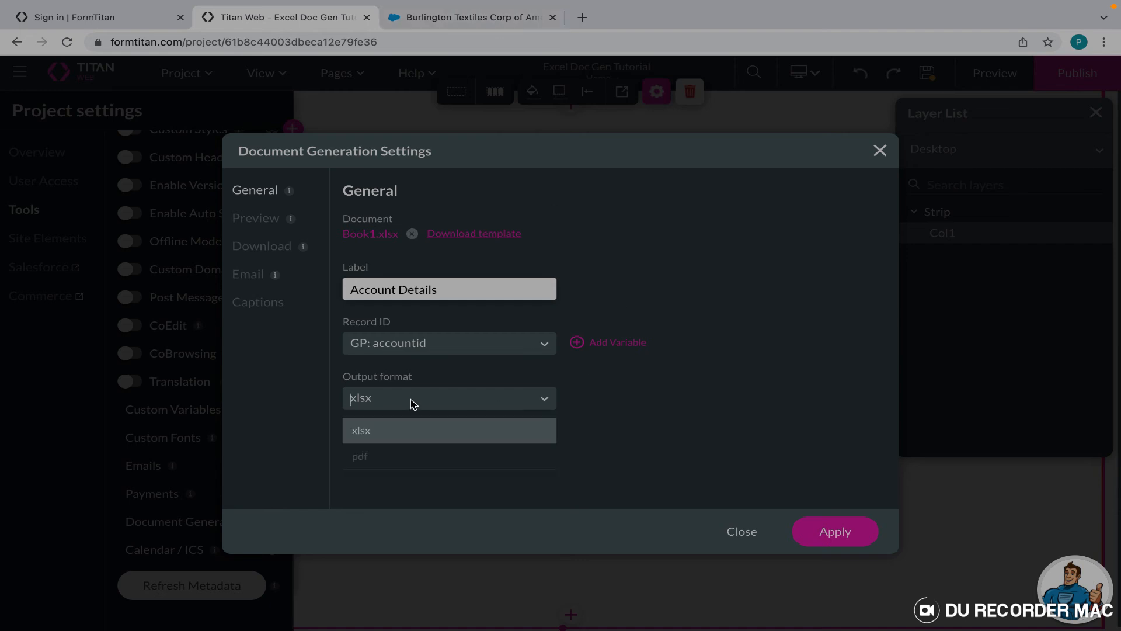
click(366, 439)
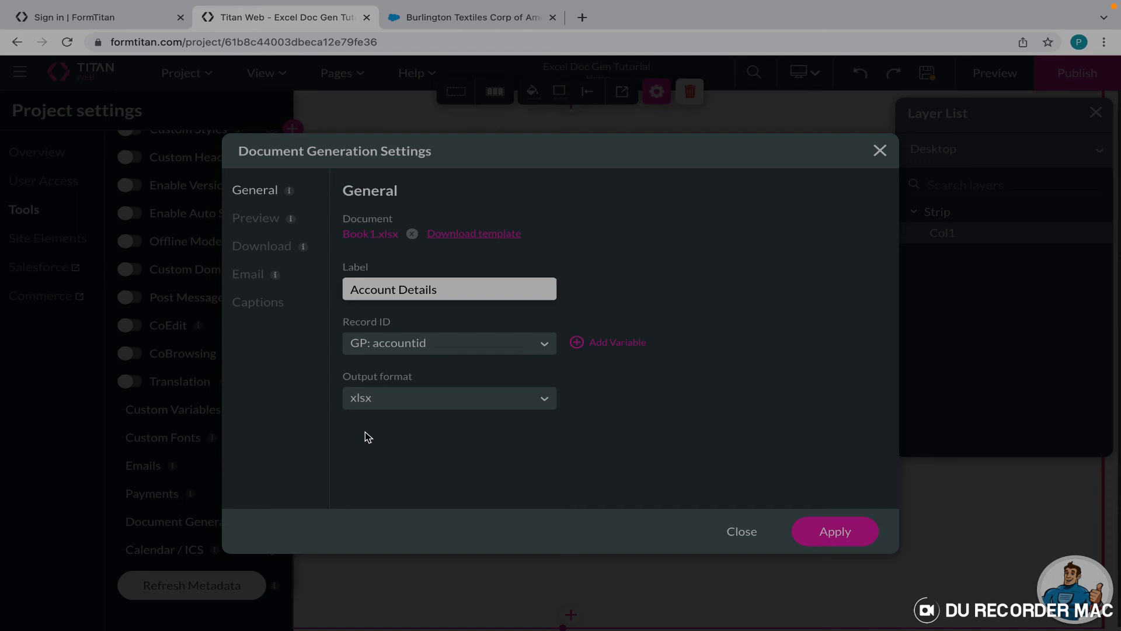
Glance at Preview settings, then switch output format to pdf and back to xlsx.
click(259, 224)
click(241, 192)
click(372, 407)
click(367, 467)
click(383, 402)
click(376, 437)
click(250, 220)
Enable document preview with xlsx as the preview format.
click(352, 220)
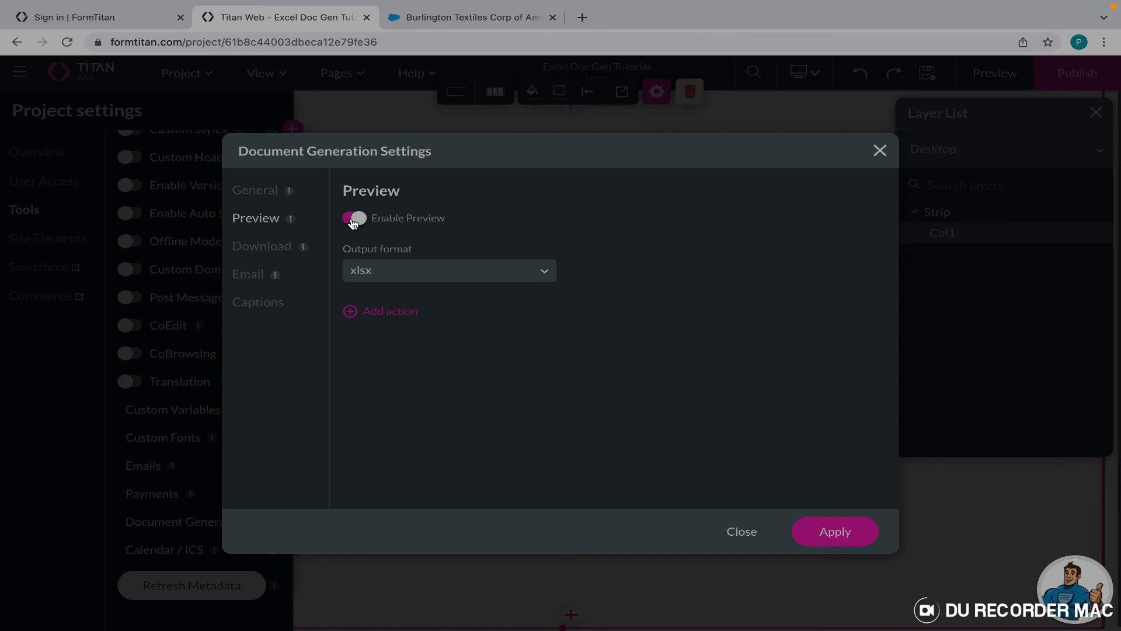
click(497, 276)
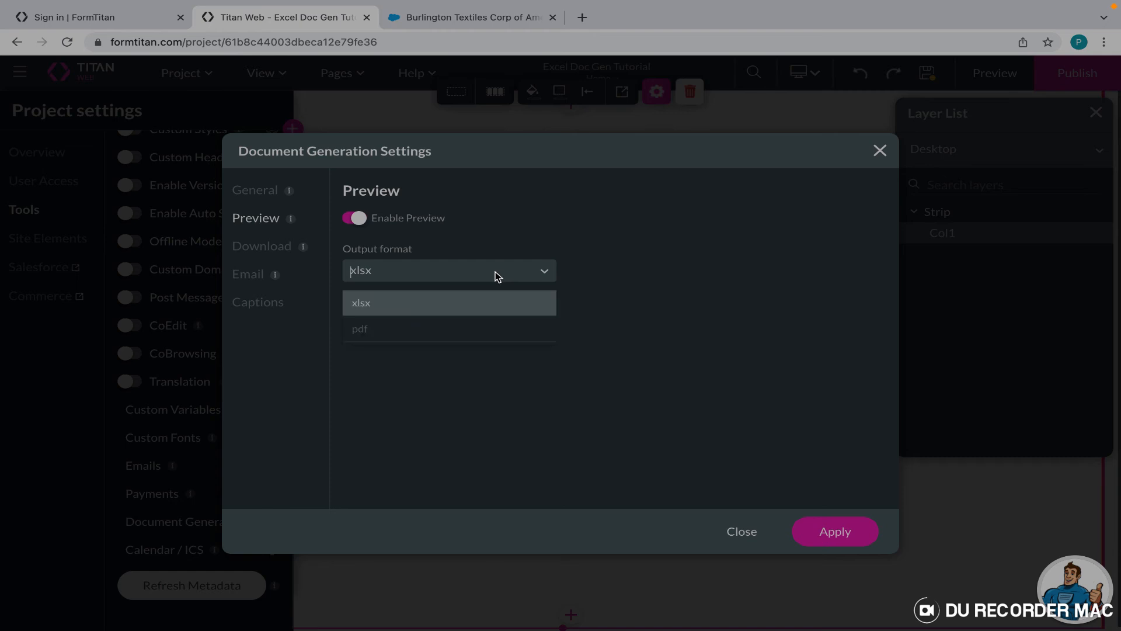
click(470, 305)
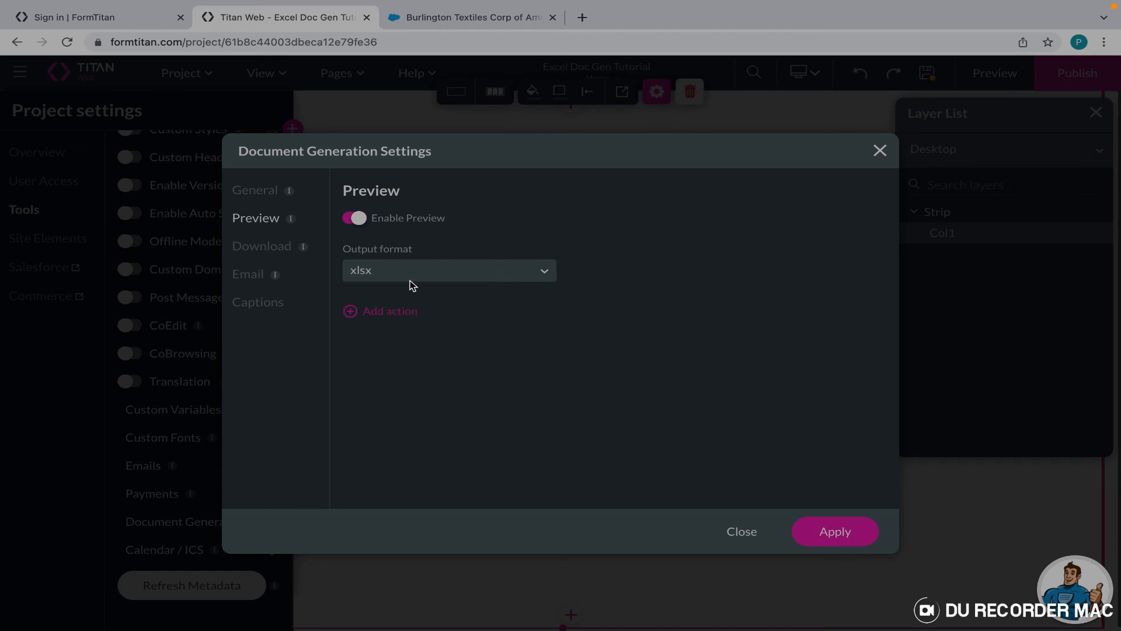
Add a preview action labelled Download and remove the extra Action 2.
click(382, 314)
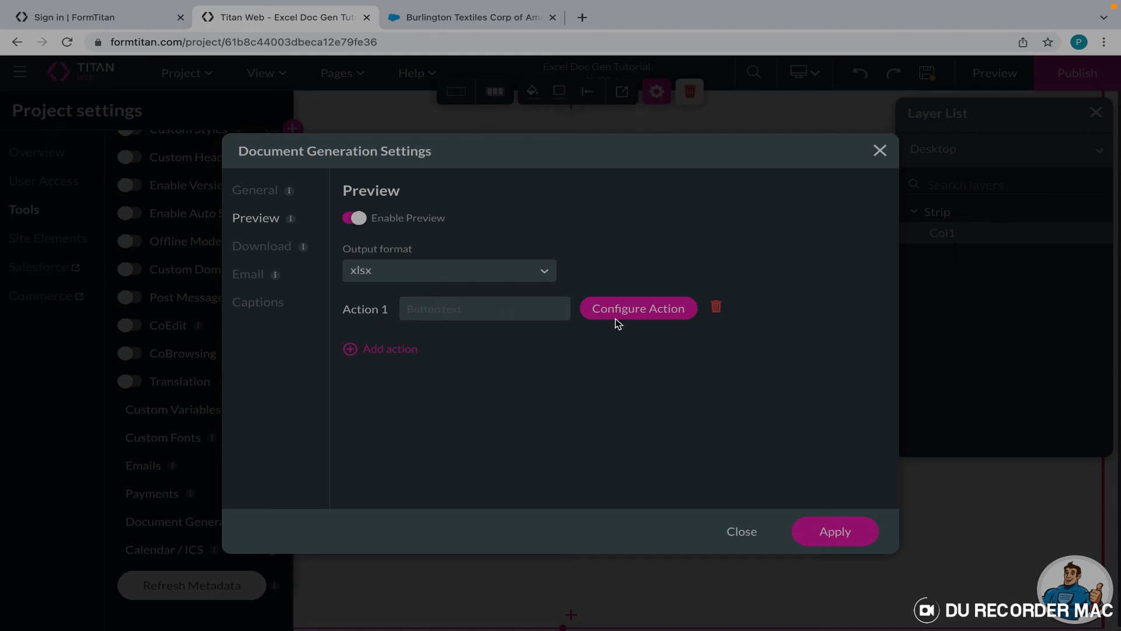
click(418, 305)
text(Download)
click(632, 308)
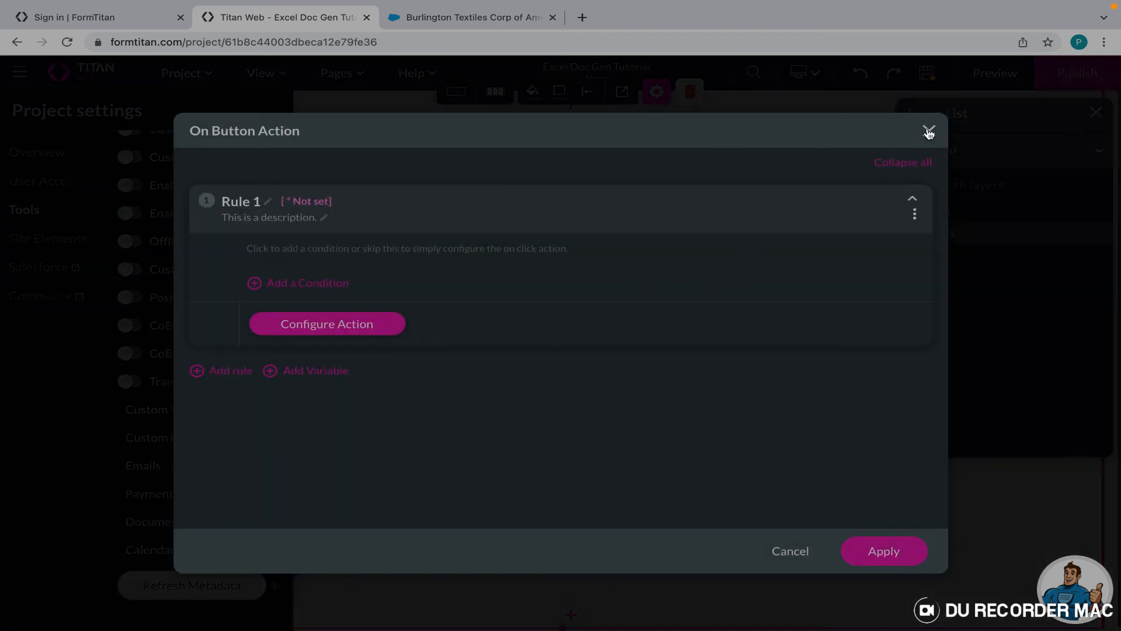
click(929, 131)
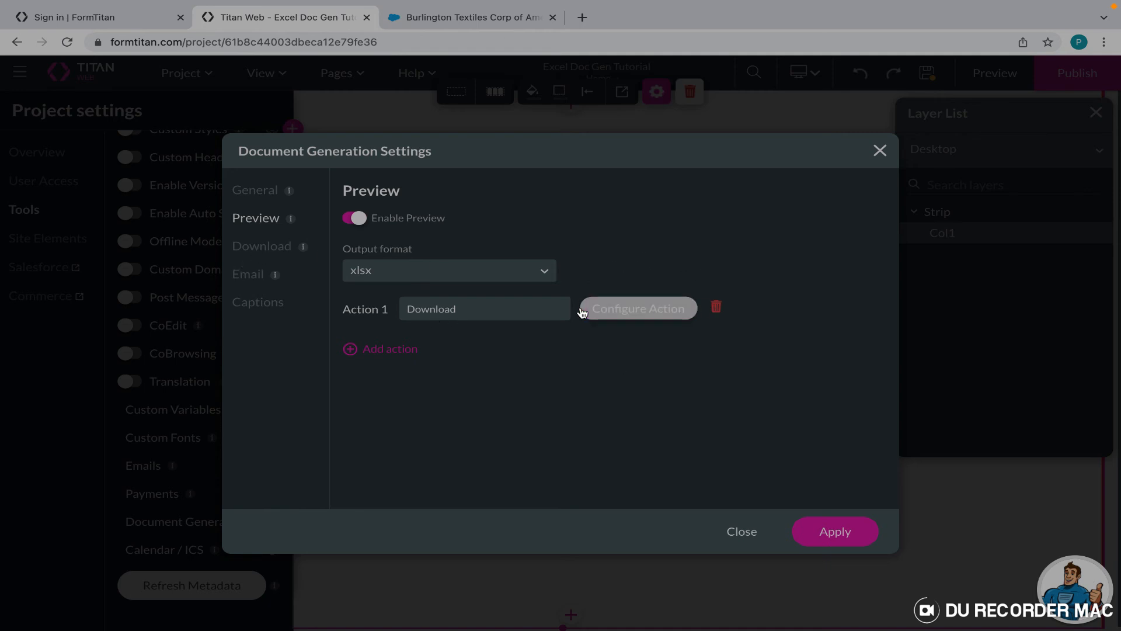
click(390, 351)
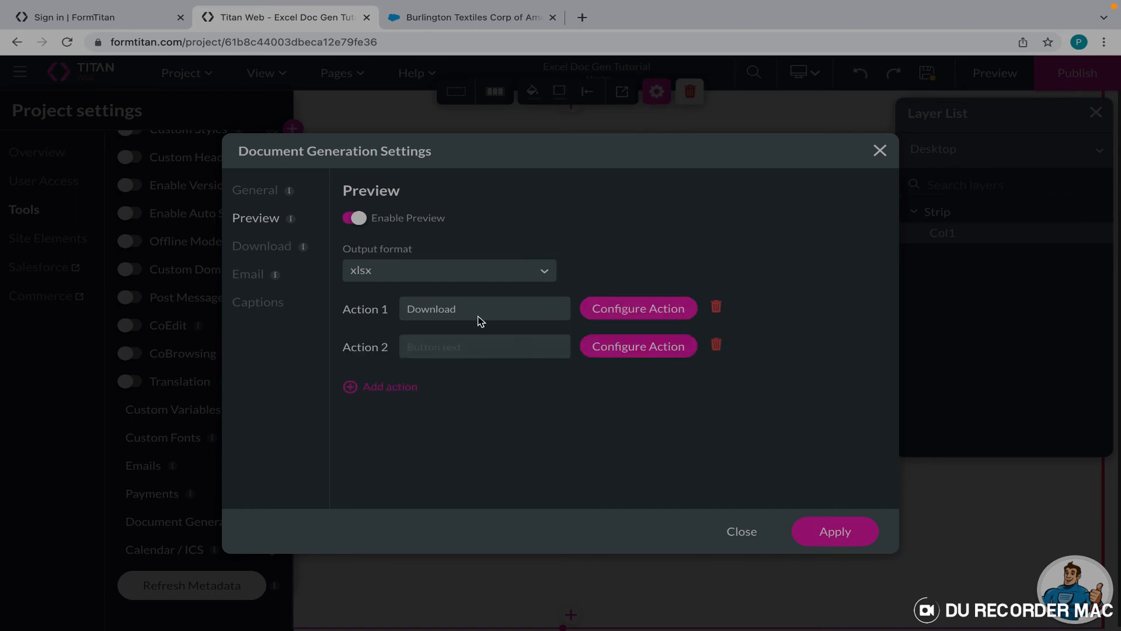
click(717, 344)
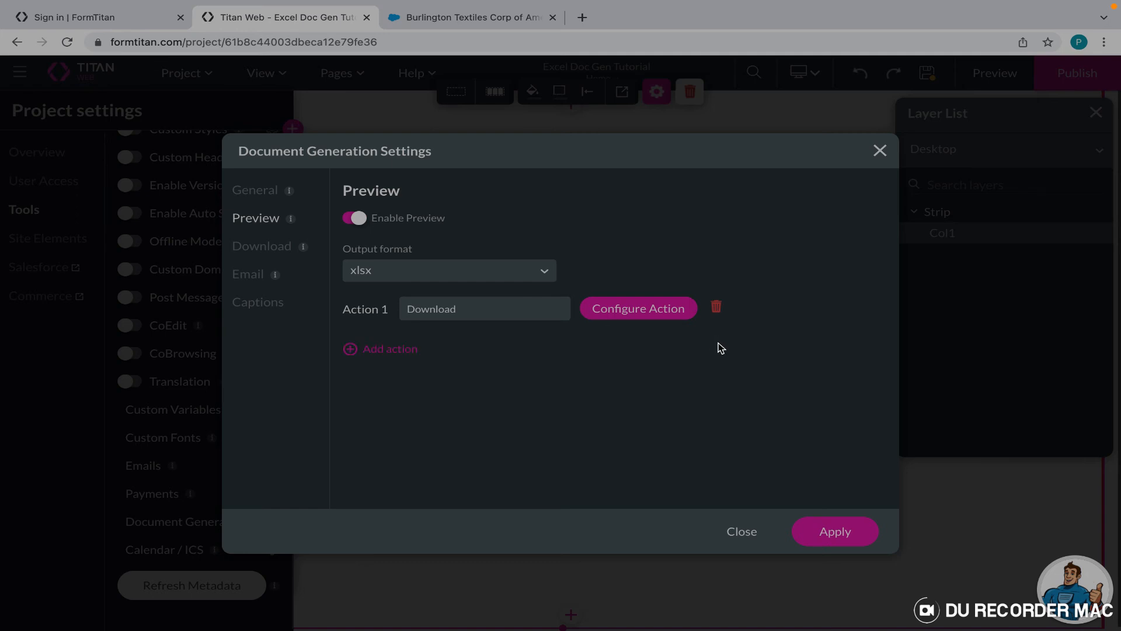
Enable xlsx download with dynamic naming off and custom file name 'Account Details'.
click(260, 248)
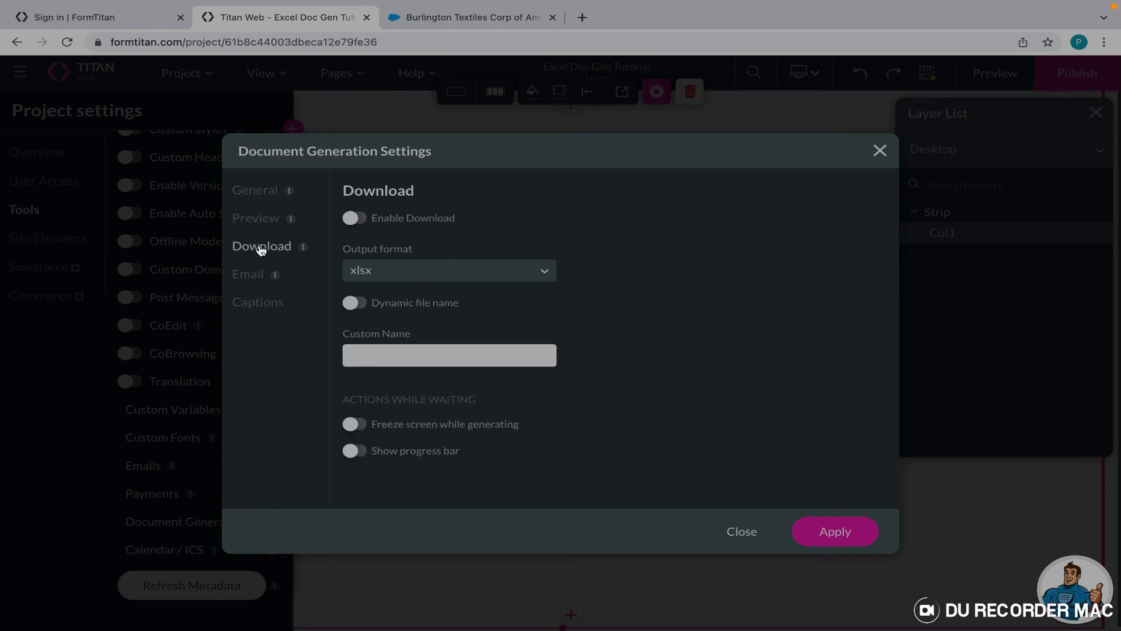
click(354, 220)
click(353, 305)
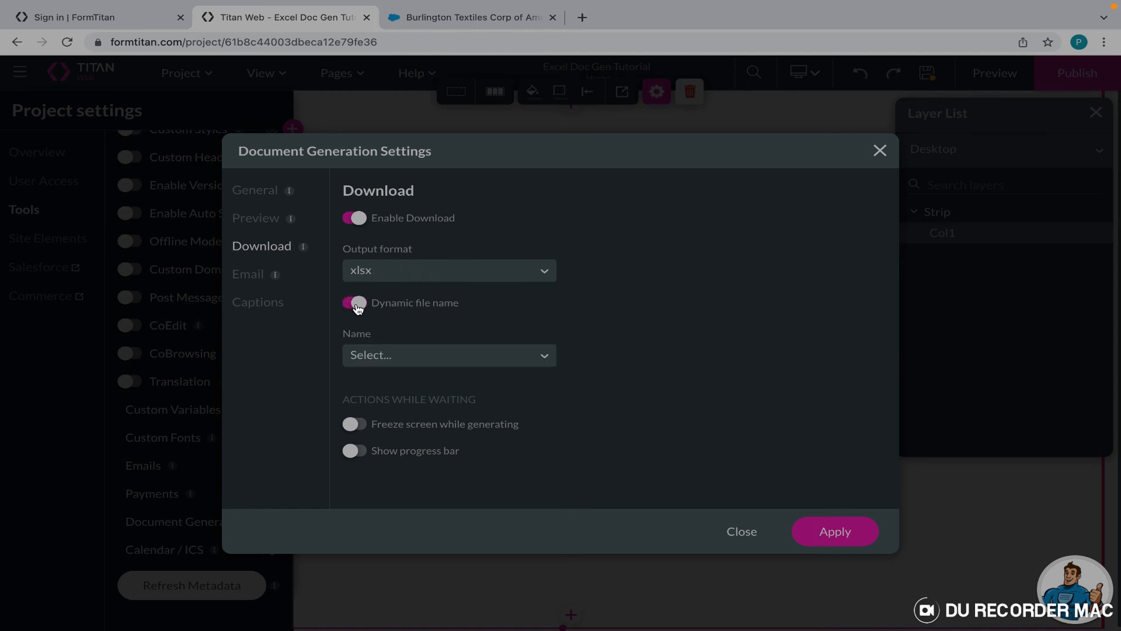
click(428, 358)
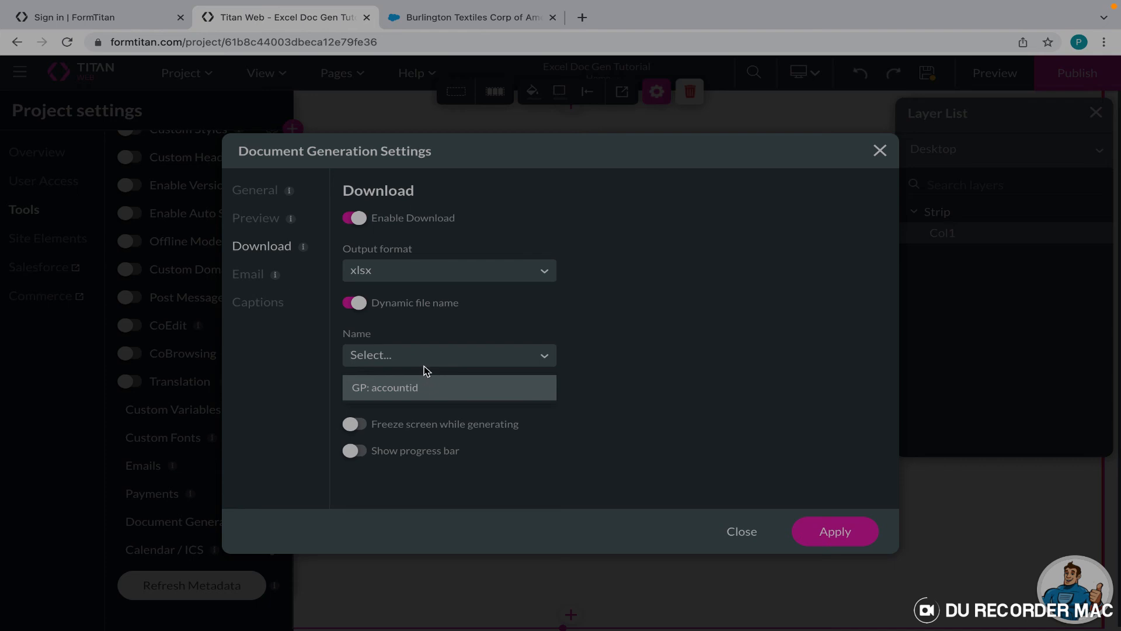
click(358, 304)
click(380, 357)
text(A)
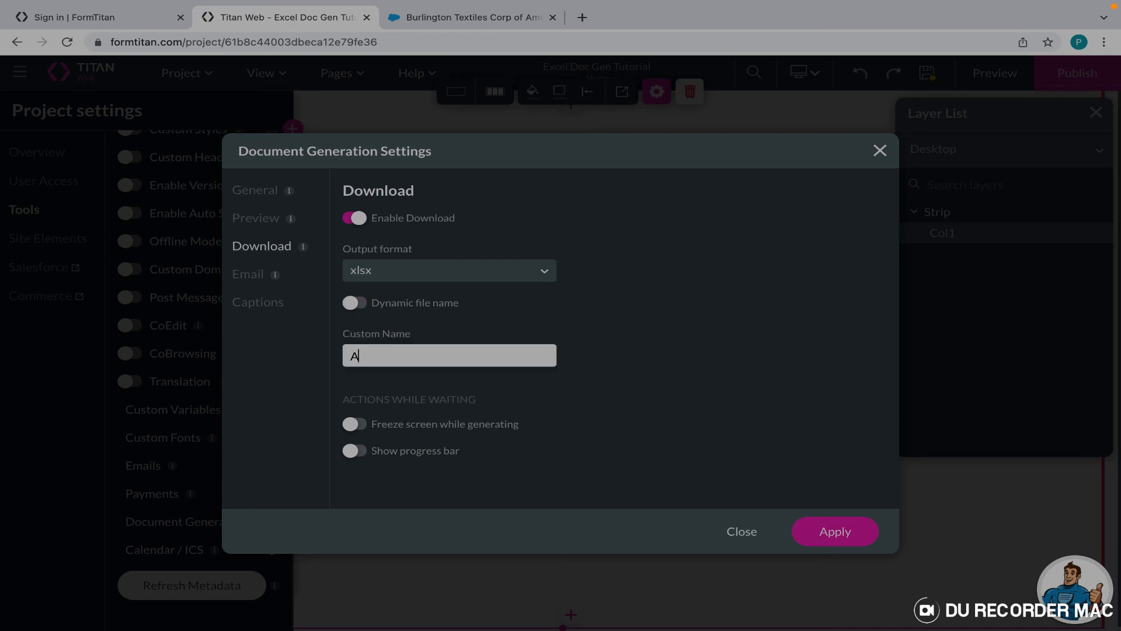
text(ccount Details)
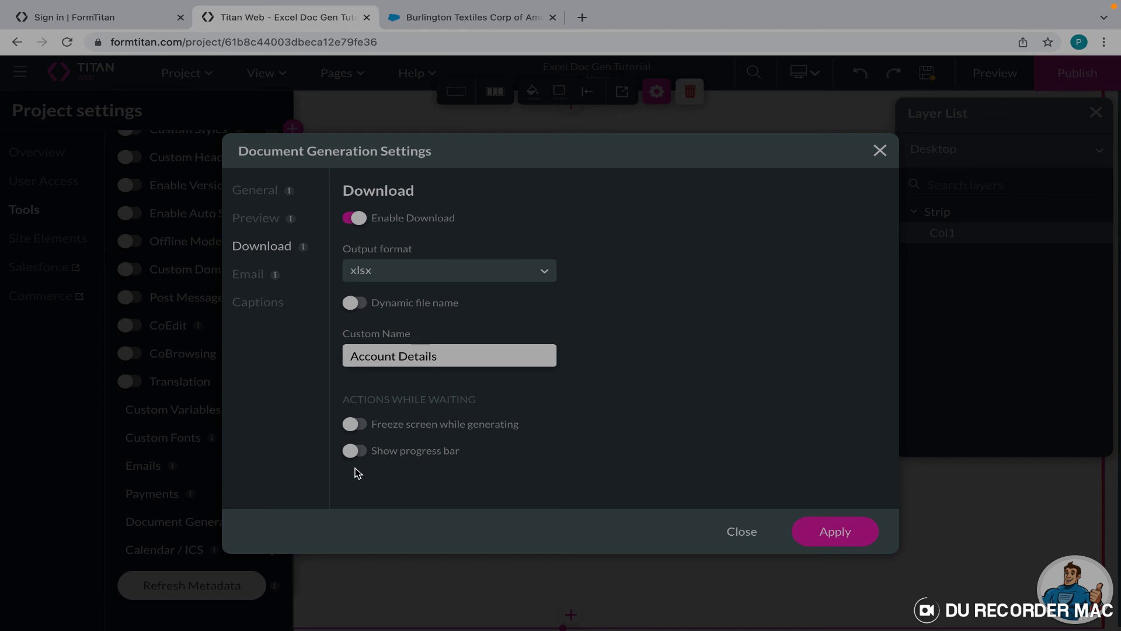
Make the download show a progress bar instead of freezing the screen, then view the Email settings.
click(354, 426)
click(354, 426)
click(354, 453)
click(246, 275)
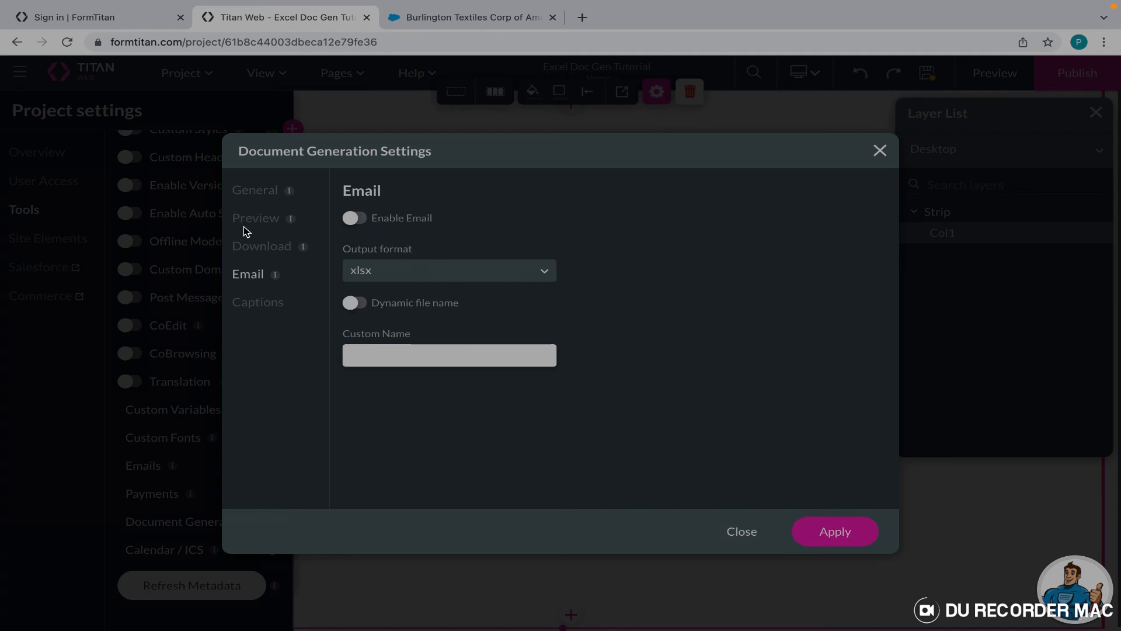
Review the interactive document captions, then the Email, Download, General and Preview settings.
click(249, 302)
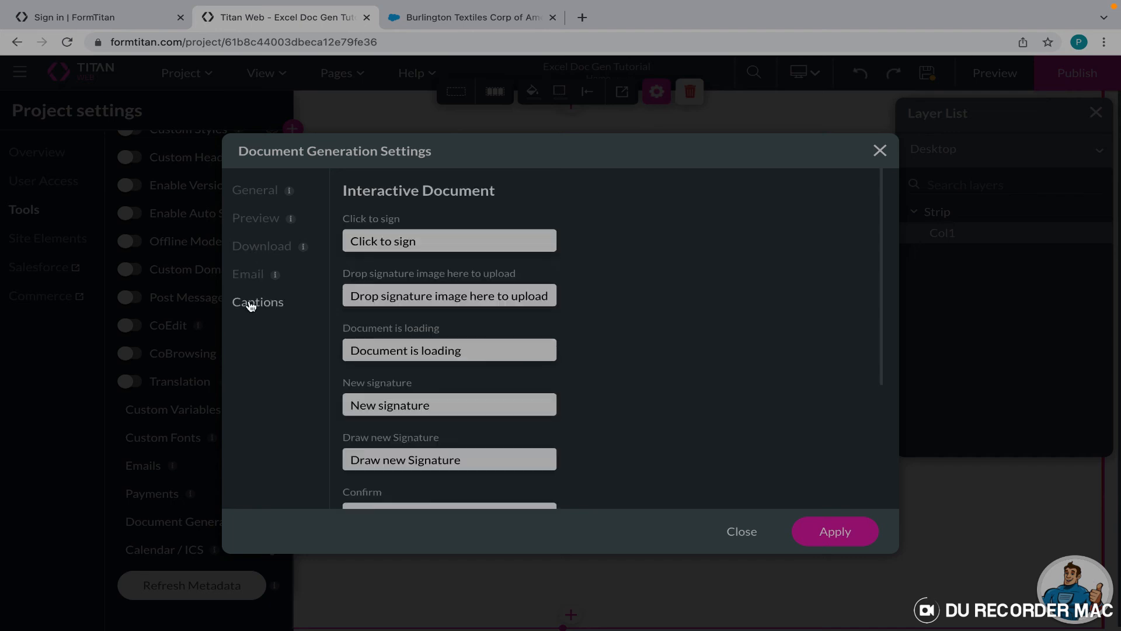
scroll(421, 348, down, 4)
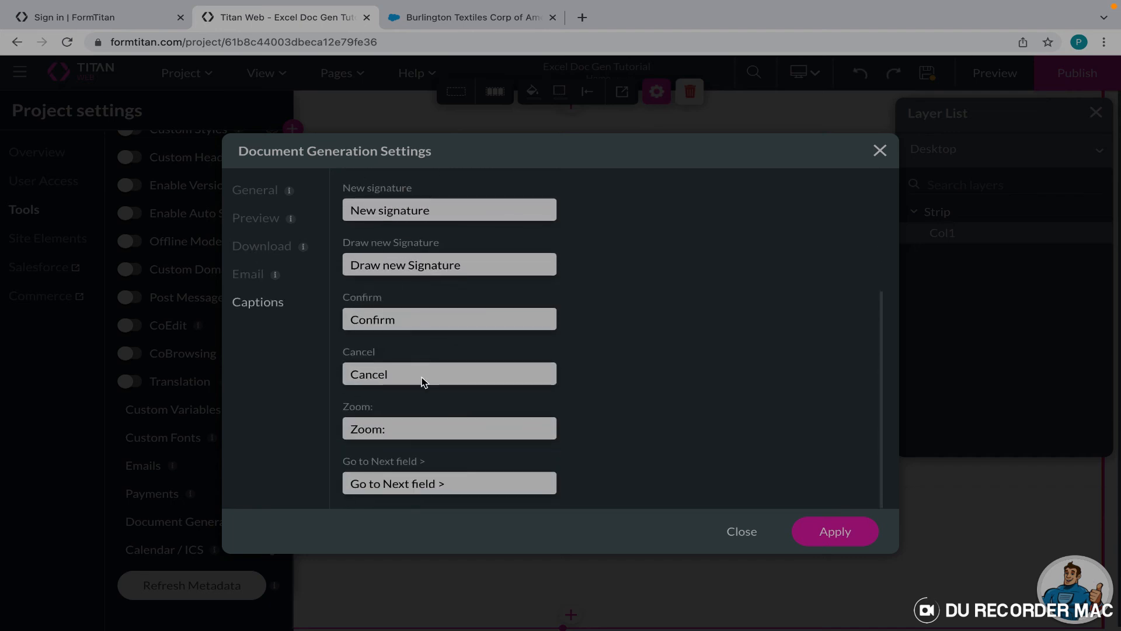
scroll(419, 397, up, 4)
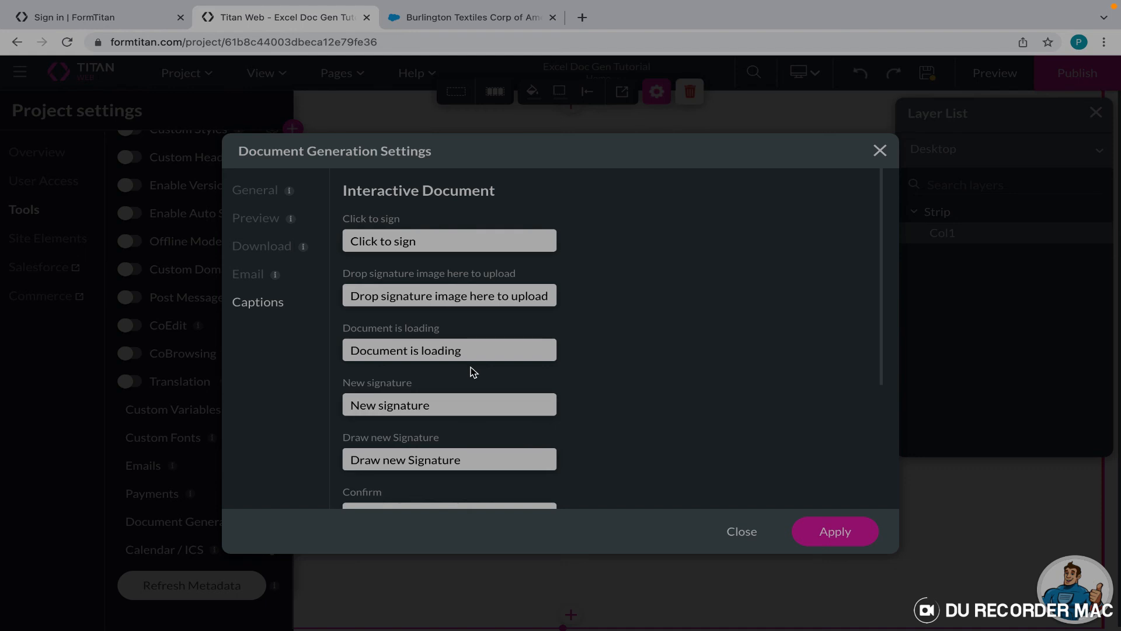
scroll(427, 357, down, 3)
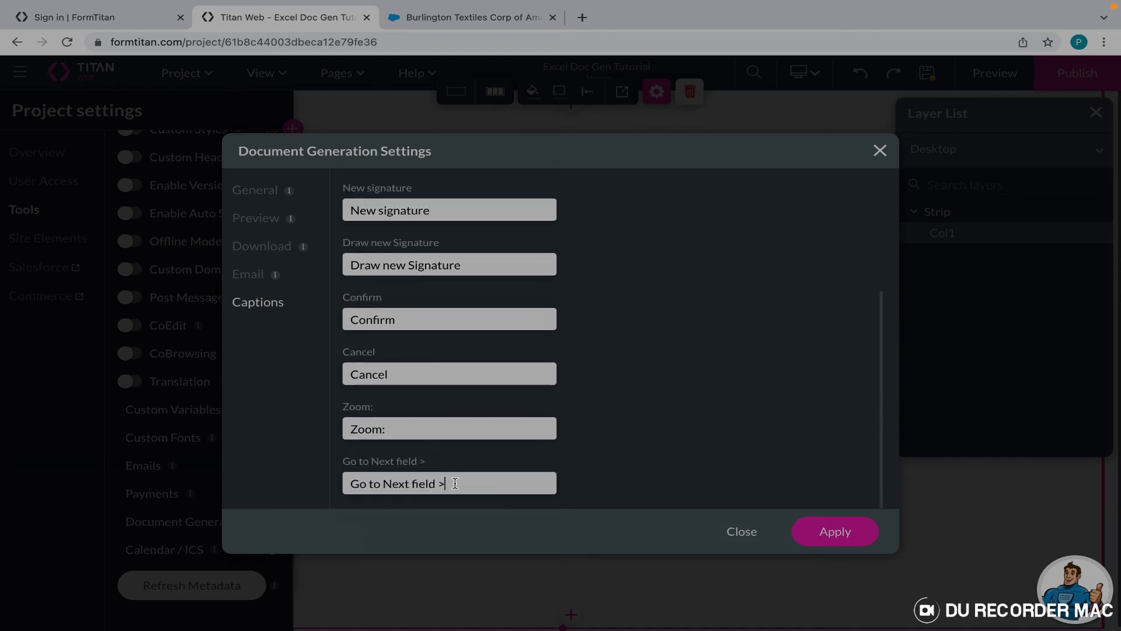
scroll(438, 417, up, 3)
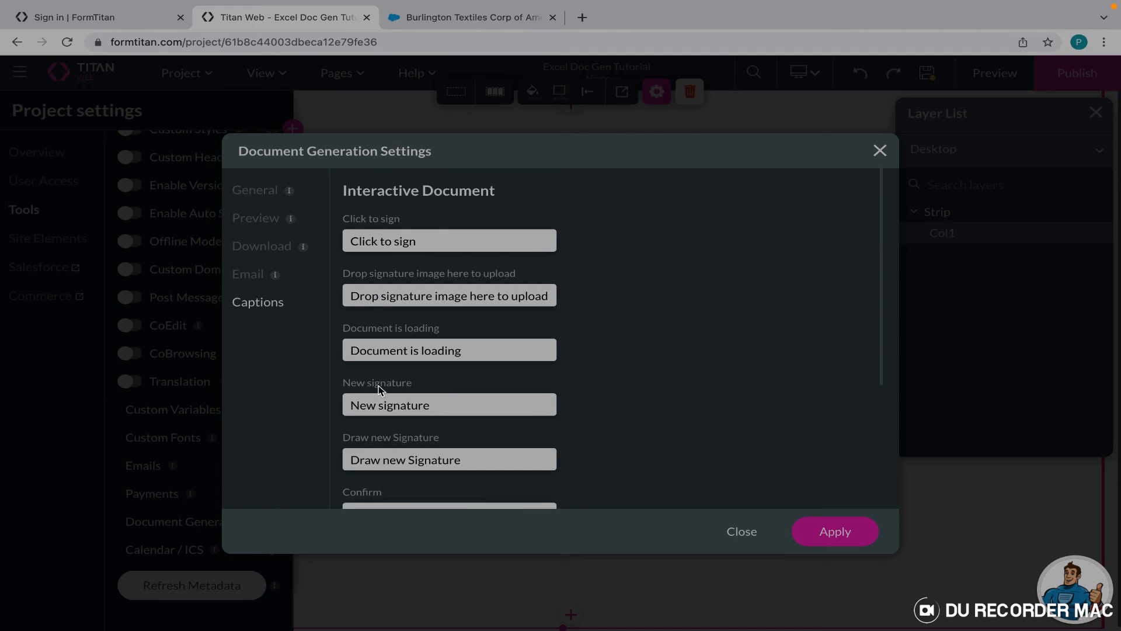
click(254, 275)
click(257, 246)
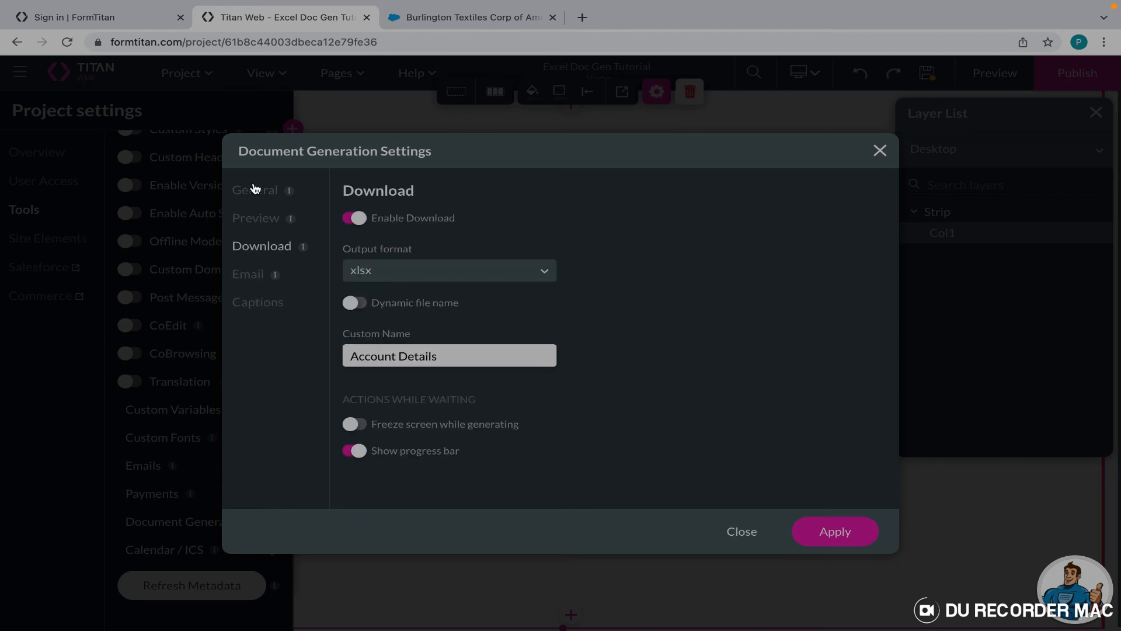
click(256, 190)
click(262, 218)
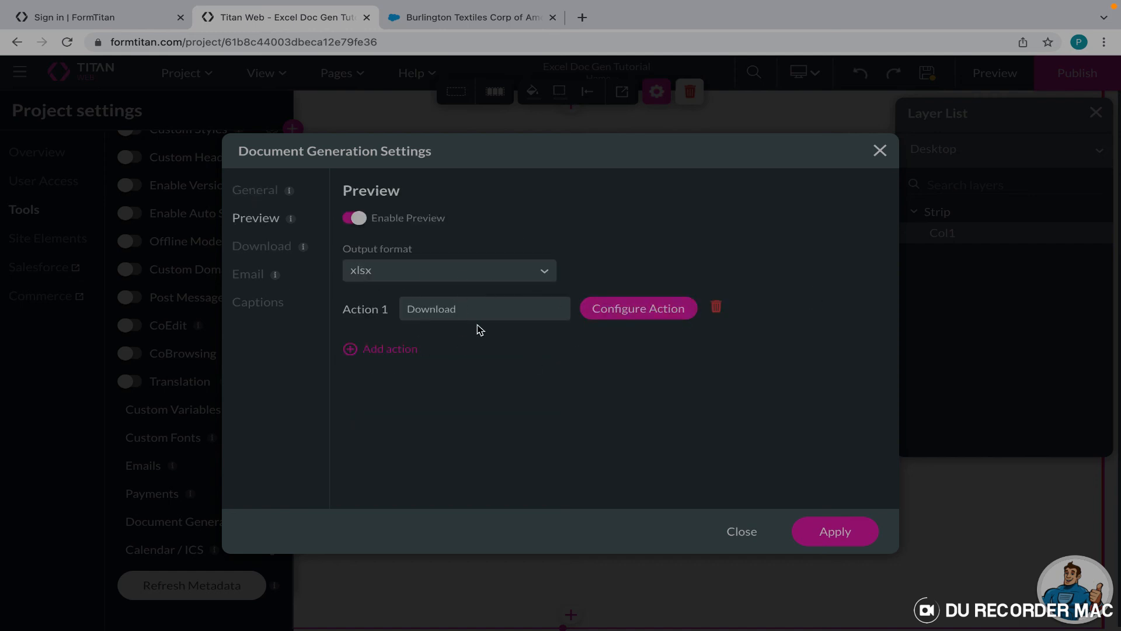
Inspect the preview action's Document Generation options, leave them unchanged, and apply the settings.
click(634, 307)
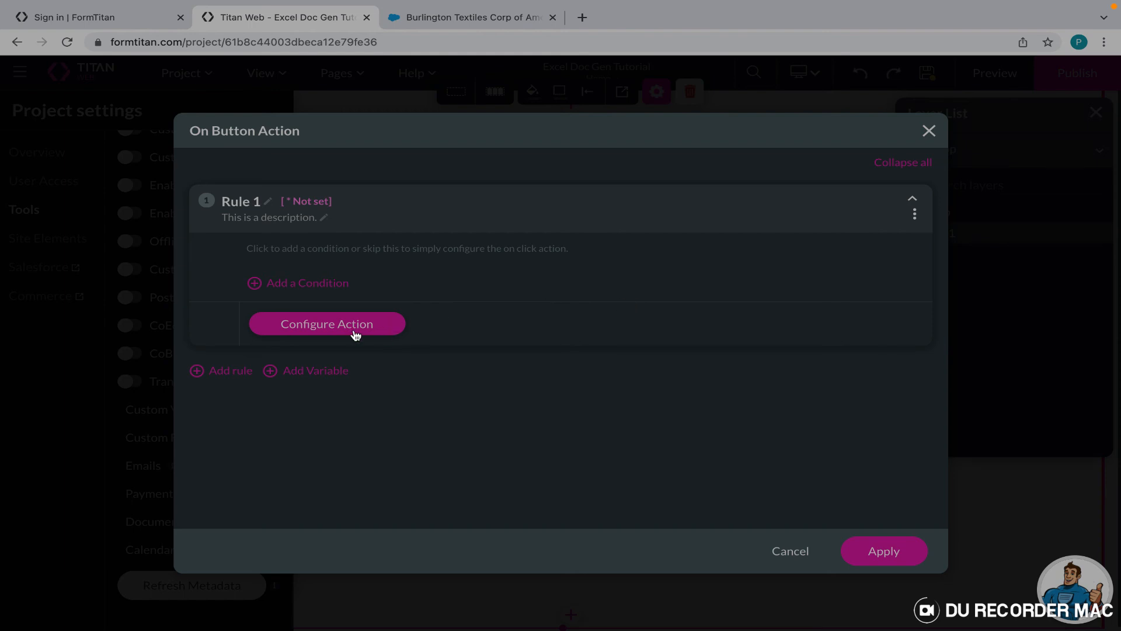
click(355, 335)
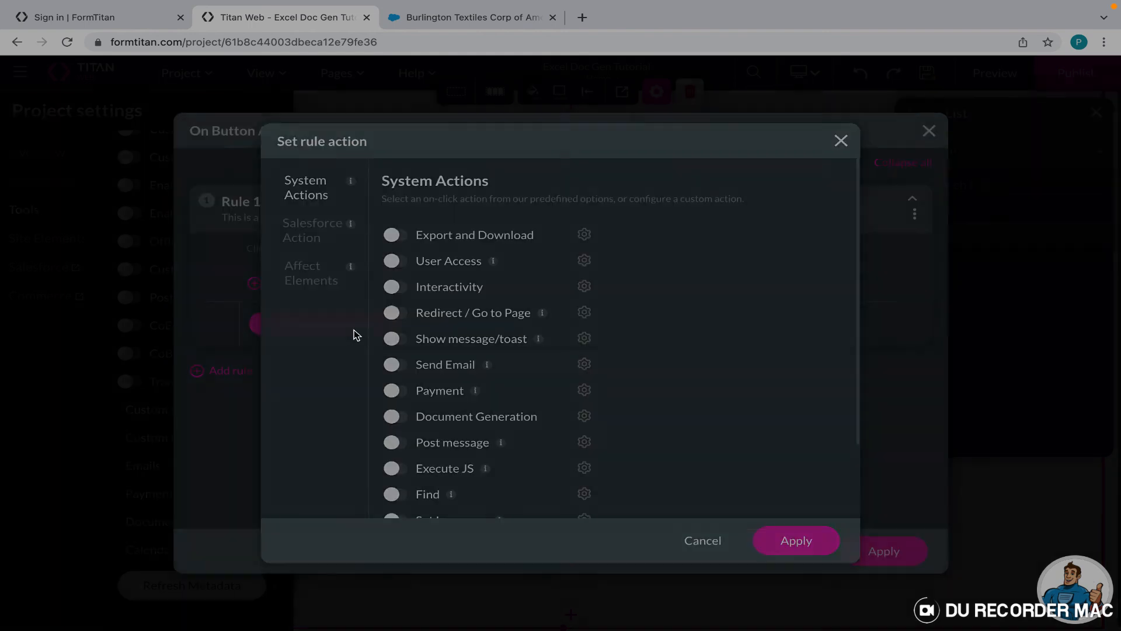
click(395, 417)
click(584, 417)
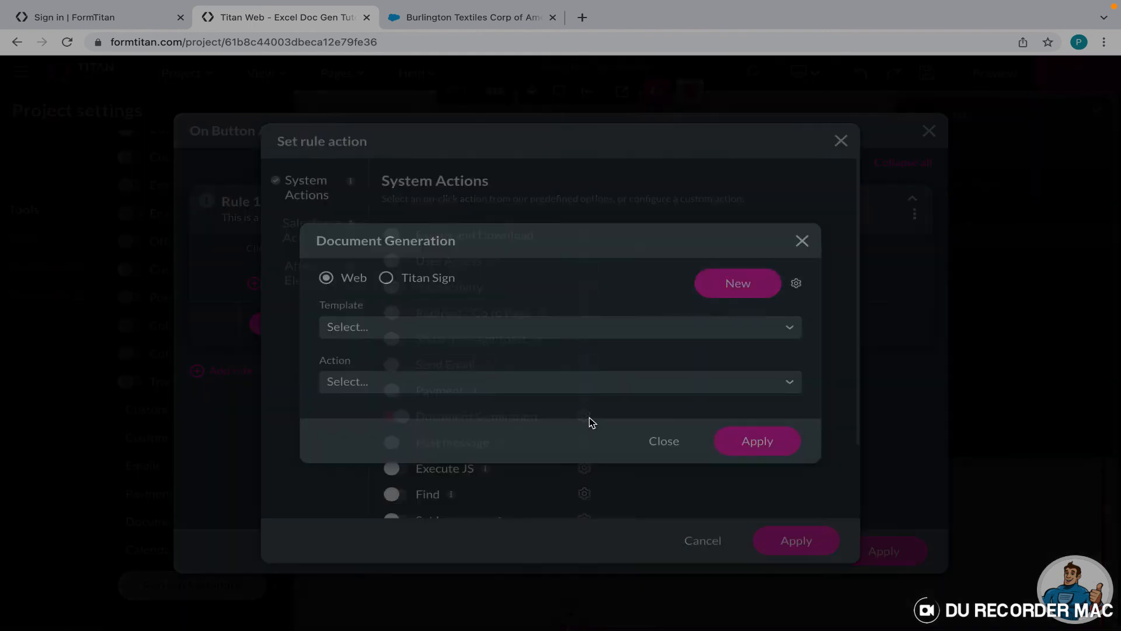
click(391, 328)
click(392, 327)
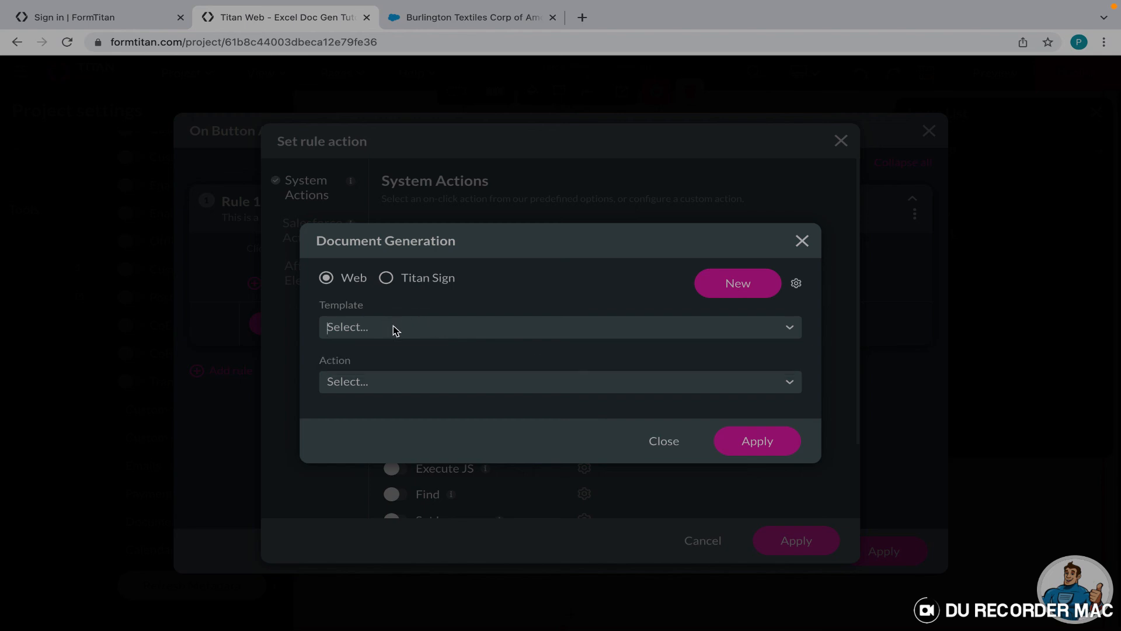
click(803, 245)
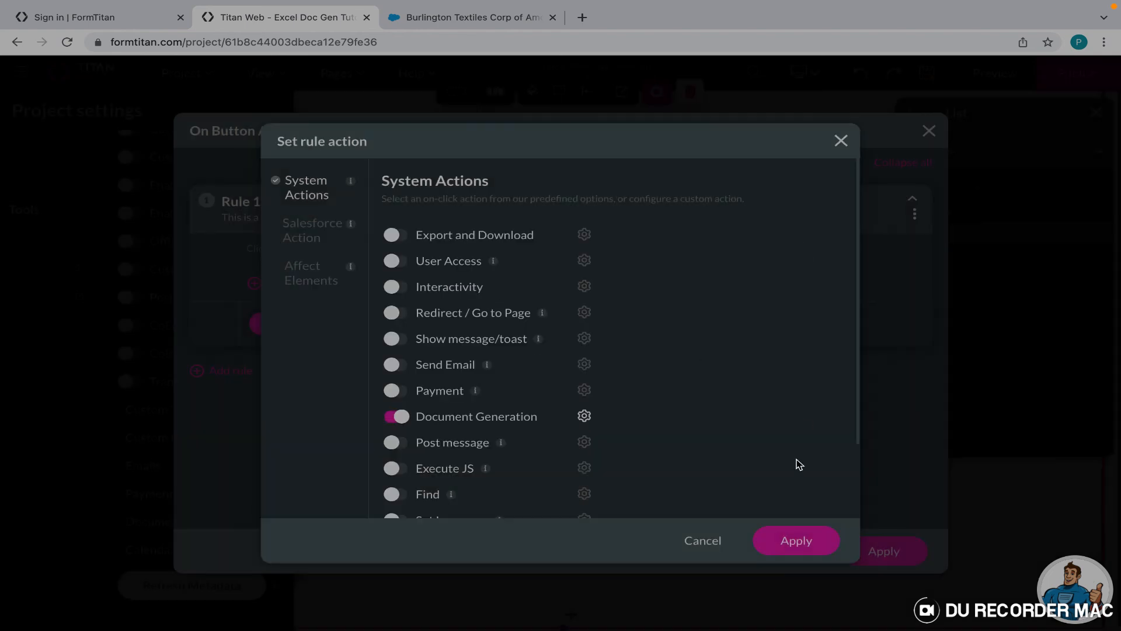
click(841, 144)
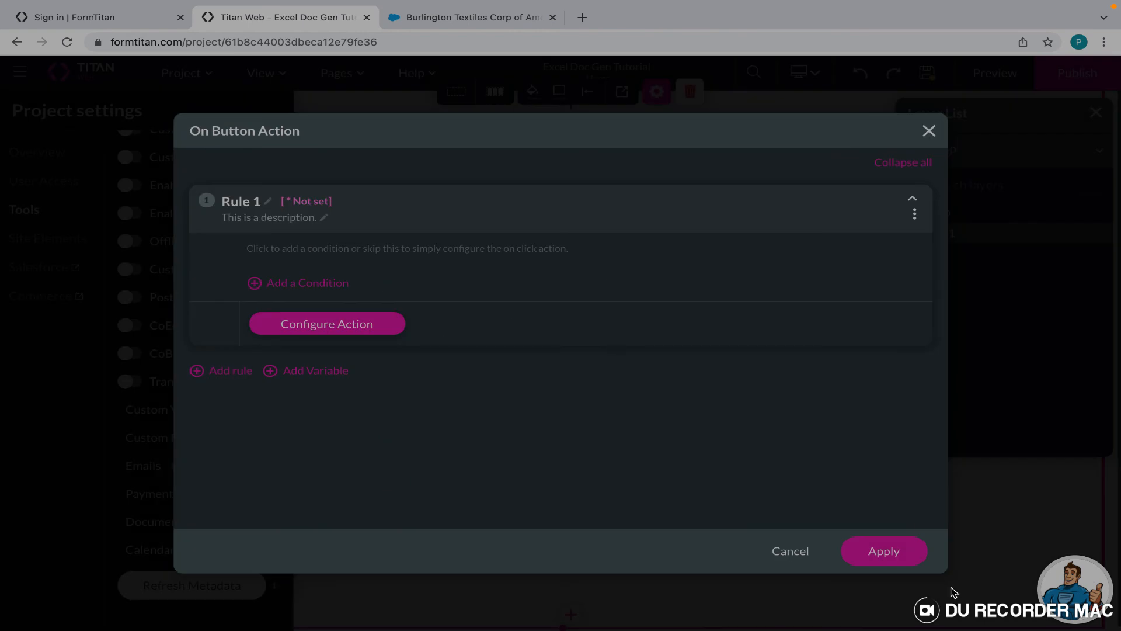
click(929, 131)
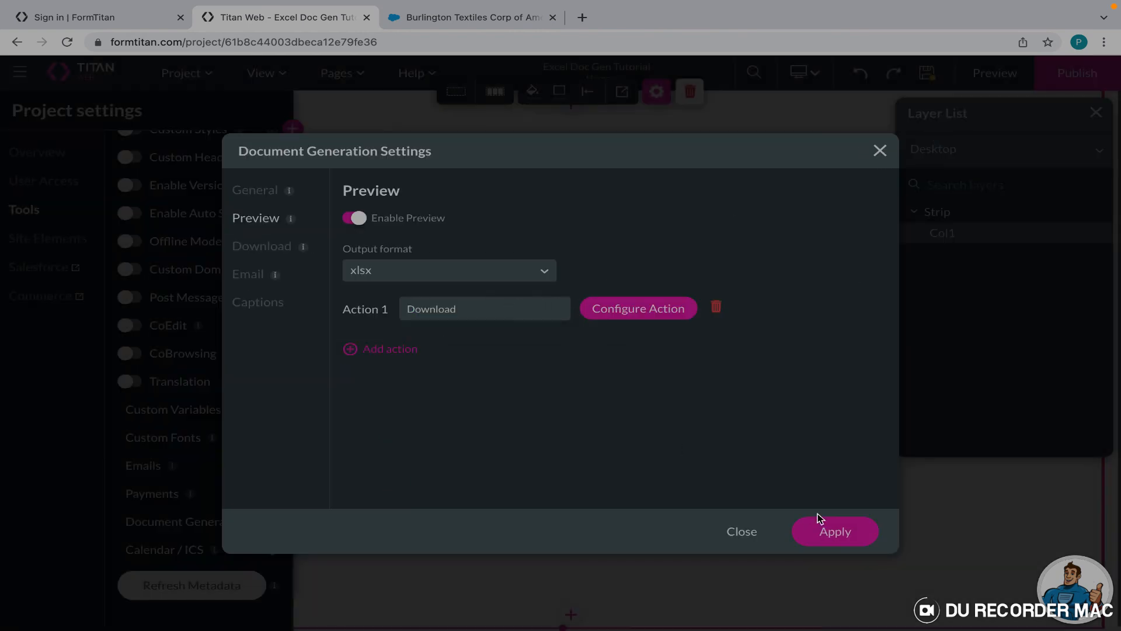
click(825, 529)
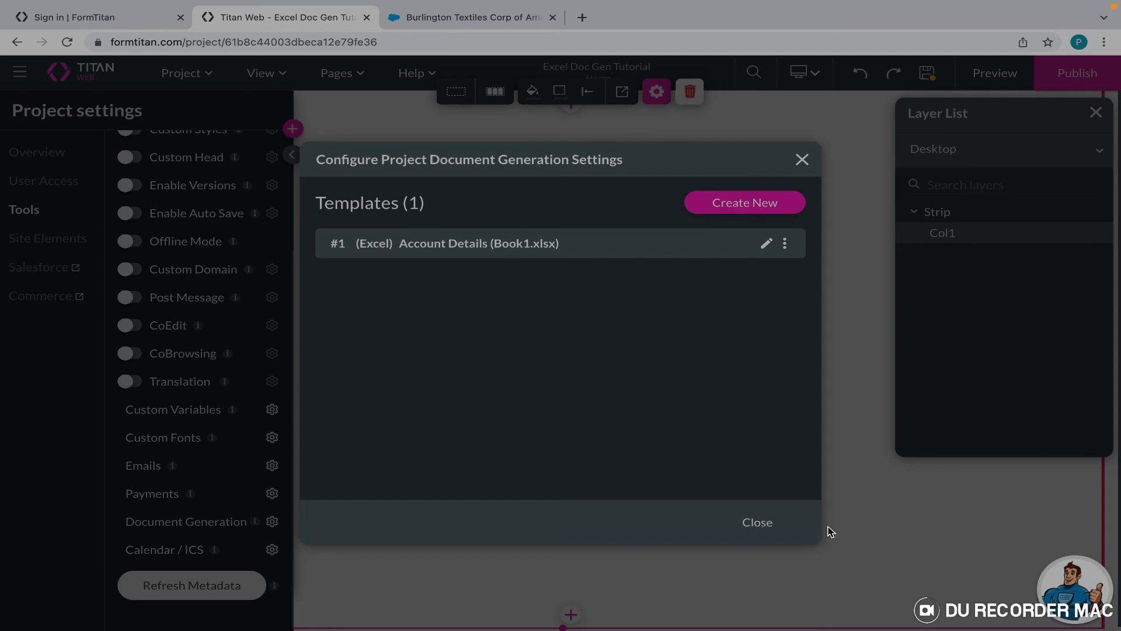
Enable Document Generation as the Account Details template's preview action.
click(766, 243)
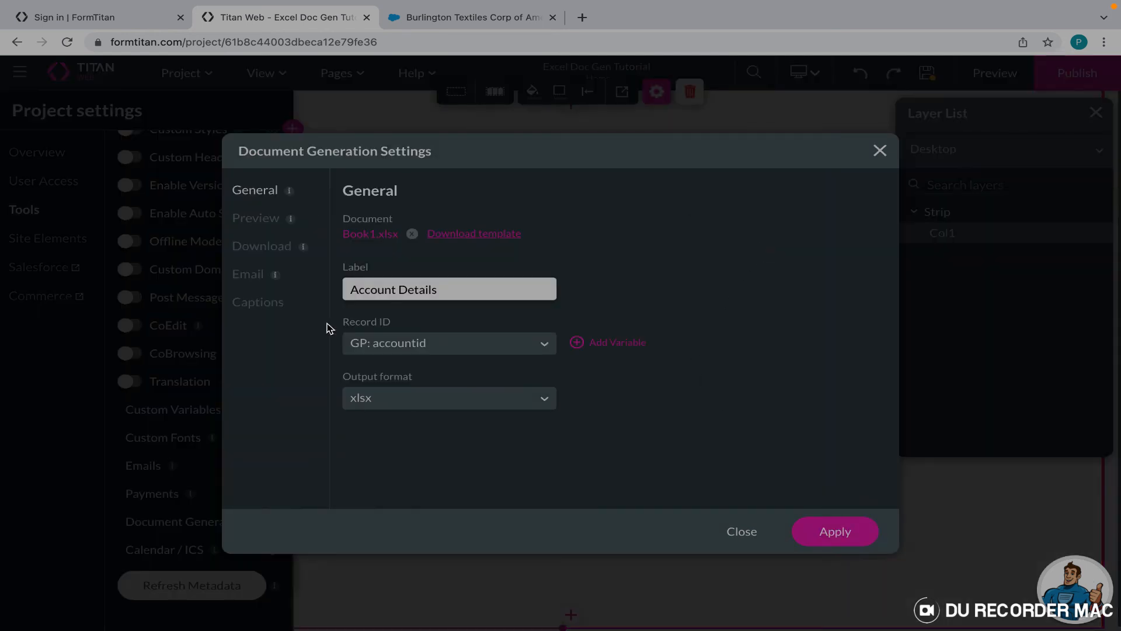
click(264, 222)
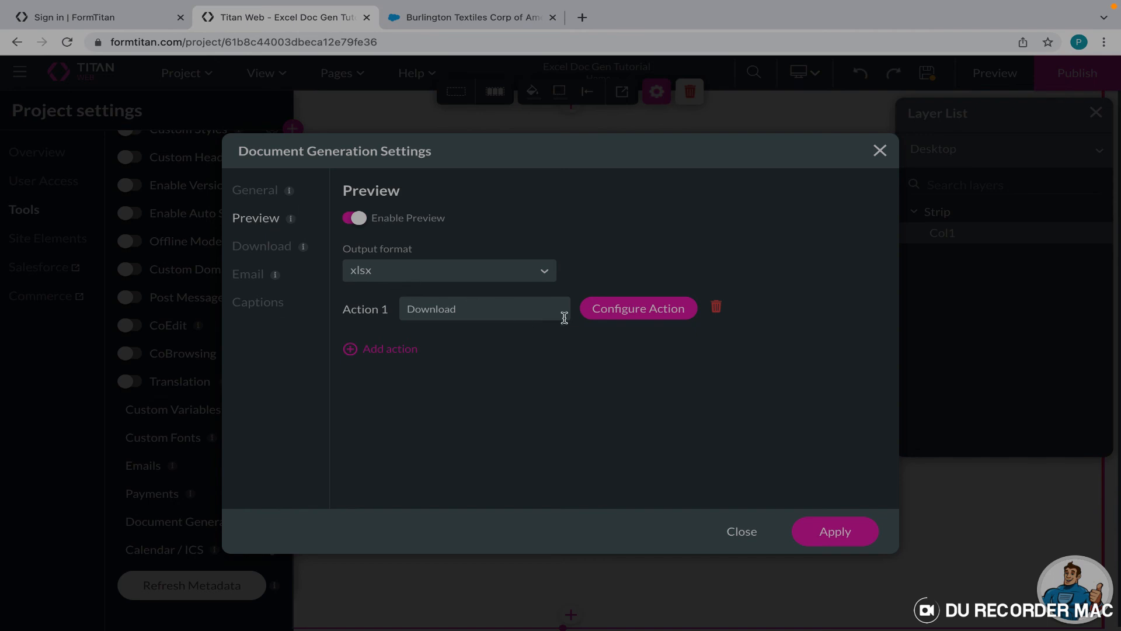
click(601, 314)
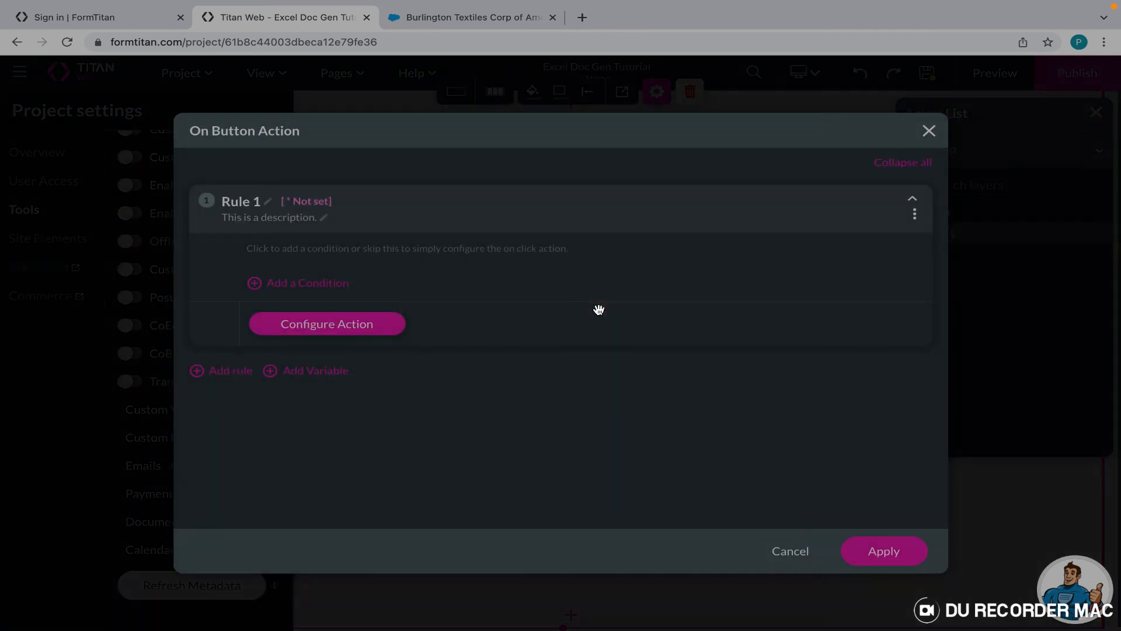
click(358, 330)
click(391, 415)
click(584, 416)
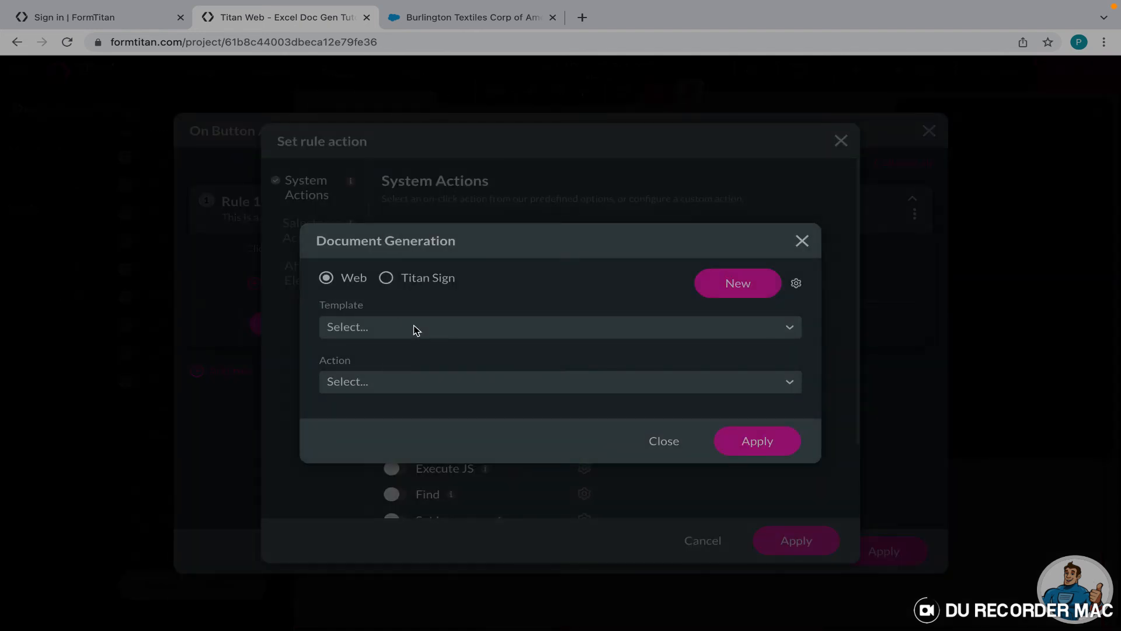
Have the action generate the Account Details template as a Download, applying every dialog.
click(416, 330)
click(416, 368)
click(423, 377)
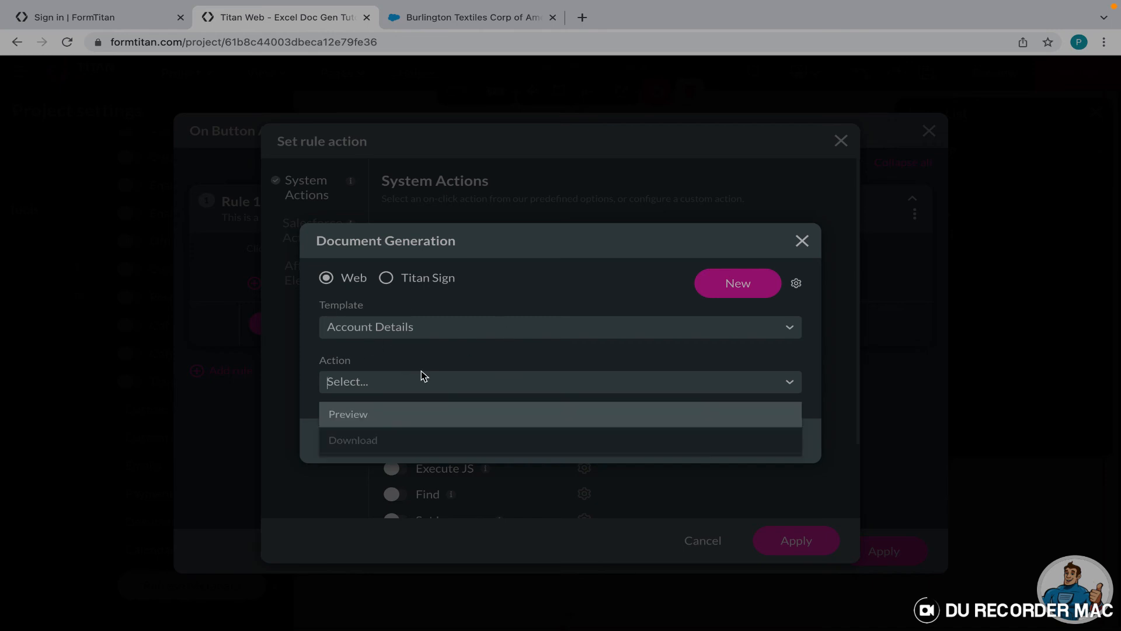
click(409, 444)
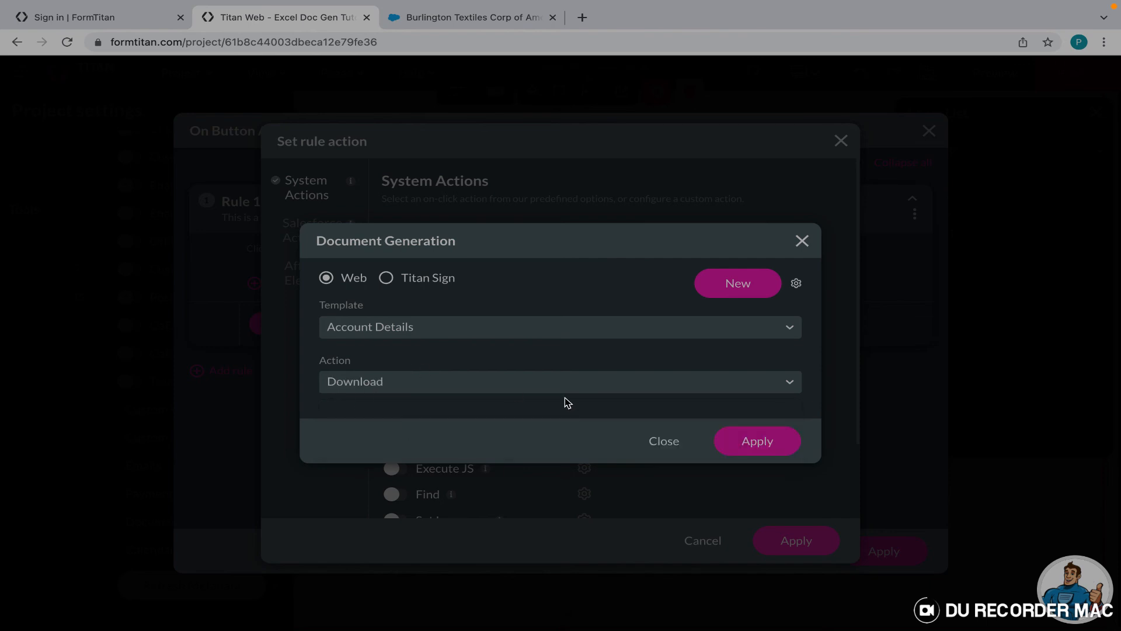
click(758, 441)
click(801, 546)
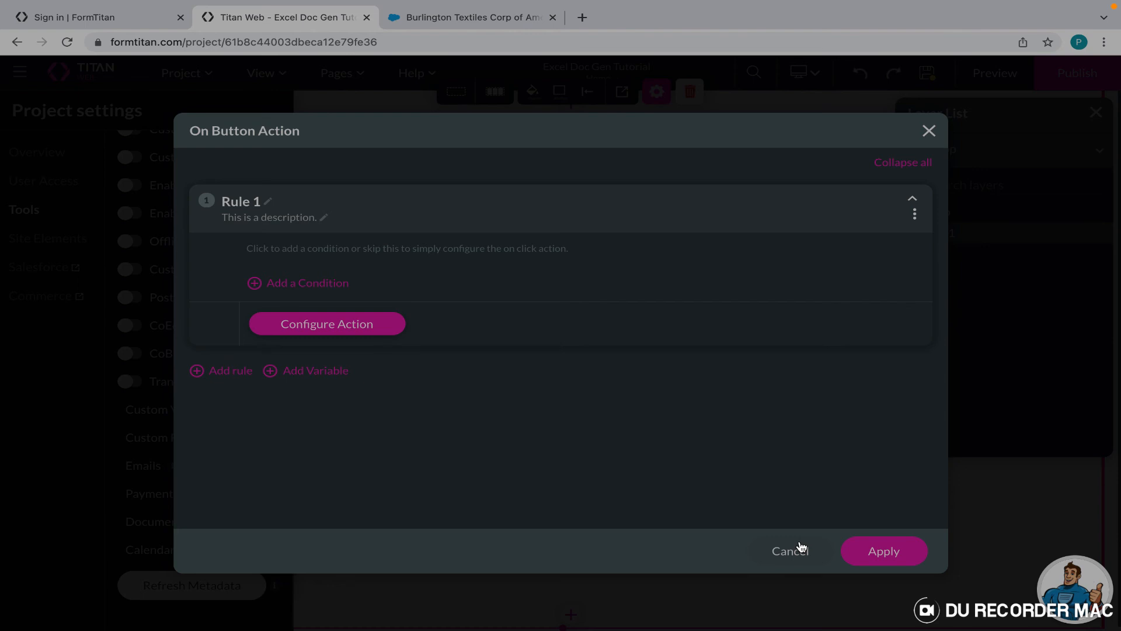
click(881, 550)
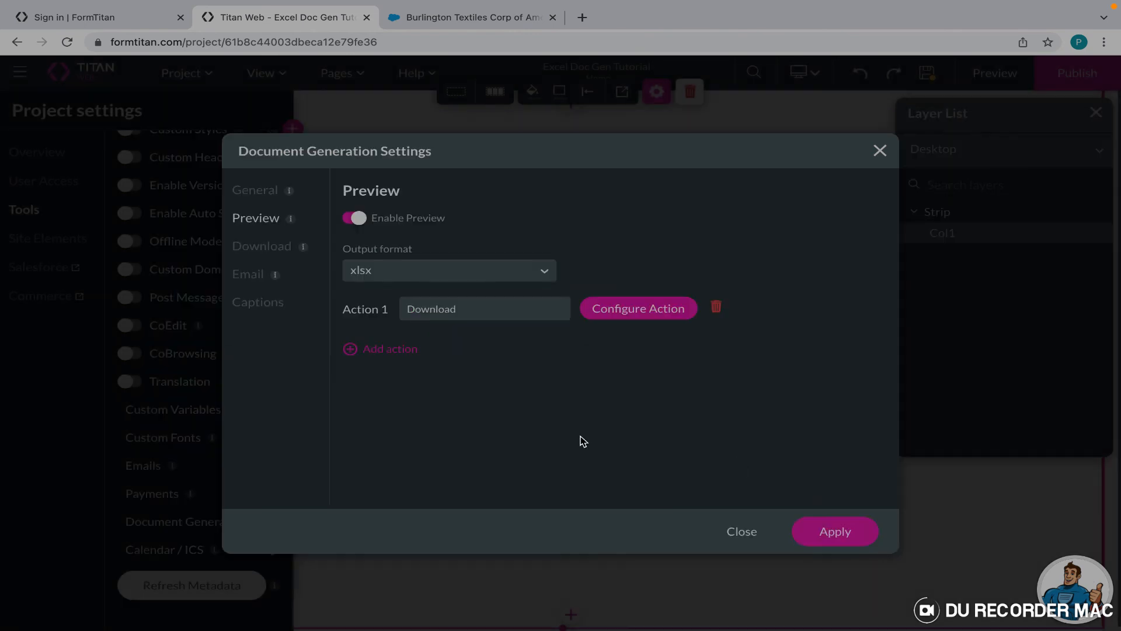
click(856, 532)
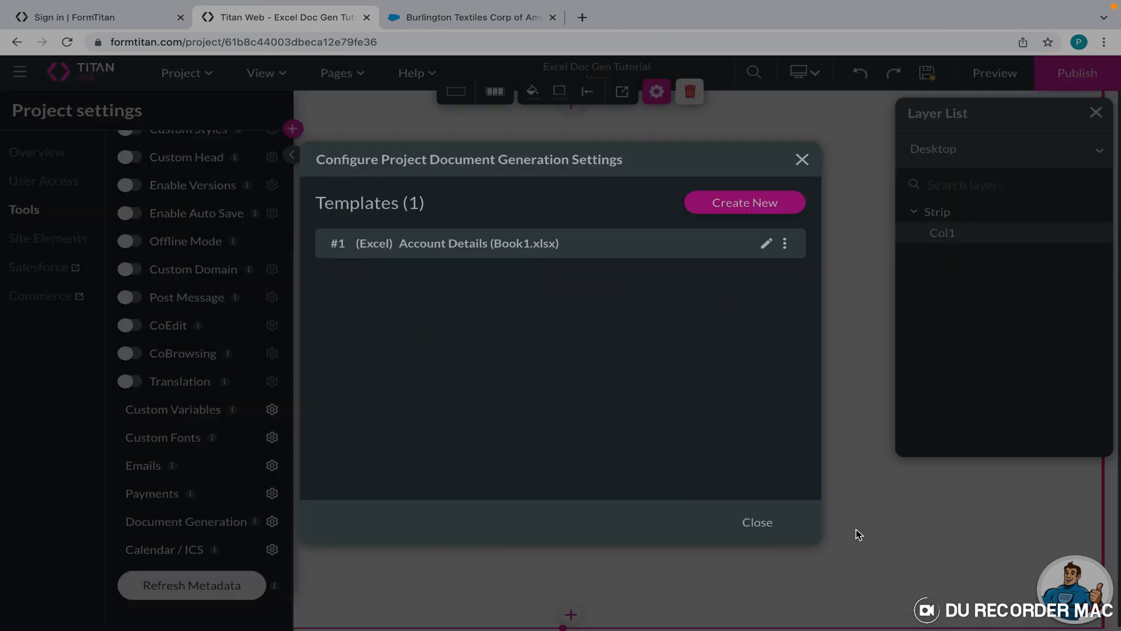
Close the templates list and project settings to reach the page elements panel.
click(758, 525)
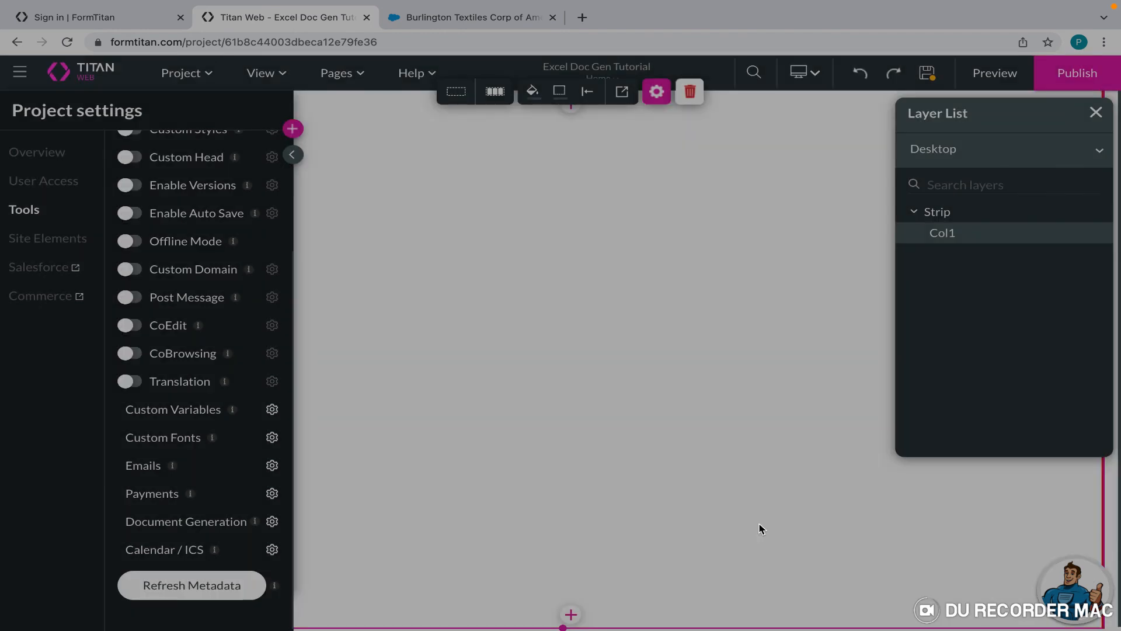
click(294, 155)
mouse_move(25, 134)
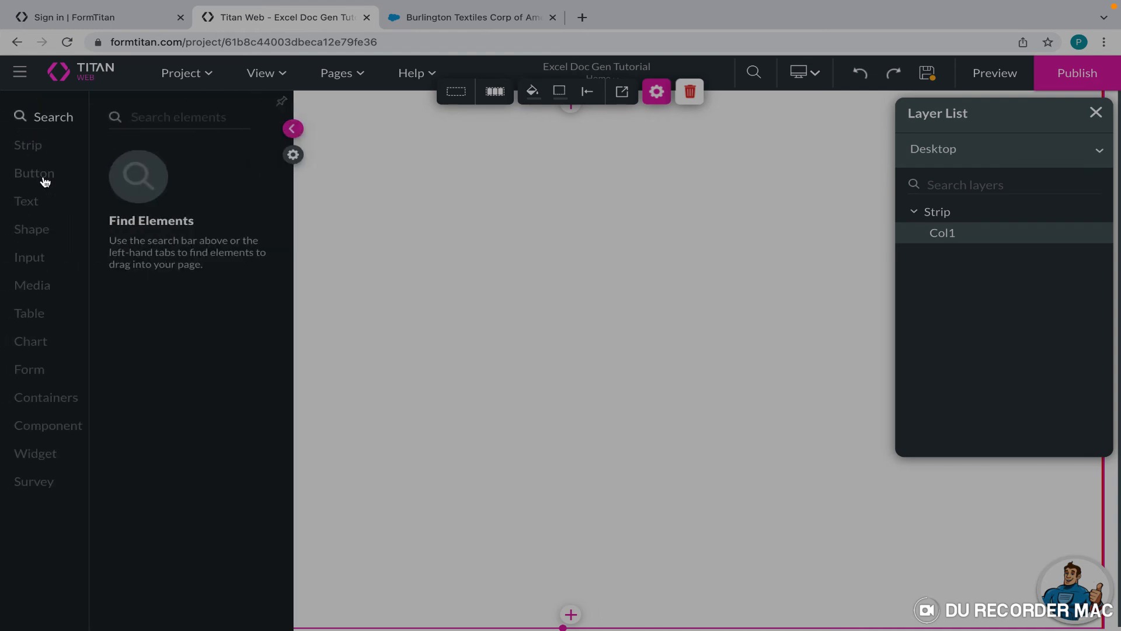
Add a primary button labelled 'Click to Preview Excel Document Generation' near the top of the page.
mouse_move(44, 179)
drag(191, 156, 594, 177)
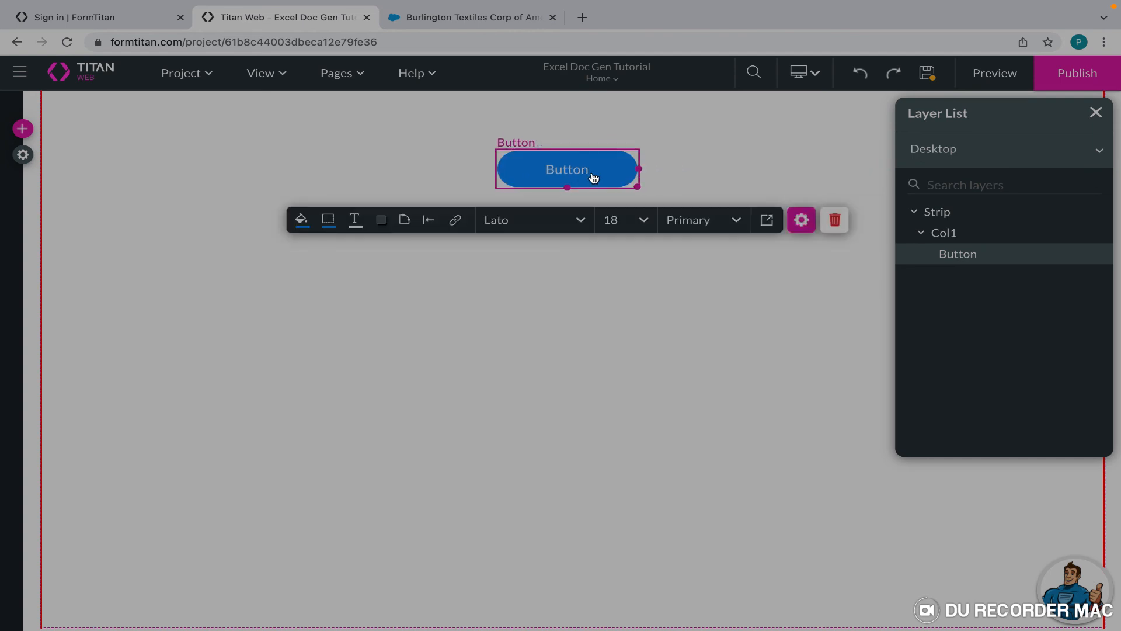
click(801, 220)
text(Preview)
key(BackSpace)
key(BackSpace)
key(BackSpace)
key(BackSpace)
key(BackSpace)
key(BackSpace)
key(BackSpace)
text(Click to )
text(Preview Ex)
text(cel Docum)
text(ent Generatio)
text(n)
click(568, 283)
Widen the button so its label fits one line and move it to the page centre.
click(571, 173)
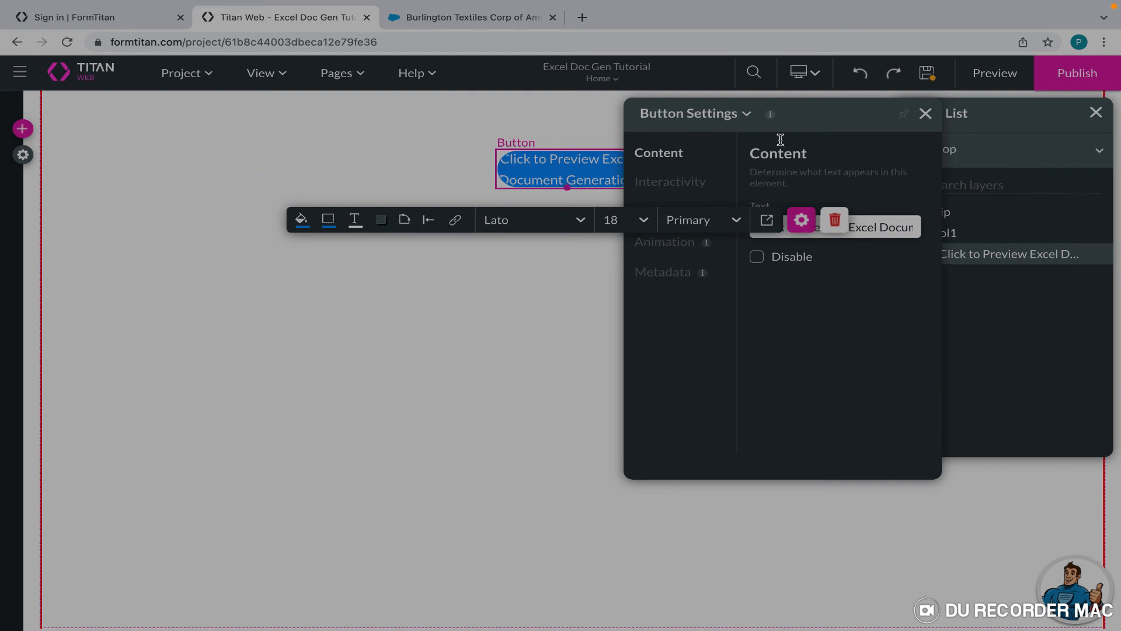
click(926, 113)
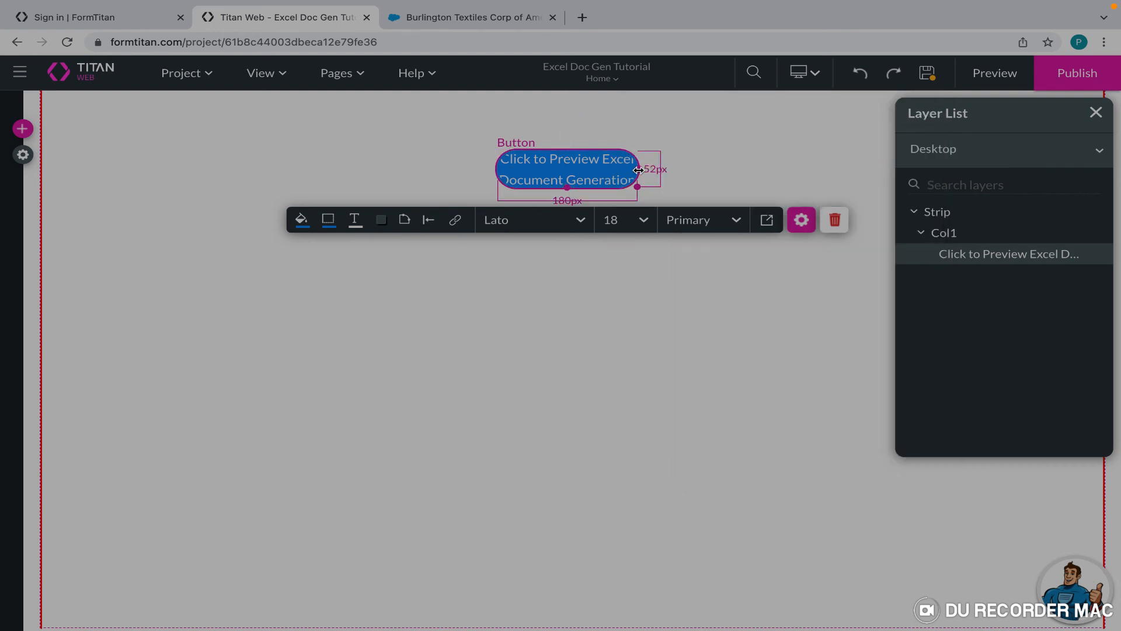
drag(638, 170, 808, 170)
drag(713, 170, 630, 171)
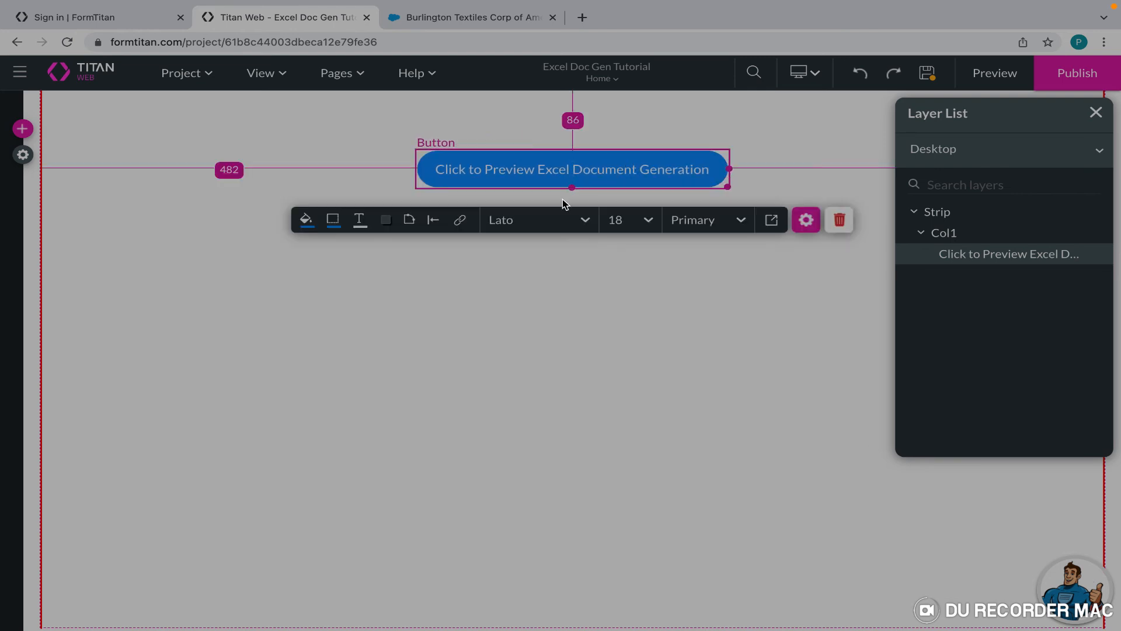
Give the button an on-click rule generating the Account Details template with the Preview action.
click(460, 222)
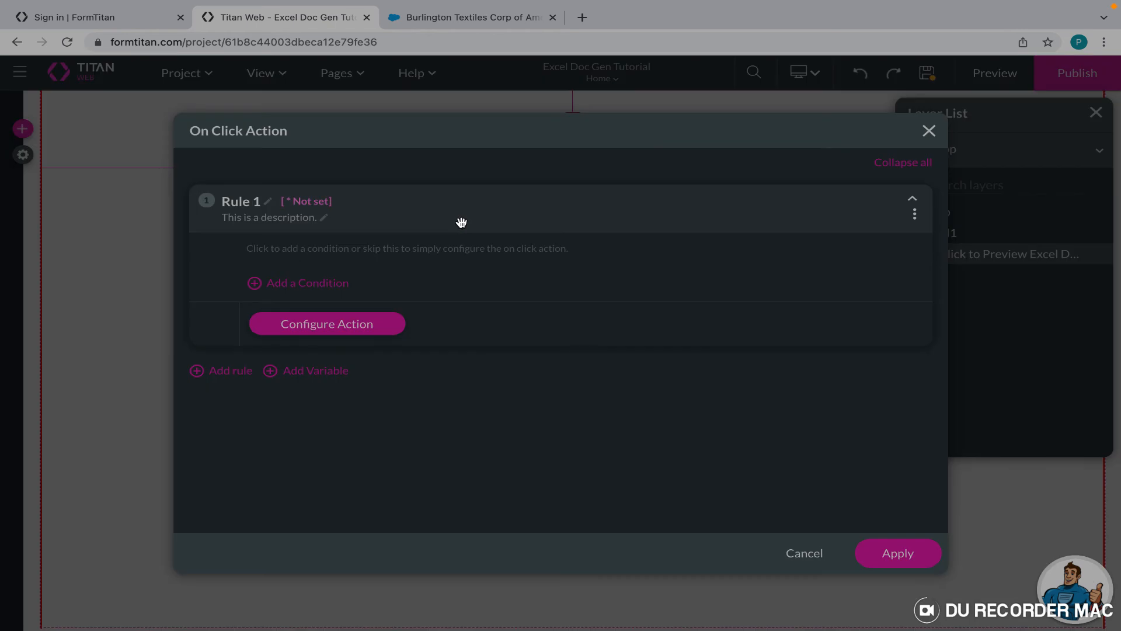
click(344, 326)
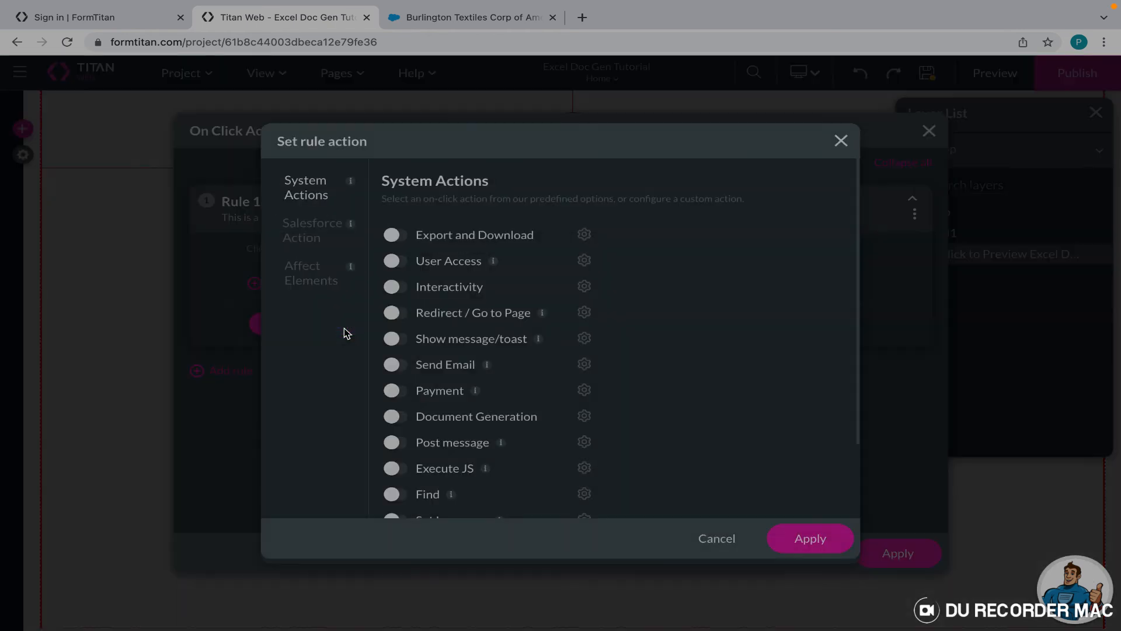
click(391, 417)
click(584, 416)
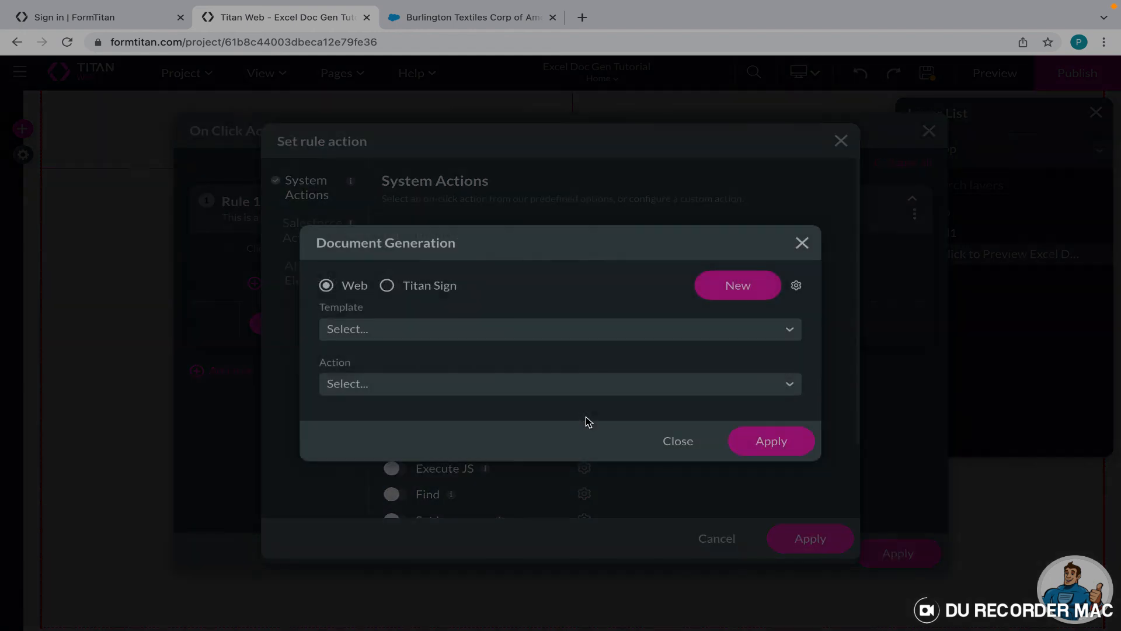
click(426, 330)
click(421, 371)
click(367, 392)
click(369, 418)
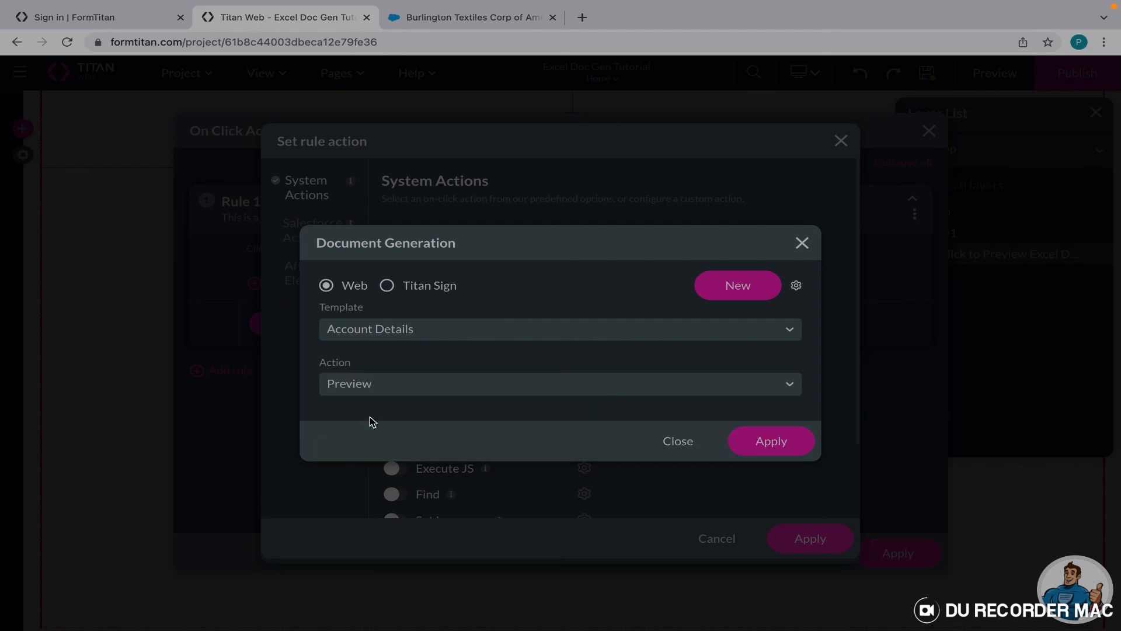
click(748, 447)
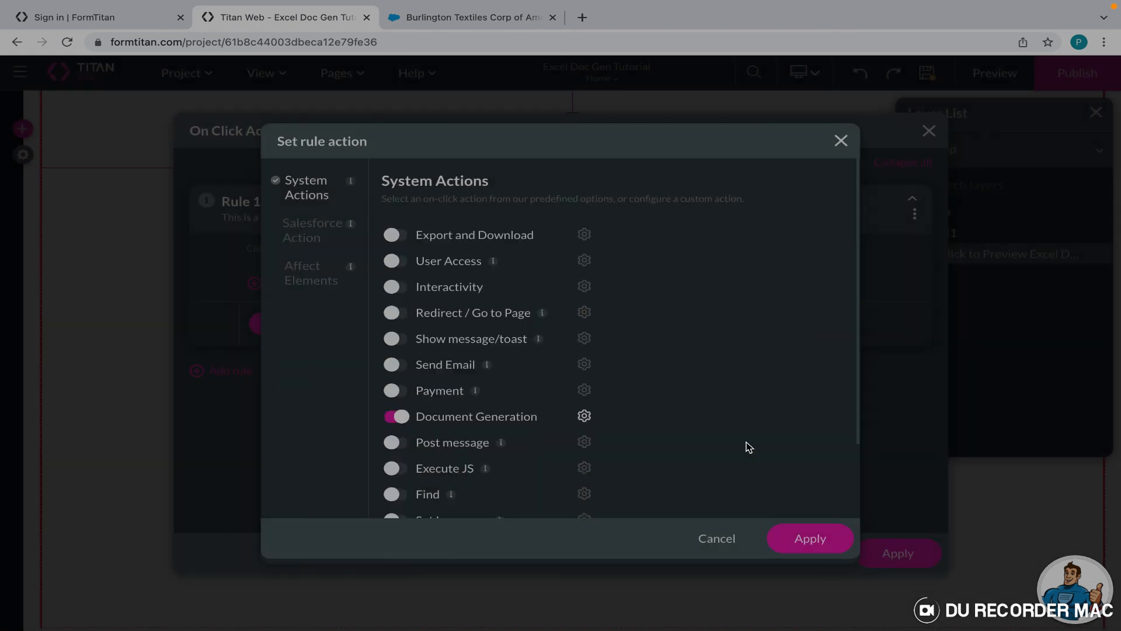
click(812, 542)
click(889, 564)
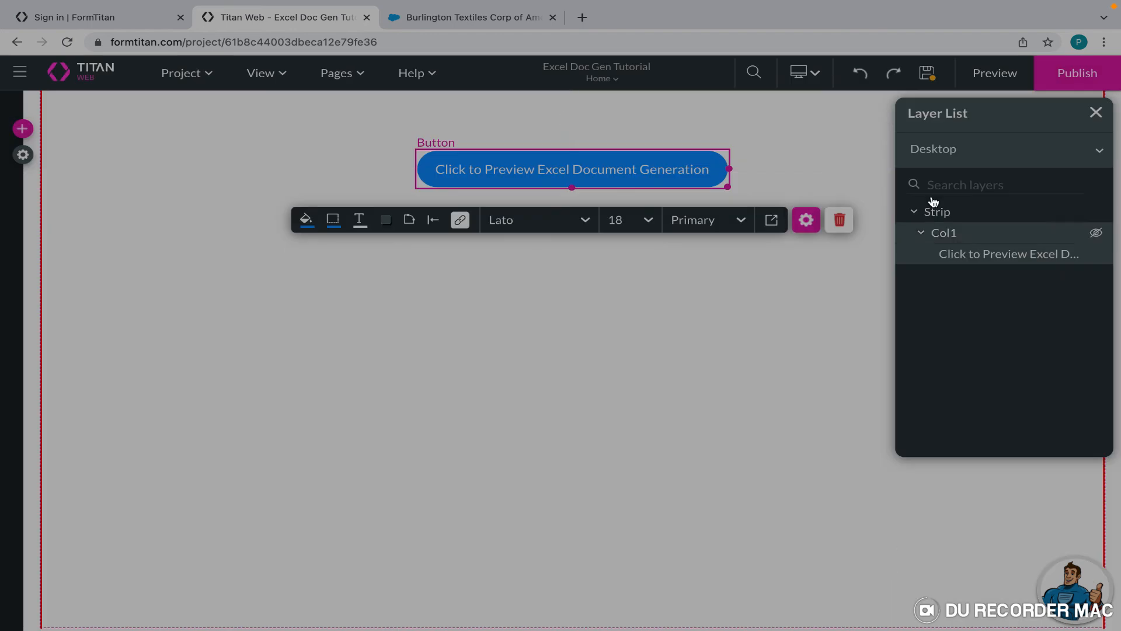
Preview the page, trigger the Excel preview, and widen columns A and B of the sheet.
click(992, 80)
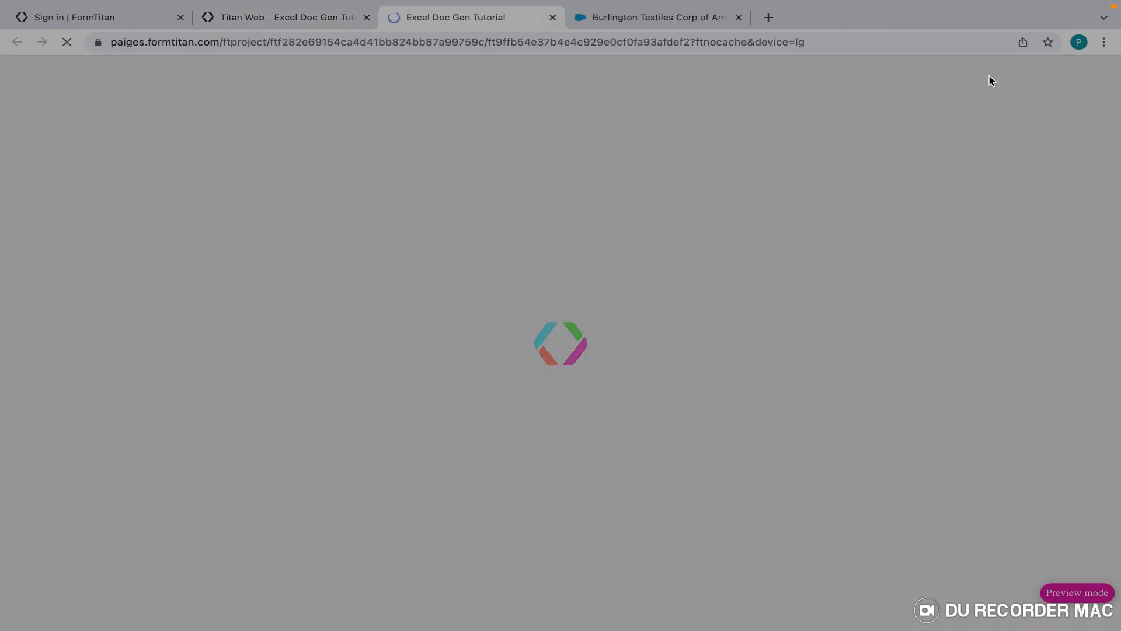
click(558, 134)
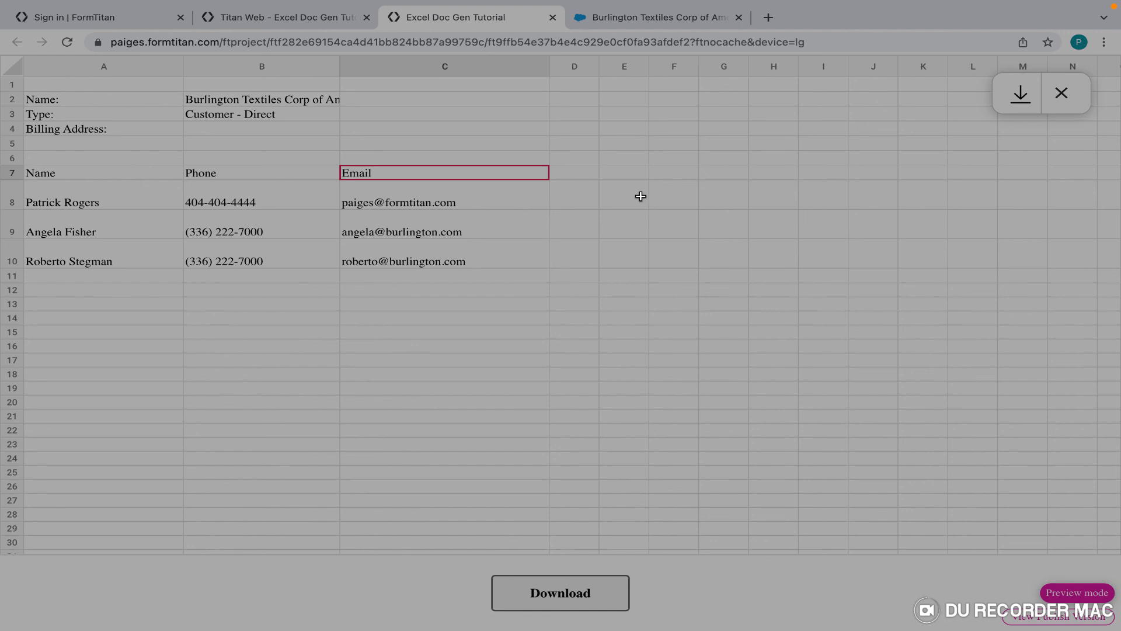
drag(183, 67, 222, 67)
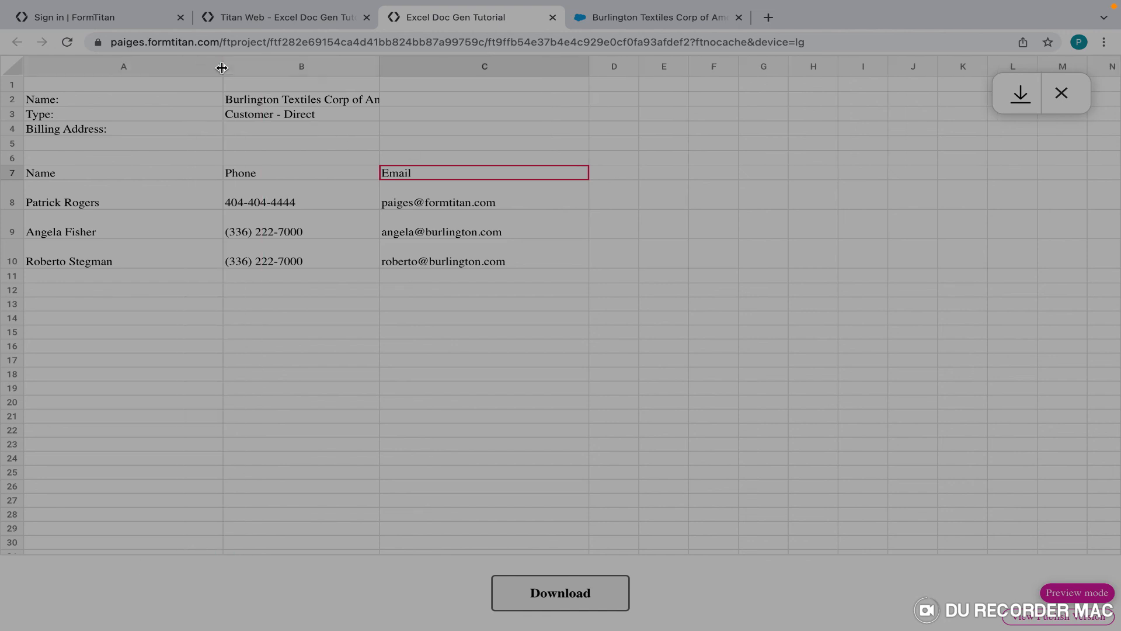
drag(380, 67, 423, 64)
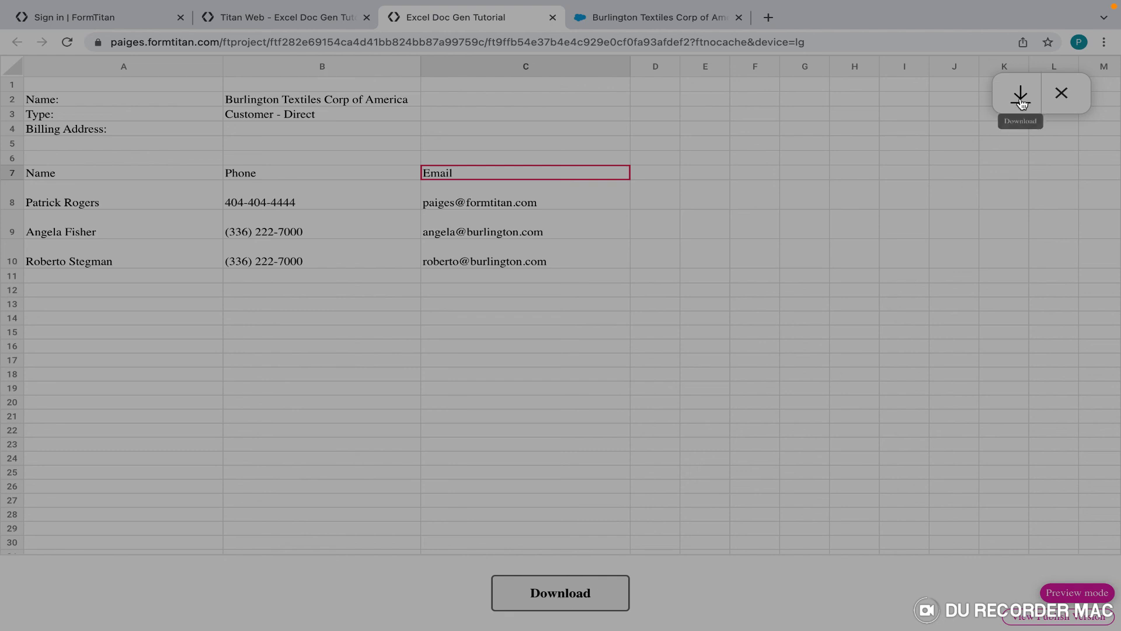
Download the Account Details xlsx, check it in Excel, then close the preview and return to the editor.
click(563, 593)
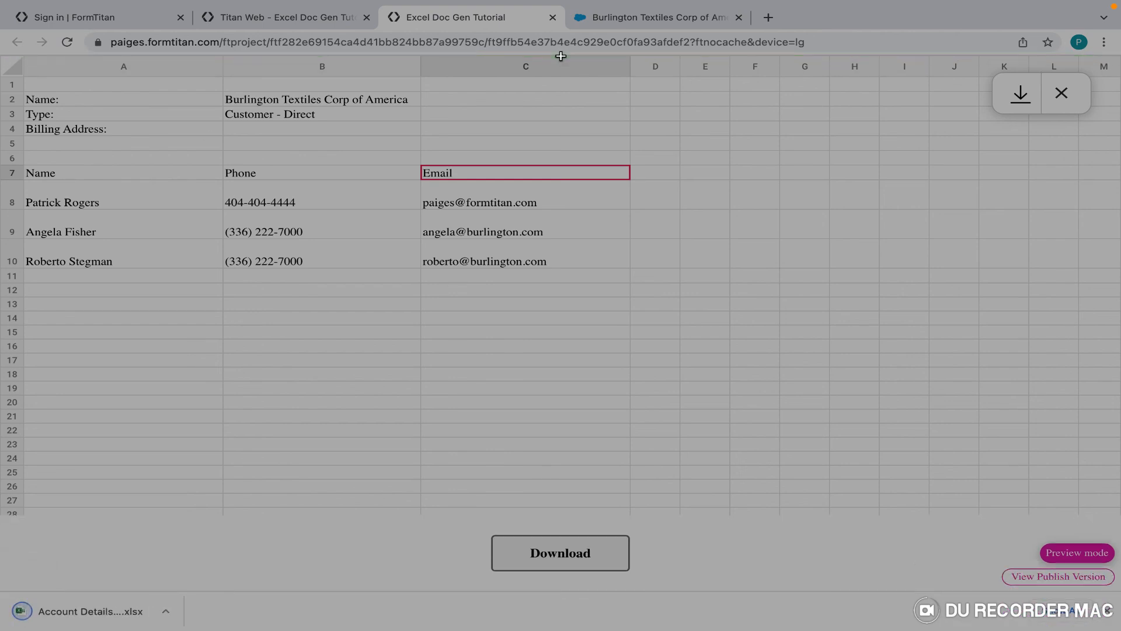
click(101, 611)
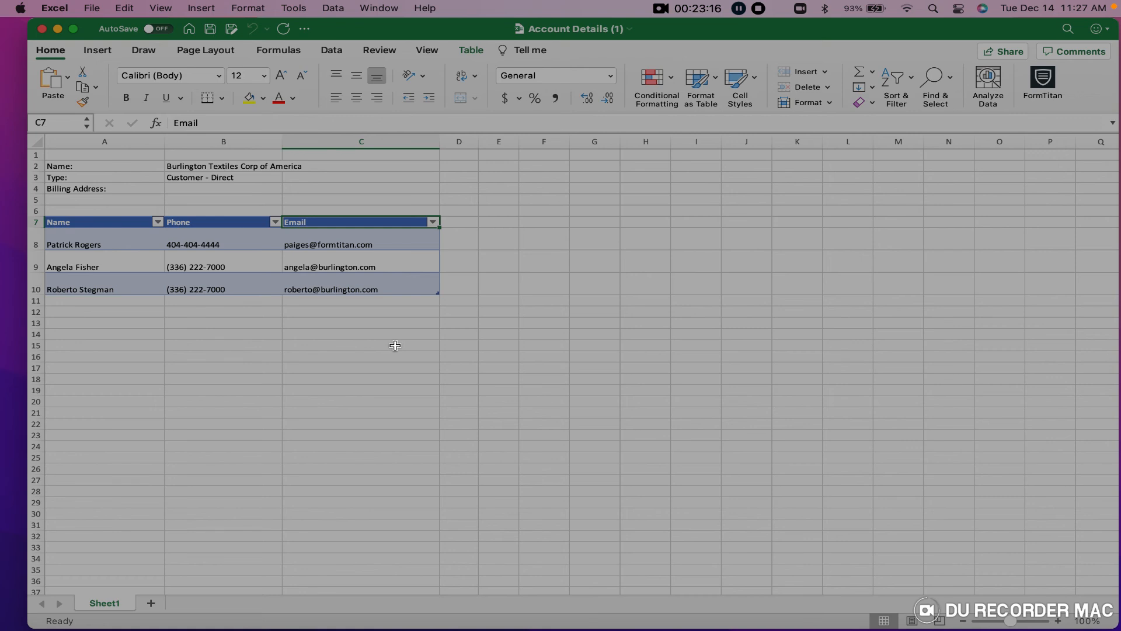
click(58, 31)
key(ctrl+Right)
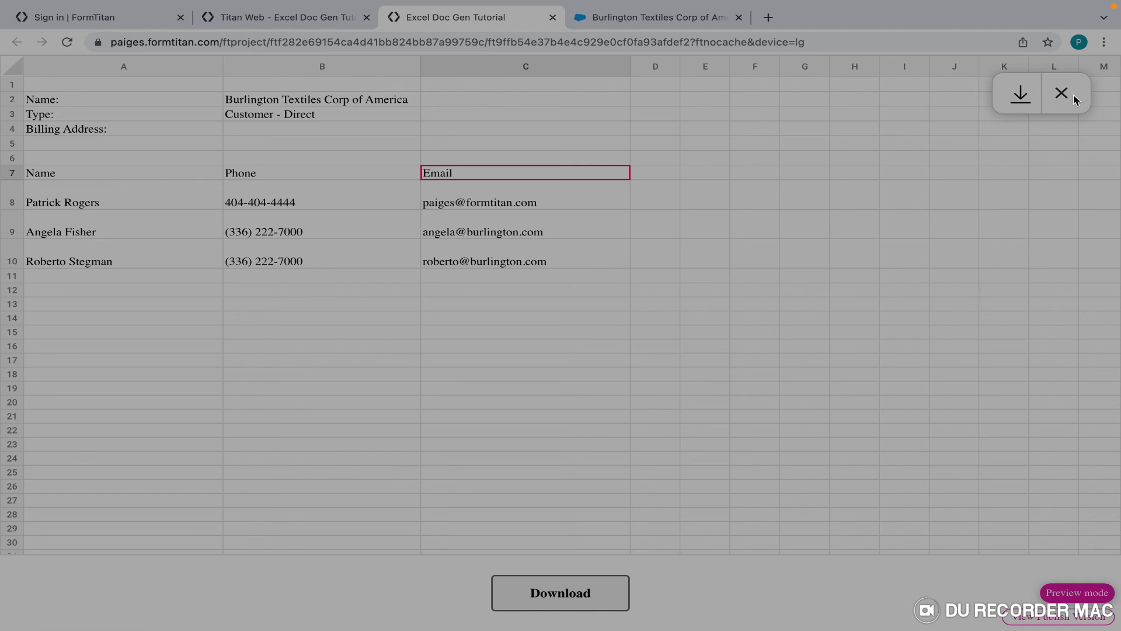
click(1062, 95)
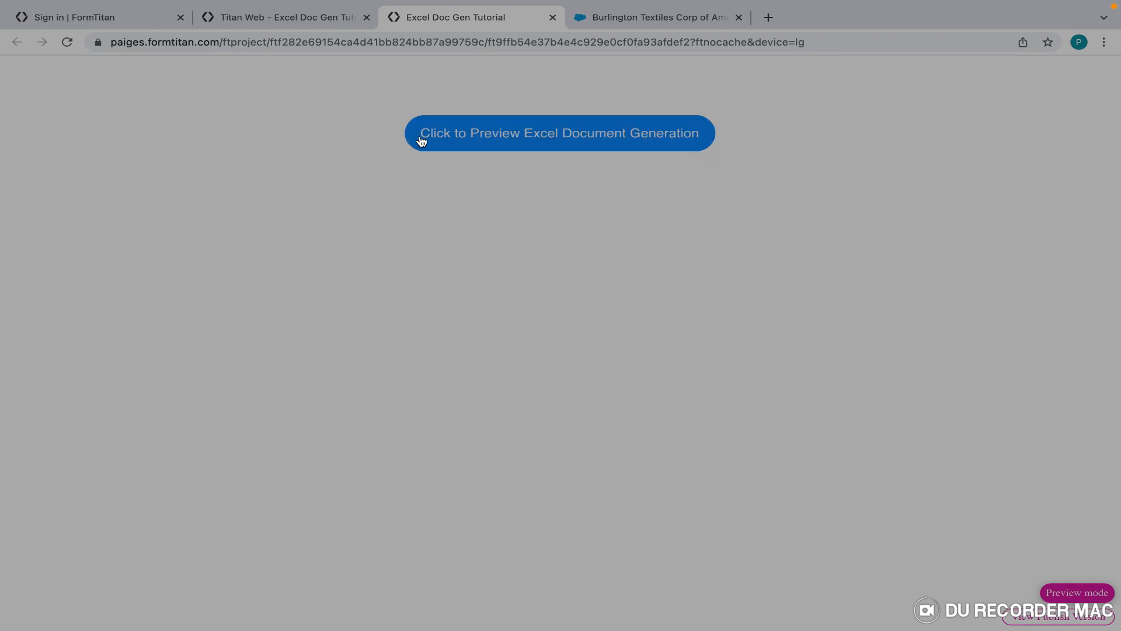
click(553, 17)
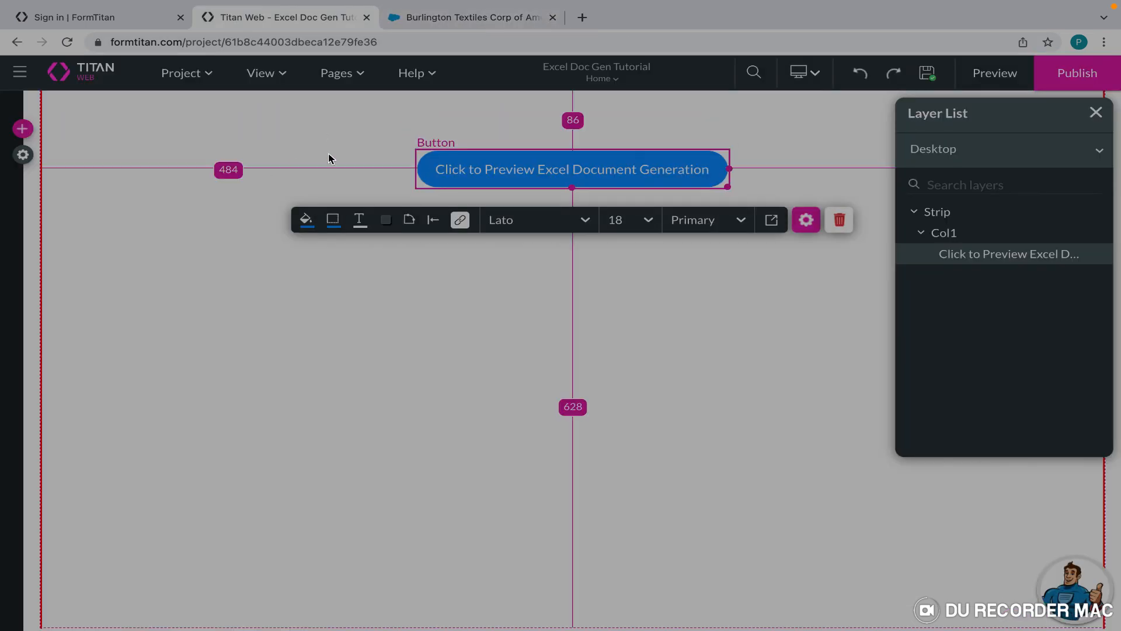
Open the project's document generation settings for the Account Details template.
click(343, 138)
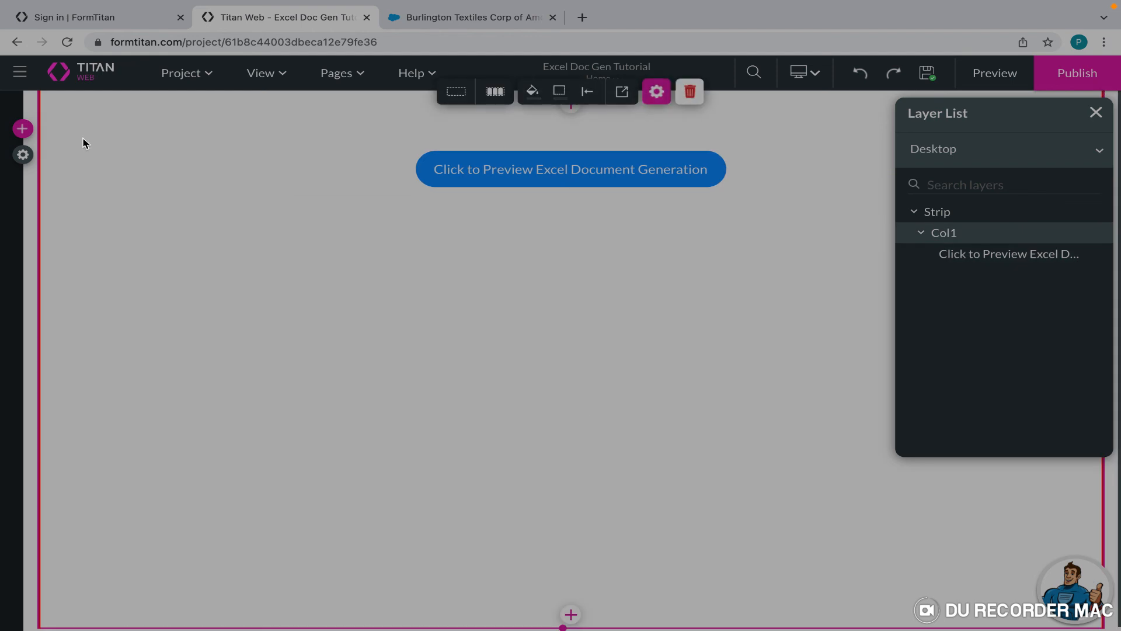
click(24, 155)
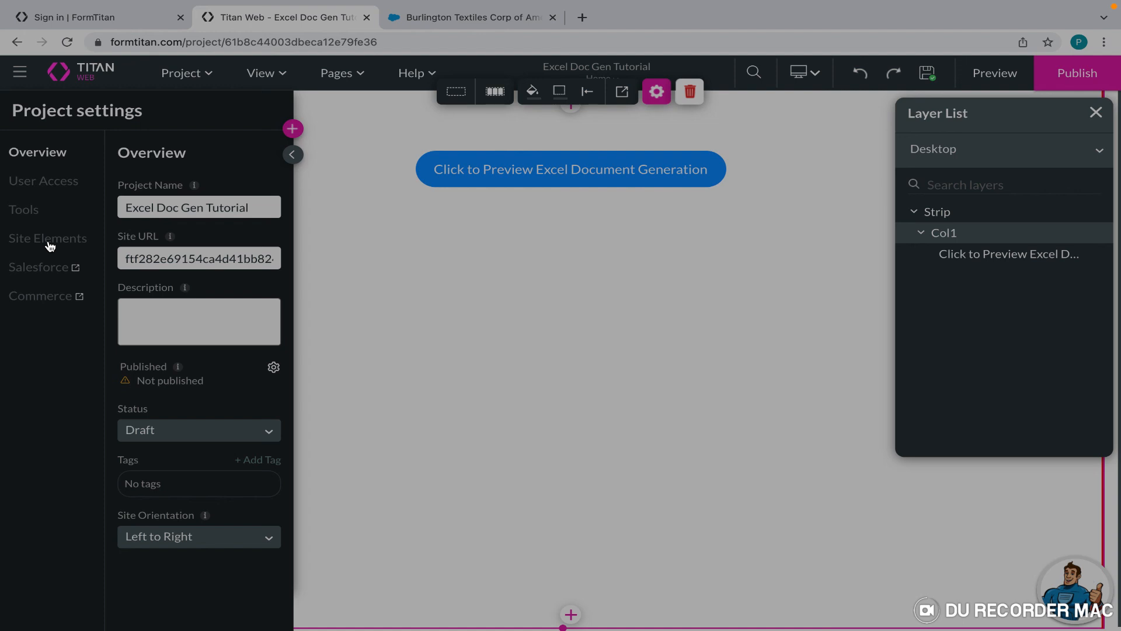
click(23, 210)
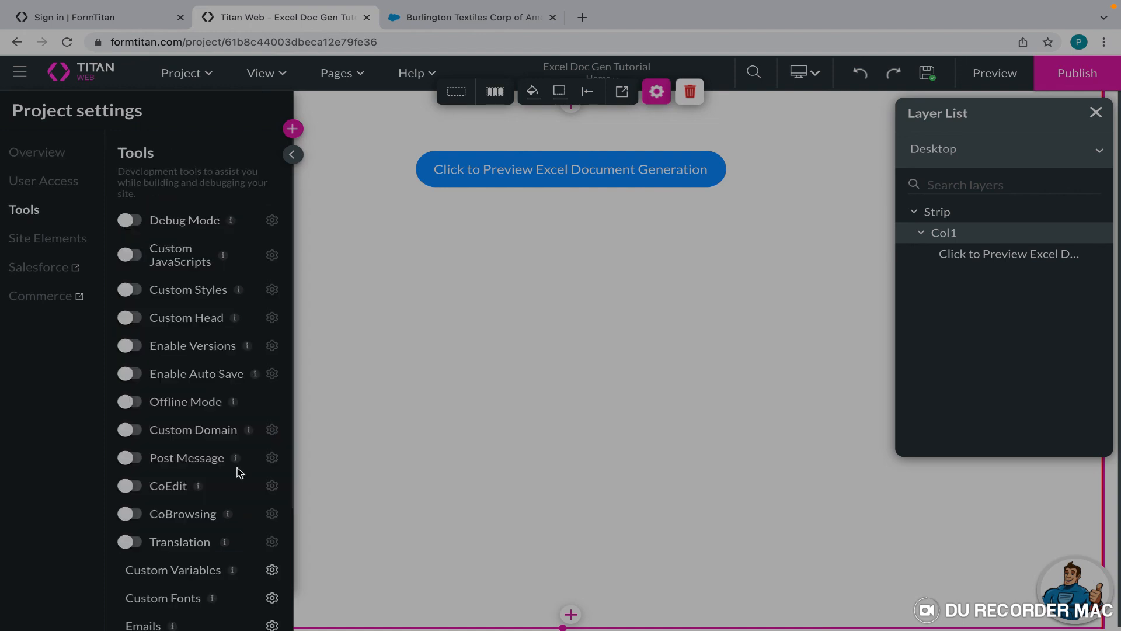
scroll(238, 467, down, 3)
click(272, 562)
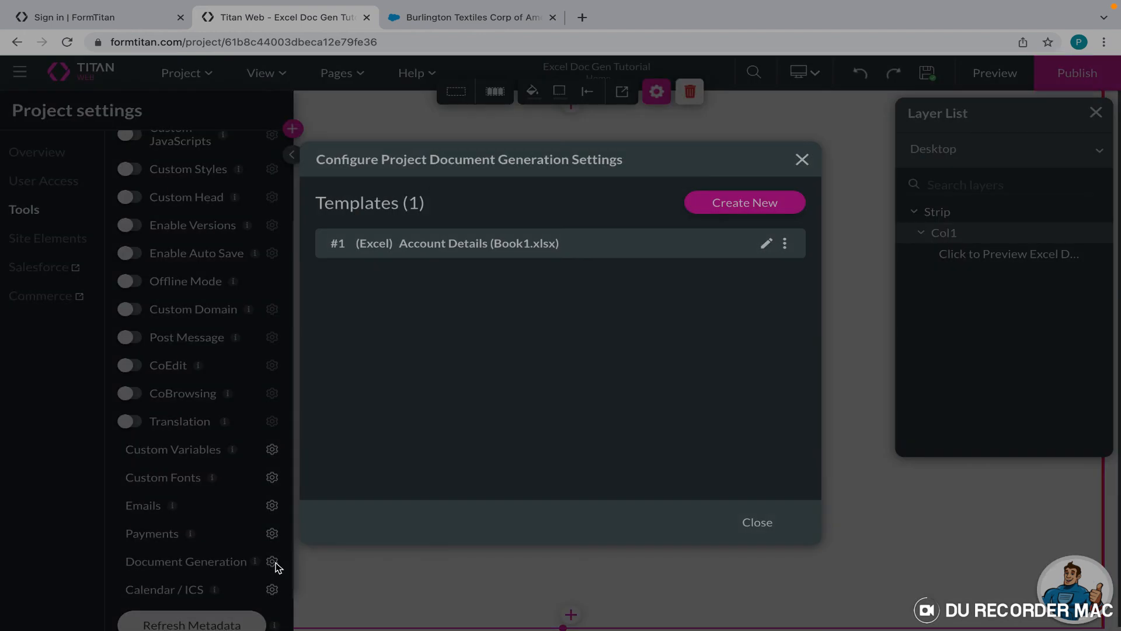
click(766, 243)
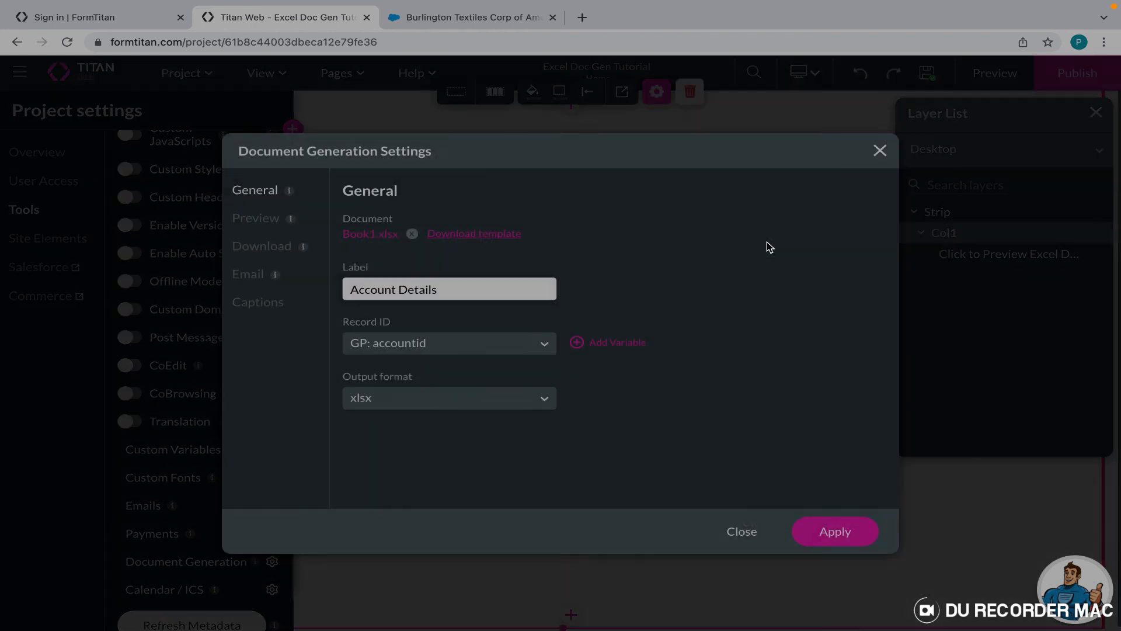
Set the template output format to pdf and its preview to pdf at 80% zoom.
click(423, 401)
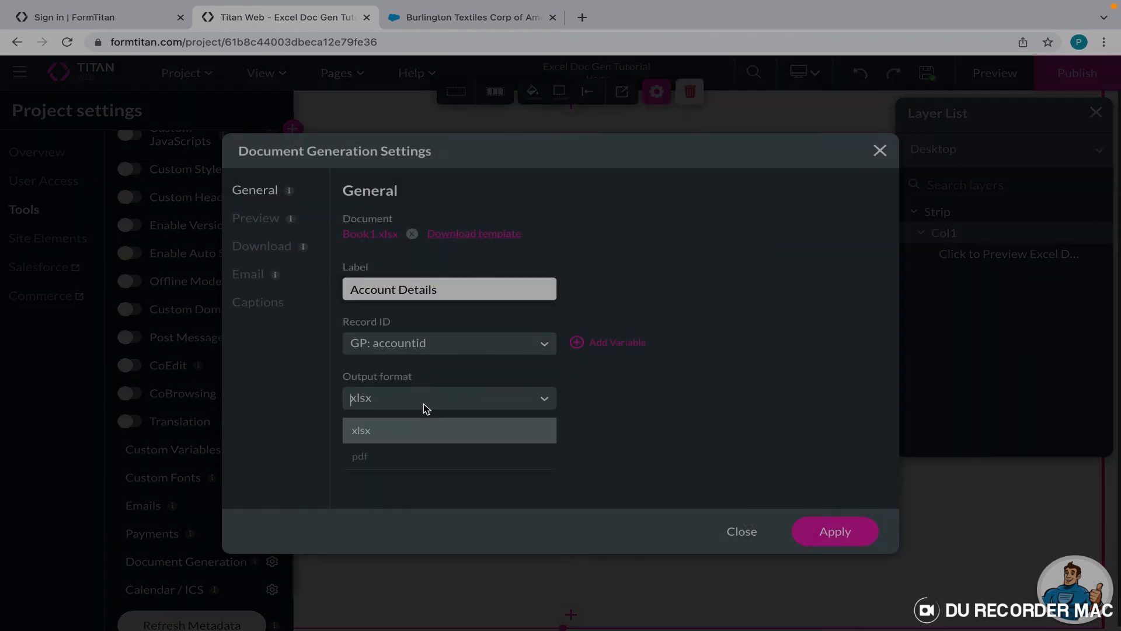
click(406, 455)
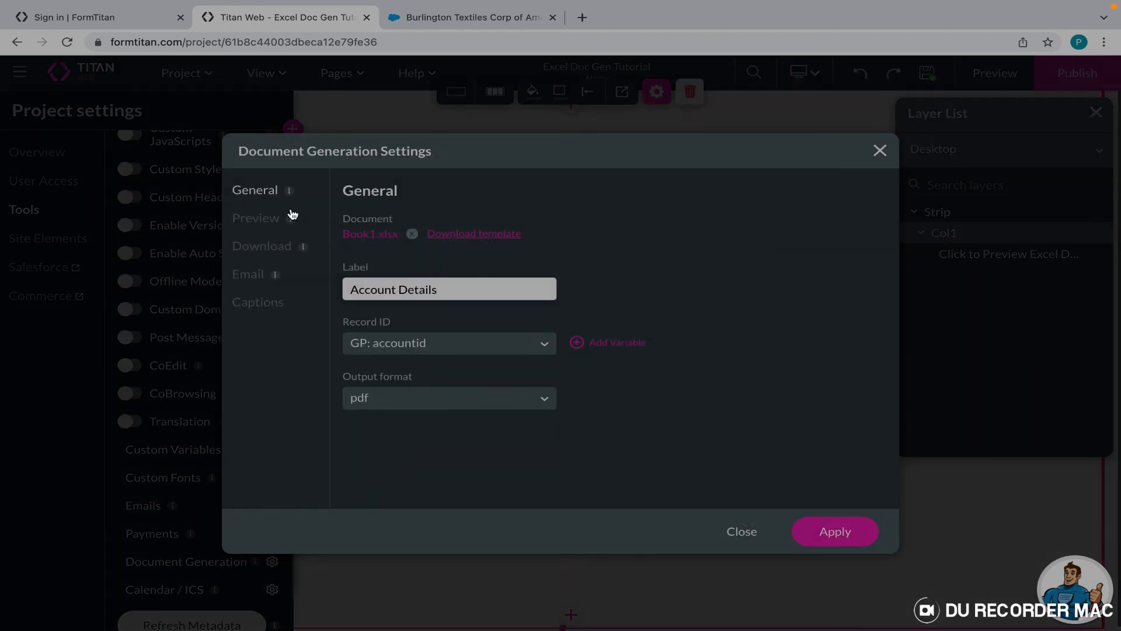
click(264, 225)
click(454, 277)
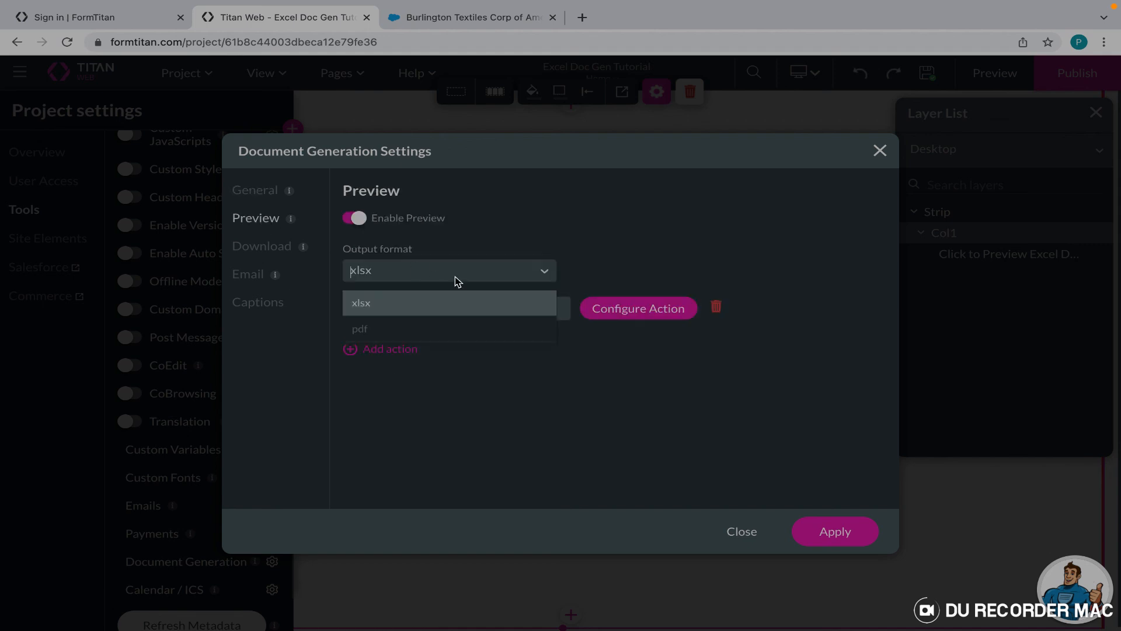
click(401, 330)
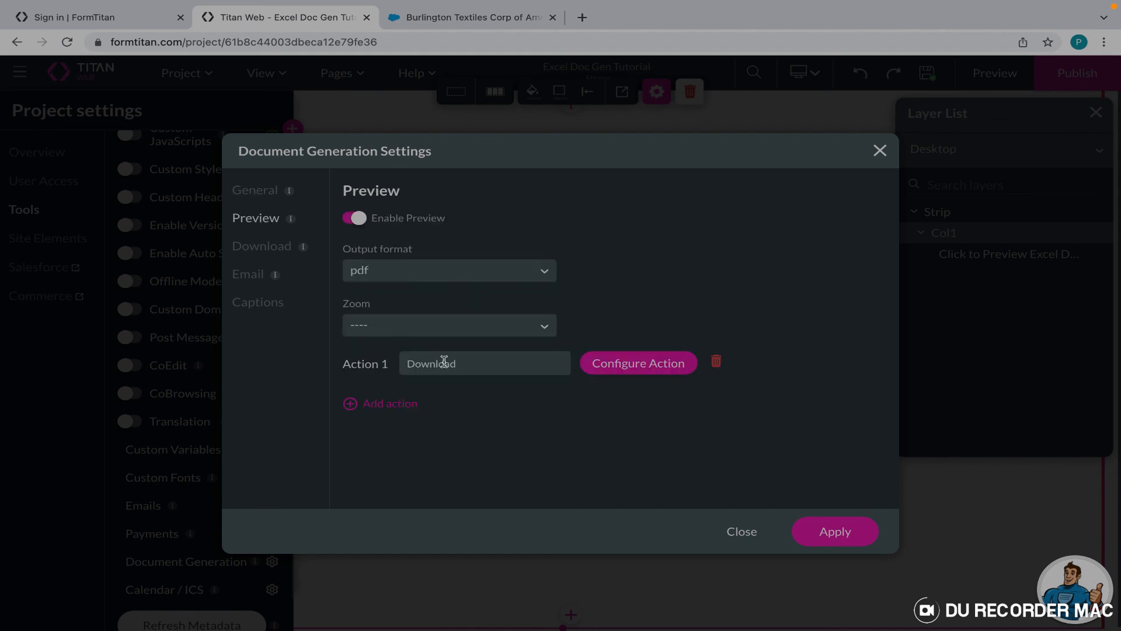
click(423, 325)
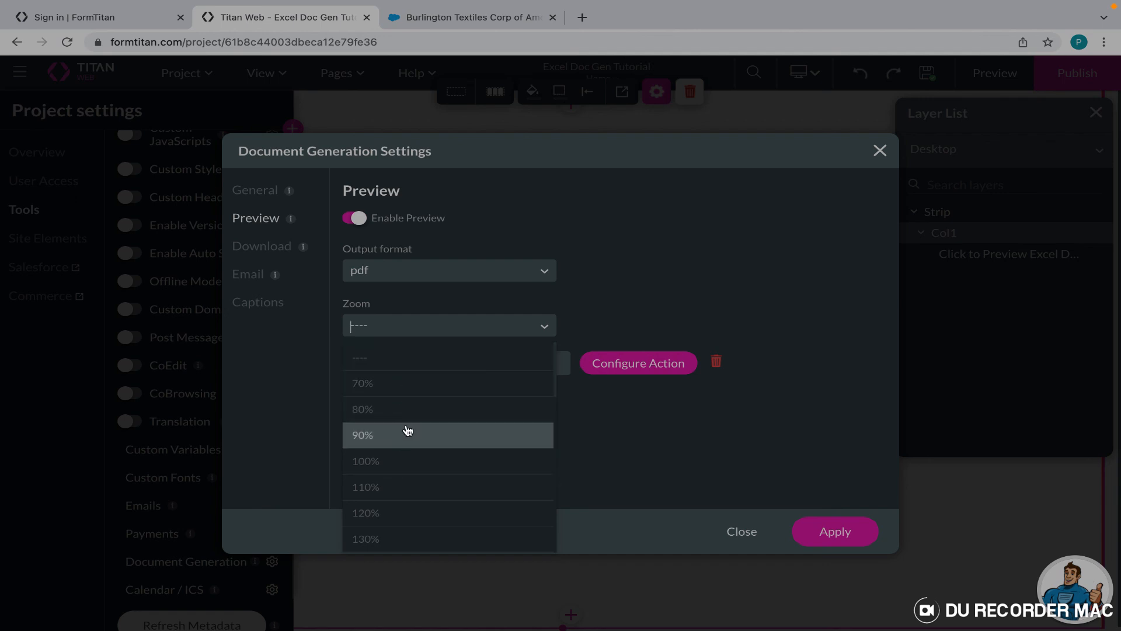
click(419, 410)
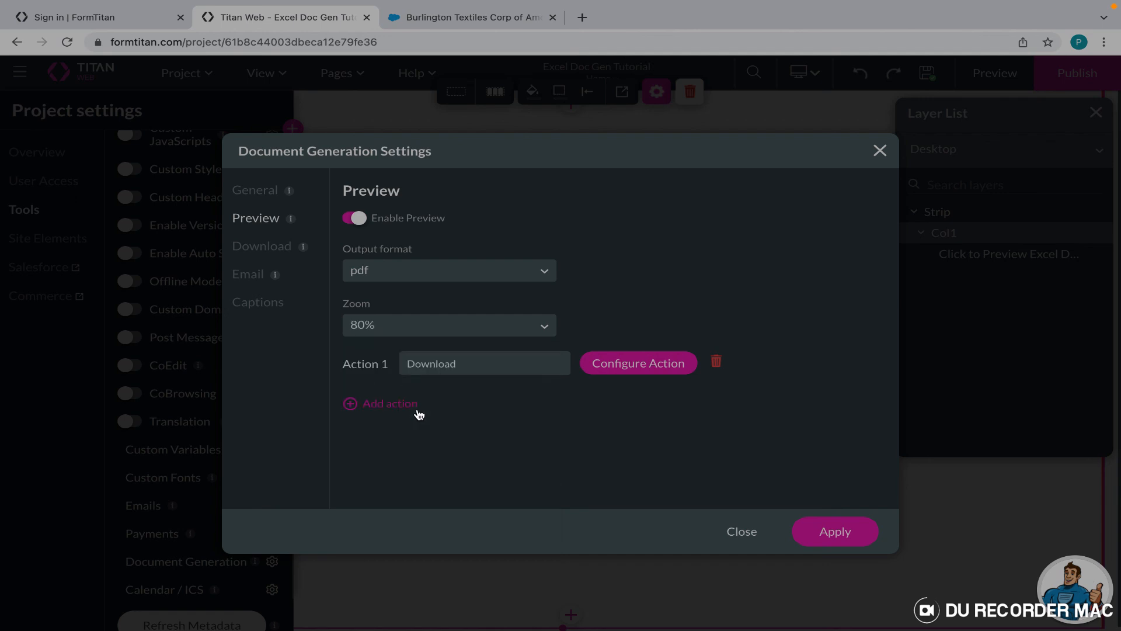
Keep pdf as the download format, apply, and close the template configuration.
click(279, 250)
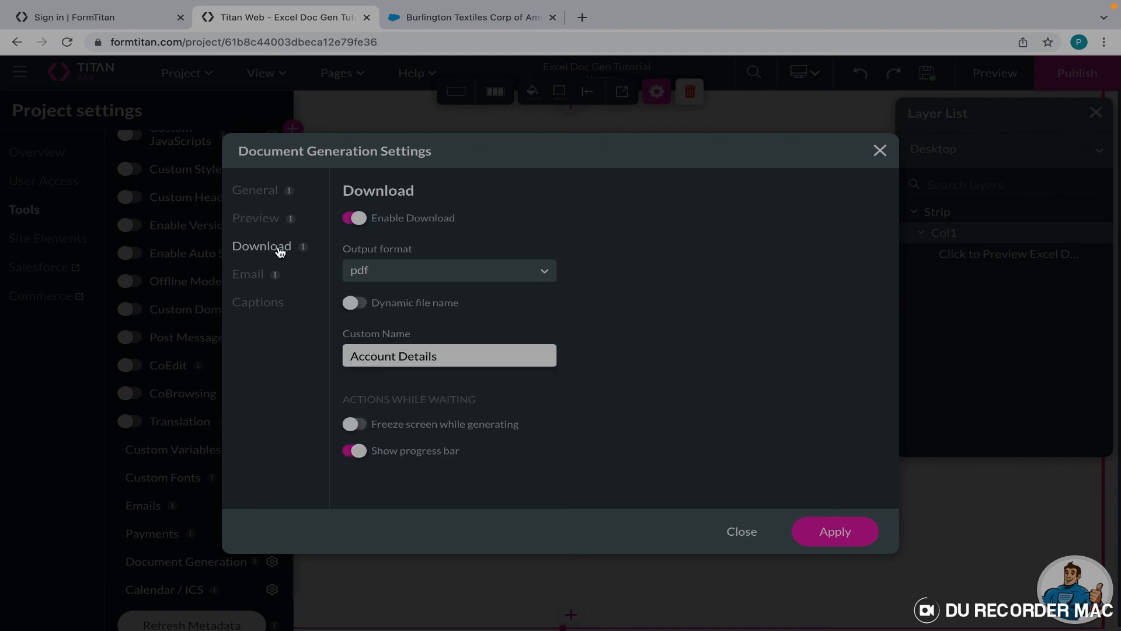
click(409, 279)
click(404, 337)
click(827, 532)
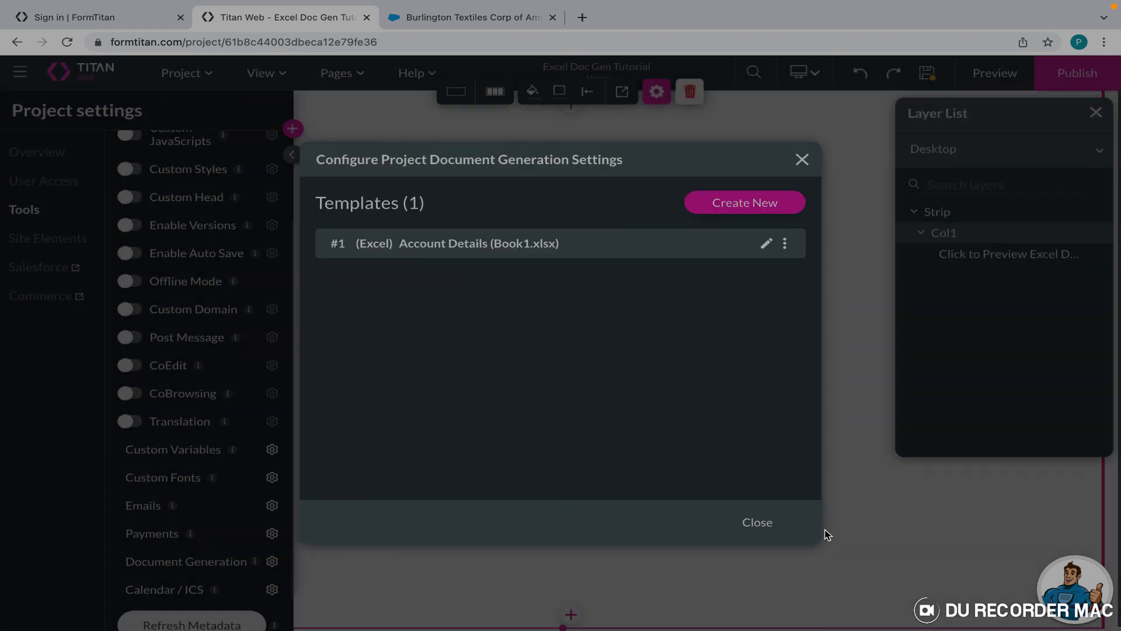
click(757, 523)
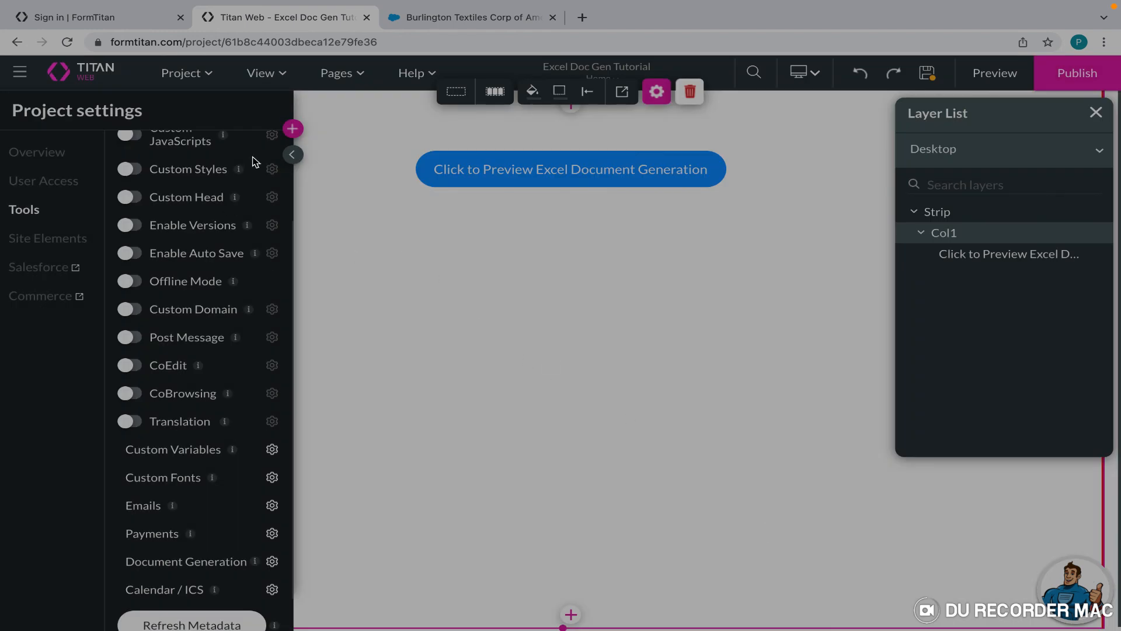
Place an interactive document widget below the preview button, widened across the page and made taller.
click(292, 129)
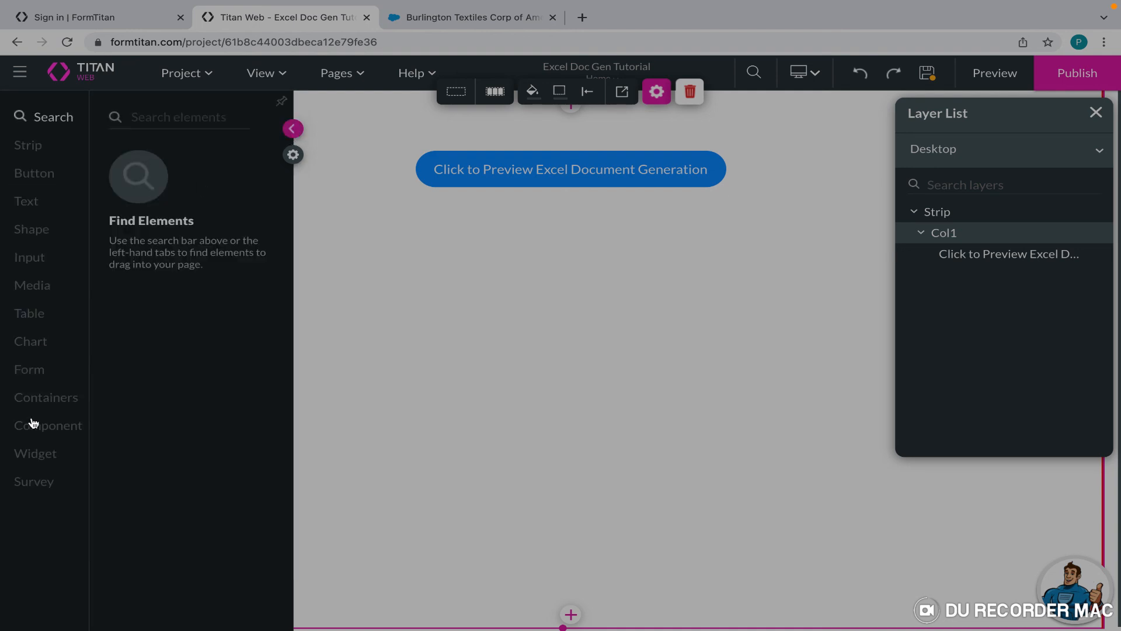
click(38, 454)
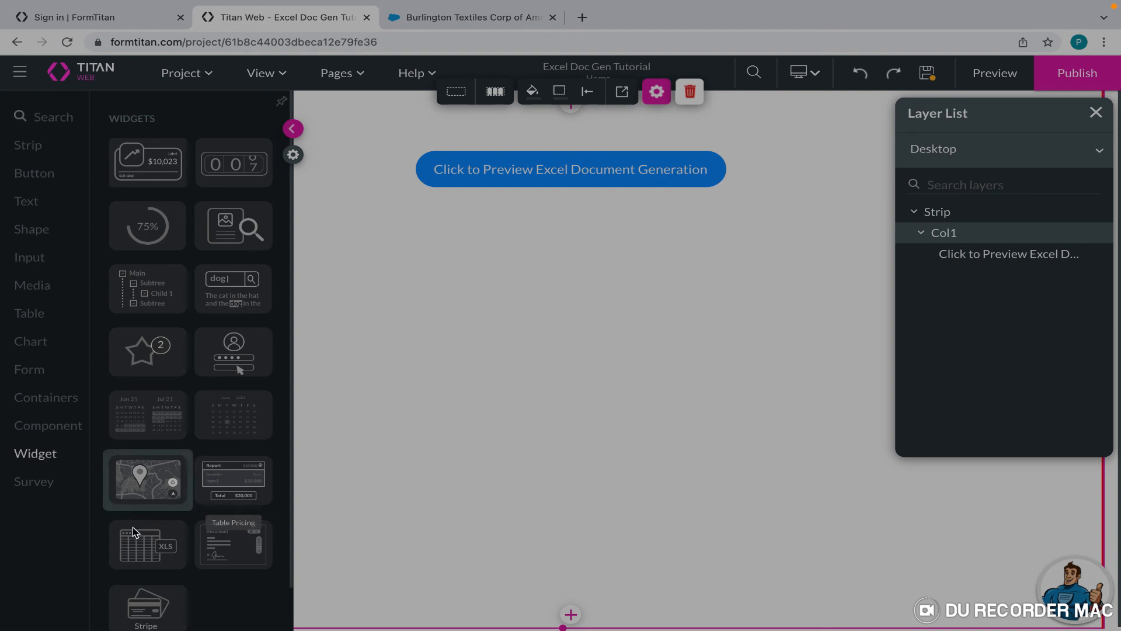
drag(215, 546, 226, 261)
click(925, 113)
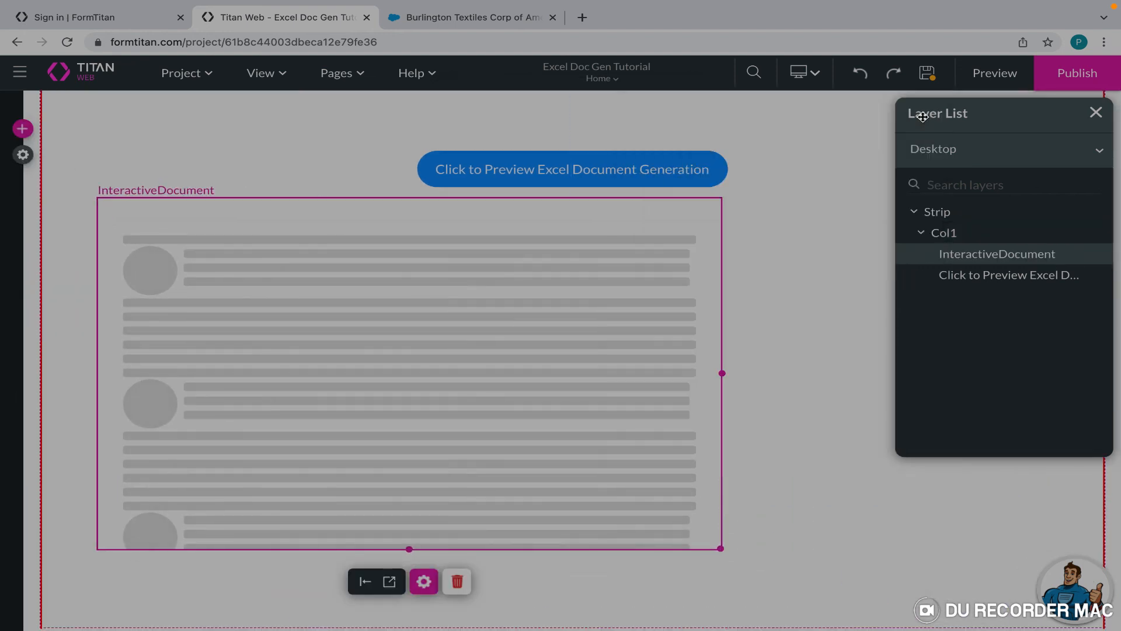
drag(728, 374, 1033, 409)
drag(565, 549, 565, 628)
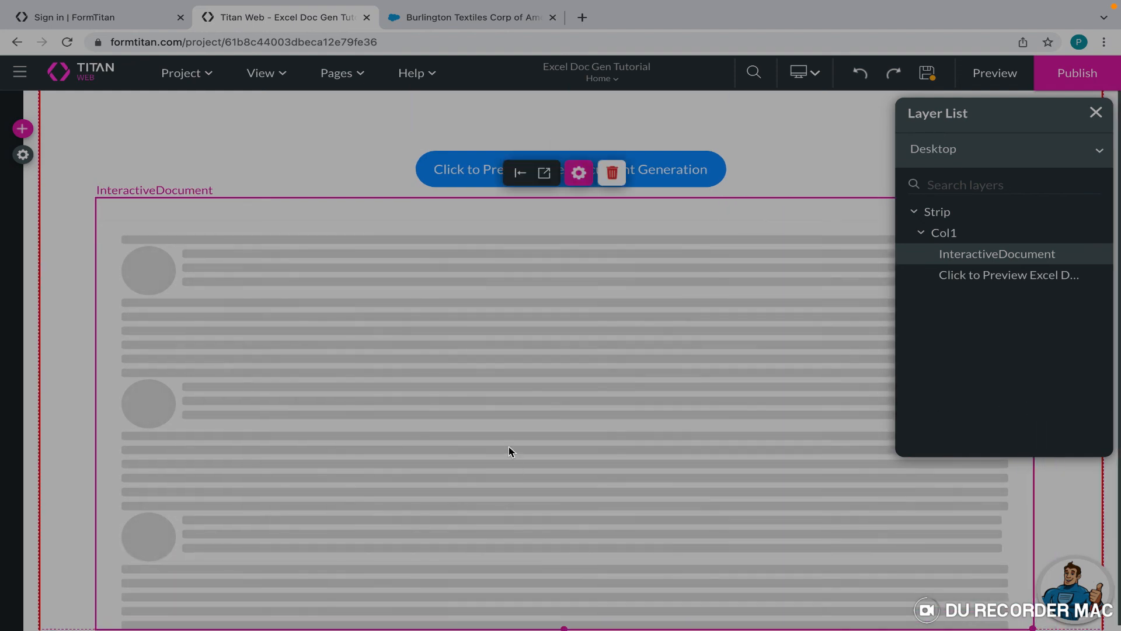
Set the interactive document to the Account Details template with the Preview action, then preview the page.
click(579, 173)
click(824, 226)
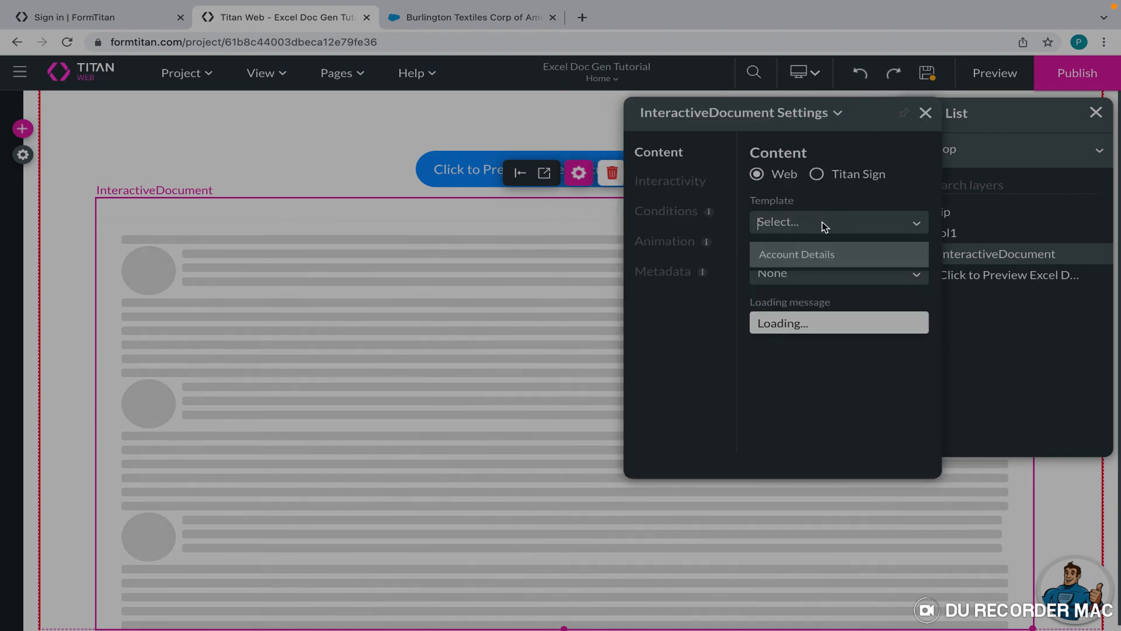
click(837, 256)
click(816, 274)
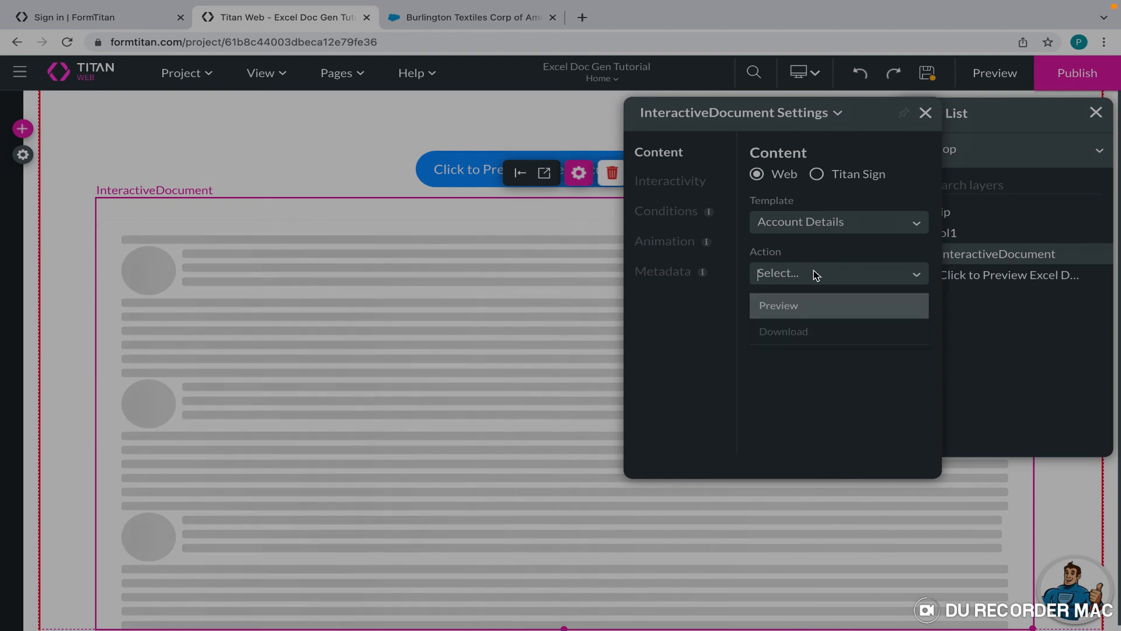
click(814, 309)
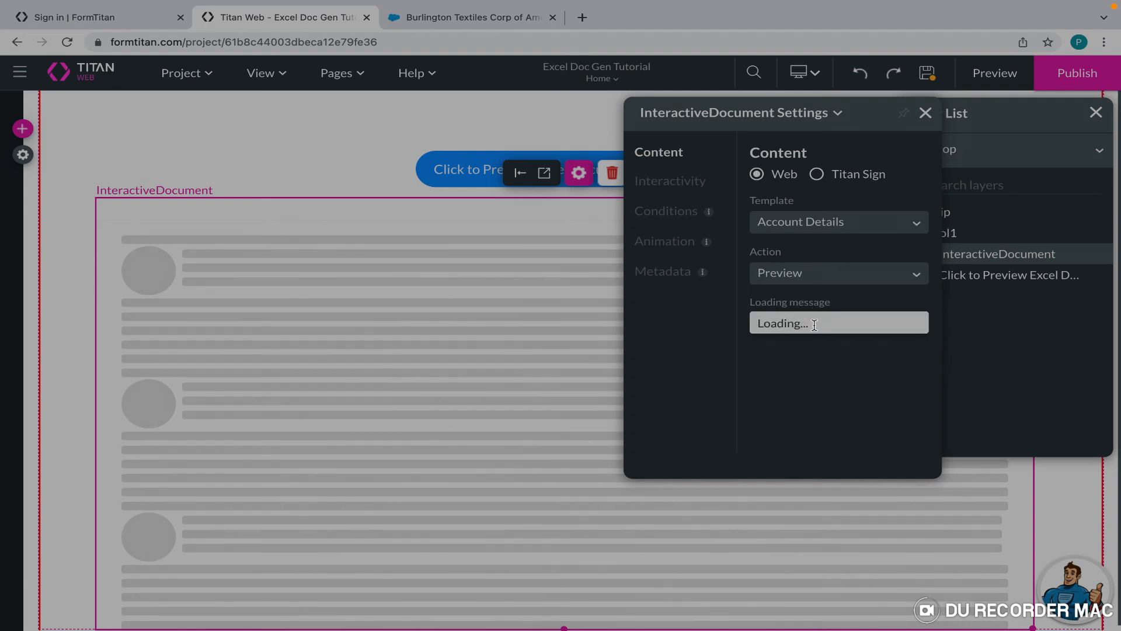
click(676, 182)
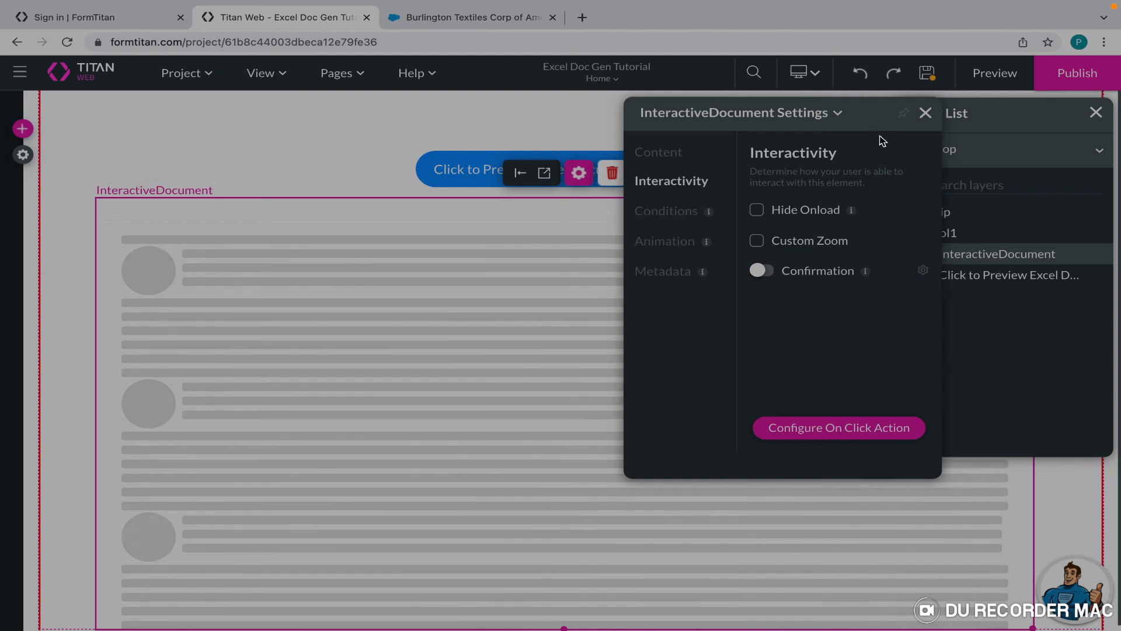
click(926, 113)
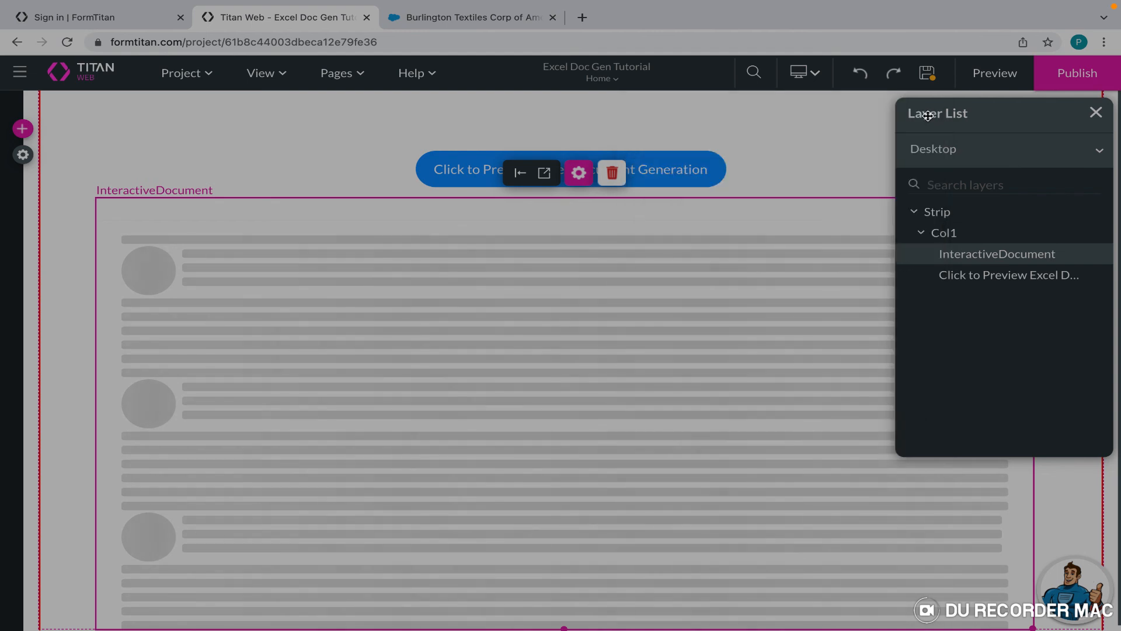
click(814, 143)
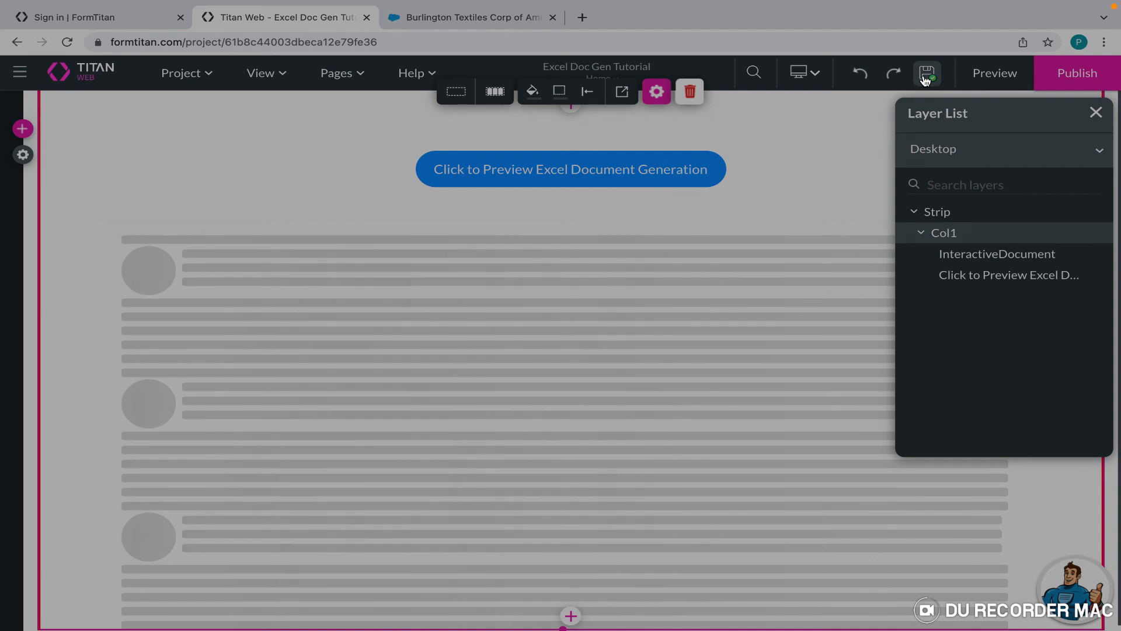
click(984, 73)
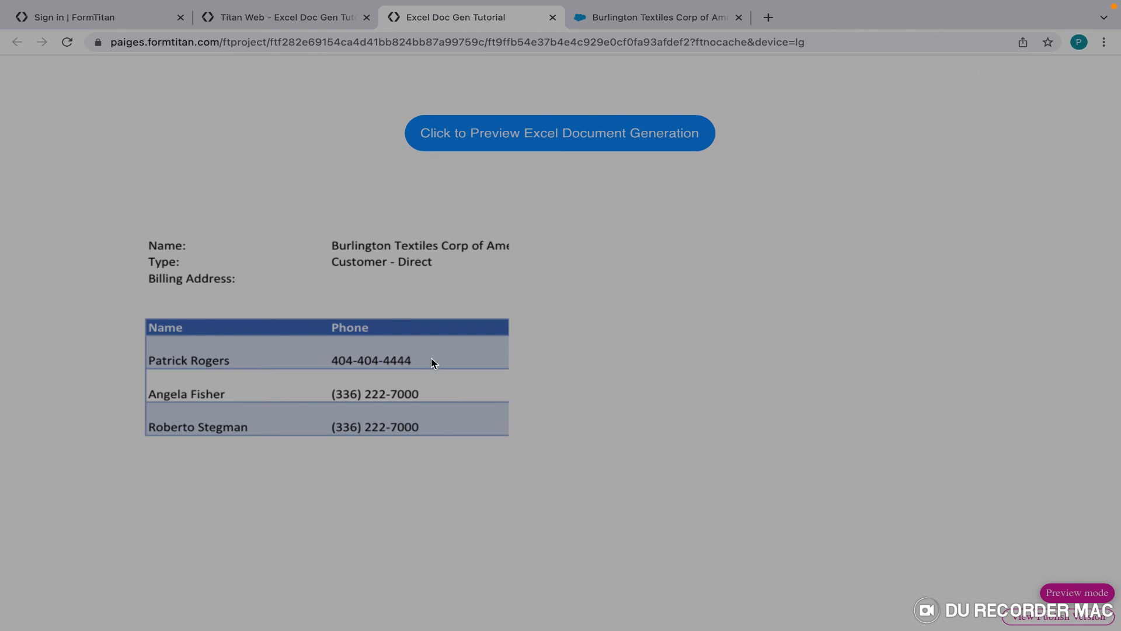
Scroll through the embedded Account Details preview to review the account info and the name, phone and email contacts table.
scroll(433, 363, down, 1)
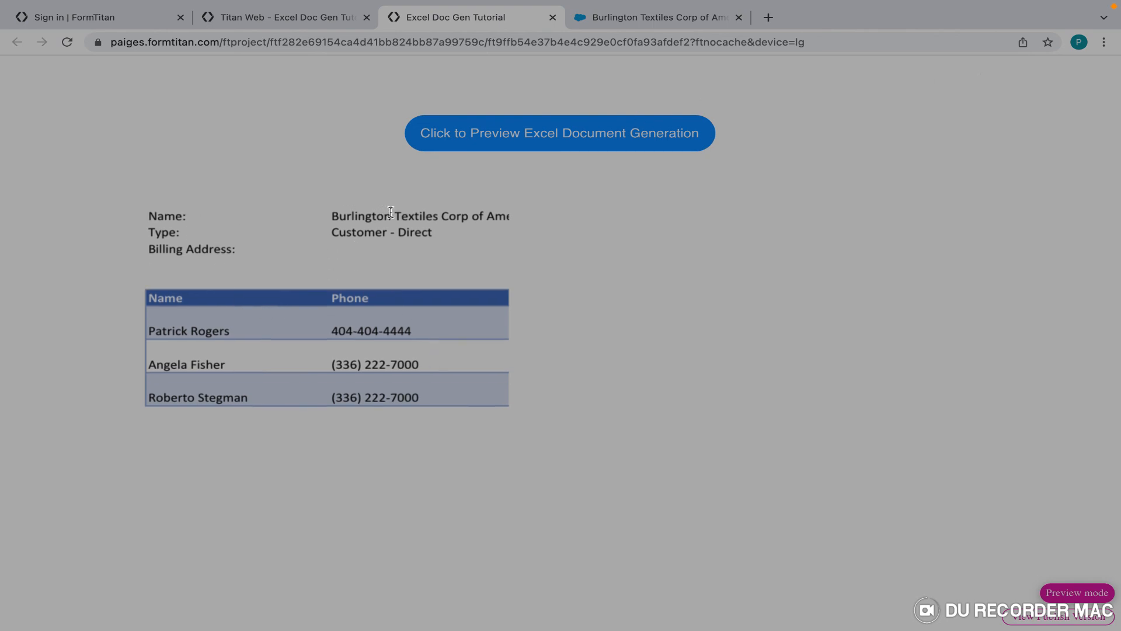
scroll(359, 266, down, 3)
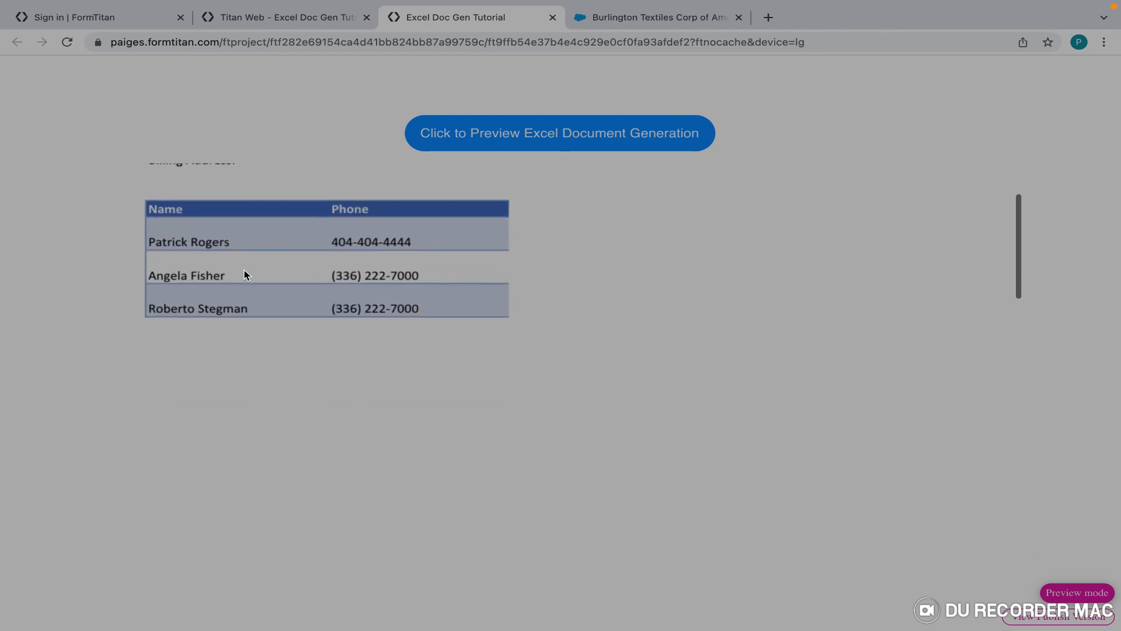
scroll(315, 297, down, 5)
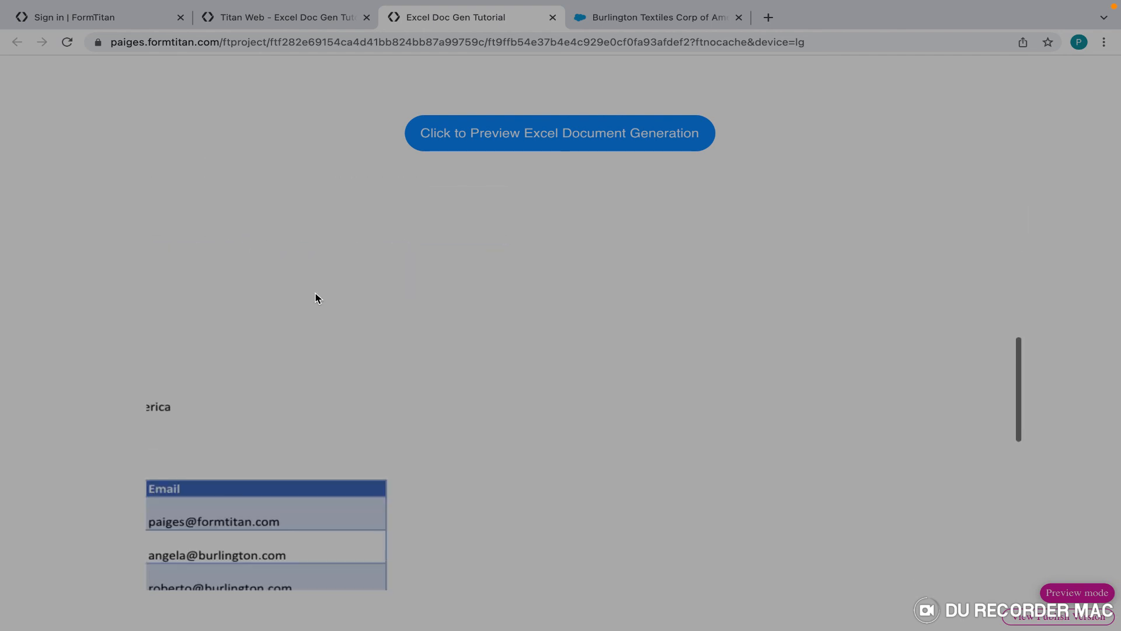
scroll(315, 297, down, 3)
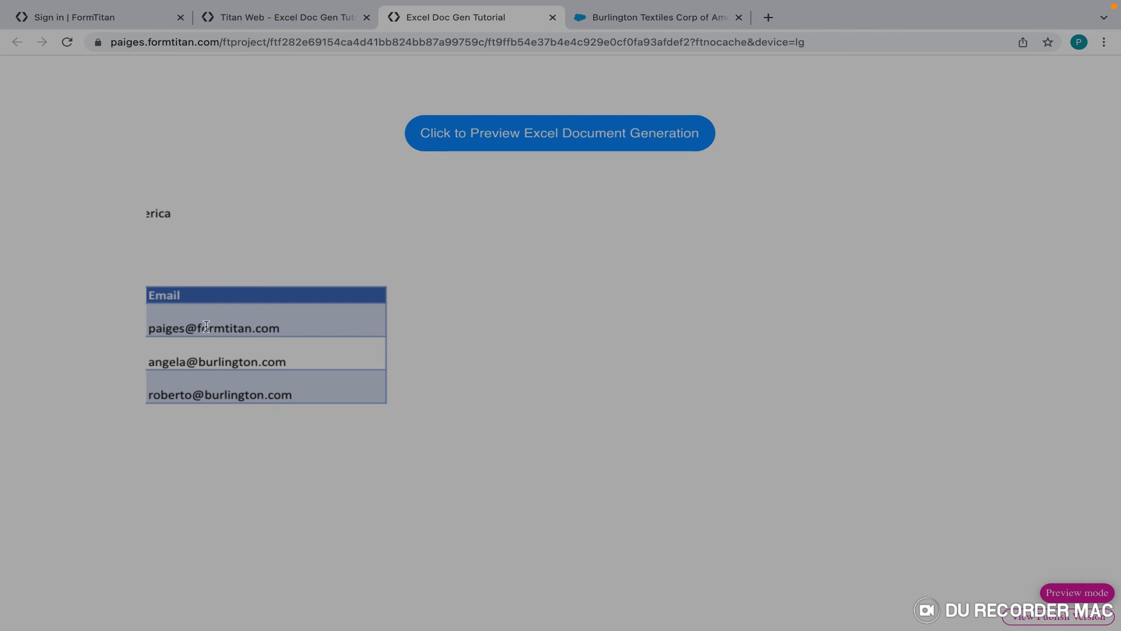
scroll(207, 433, down, 3)
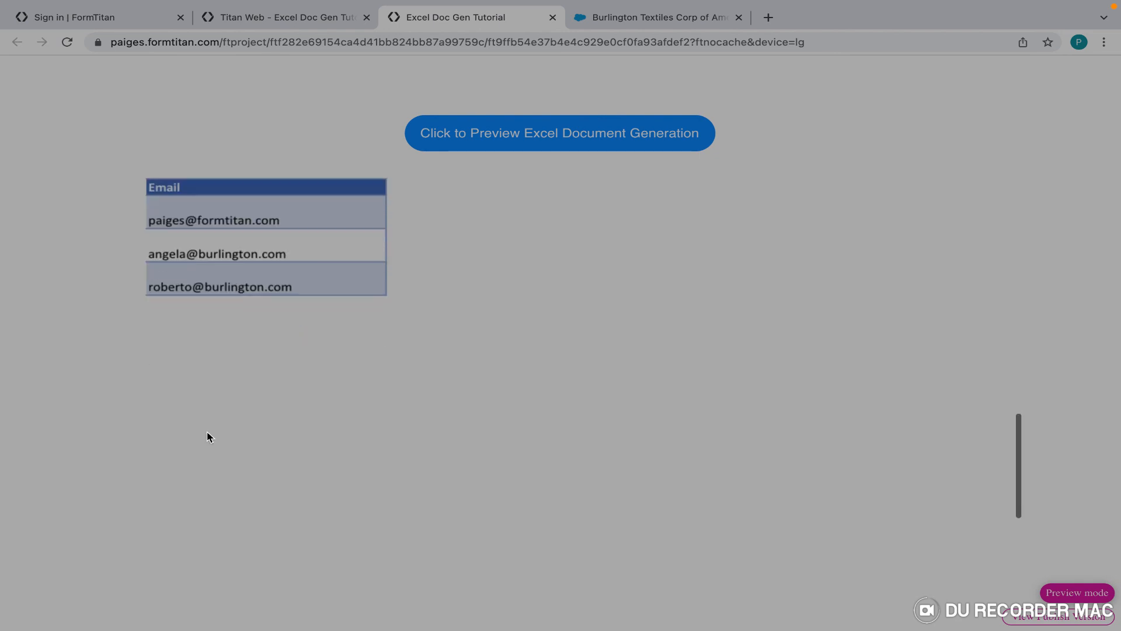
scroll(206, 433, up, 10)
scroll(208, 433, up, 4)
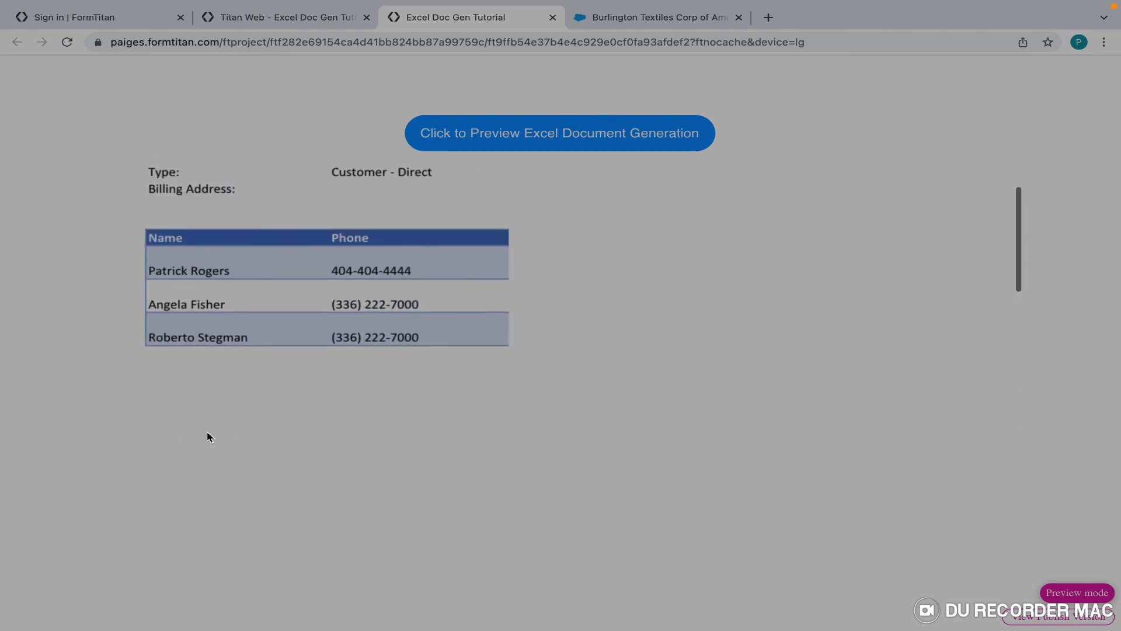
Generate the Excel preview, download it as a PDF, and open Account Details (1).pdf.
click(555, 137)
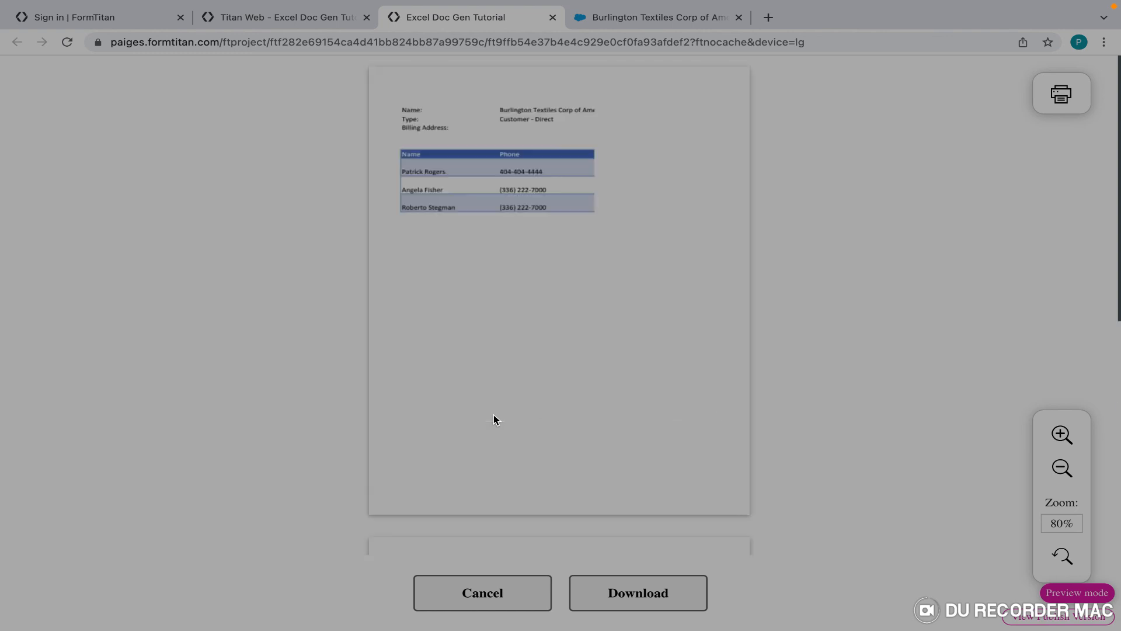
scroll(494, 419, down, 7)
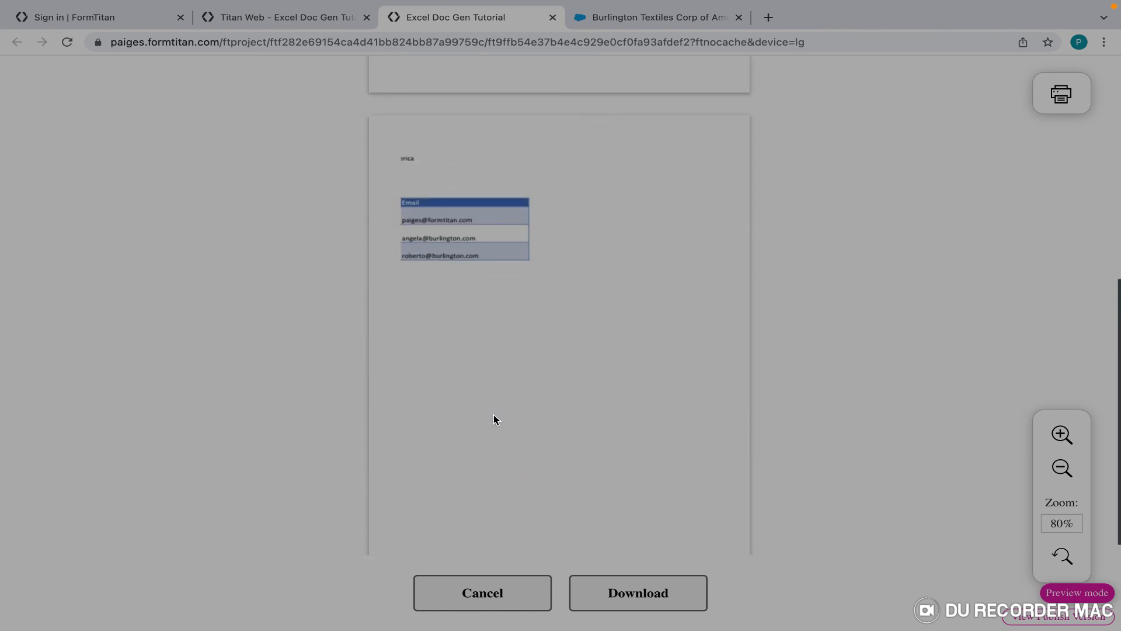
scroll(479, 276, up, 7)
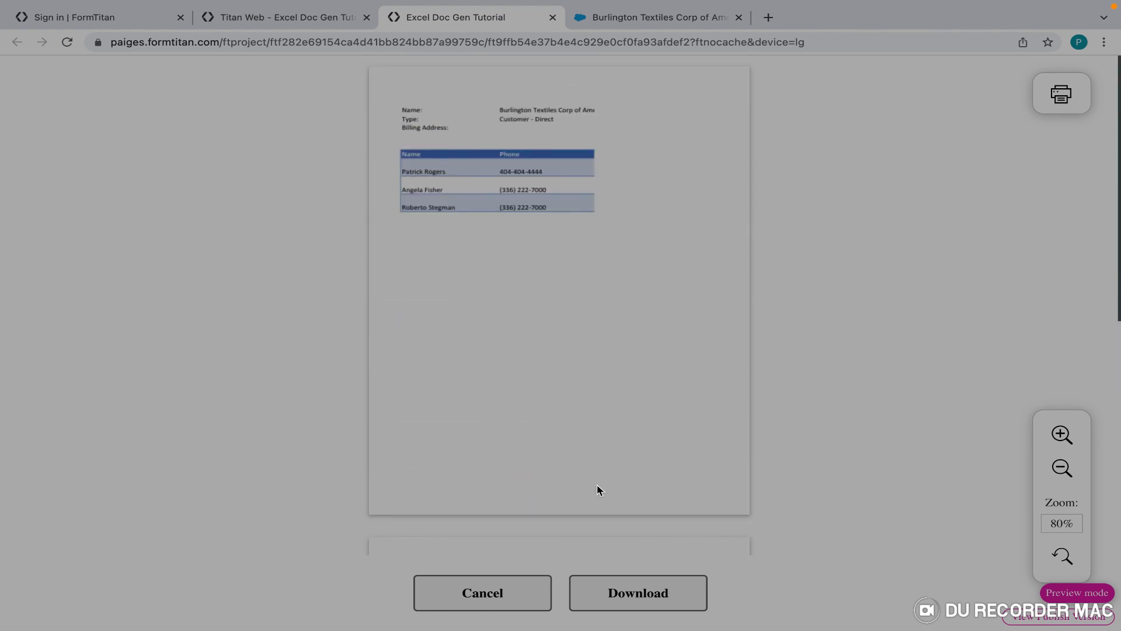
click(645, 591)
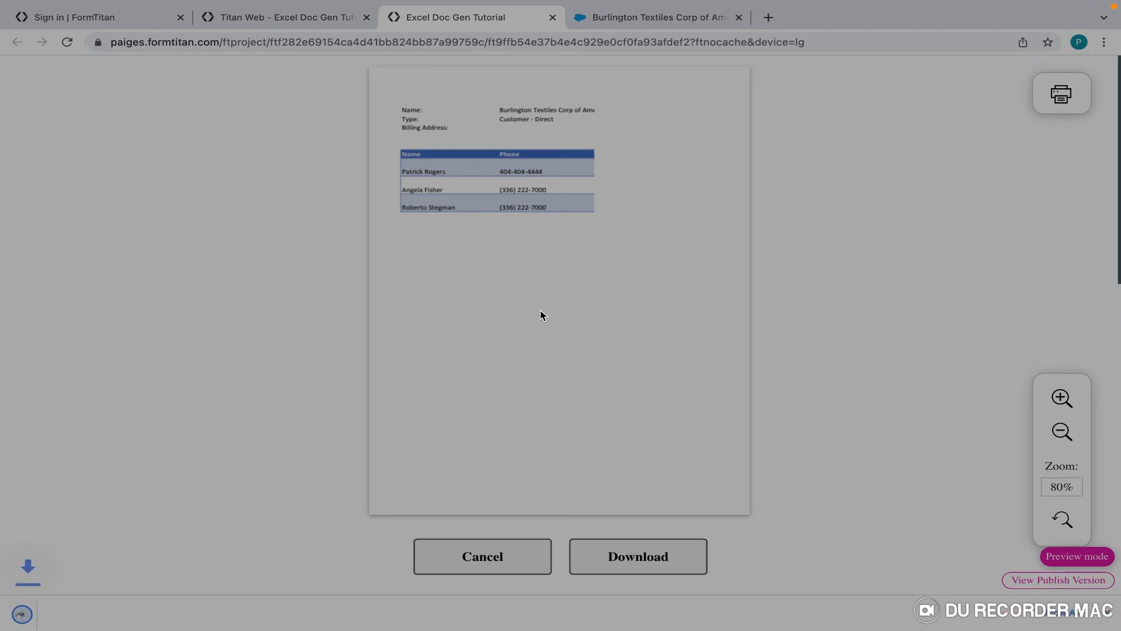
click(112, 611)
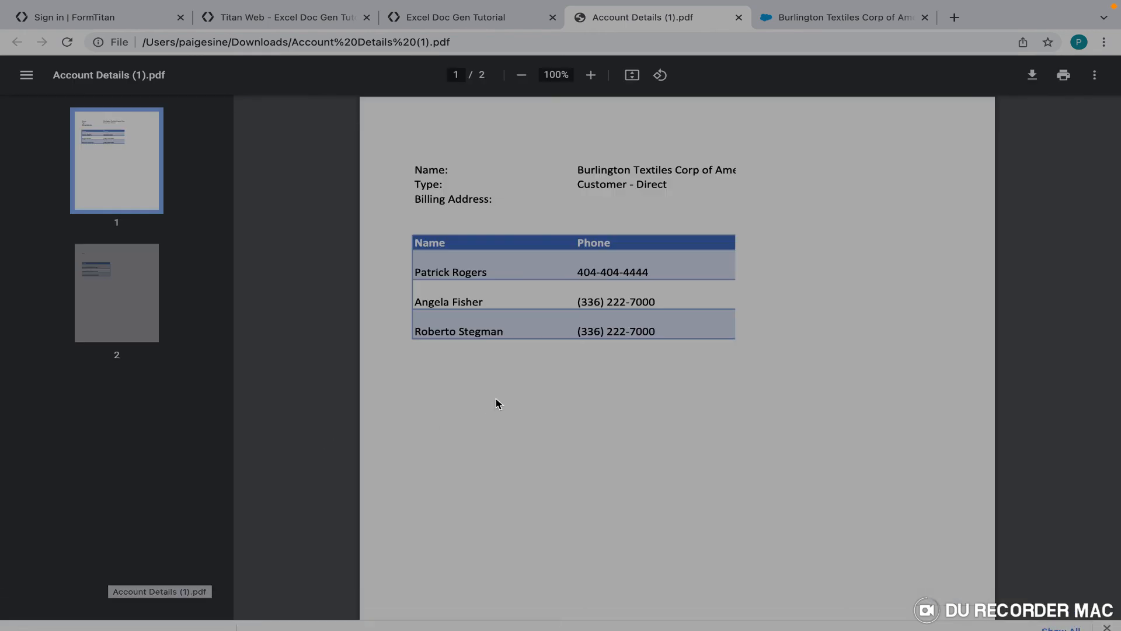
Scroll to page 2 of Account Details (1).pdf, with the email column, then back to page 1.
scroll(496, 398, down, 2)
scroll(496, 399, down, 15)
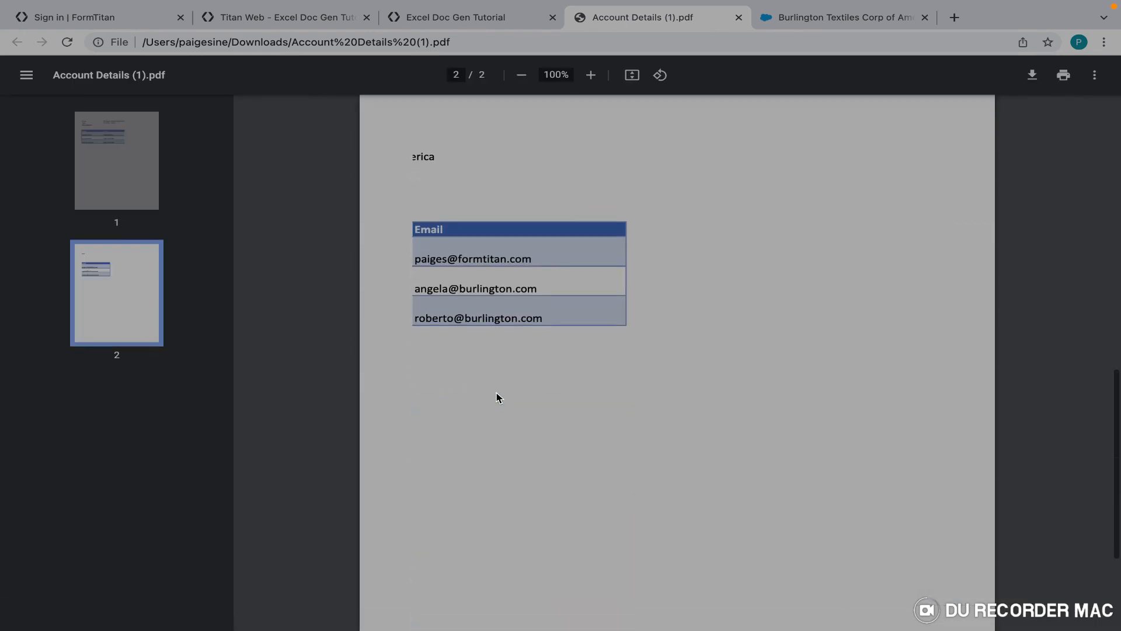
scroll(495, 399, up, 15)
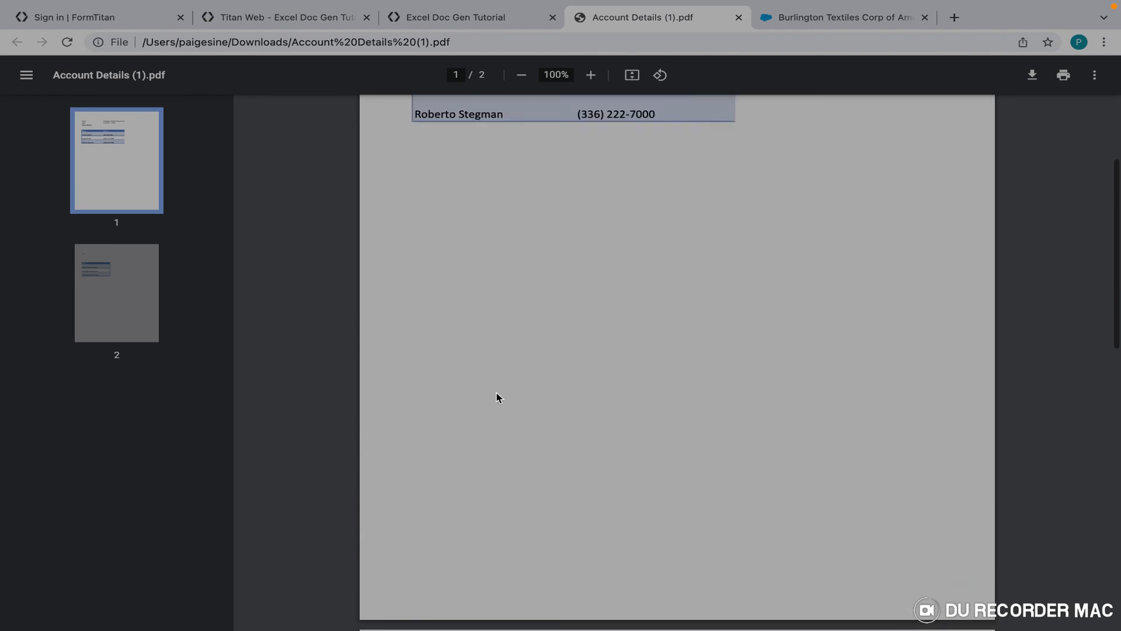